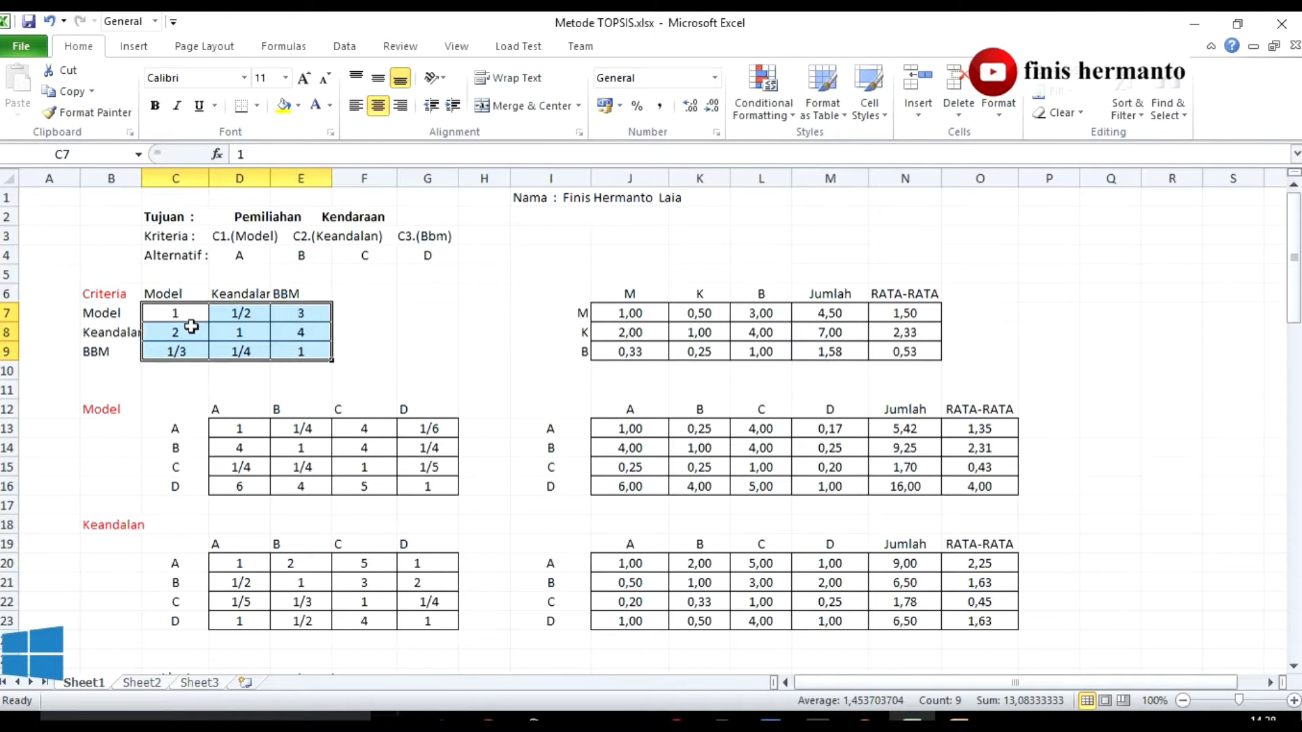
Step: Clear the values in the criteria comparison matrix C7:E9 and apply all borders to cell C8
key(Delete)
click(468, 332)
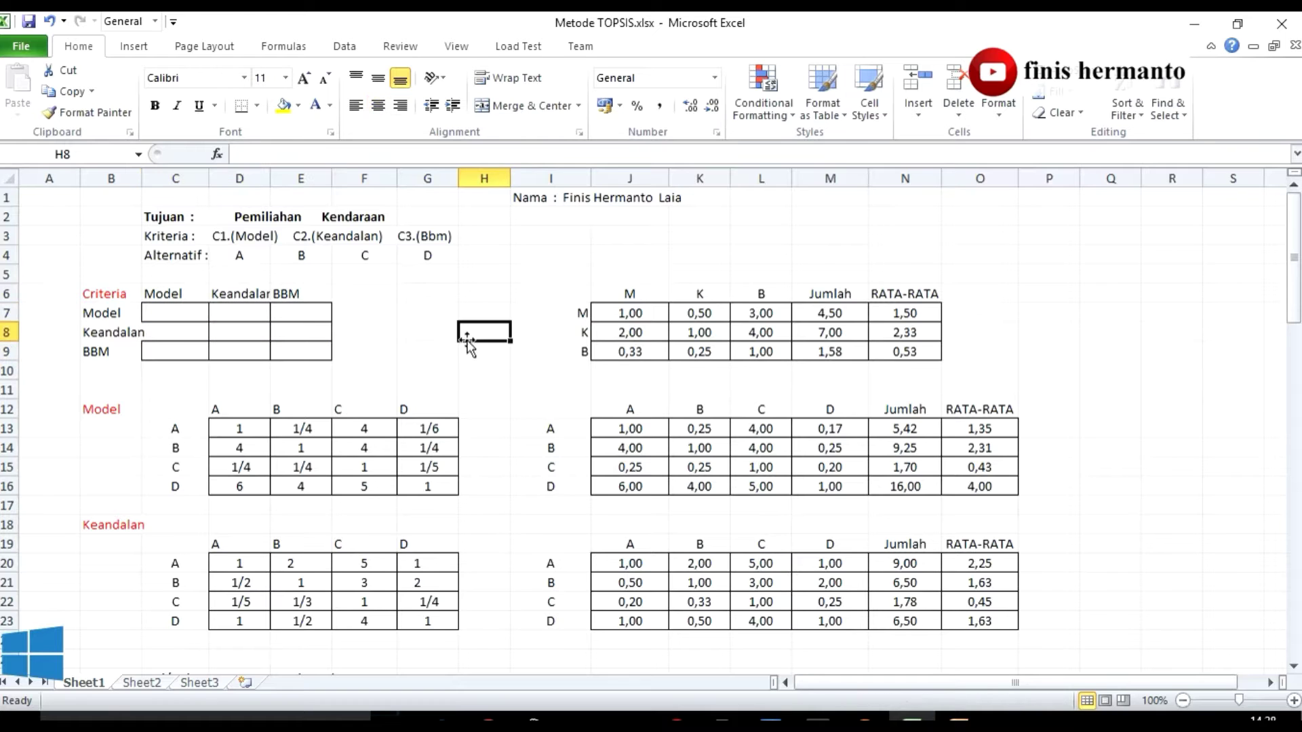
click(181, 331)
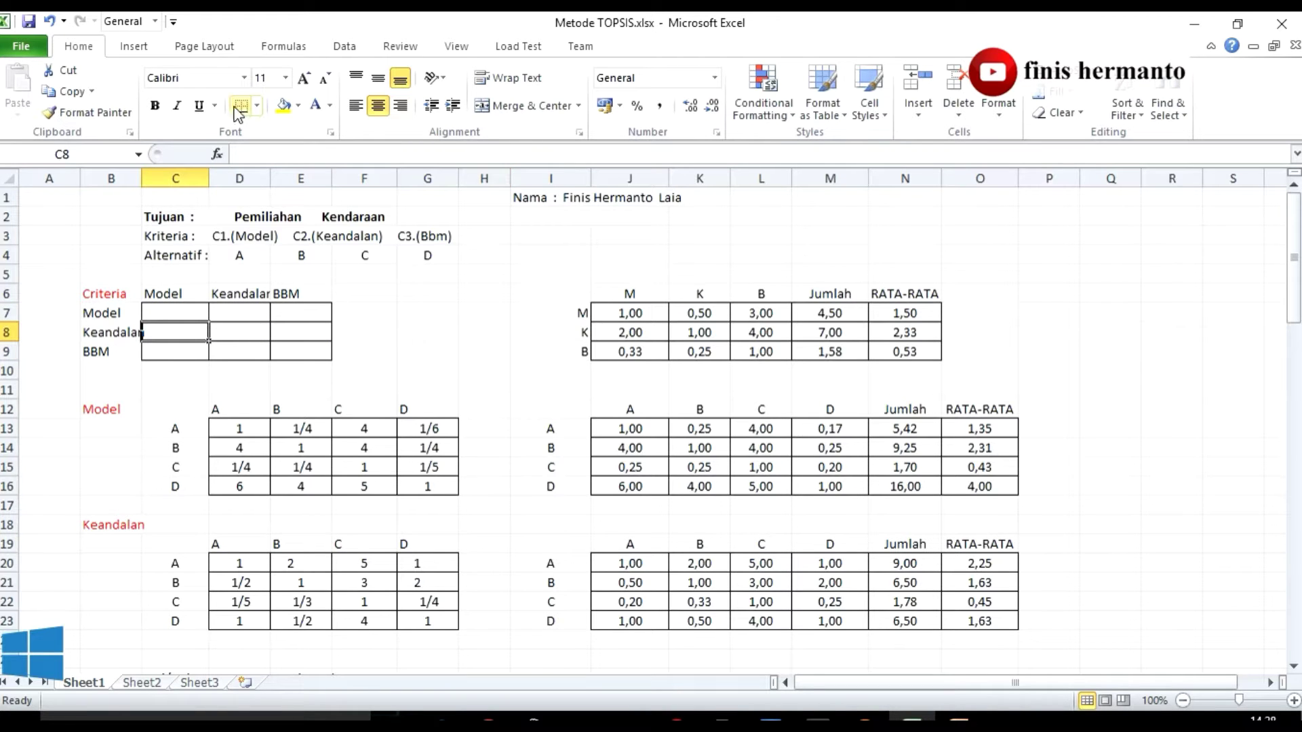
click(257, 106)
click(289, 259)
click(453, 312)
Step: Widen column B slightly so that the Keandalan row label fits inside its cell
click(175, 335)
drag(140, 181, 149, 181)
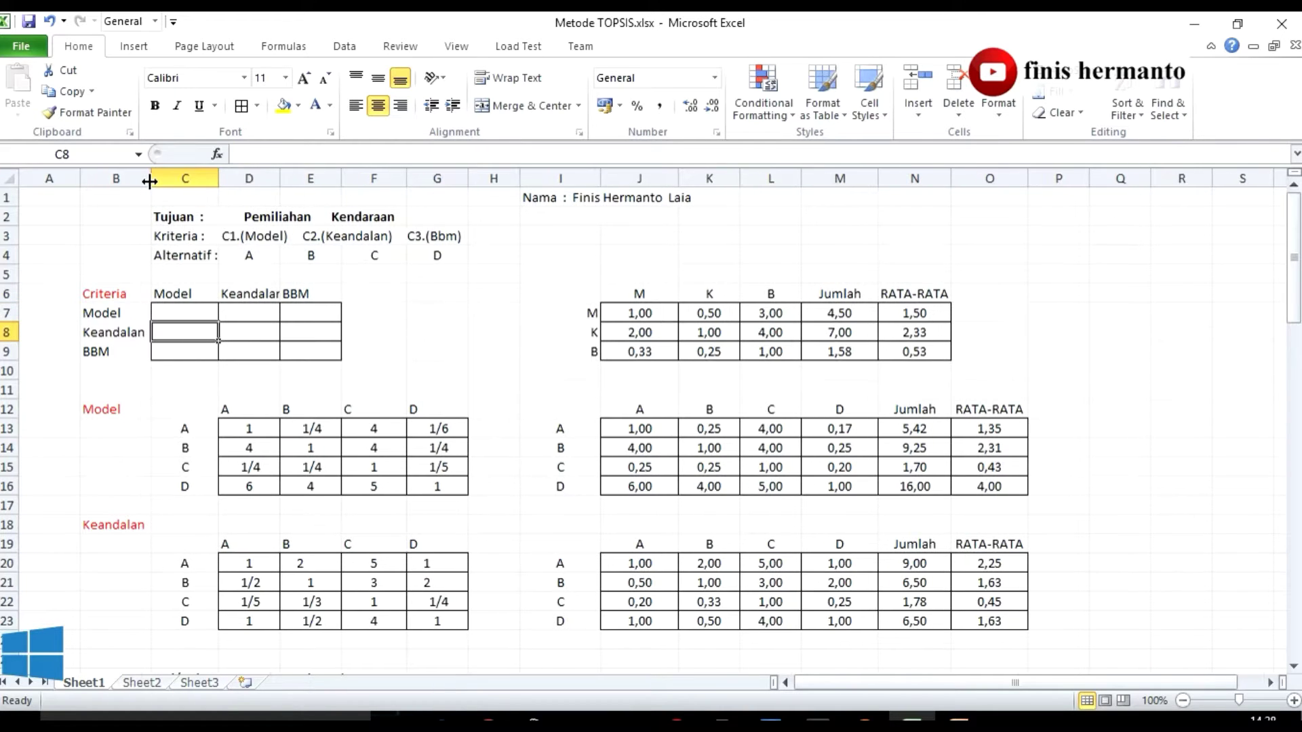
drag(242, 331, 334, 314)
click(493, 351)
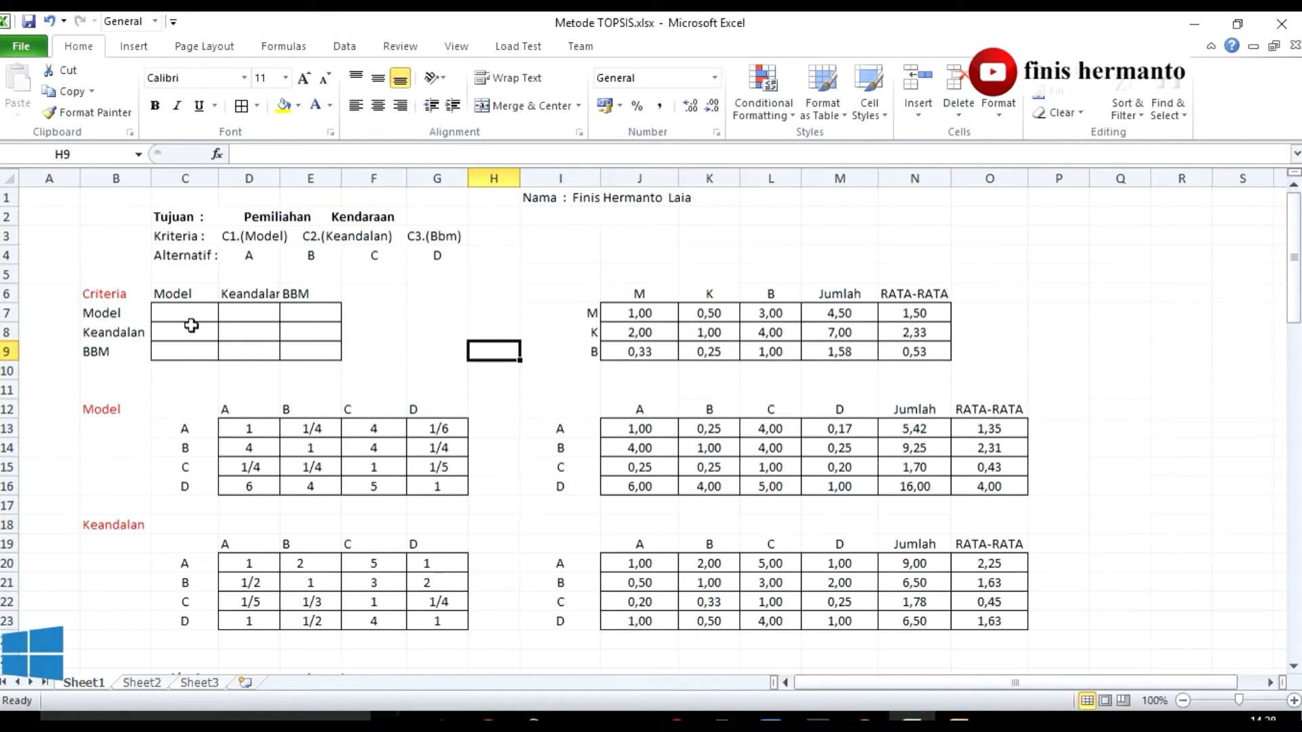
drag(184, 314, 314, 350)
click(315, 345)
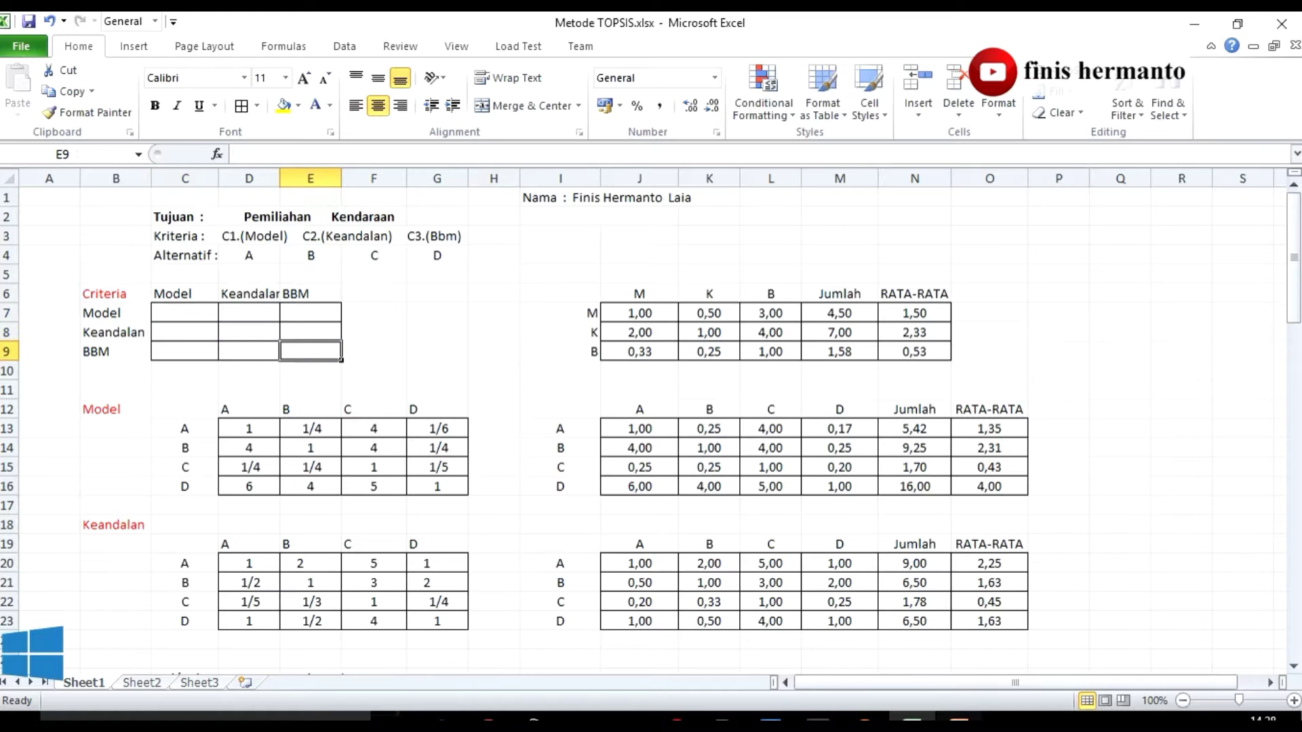
Step: Switch to the PowerPoint presentation and read the pairwise comparison rules for the criteria on slide 2
mouse_move(959, 717)
click(958, 658)
click(112, 241)
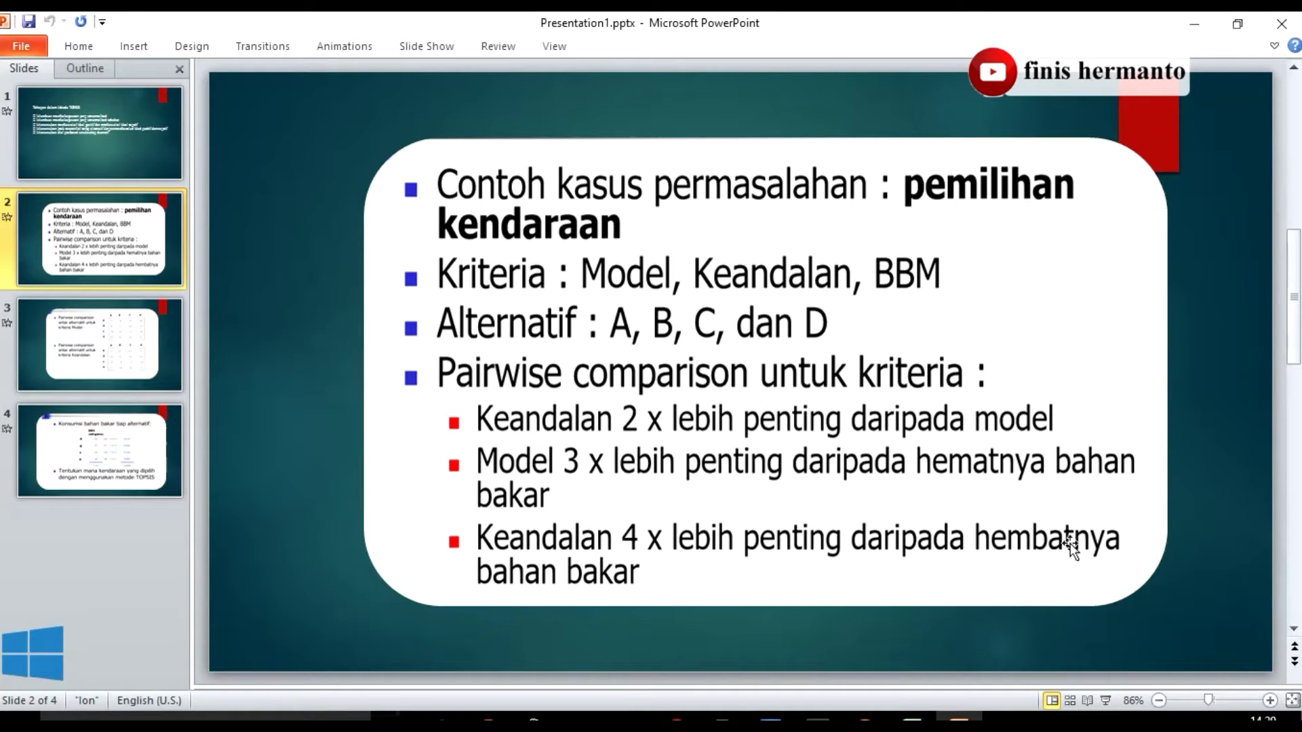
Step: Return to the Excel workbook and enter 1 in the criteria matrix's diagonal cells C7, D8 and E9
mouse_move(912, 716)
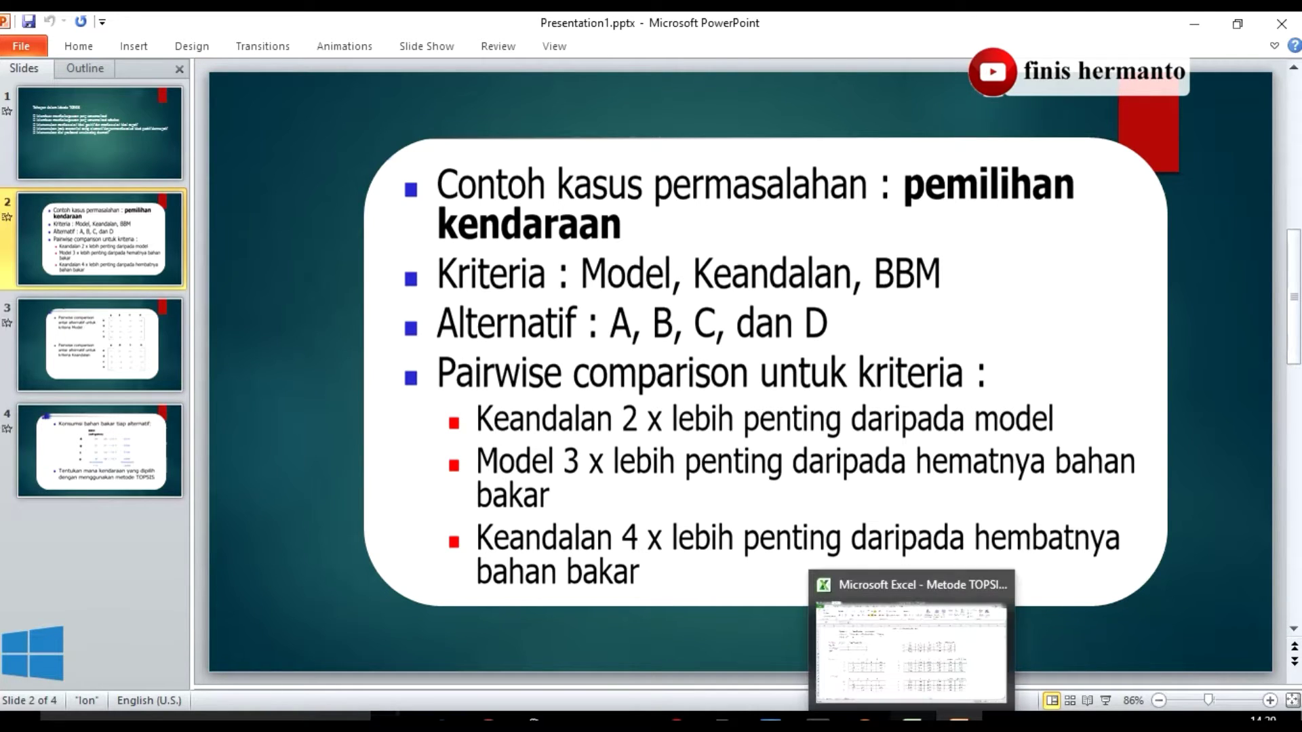
click(913, 658)
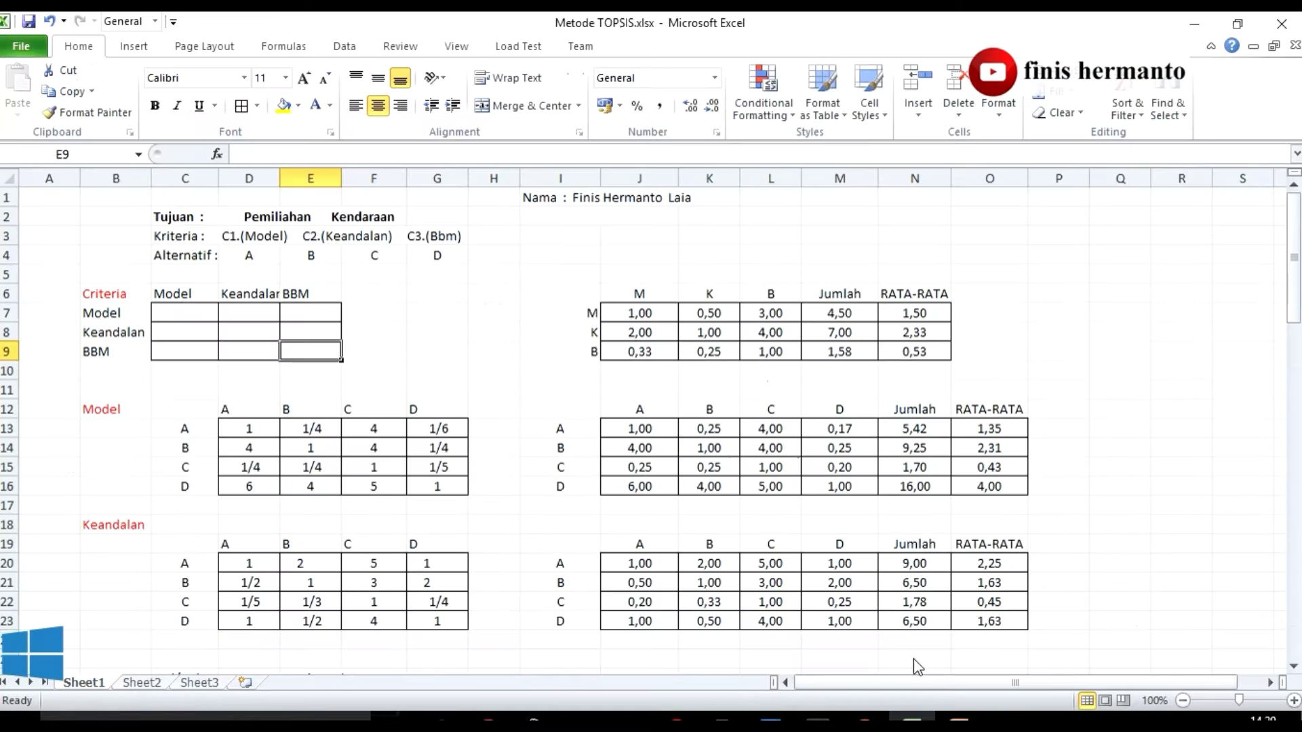
click(193, 315)
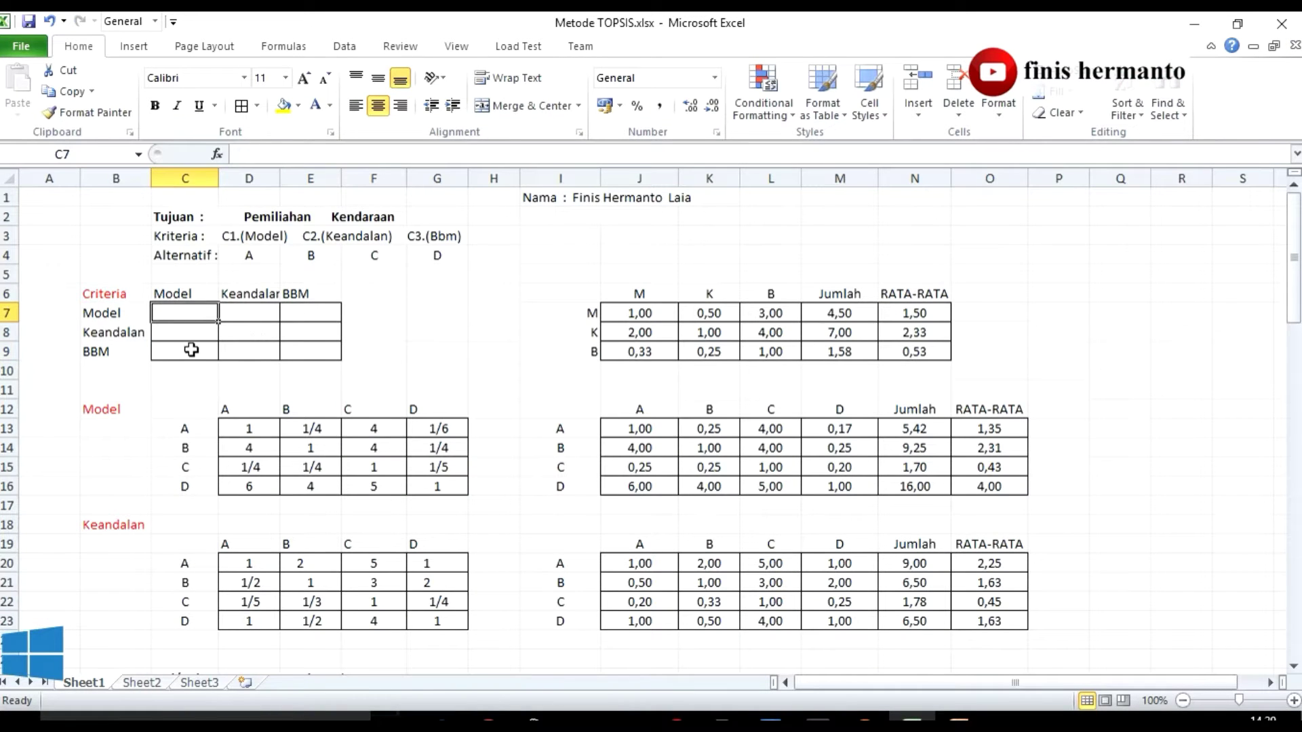
text(1)
click(254, 330)
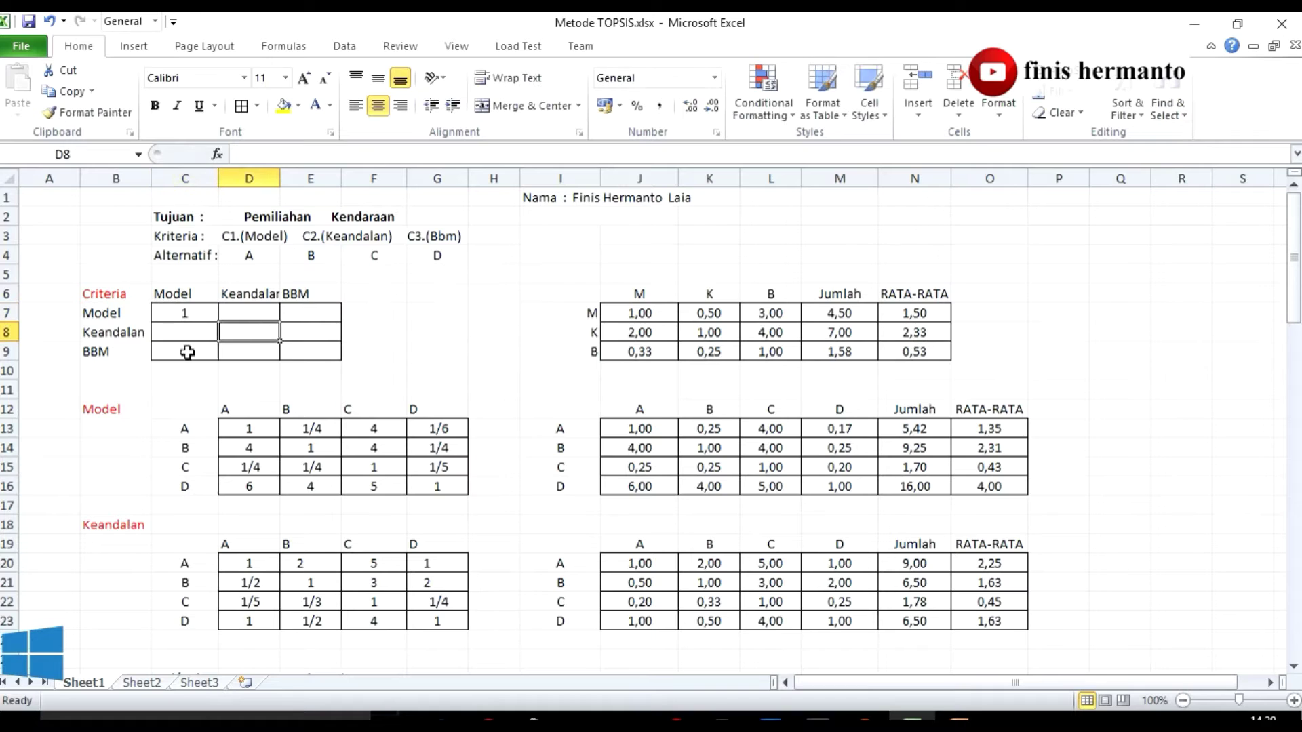
text(1)
click(314, 354)
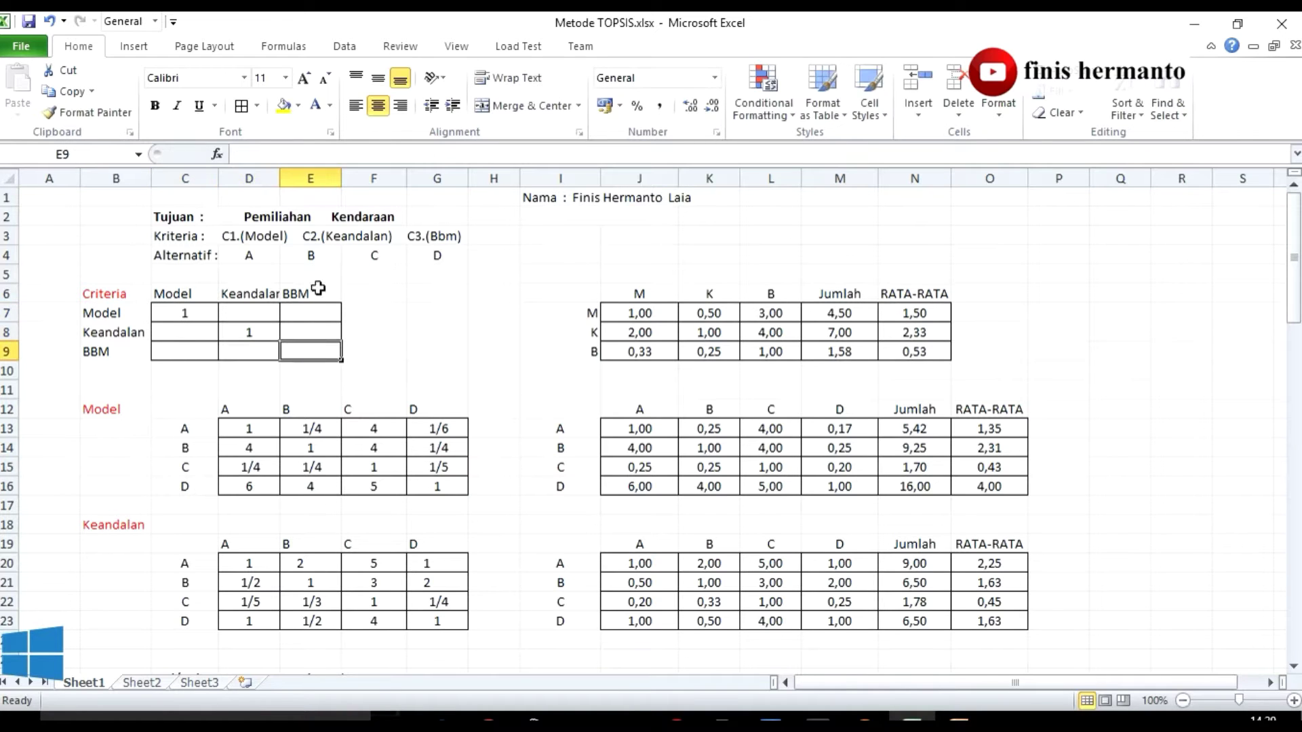
text(1)
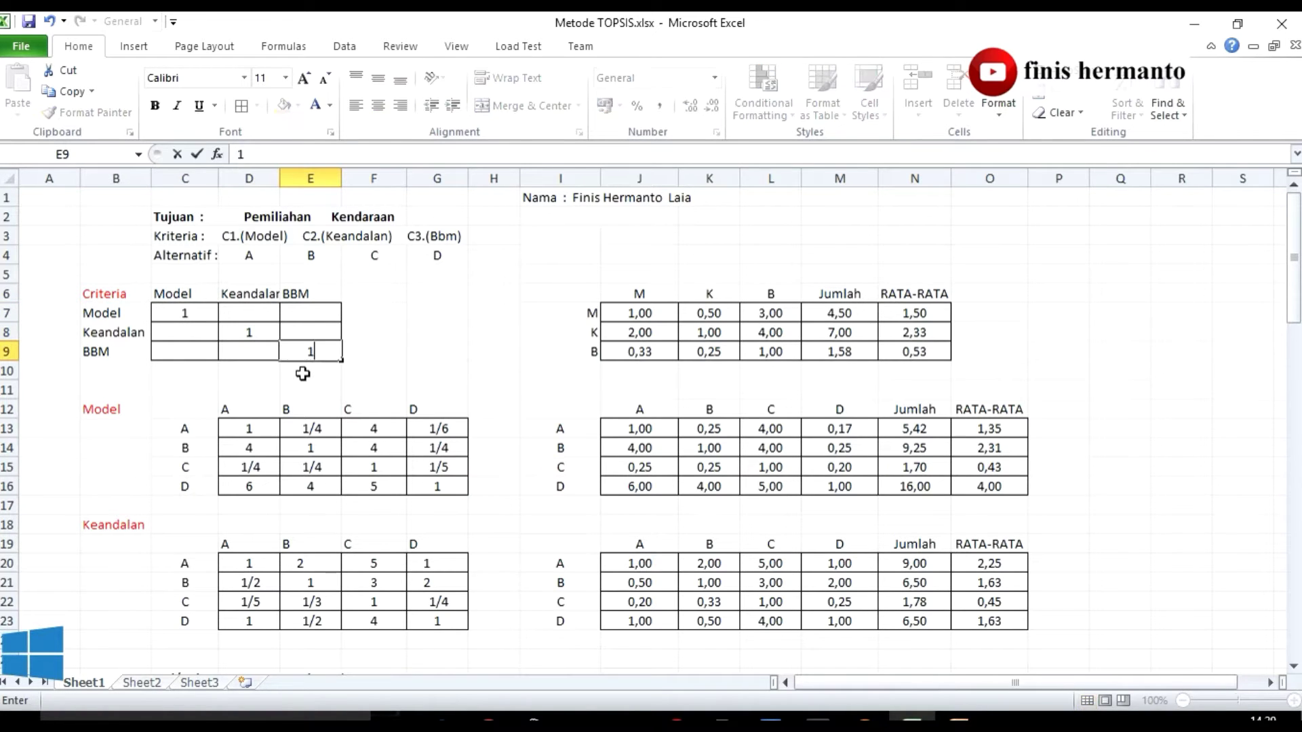
Step: Enter the Keandalan versus Model comparison as 2 in C8 and its reciprocal 1/2 in D7
click(175, 329)
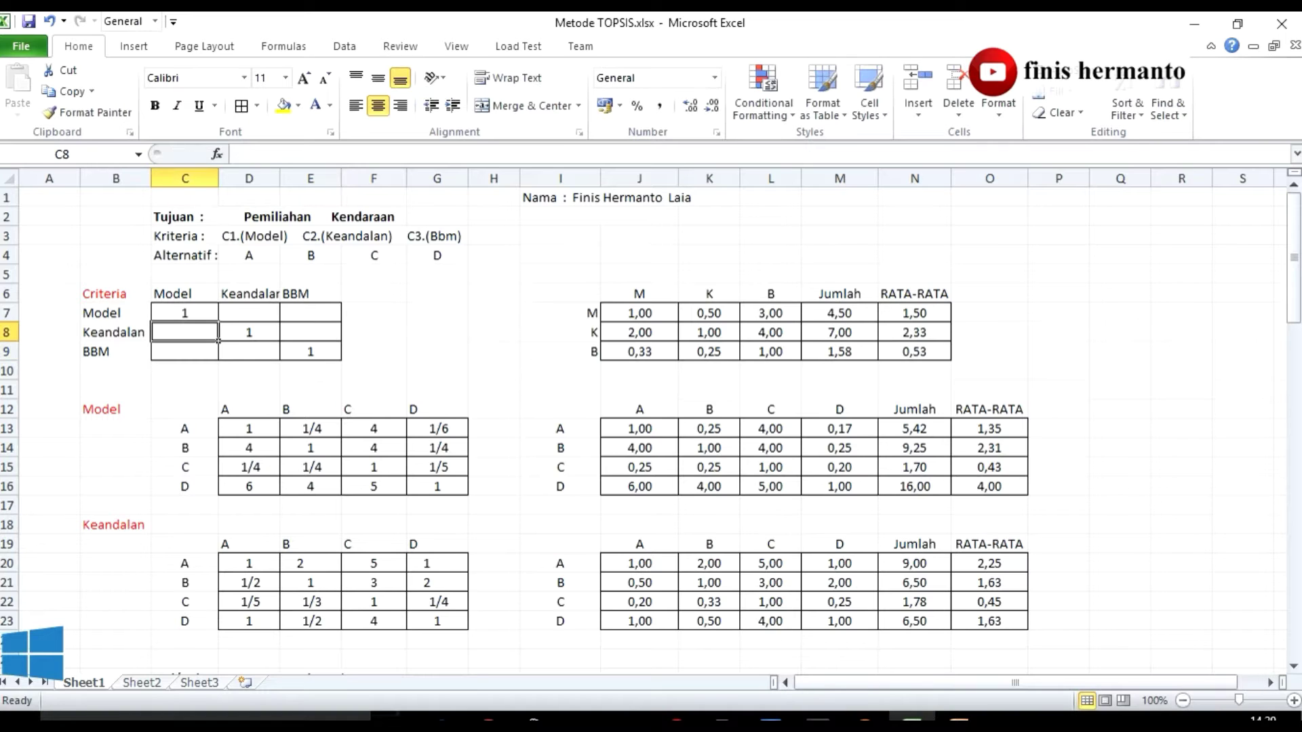
mouse_move(959, 720)
text(2)
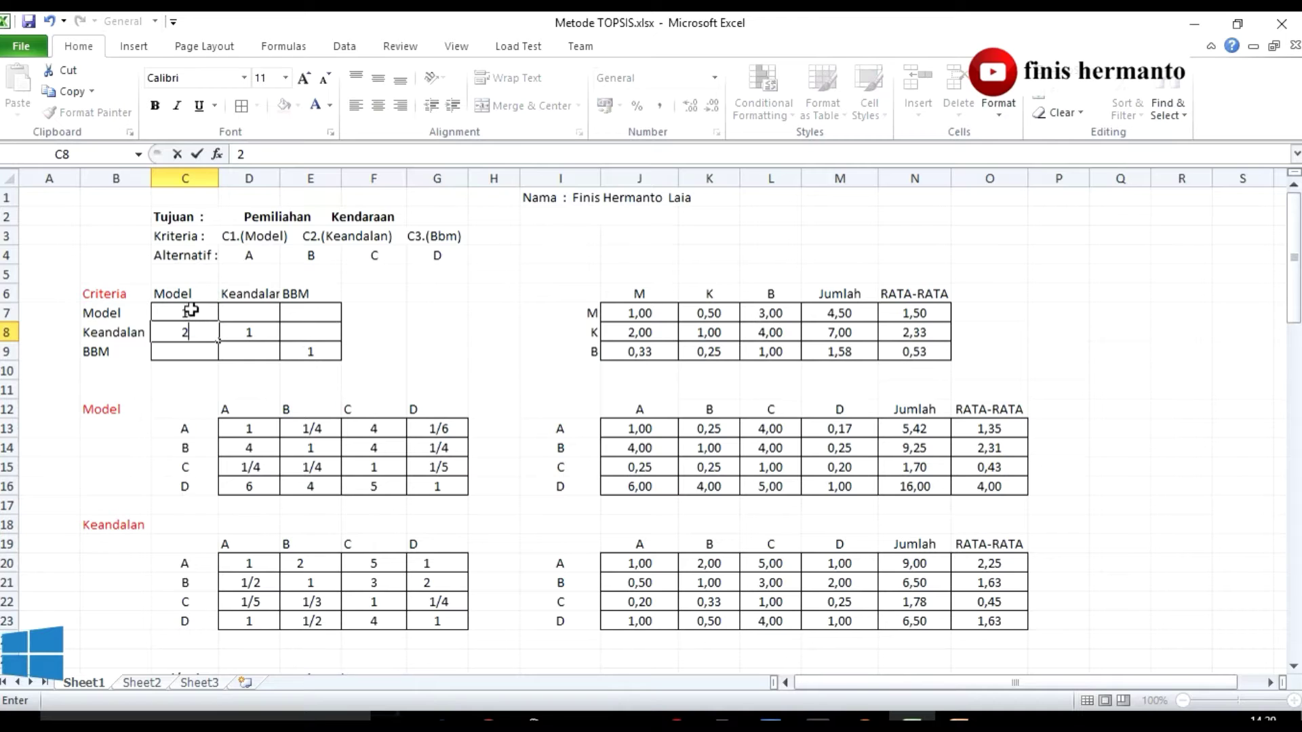
click(185, 293)
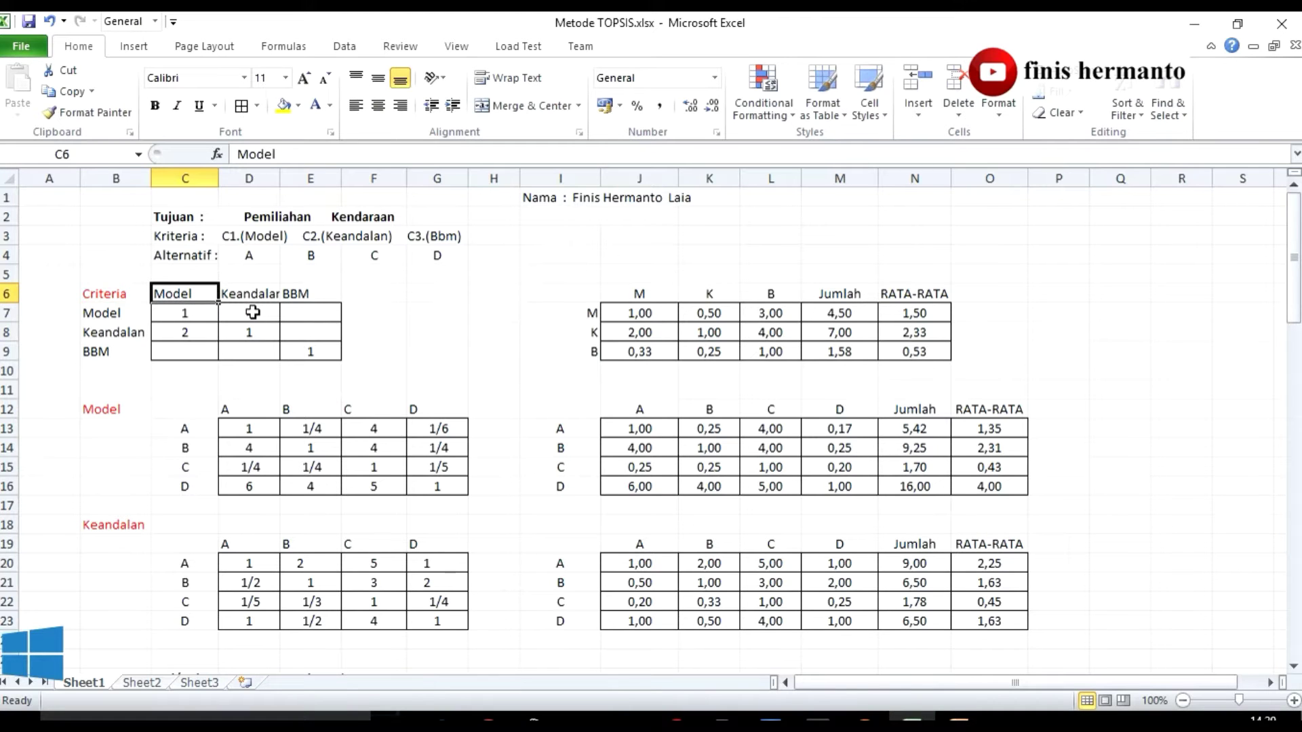
click(116, 313)
click(248, 298)
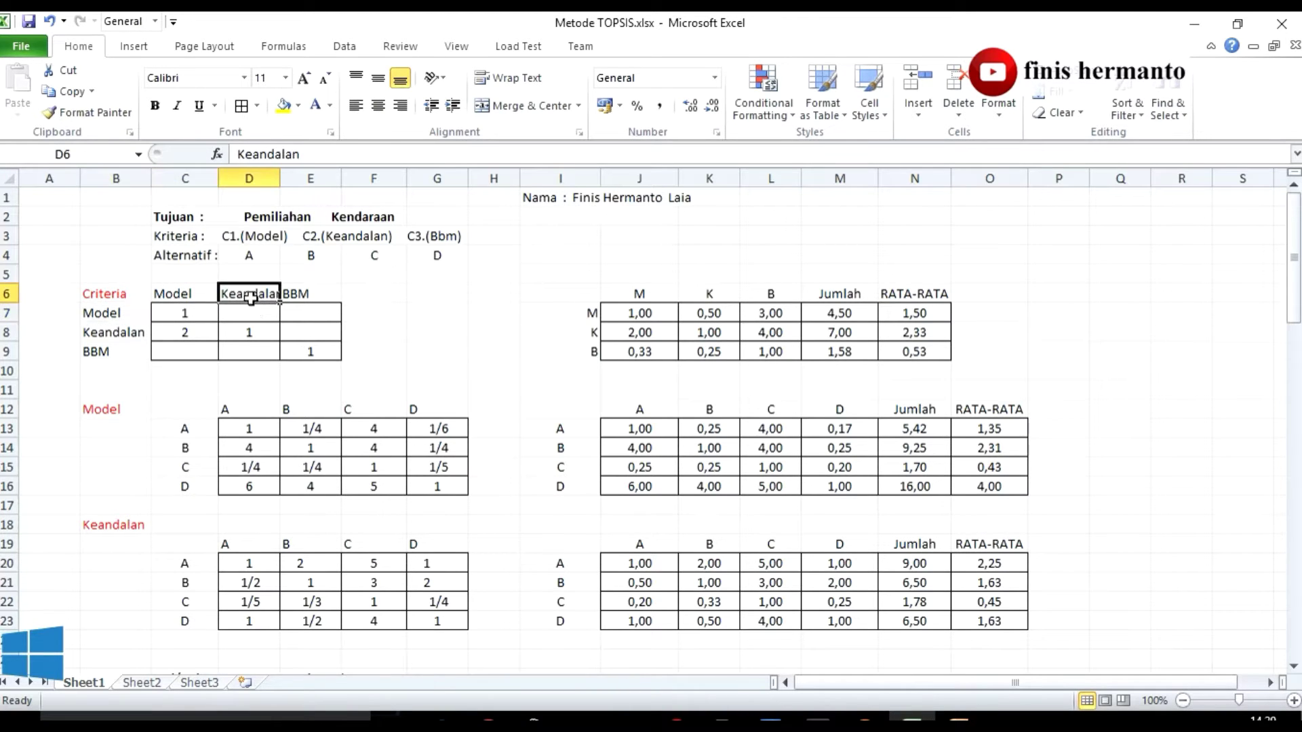
click(250, 313)
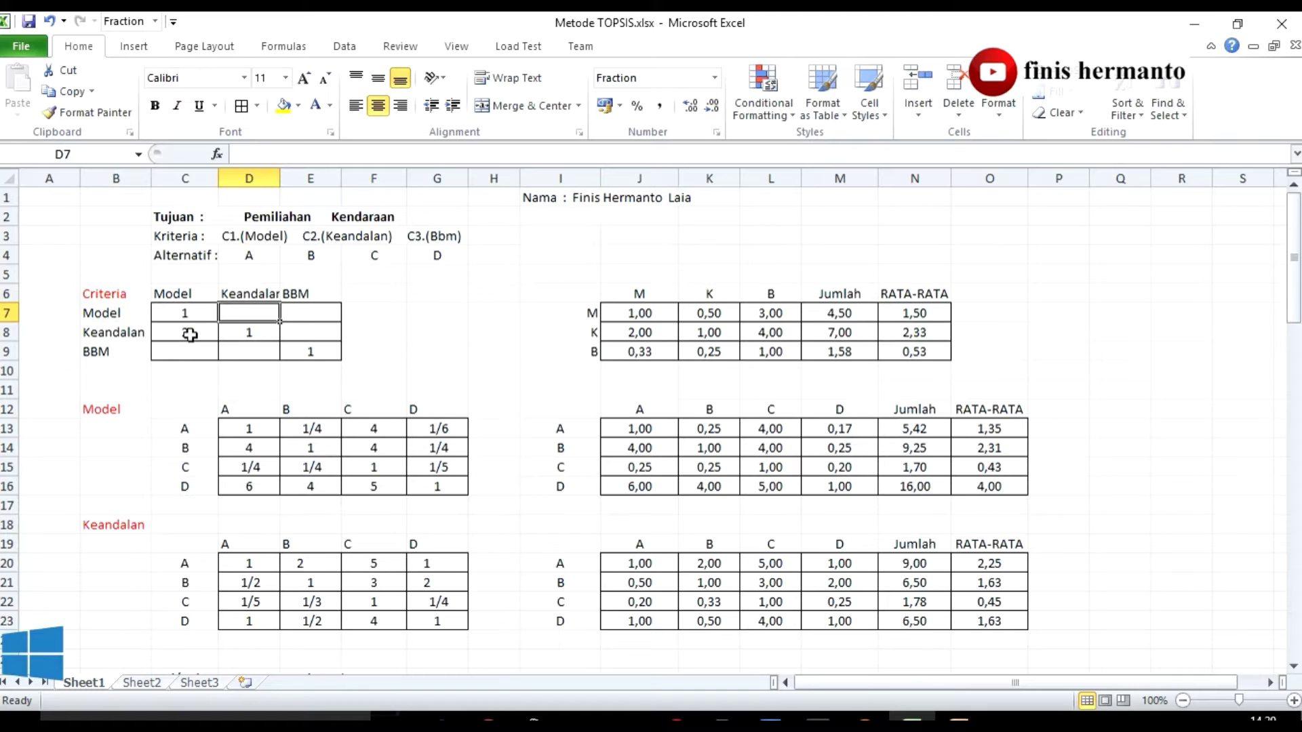
text(1/2)
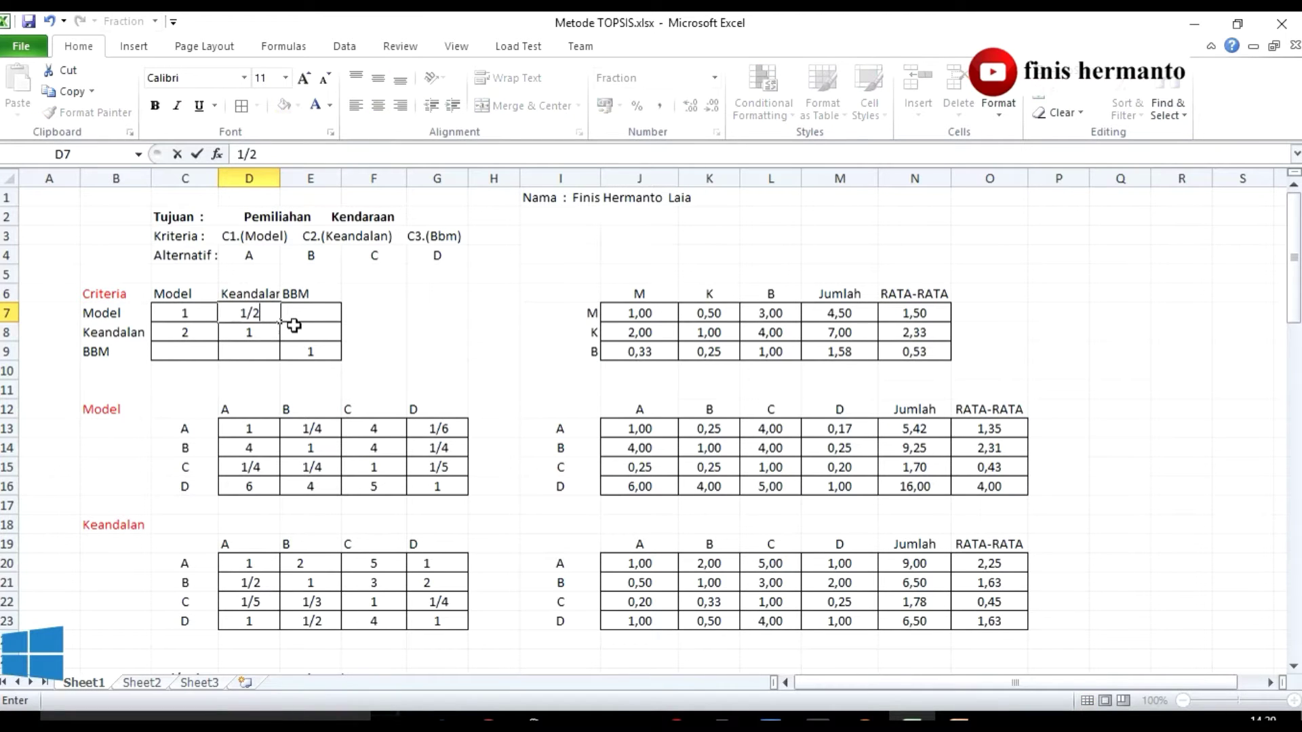
click(293, 326)
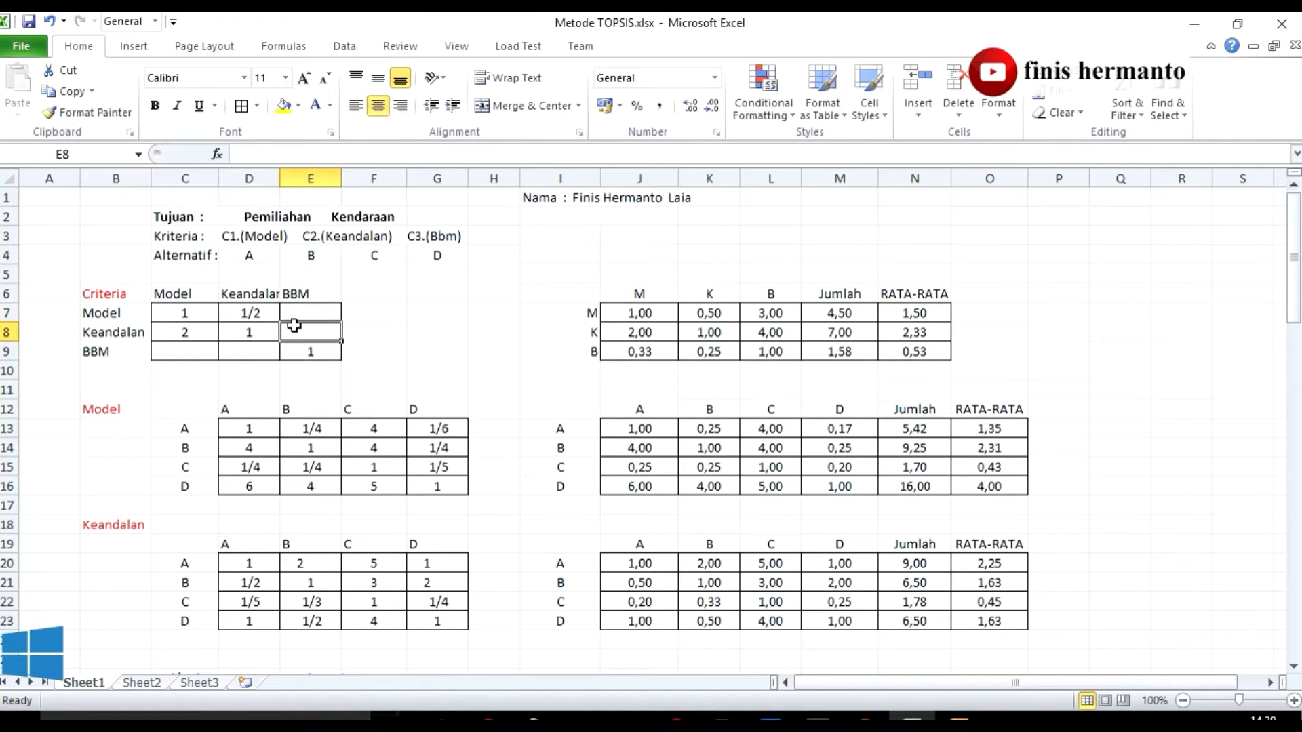
Step: Enter the Model versus BBM comparison as 3 in E7 and its reciprocal 1/3 in C9
click(112, 313)
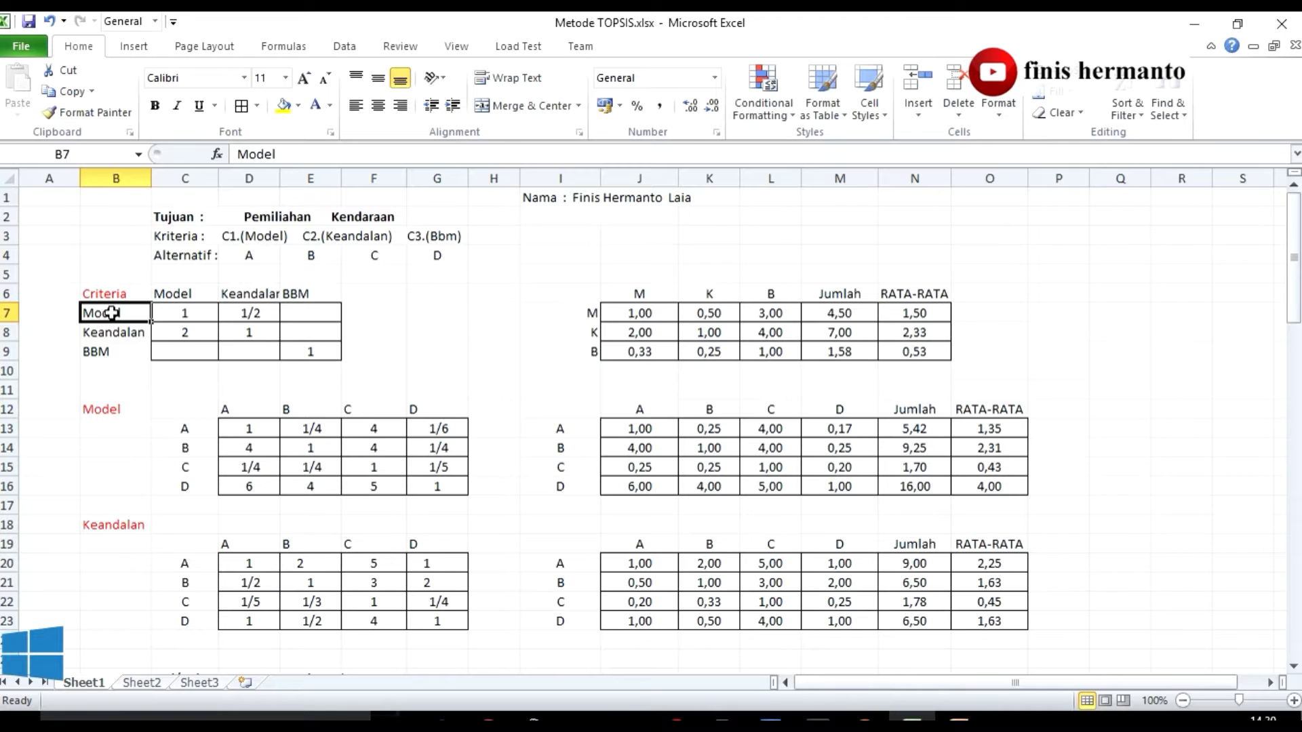
click(312, 294)
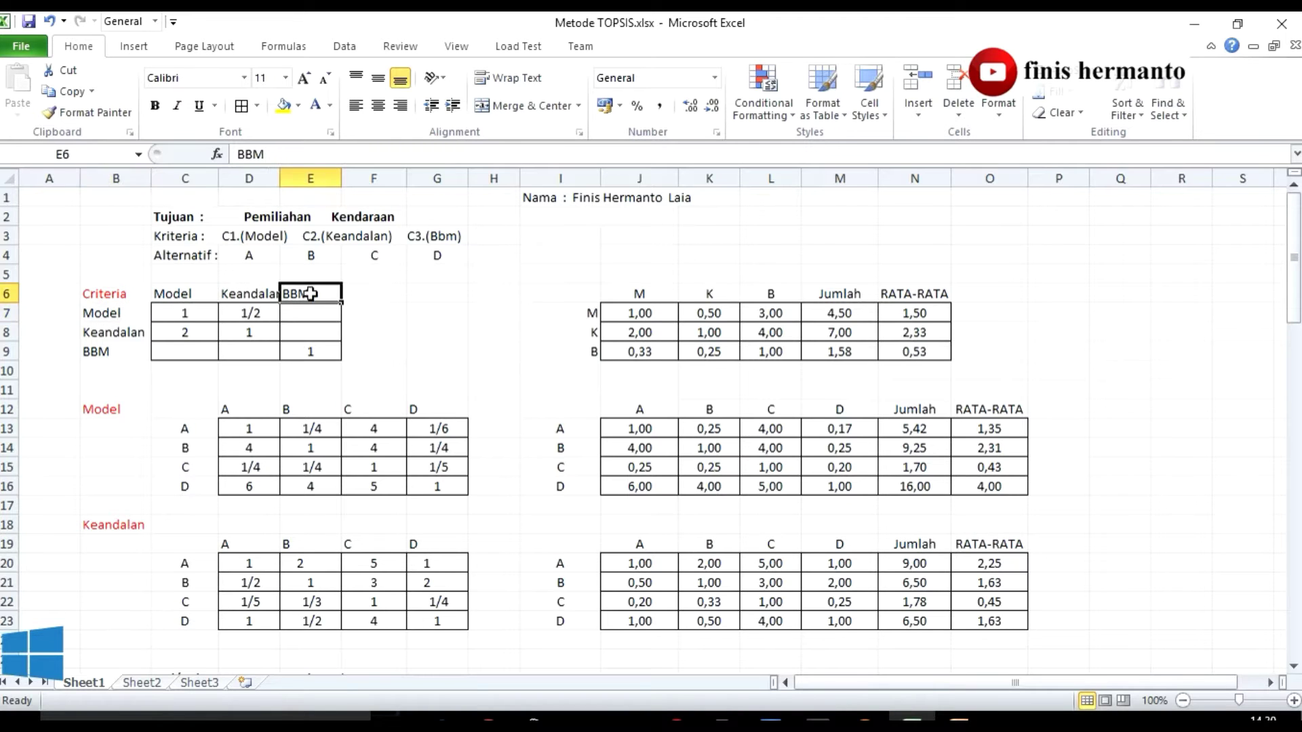
click(325, 306)
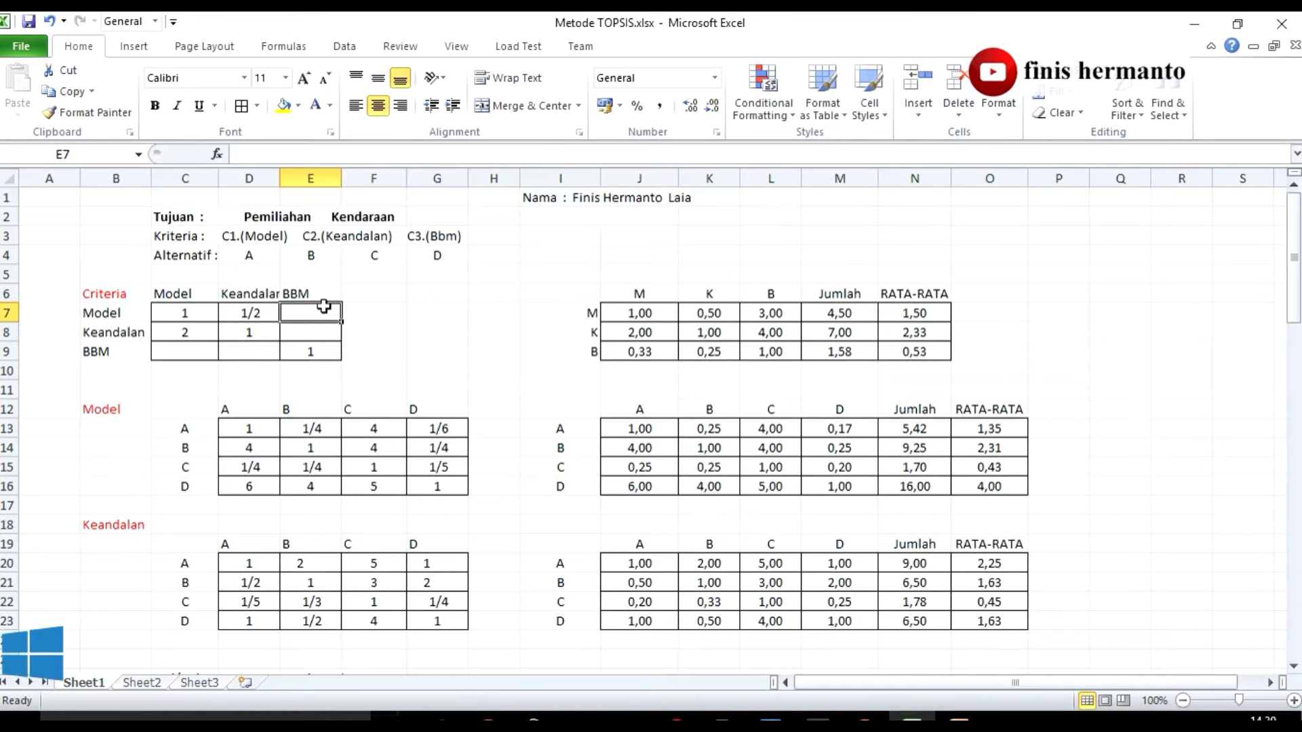
text(3)
click(307, 332)
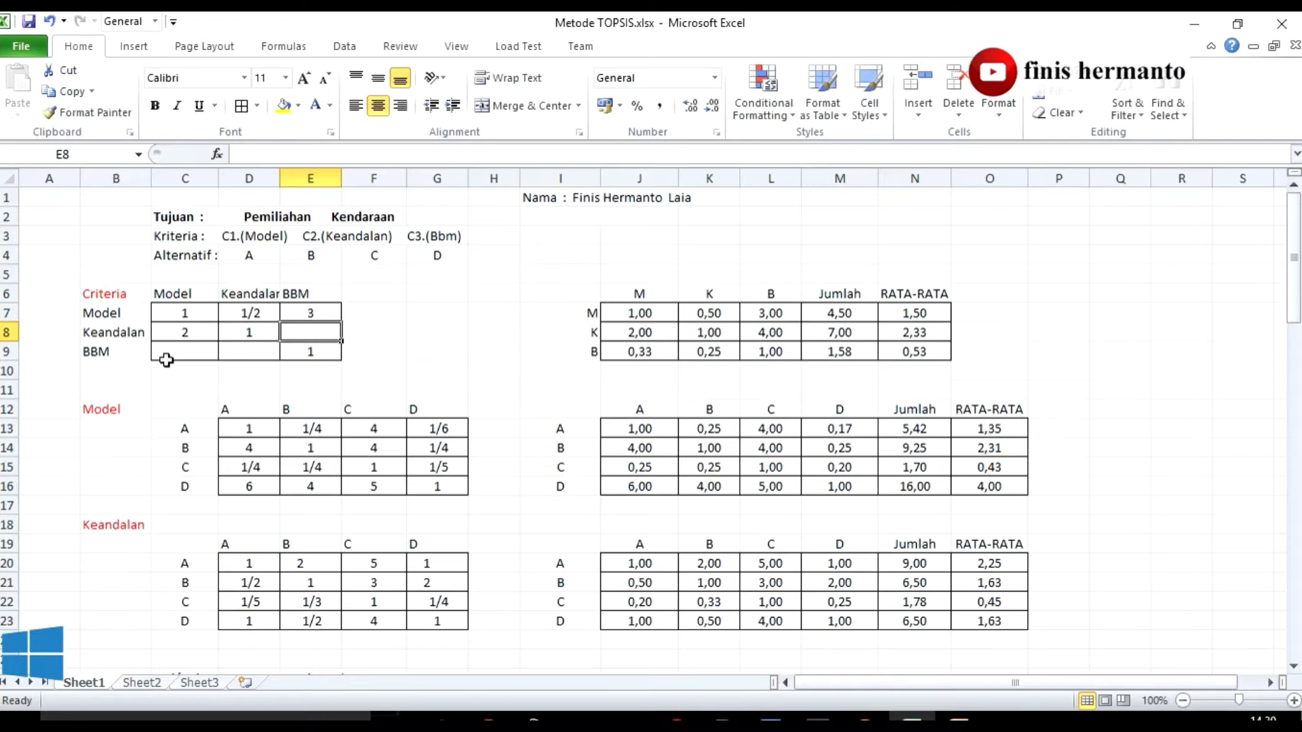
click(170, 295)
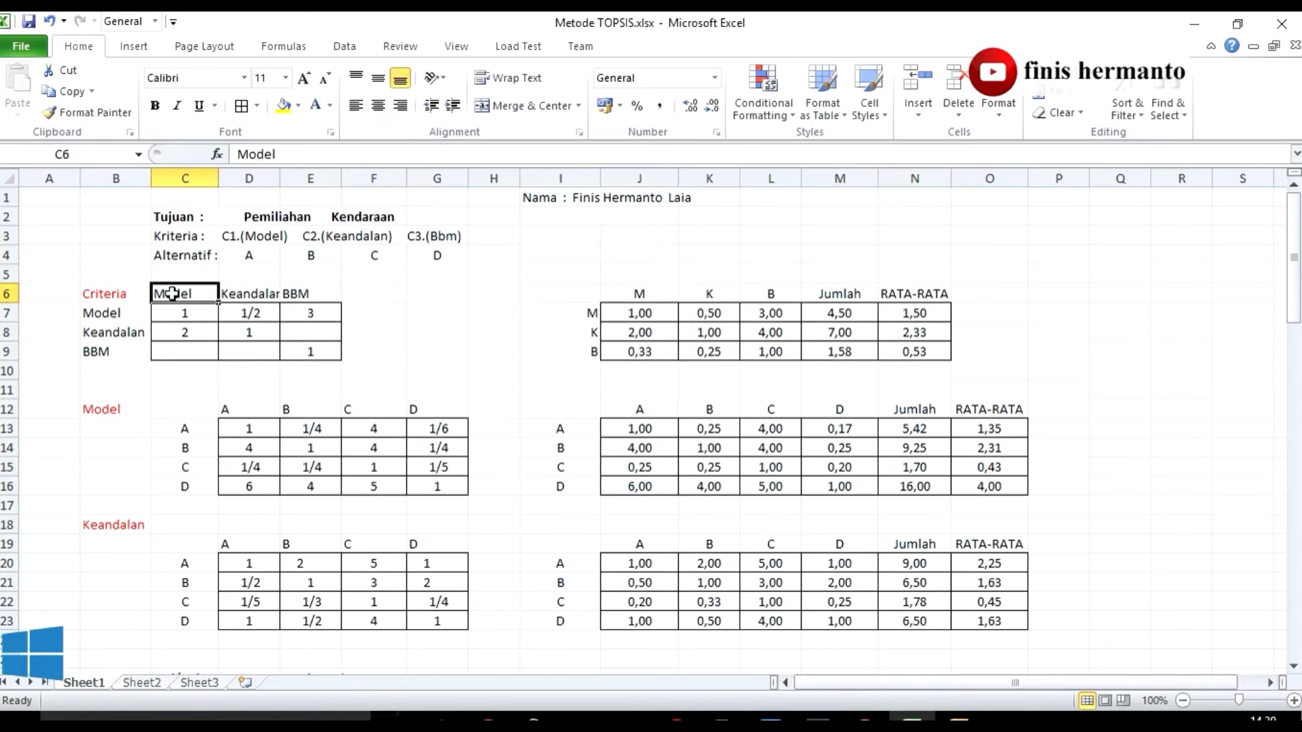
click(181, 352)
text(1/3)
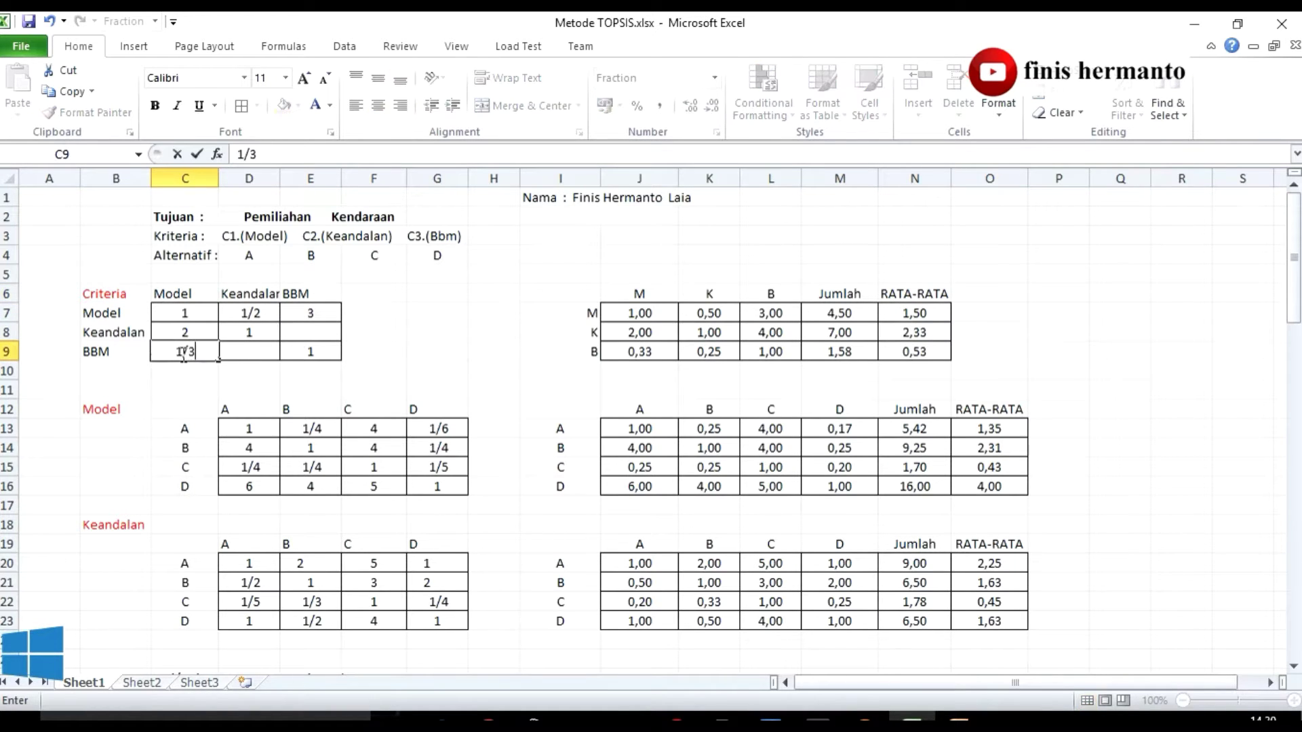
click(274, 352)
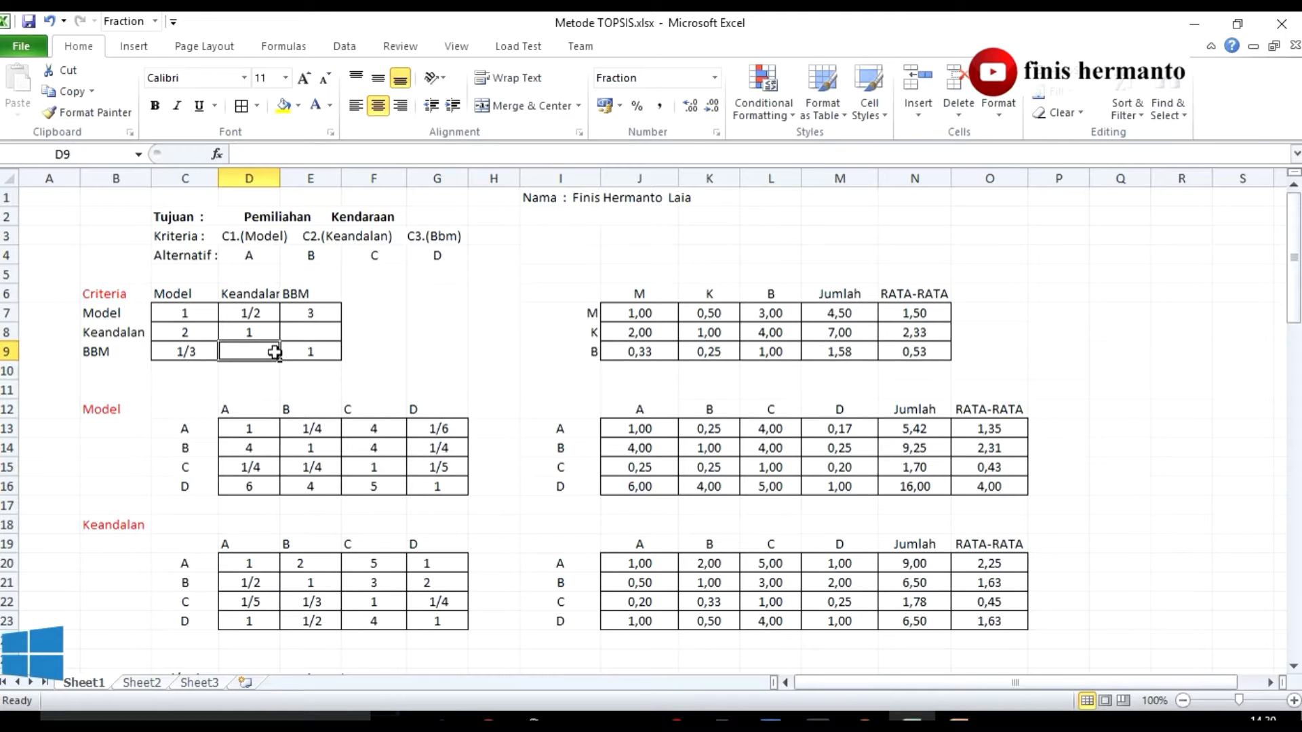
Step: Enter the Keandalan versus BBM comparison as 4 in E8 and its reciprocal 1/4 in D9
click(109, 332)
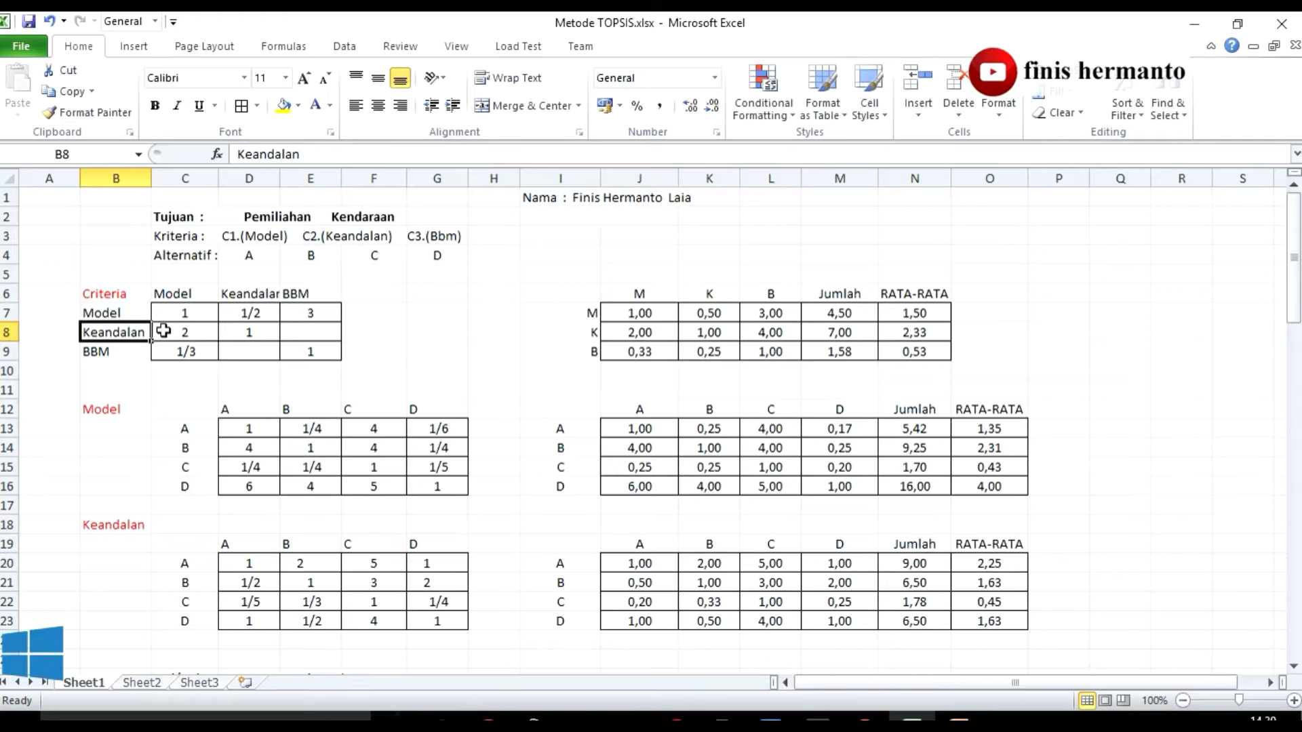
click(305, 296)
click(308, 332)
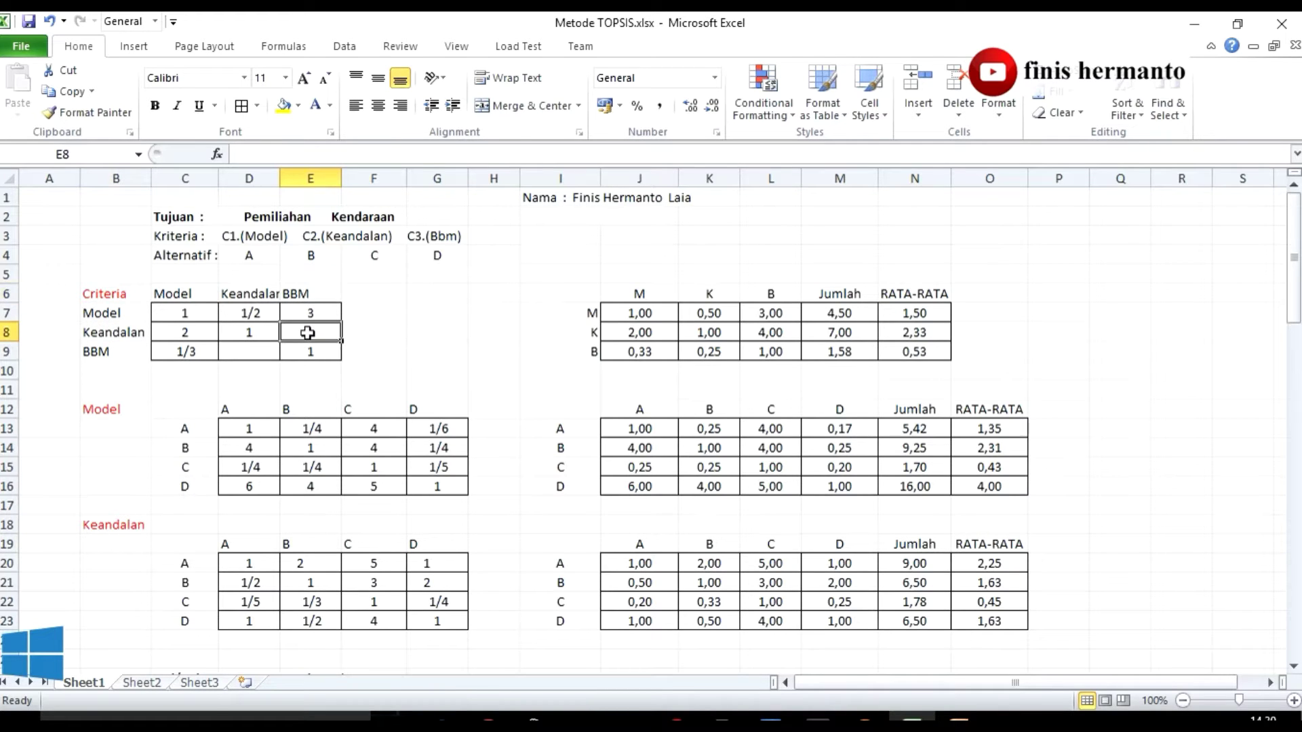
text(4)
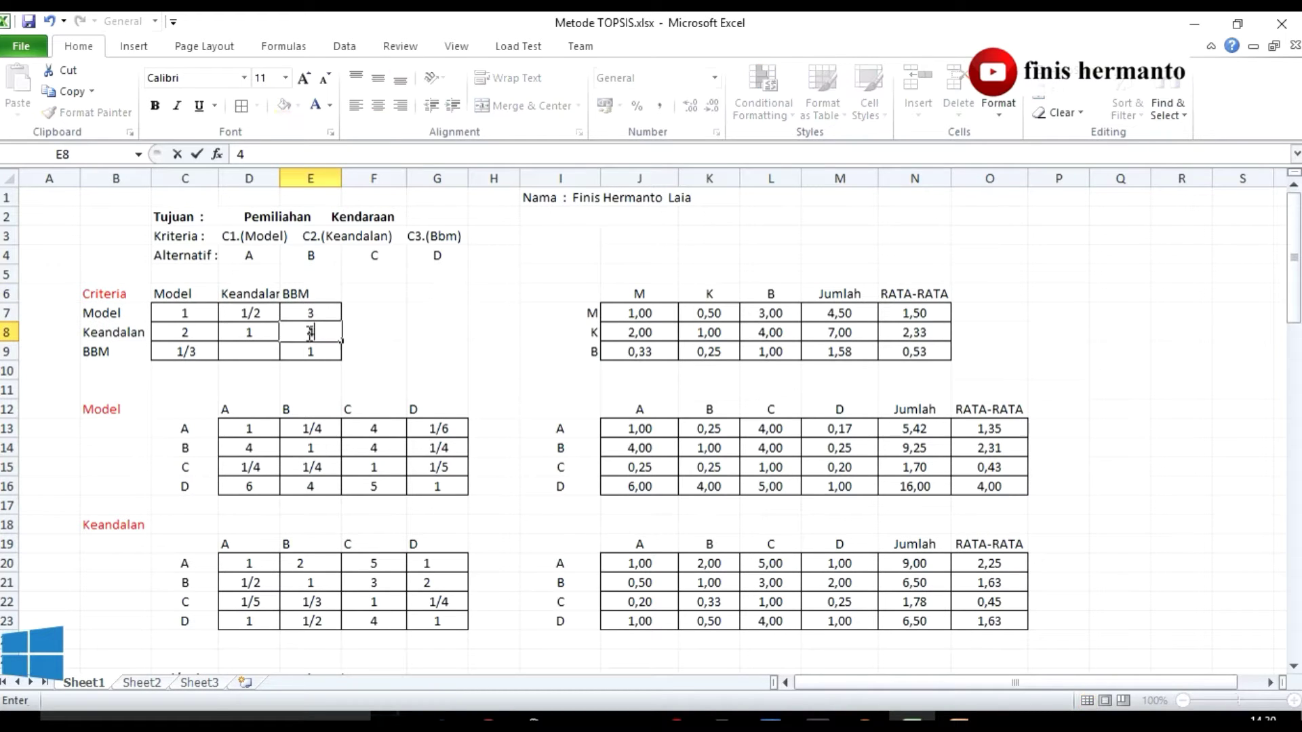
click(307, 371)
click(88, 353)
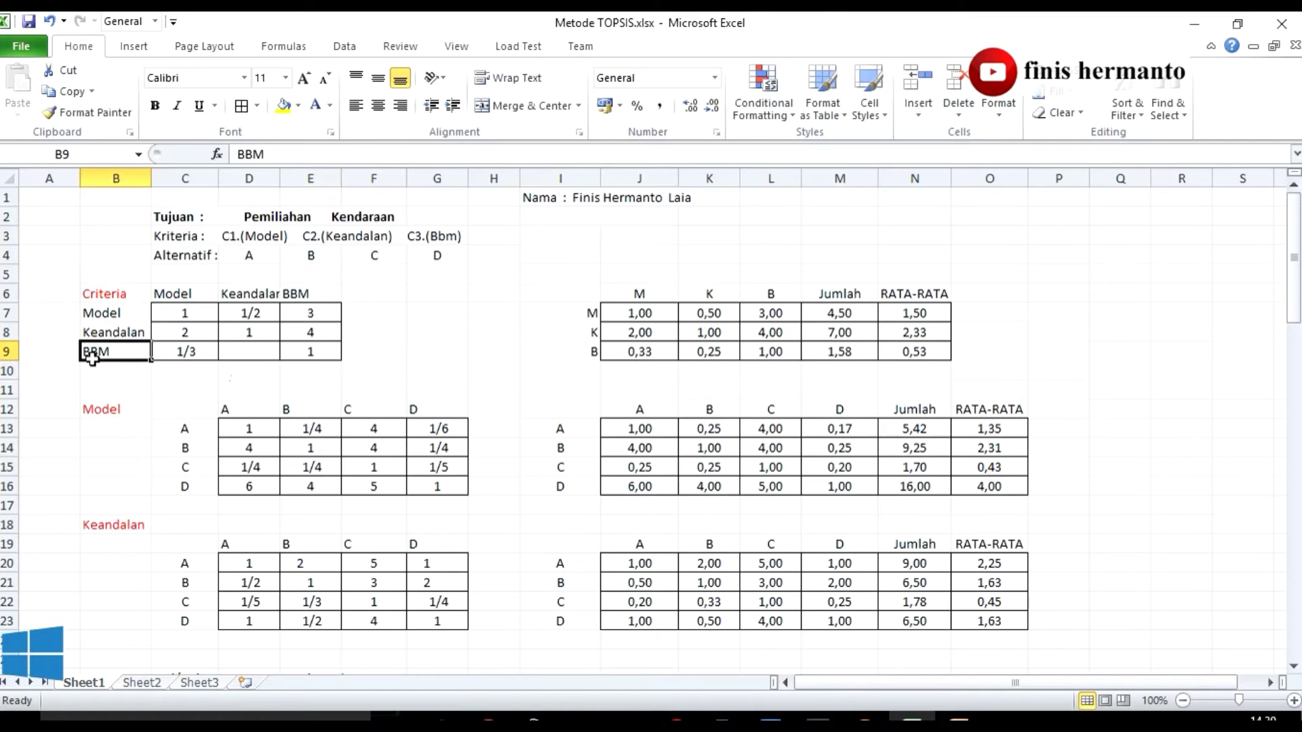
click(261, 293)
click(252, 352)
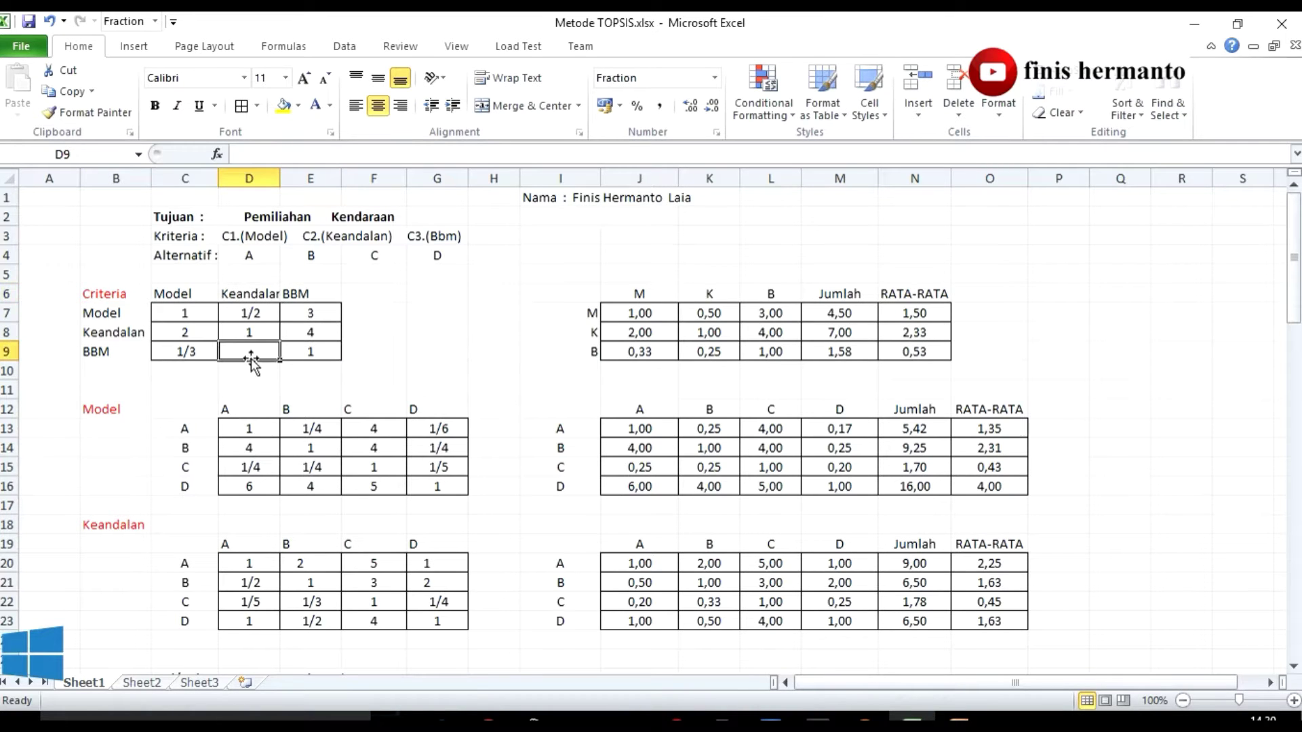
text(1/4)
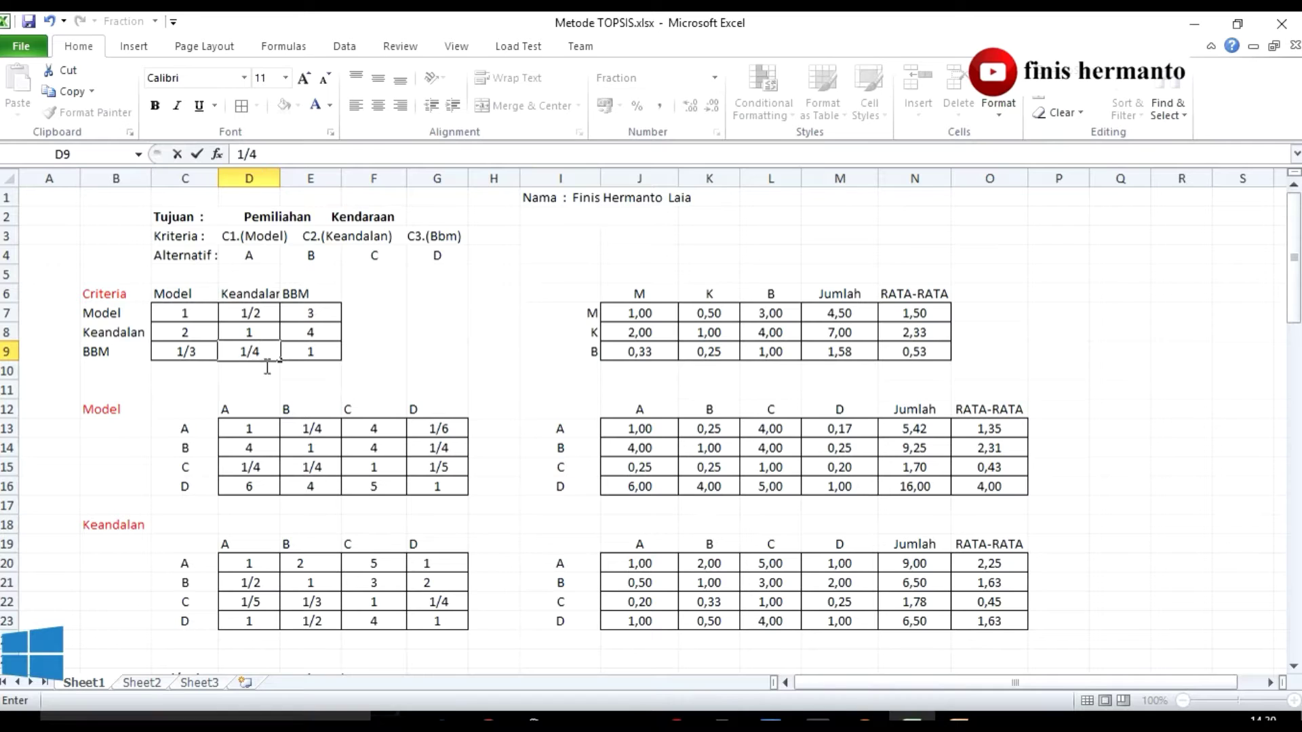
click(388, 409)
click(441, 357)
drag(304, 351, 293, 341)
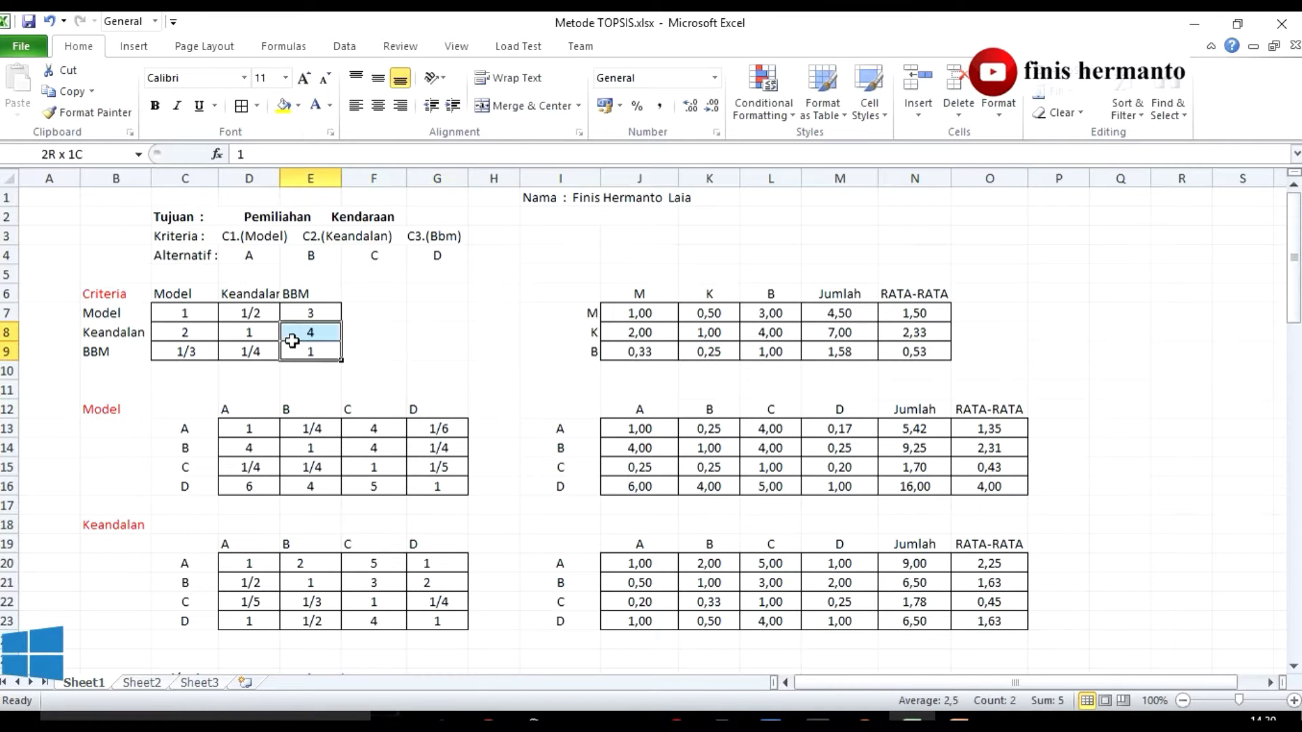
drag(181, 312, 287, 352)
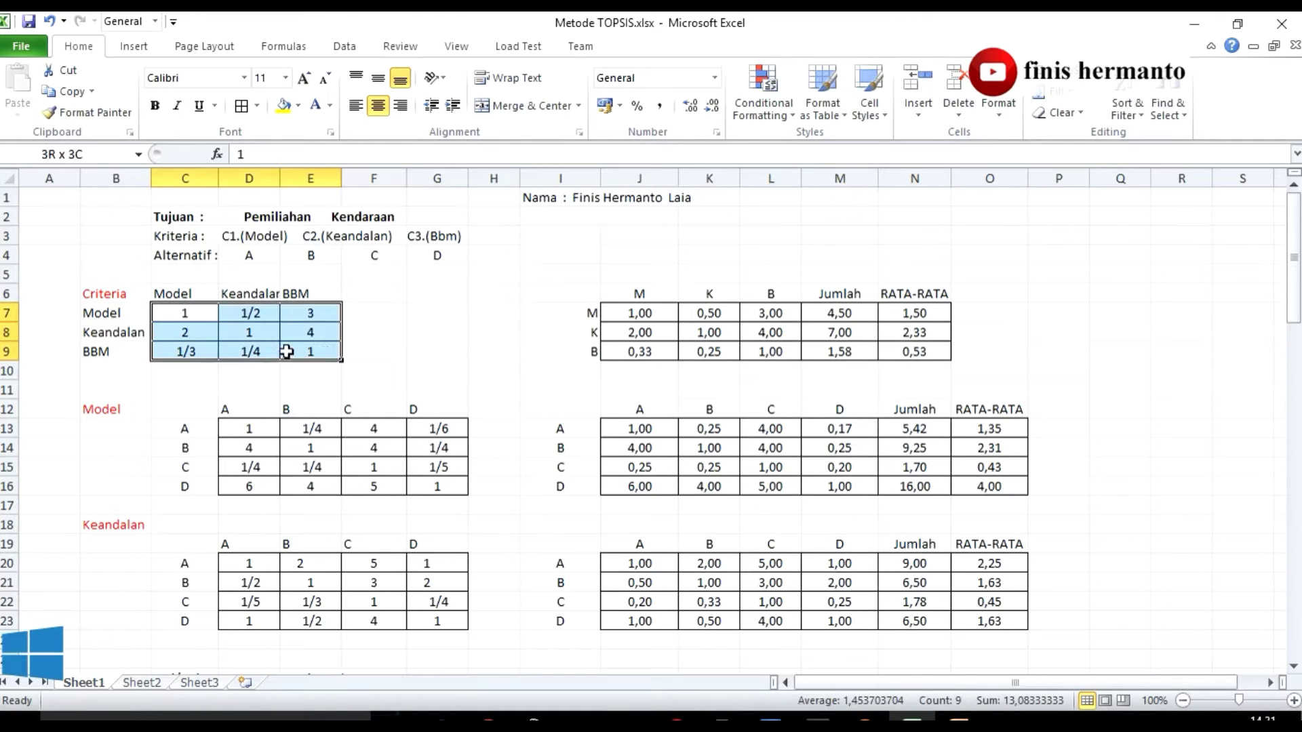
click(383, 355)
click(478, 348)
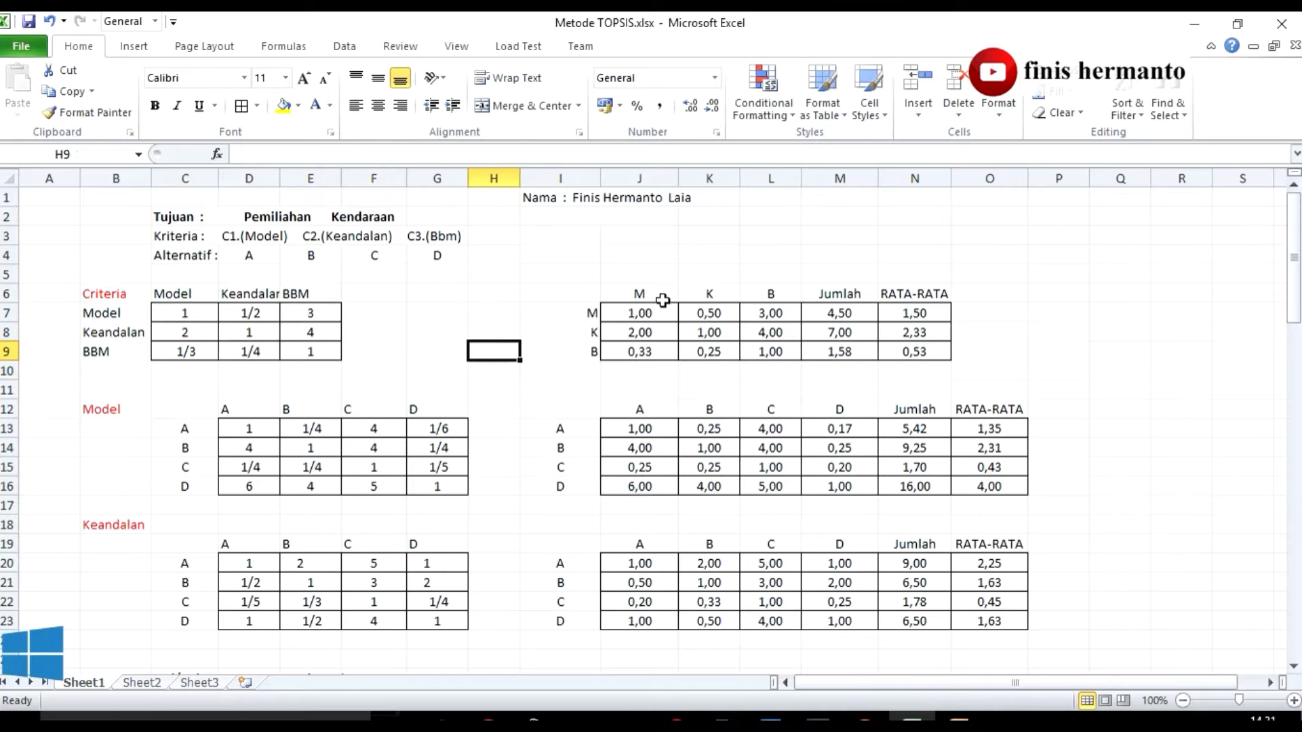
Step: Clear the numeric criteria matrix in J7:N9, including its Jumlah and RATA-RATA columns
drag(651, 317, 914, 345)
key(Delete)
click(988, 344)
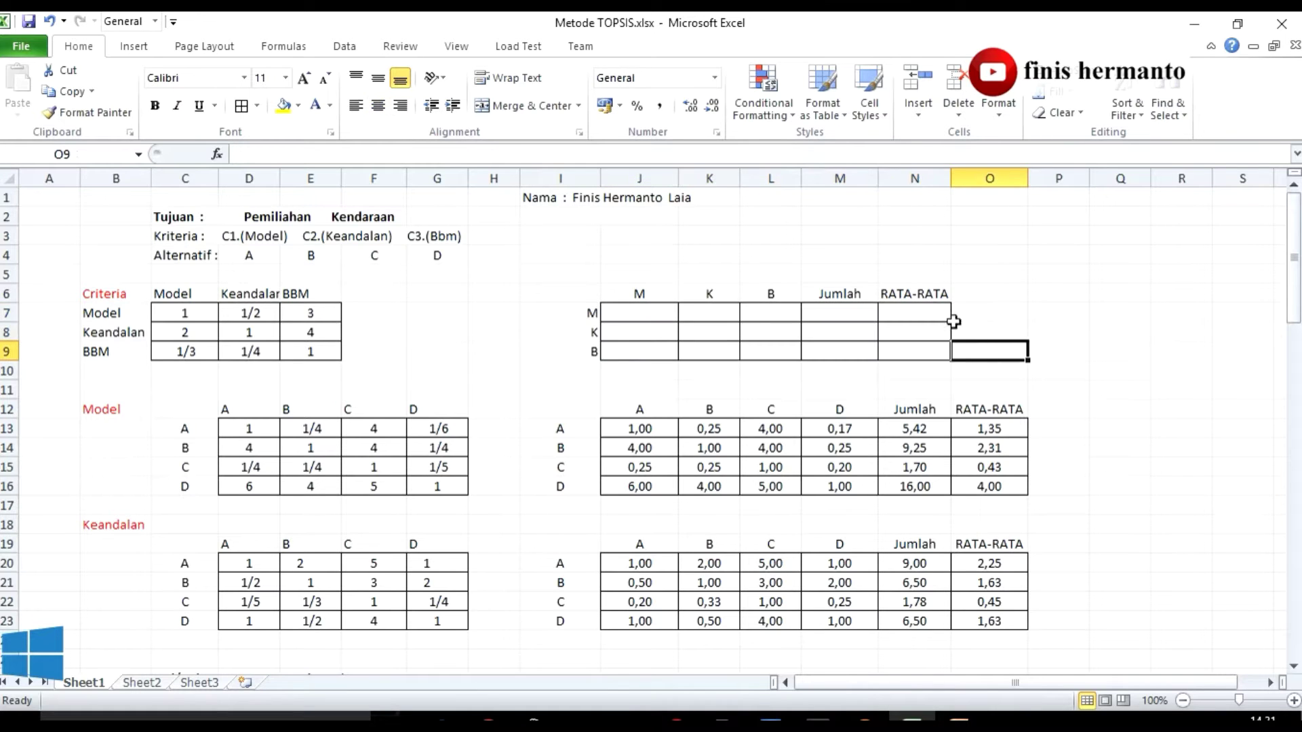
Step: Fill the M column of the numeric criteria matrix with =1 in J7, =2 in J8 and =1/3 in J9
click(626, 314)
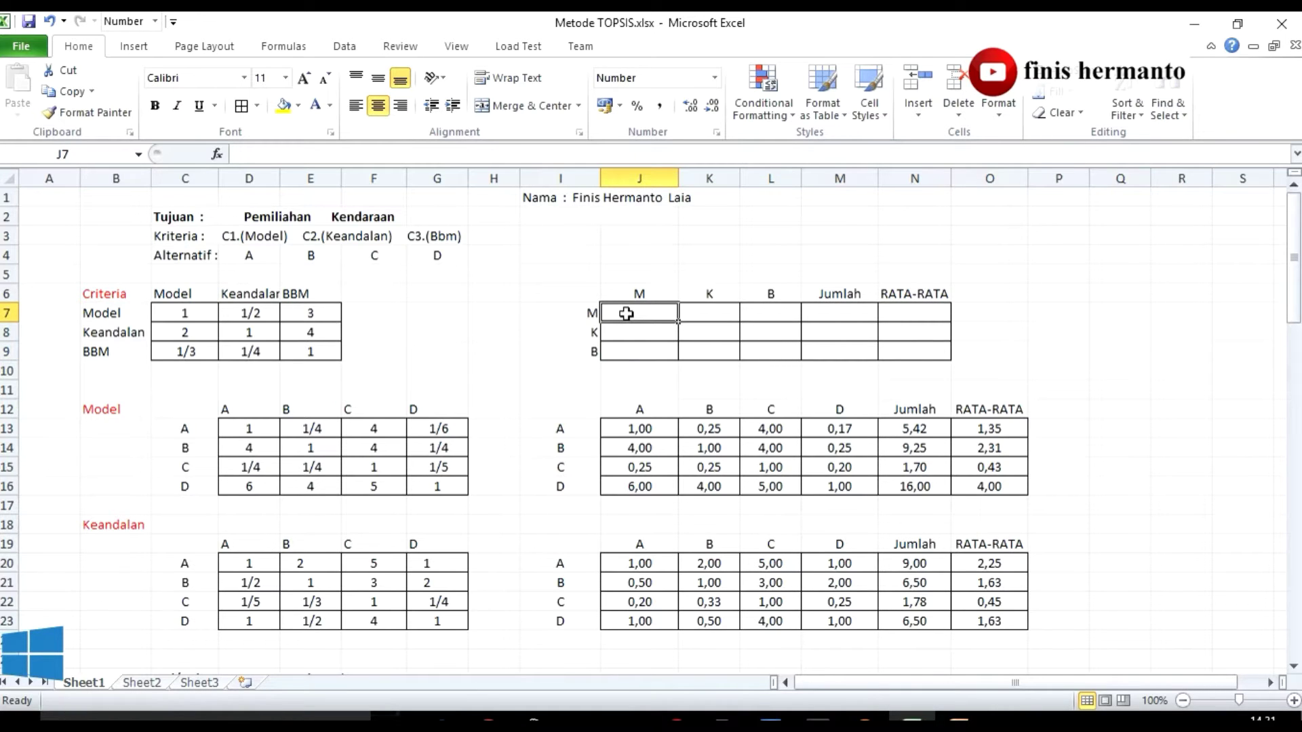
text(=1)
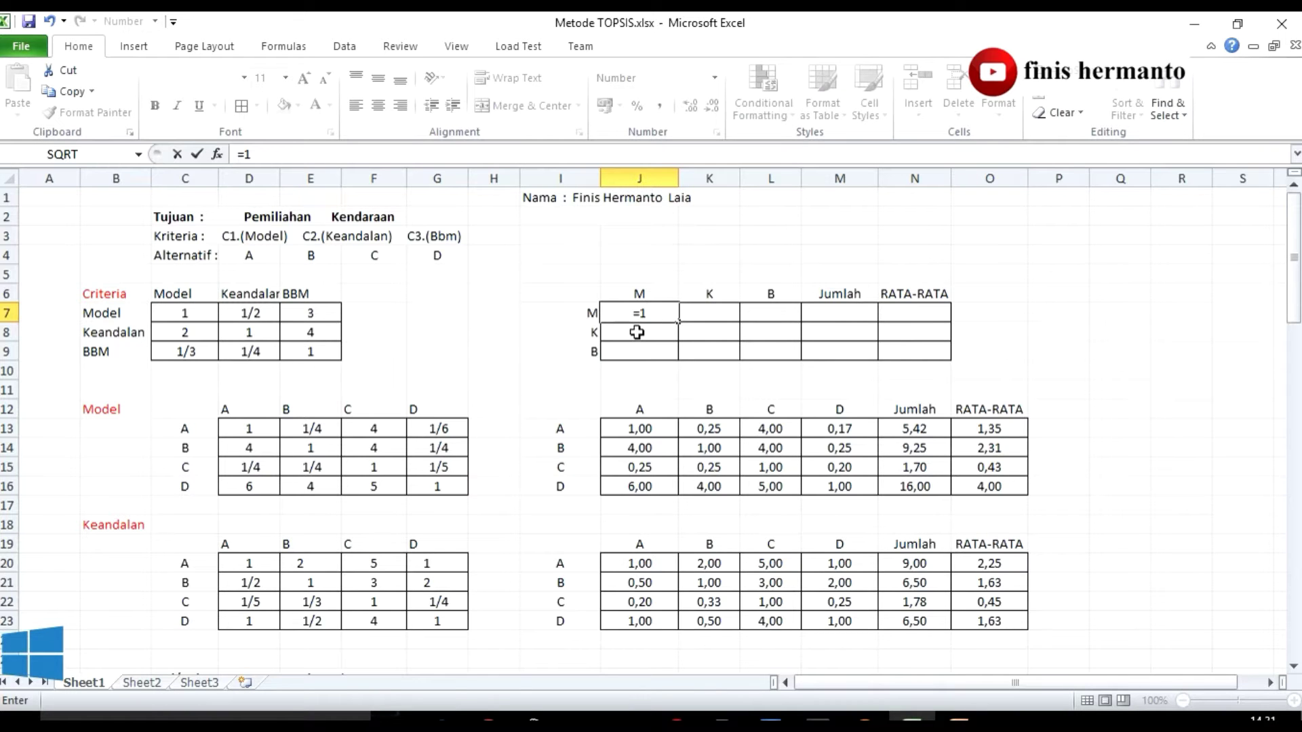
key(Return)
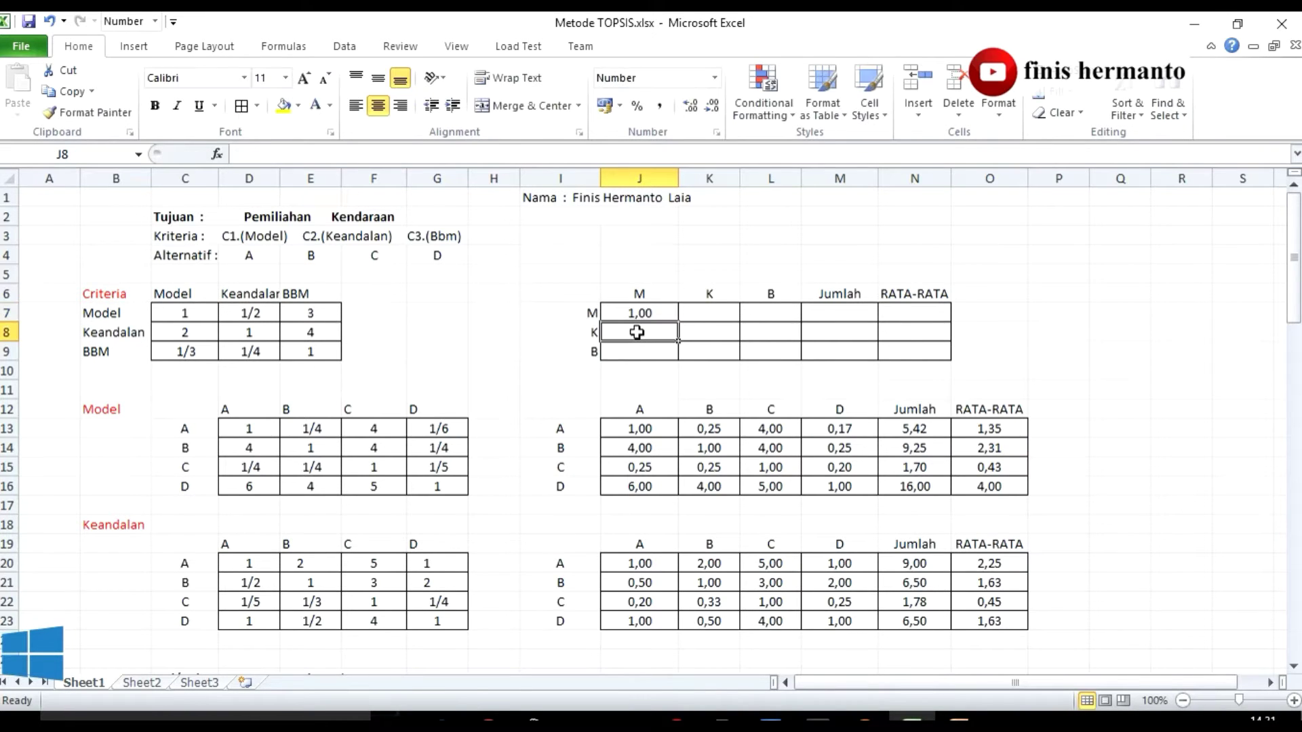
text(=2)
key(Return)
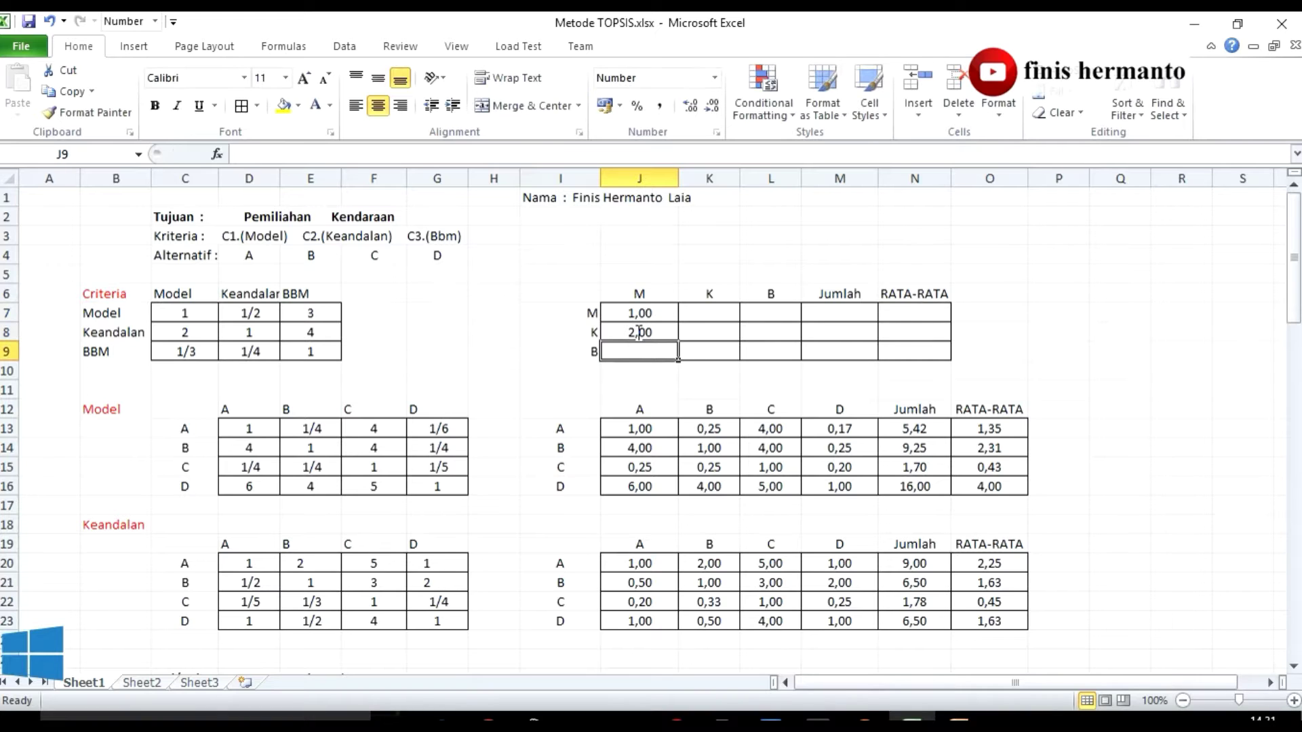
text(=1/3)
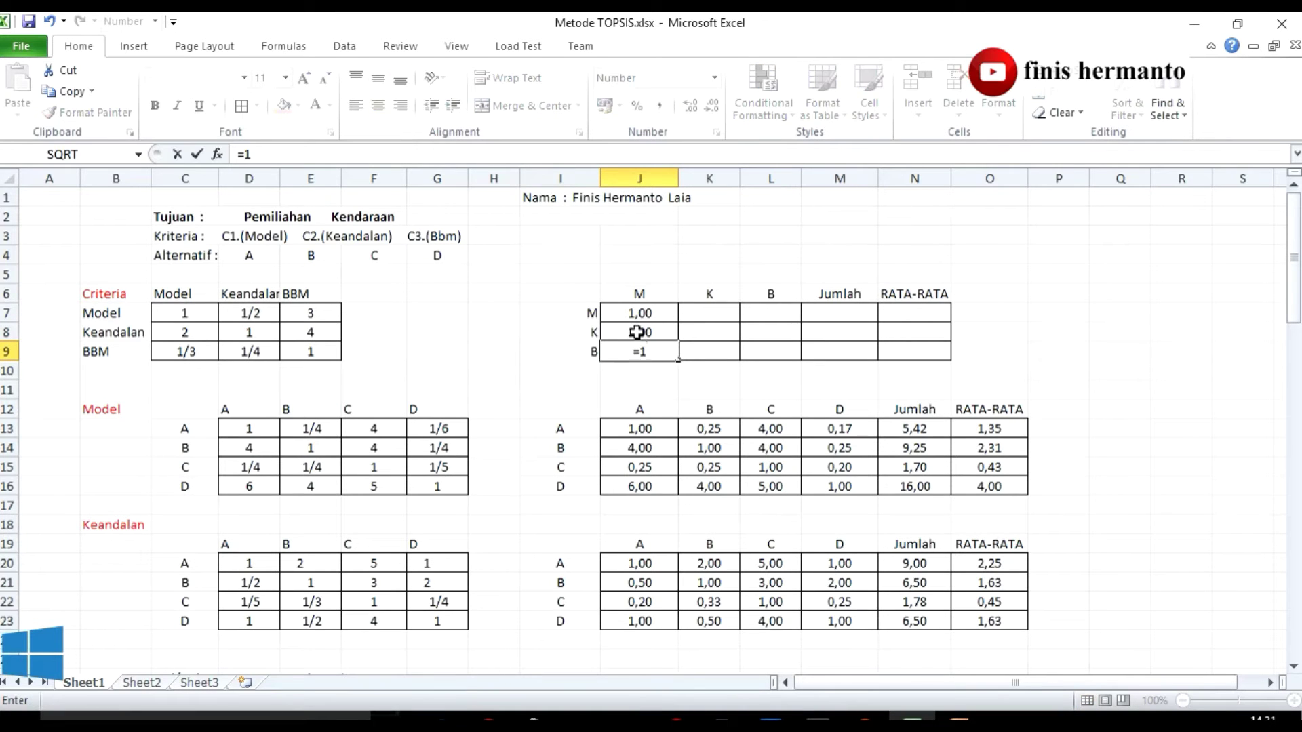
key(Return)
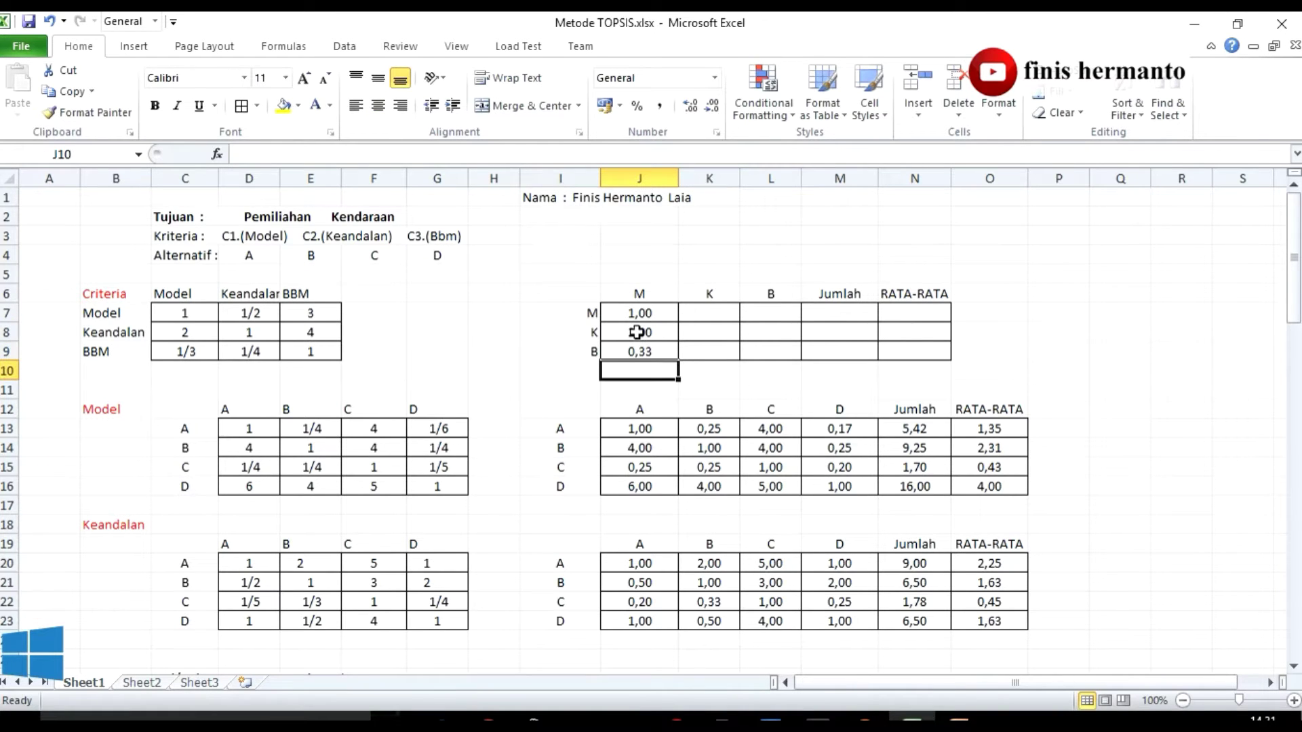
Step: Fill the K column of the numeric criteria matrix with 1/2 in K7, 1 in K8 and 1/4 in K9 as formulas
click(190, 368)
click(189, 358)
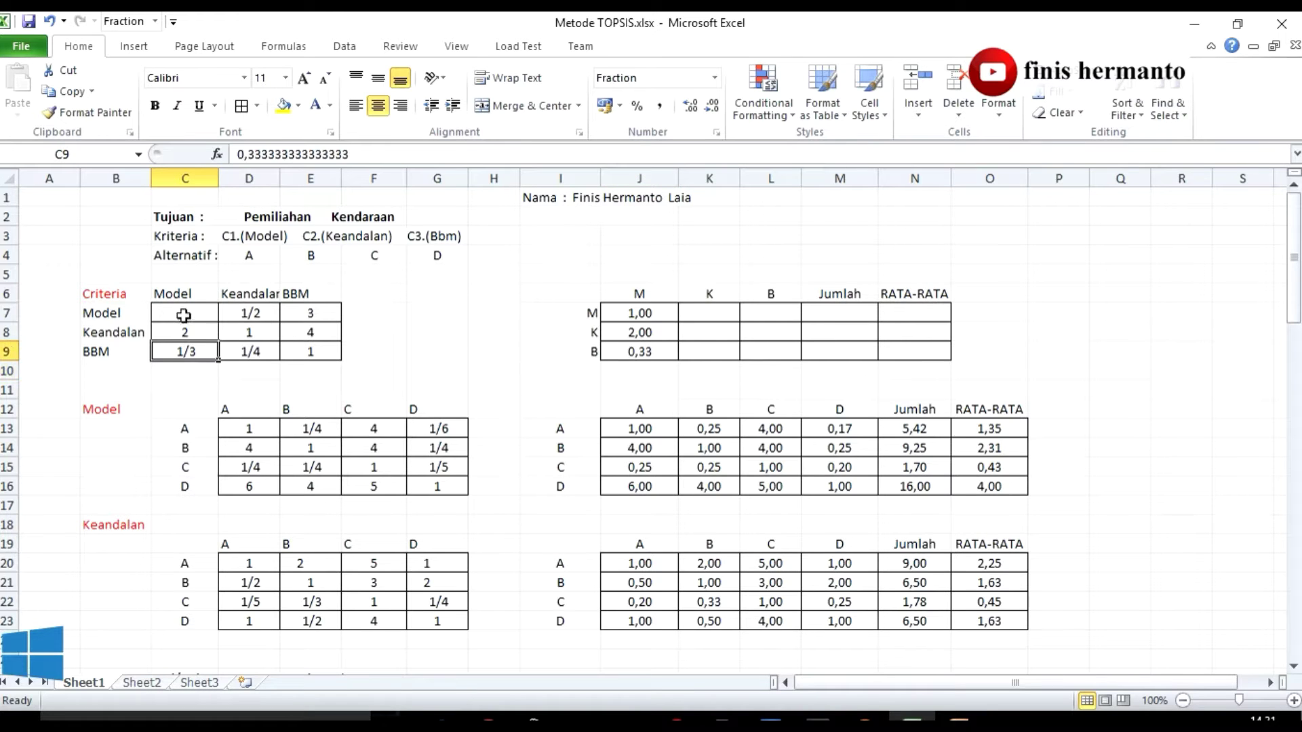
click(717, 308)
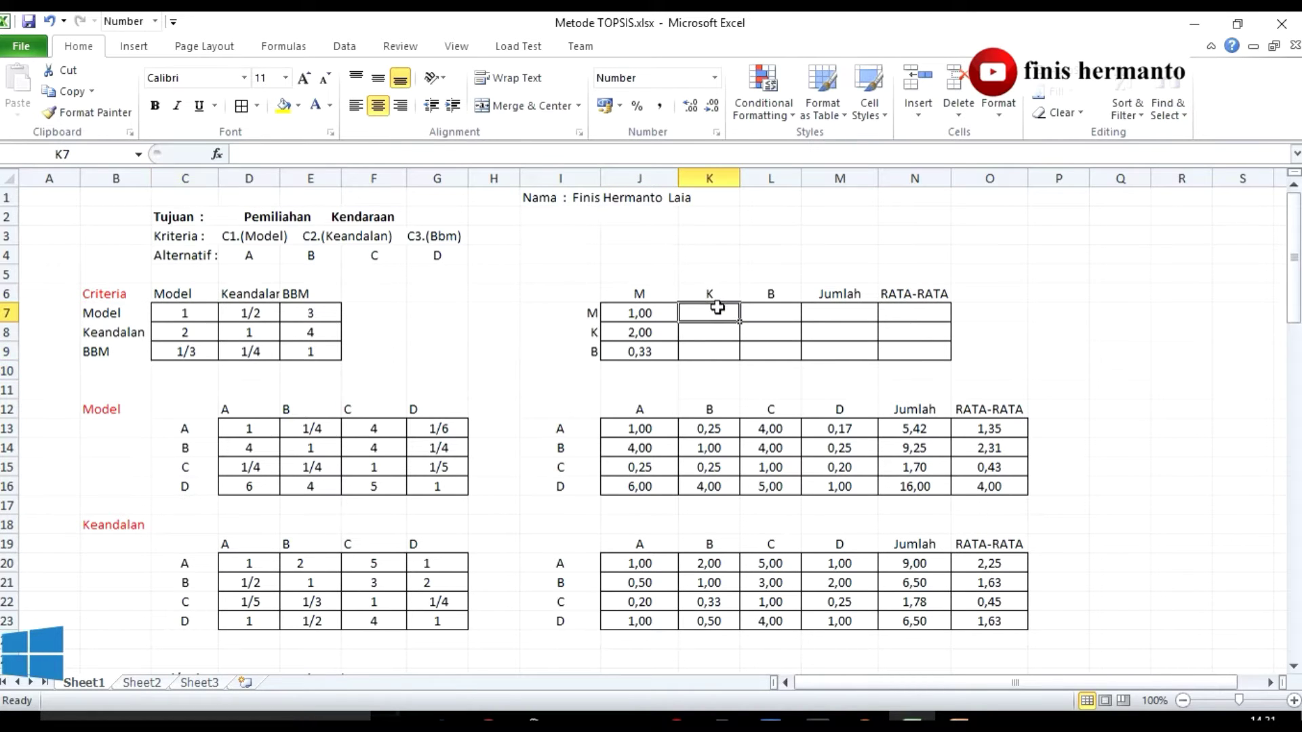
text(=1)
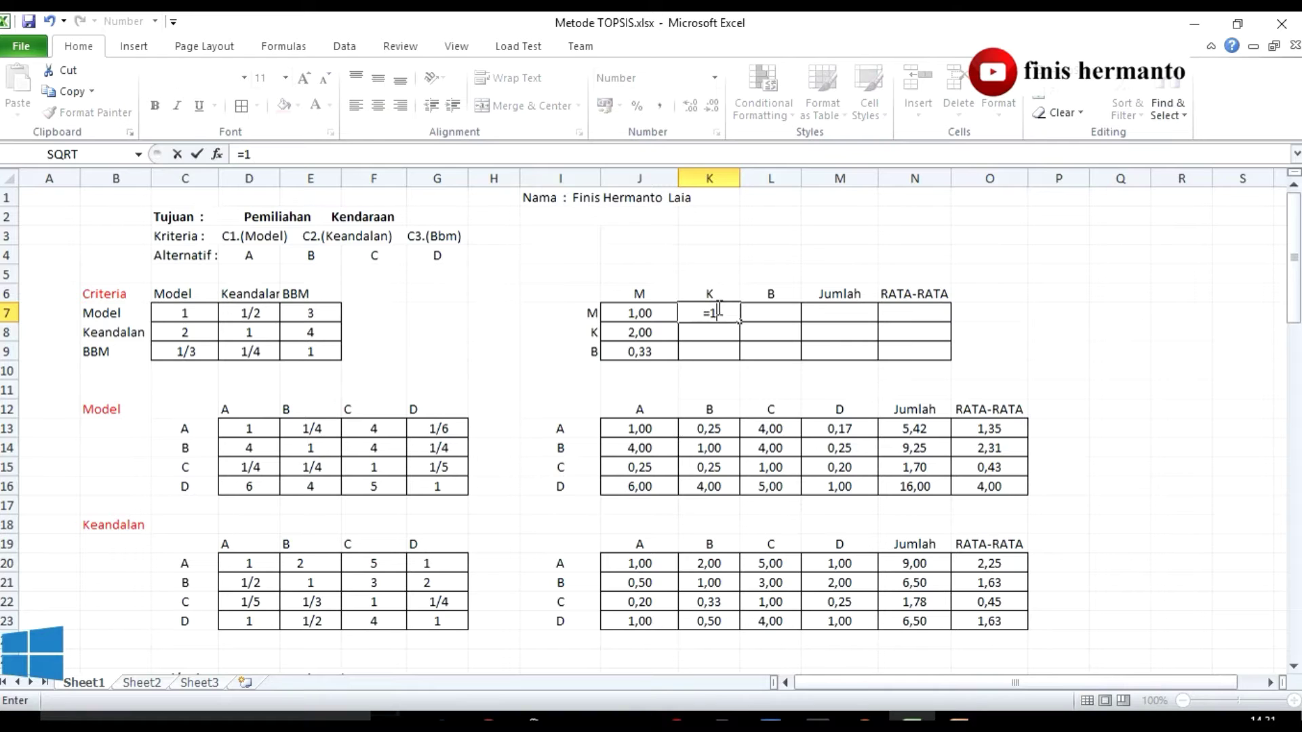
text(/2)
key(Return)
text(1)
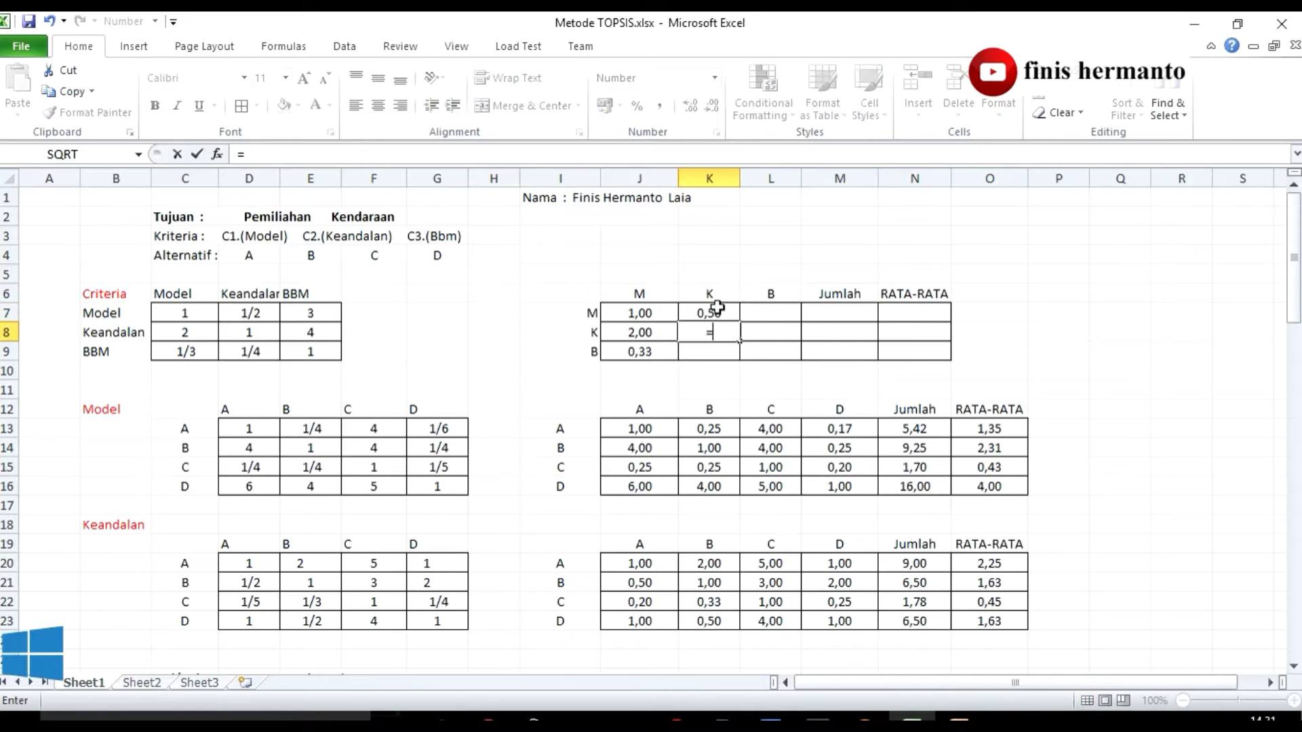
key(Return)
text(=1/4)
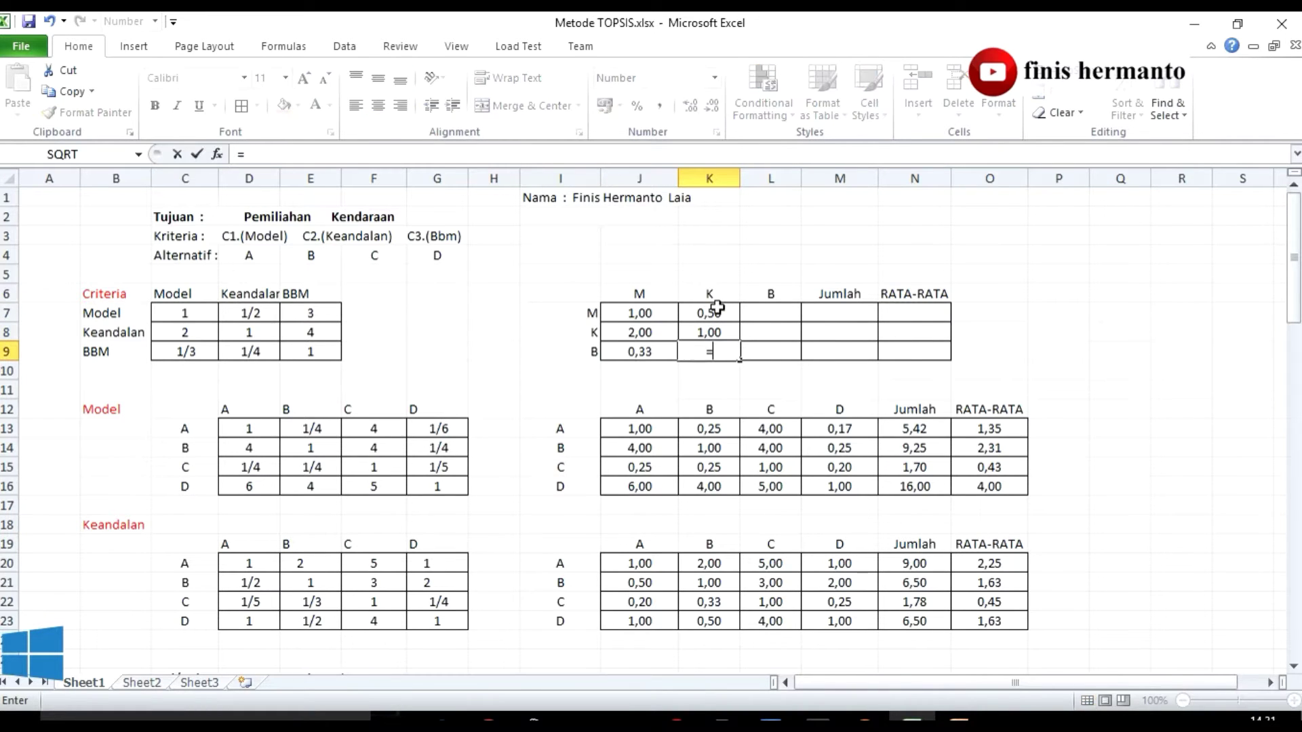
key(Return)
Step: Fill the B column of the numeric criteria matrix with =3 in L7, =4 in L8 and =1 in L9
click(764, 314)
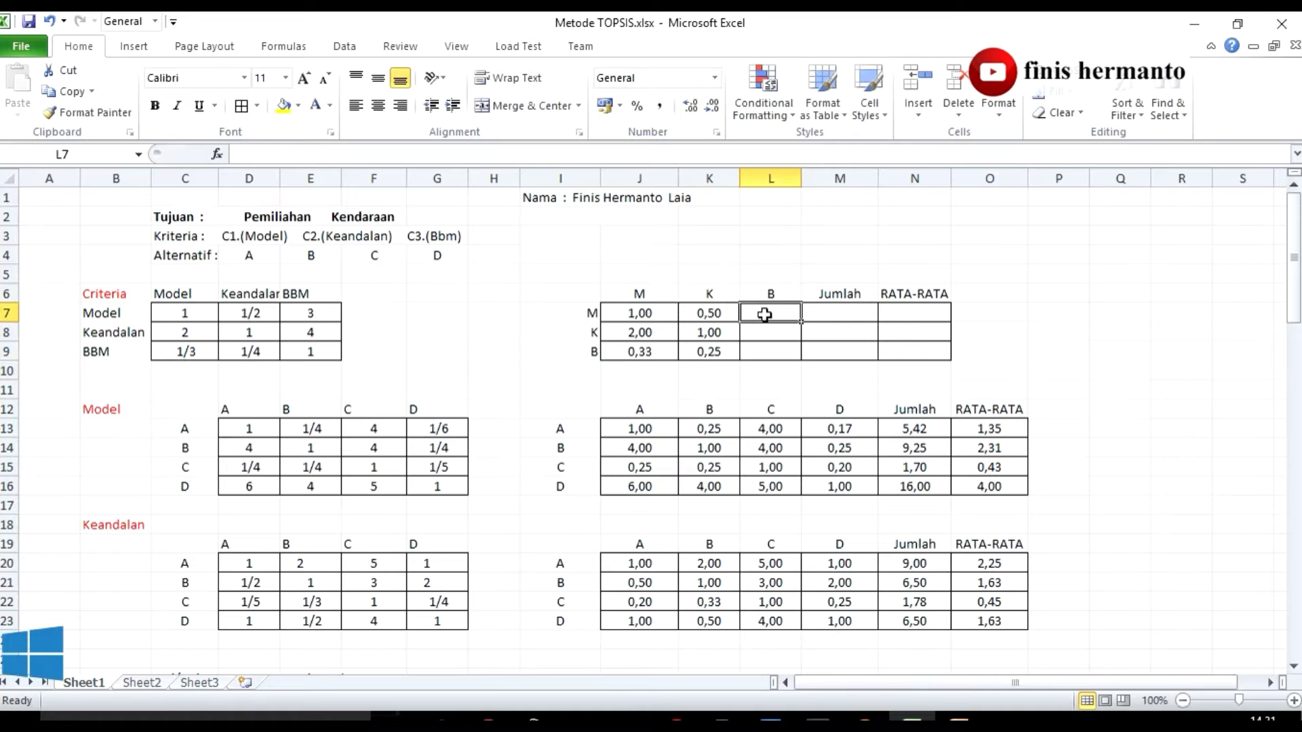
text(=3)
key(Return)
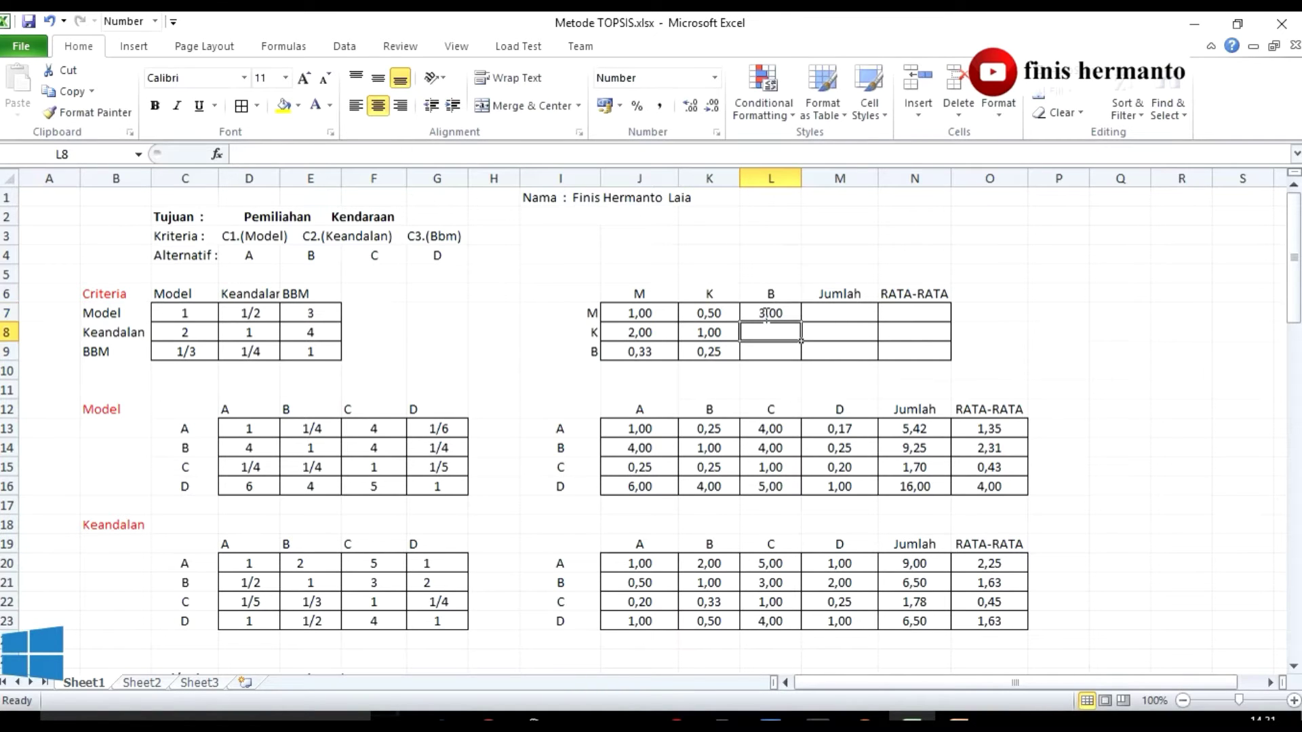
text(=4)
key(Return)
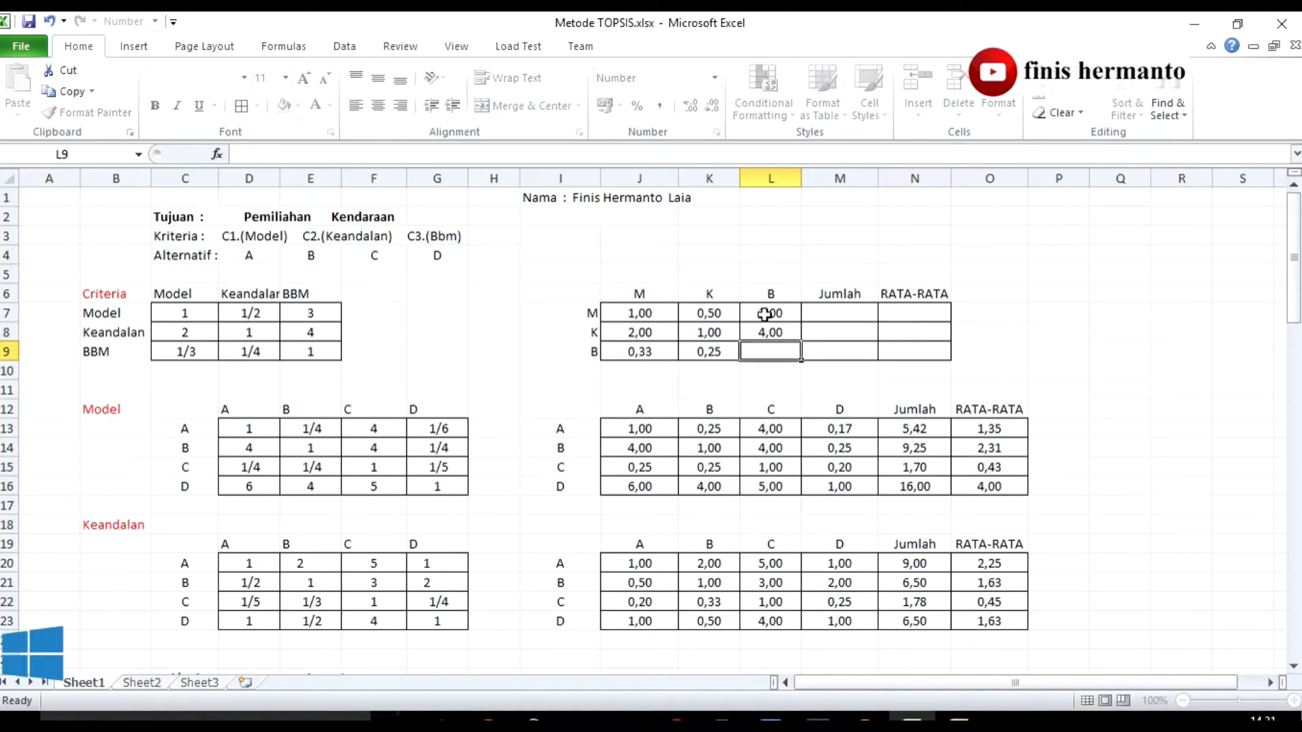
text(=1)
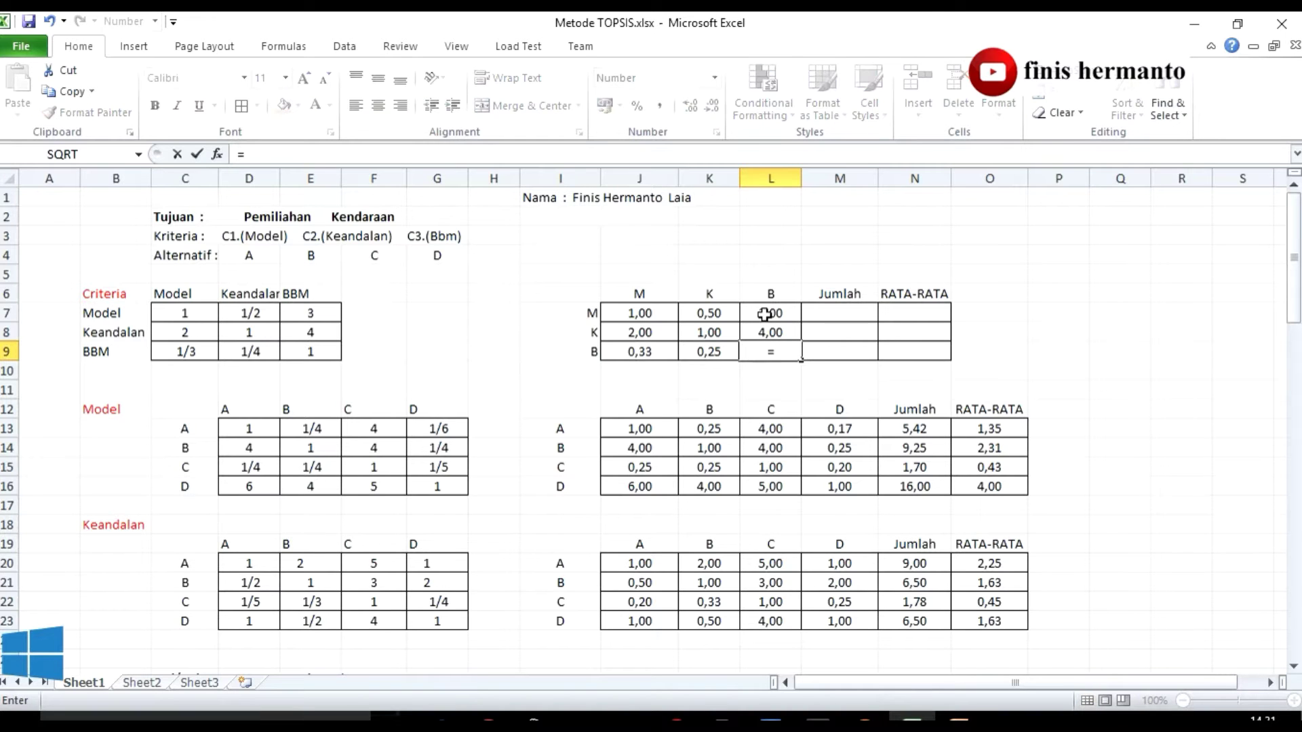
key(Return)
click(764, 319)
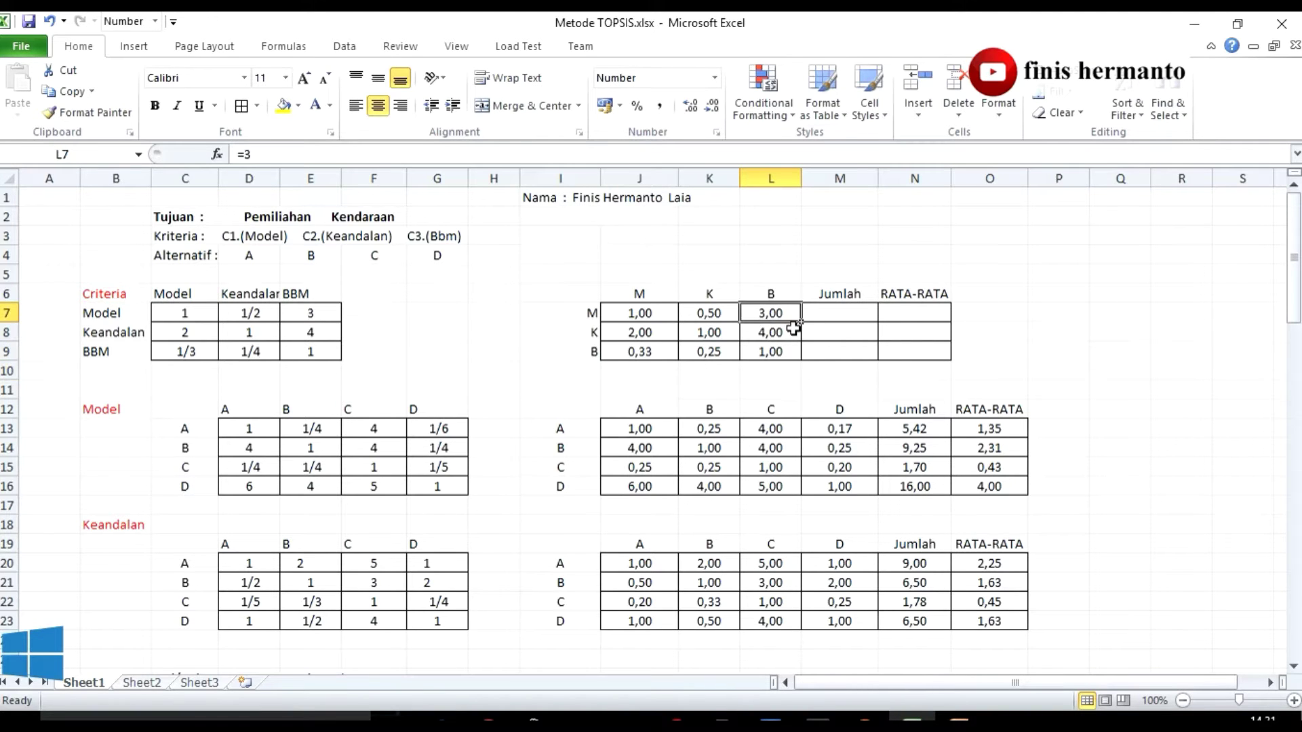
Step: Total the M row of the criteria matrix in Jumlah cell M7 with a SUM of J7:L7
click(843, 311)
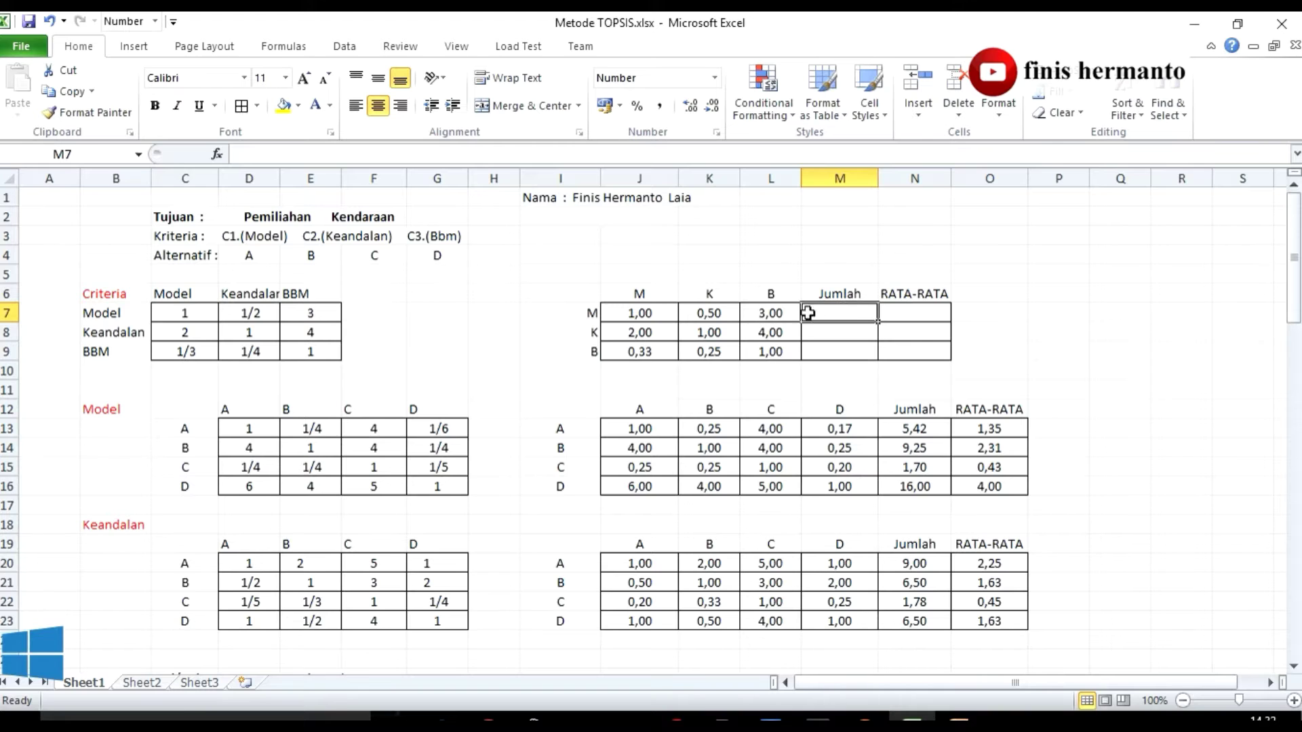
click(676, 311)
drag(678, 309, 755, 312)
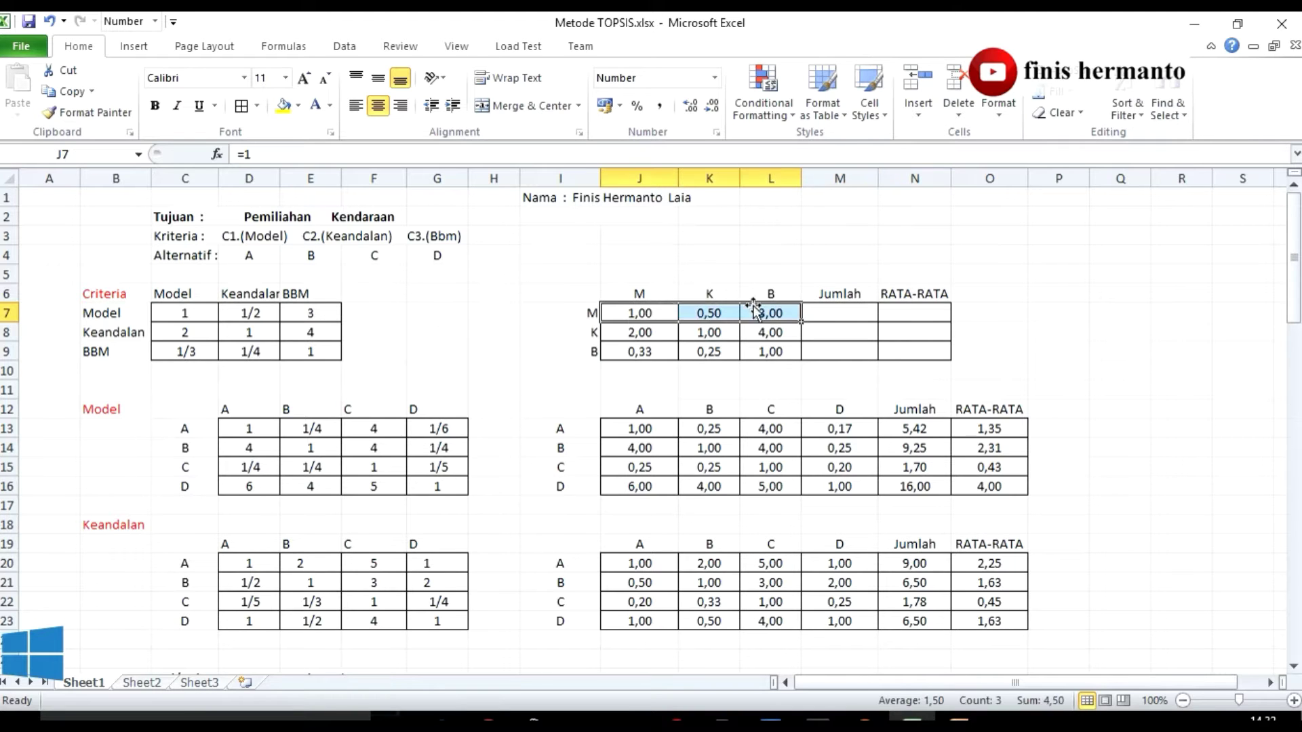
click(844, 314)
text(=sum()
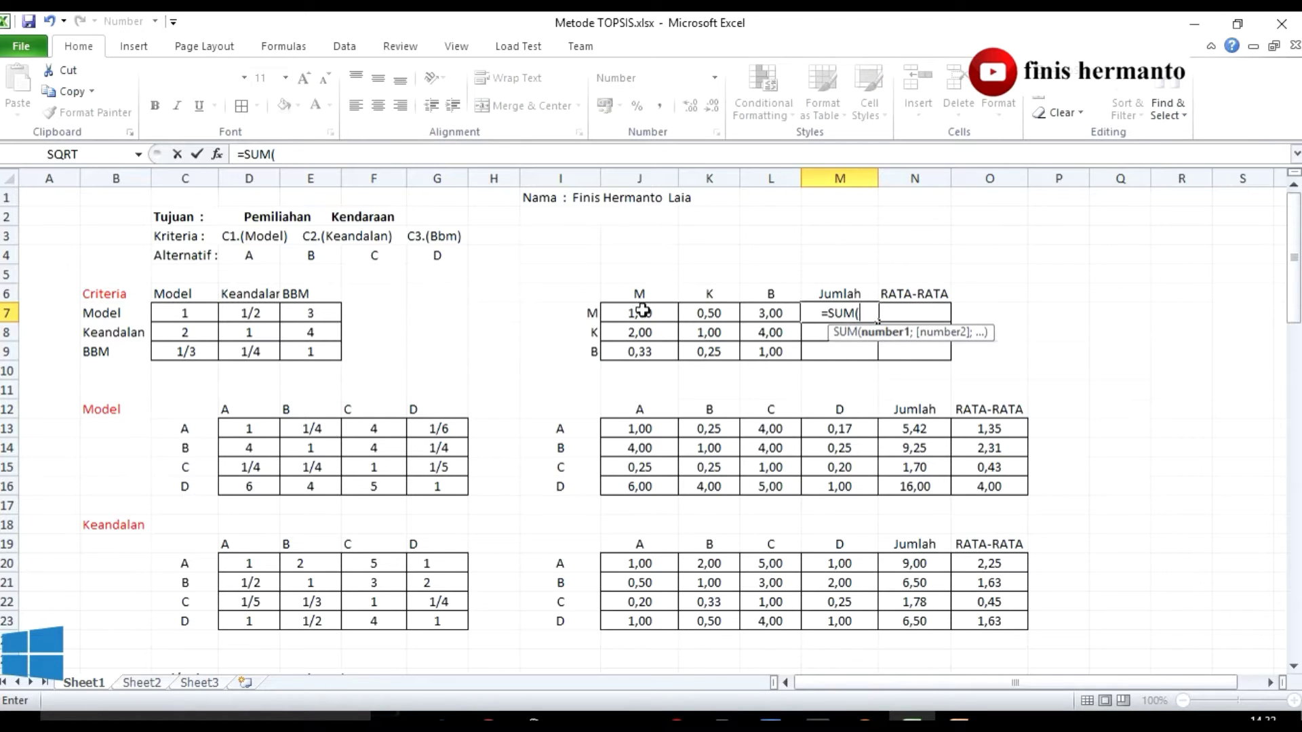
drag(643, 310, 759, 319)
key(Return)
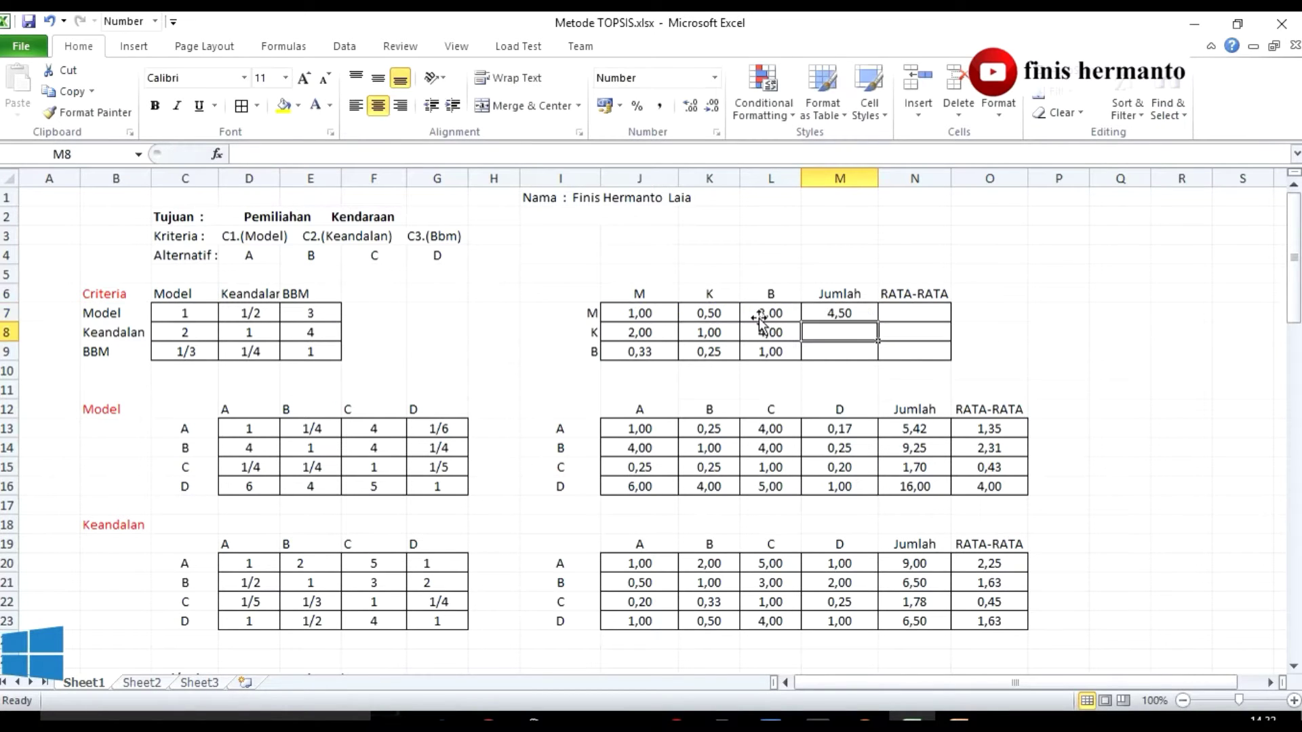
Step: Copy the Jumlah sum down to M9 and fill RATA-RATA cells N7:N9 with row averages, using =AVERAGE(M7) in N7
click(874, 318)
drag(878, 322, 881, 354)
click(902, 316)
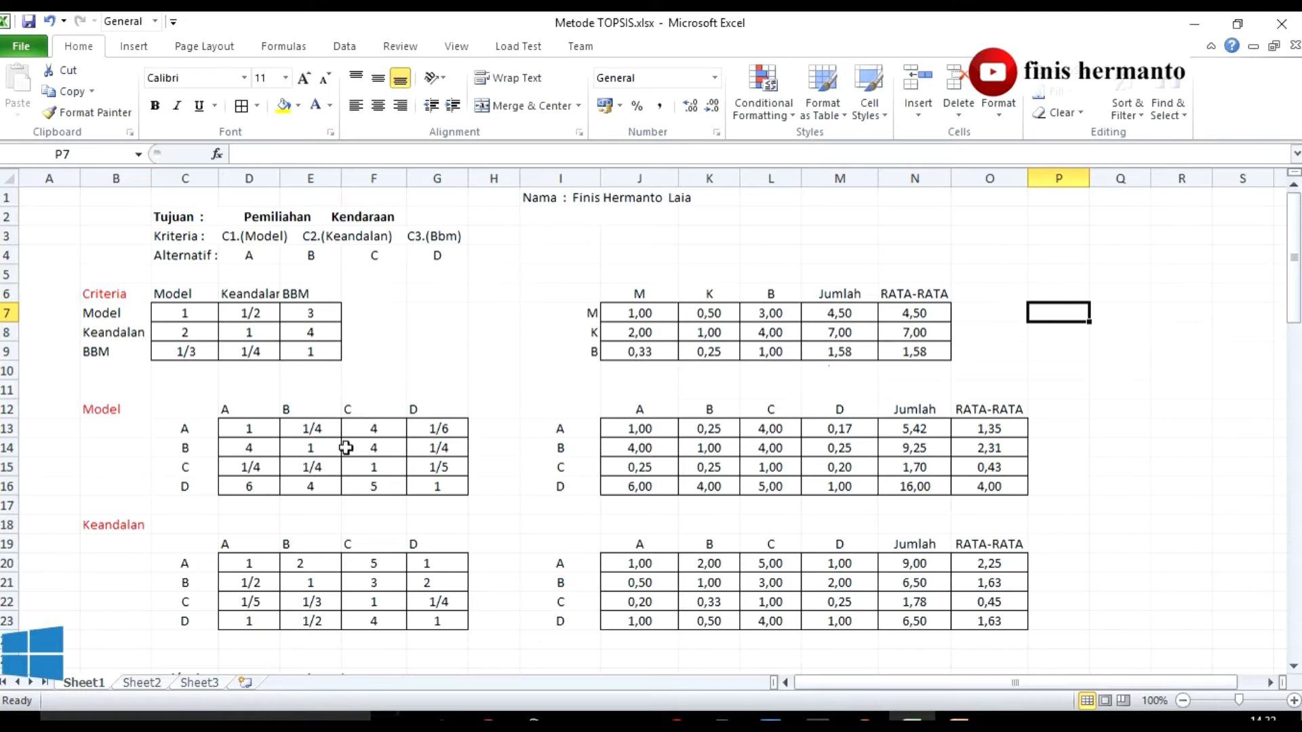
Step: Check the Model matrix in D13:G16 against the pairwise comparisons of alternatives on slide 3 of the PowerPoint presentation
click(99, 409)
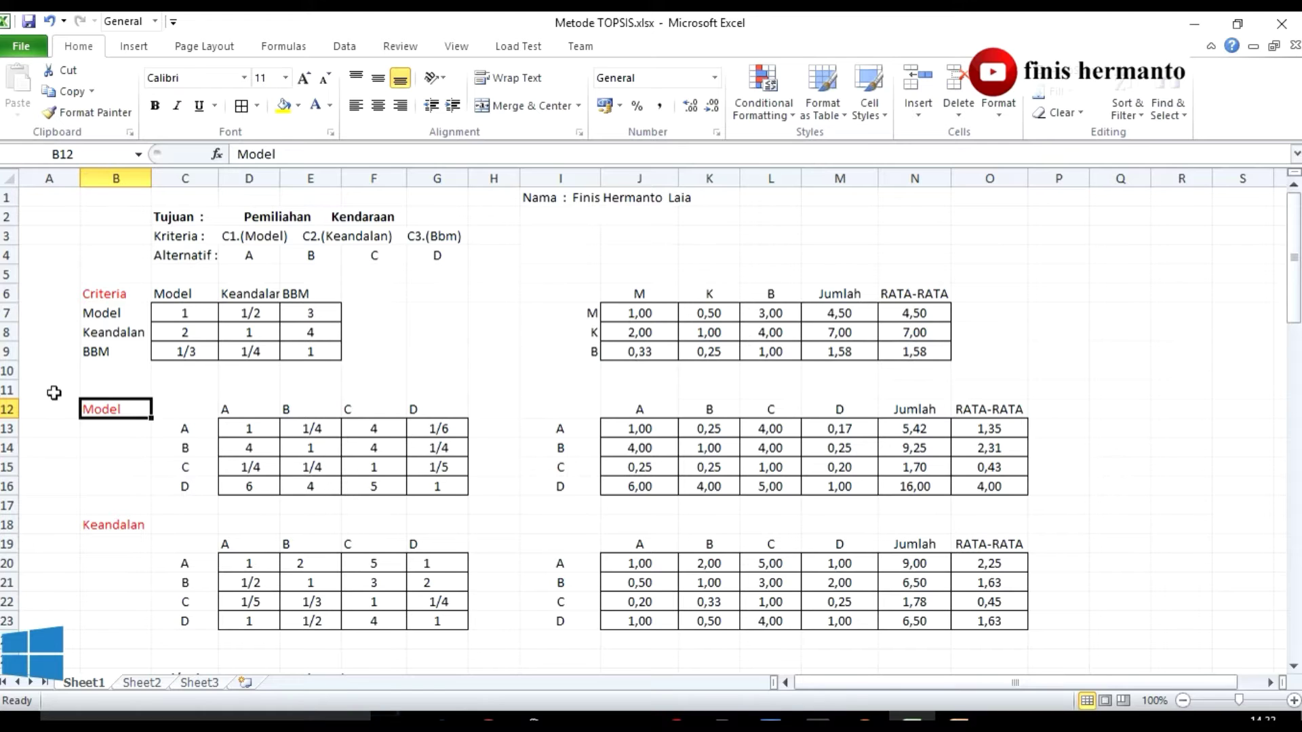
drag(251, 430, 381, 482)
click(438, 486)
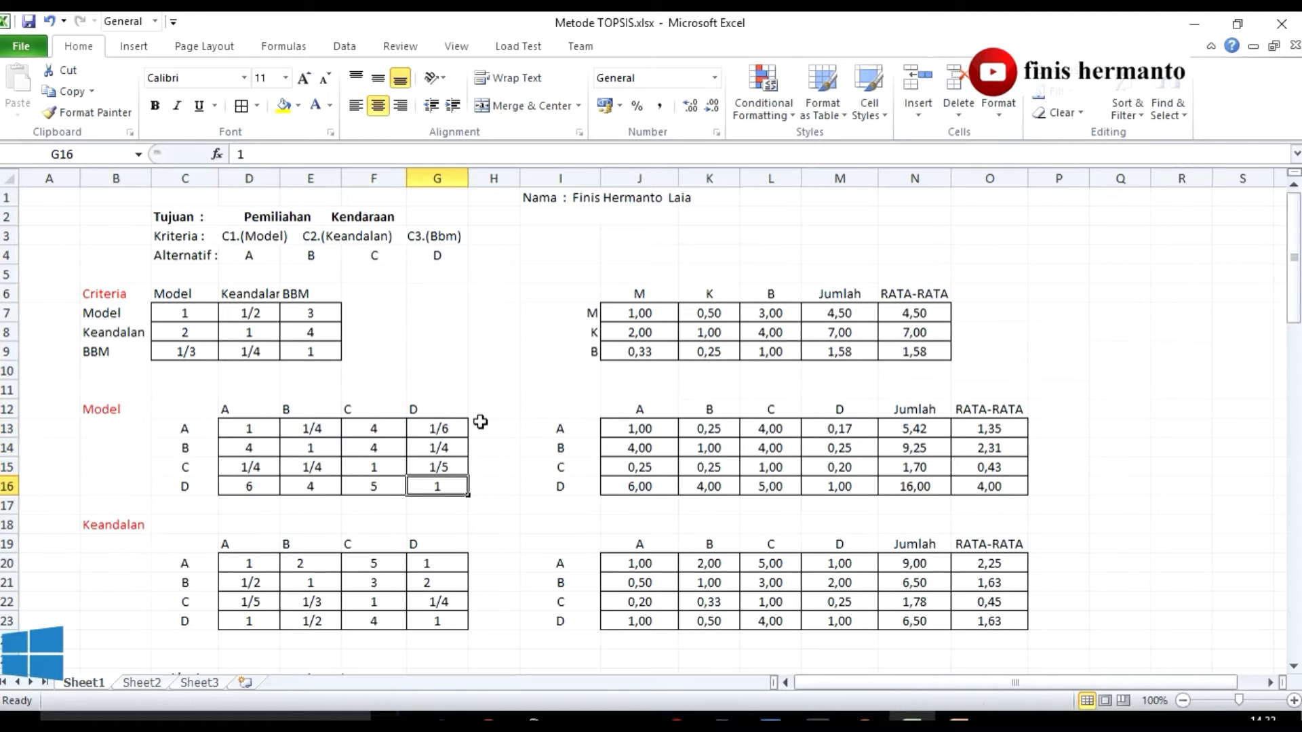
drag(258, 428, 434, 484)
click(552, 503)
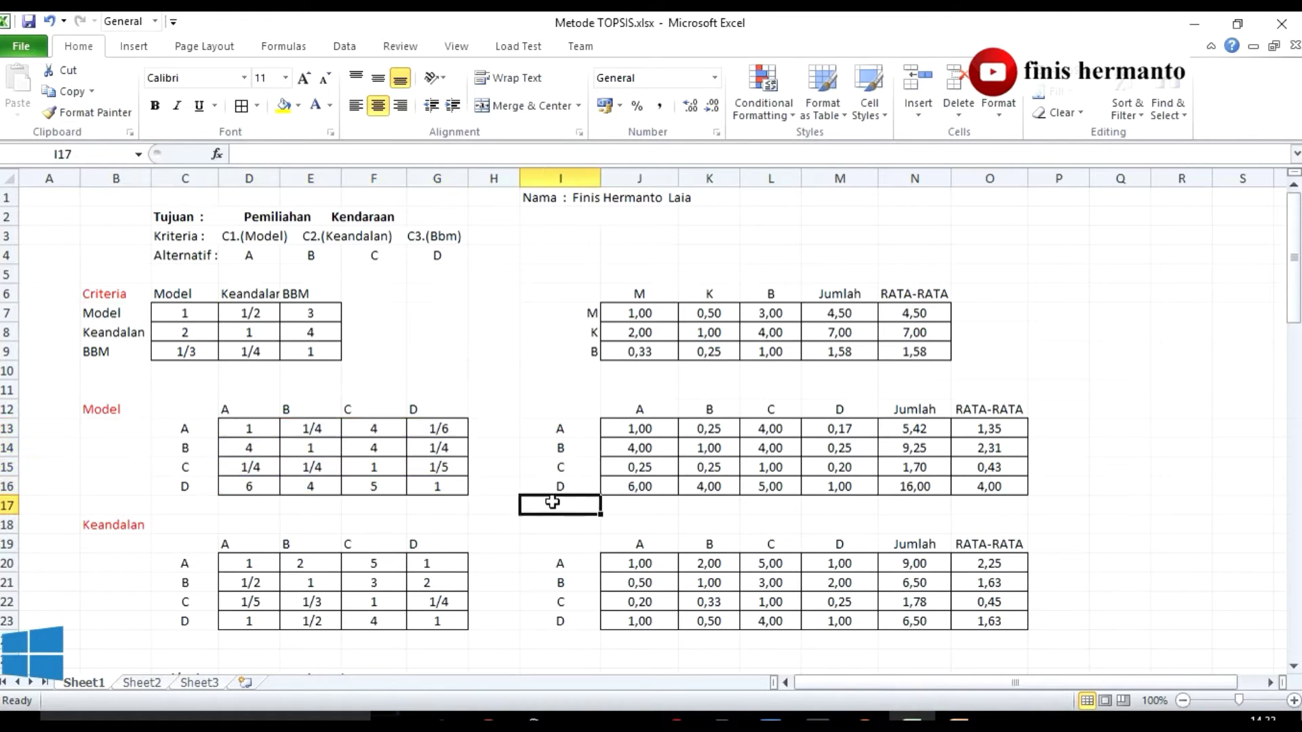
mouse_move(959, 717)
click(995, 661)
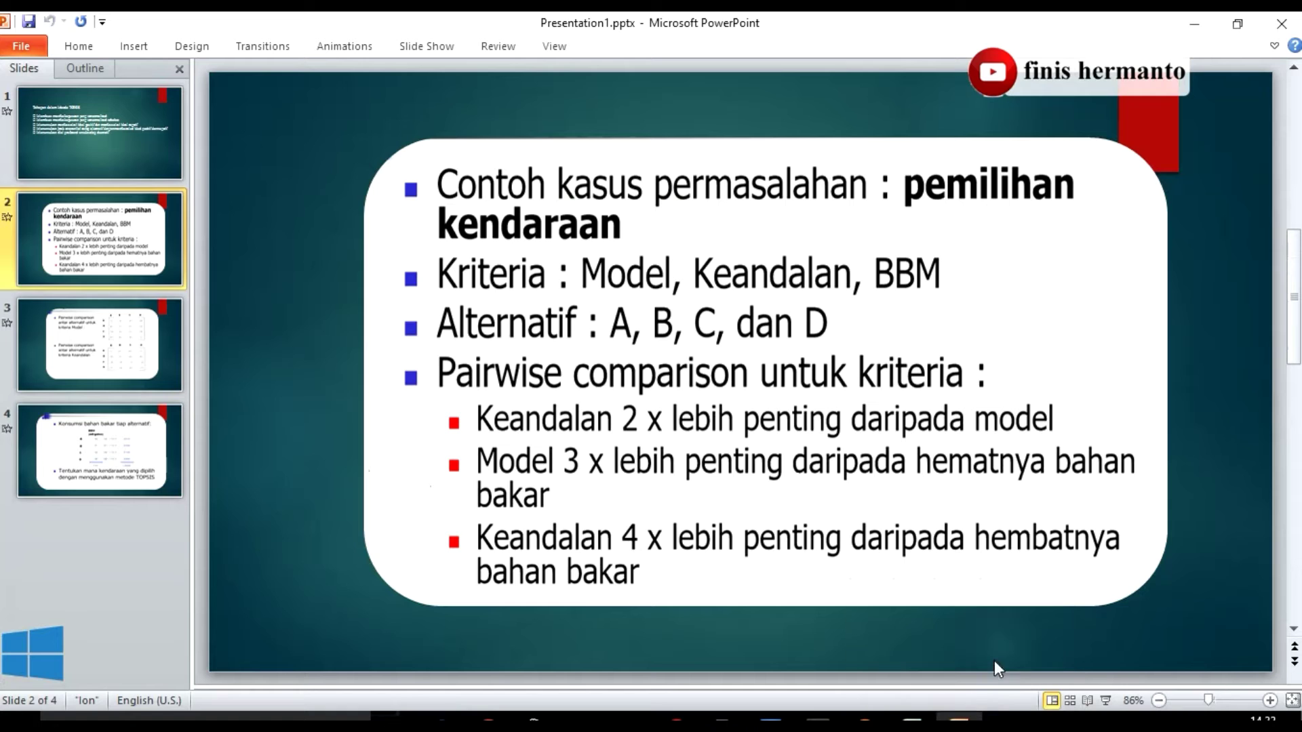
click(54, 334)
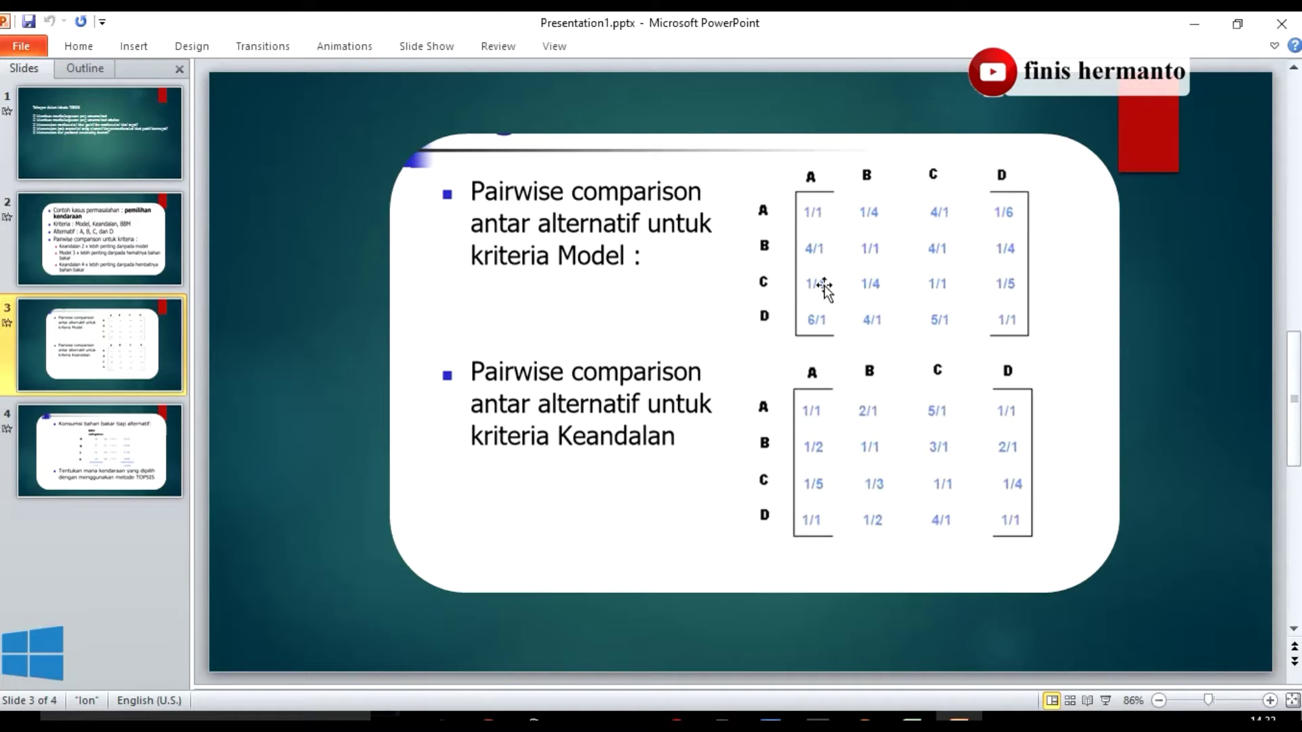
click(775, 407)
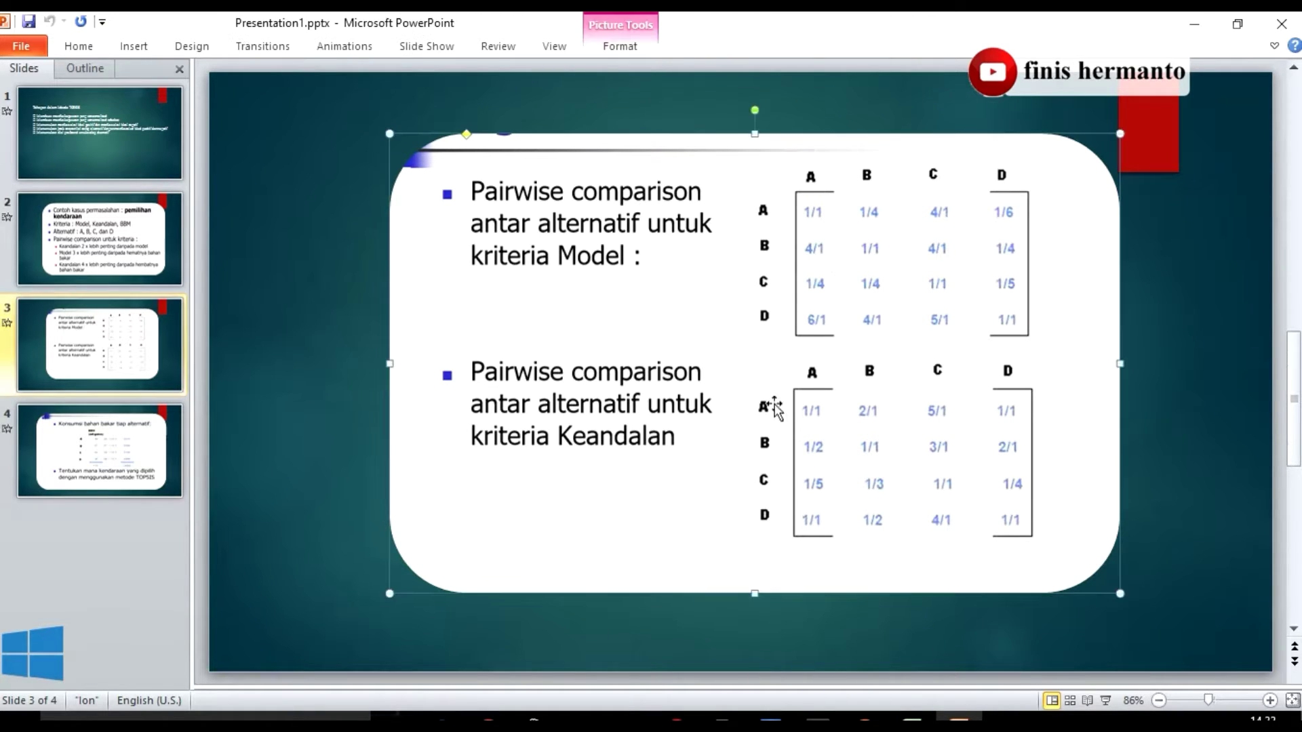
click(906, 637)
Step: Return to the Excel workbook and review the RATA-RATA columns of the criteria, Model and Keandalan tables, continuing down to the BBM section
mouse_move(909, 718)
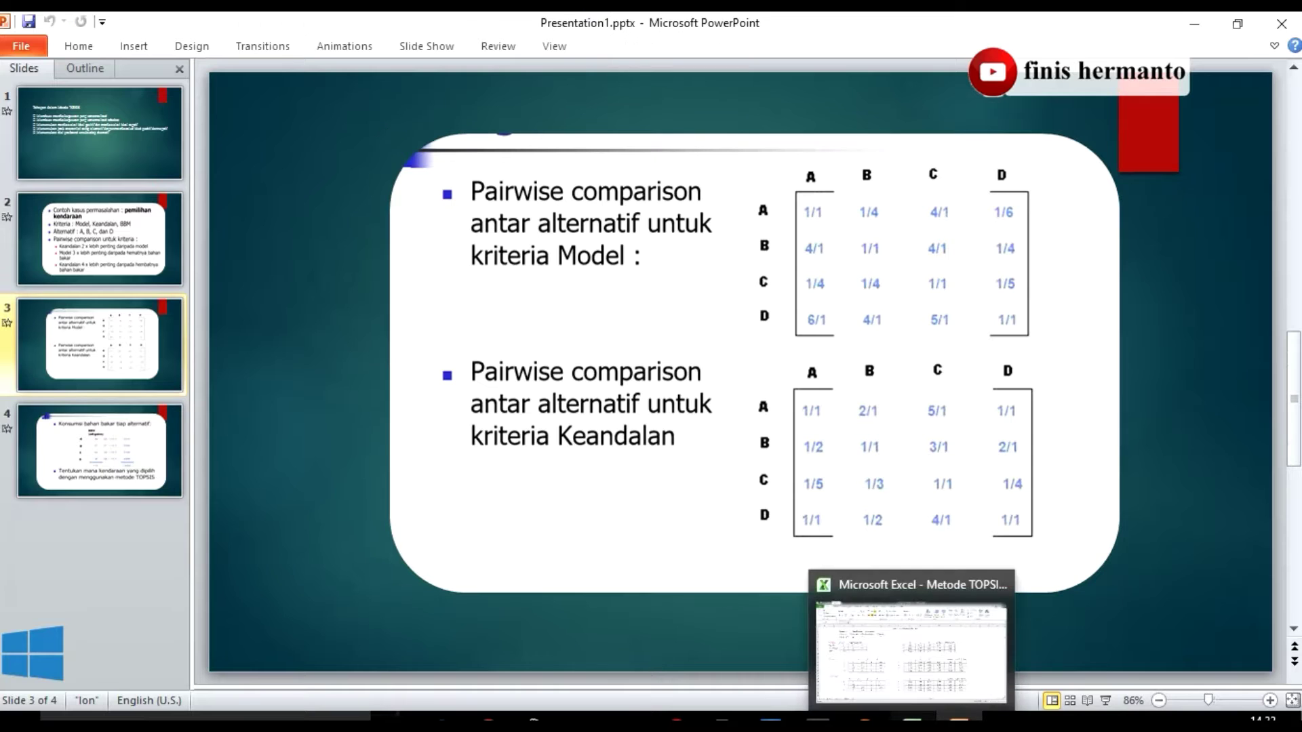
click(916, 688)
drag(268, 438, 434, 486)
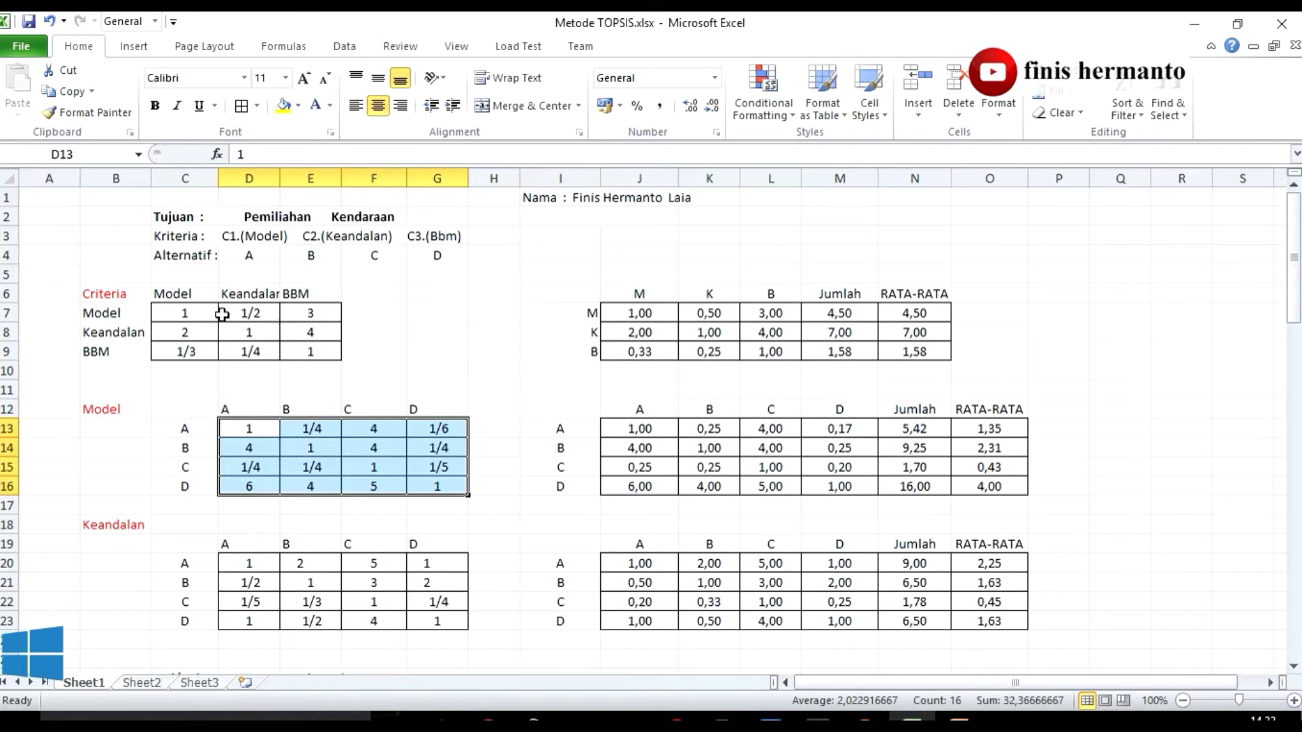
drag(902, 314, 884, 349)
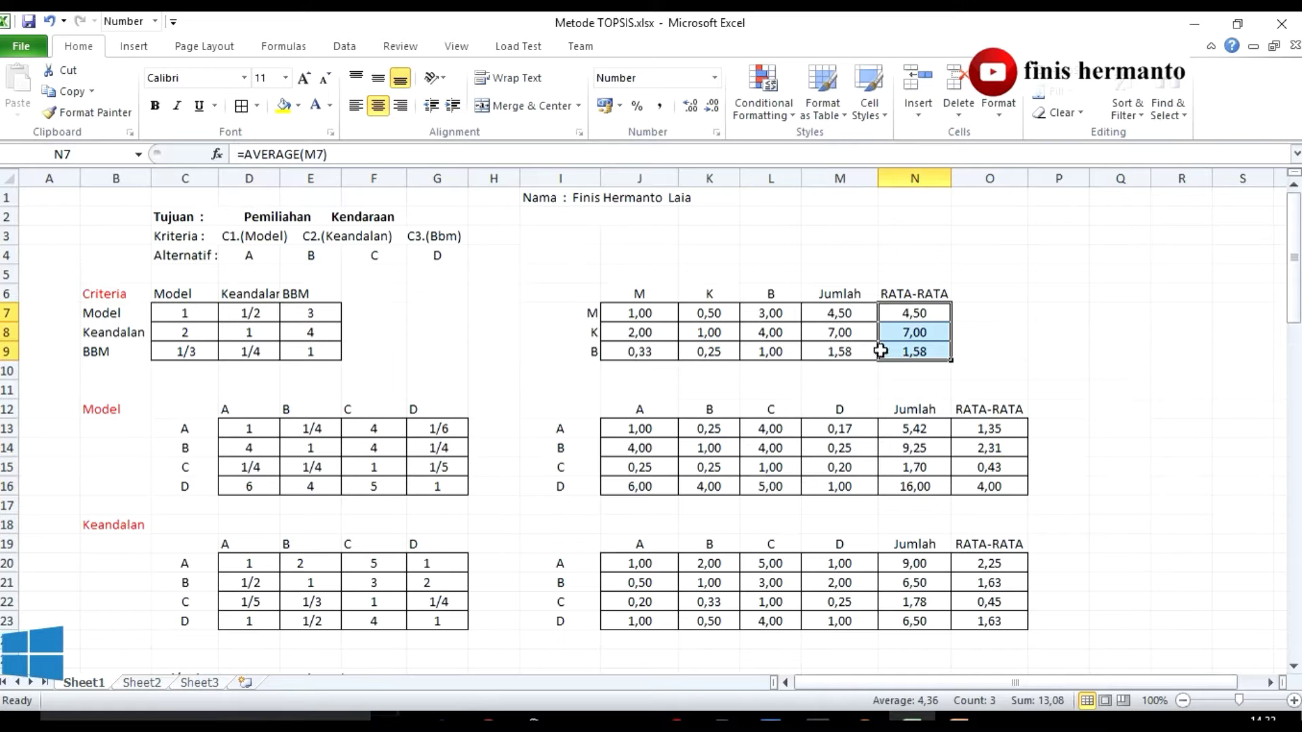
drag(980, 430, 983, 486)
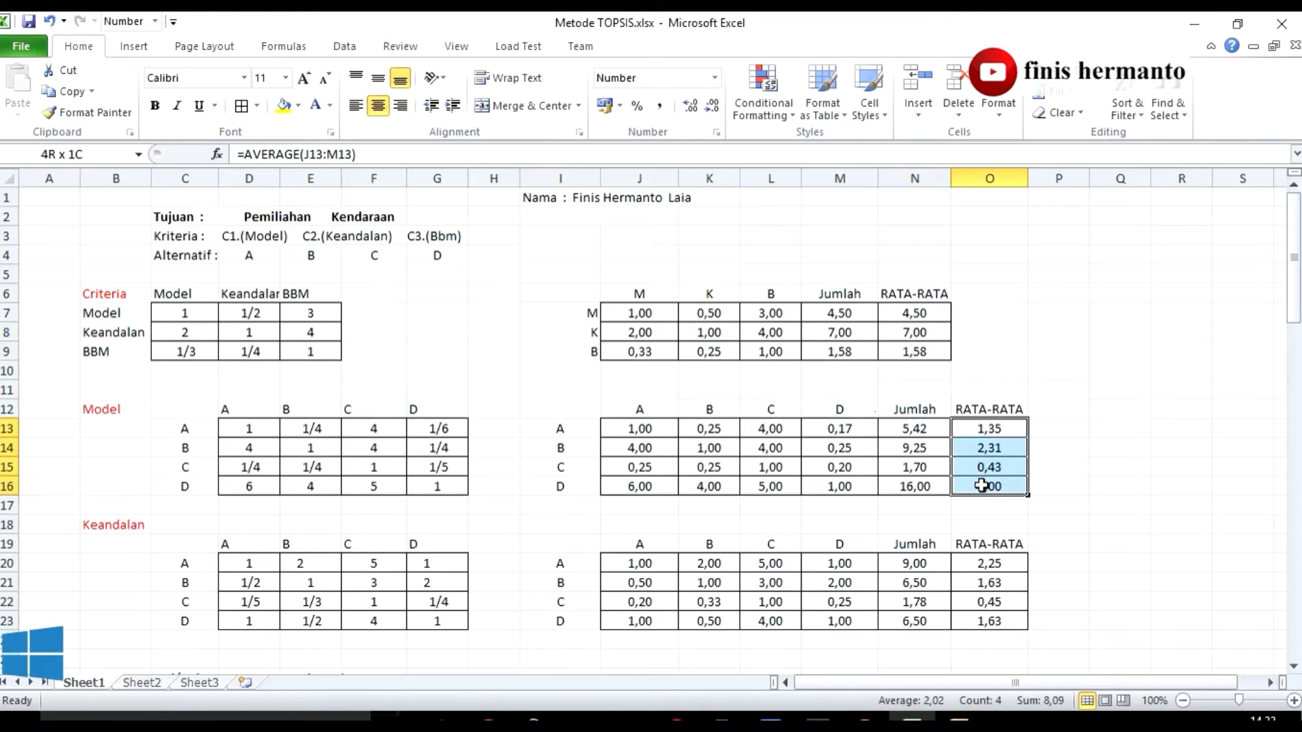
click(702, 459)
scroll(739, 461, down, 3)
click(109, 353)
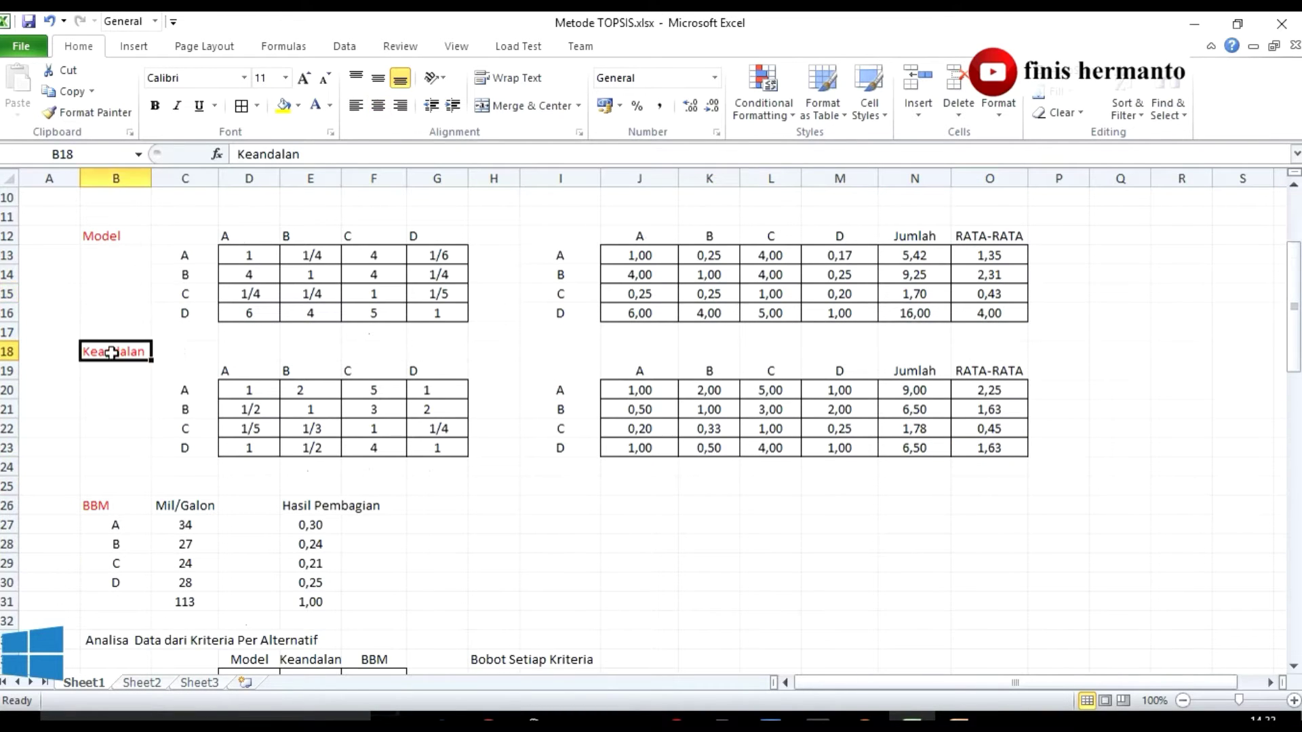
drag(975, 391, 986, 449)
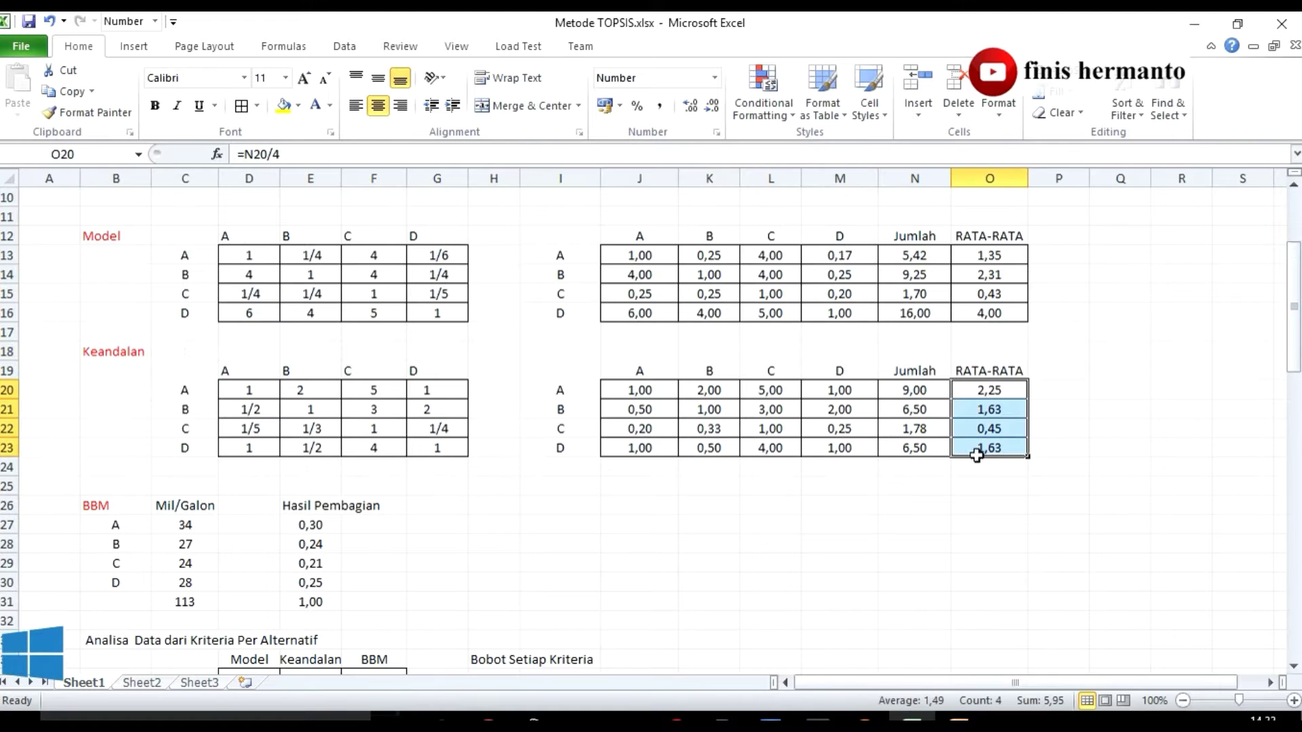
scroll(888, 486, down, 3)
click(886, 412)
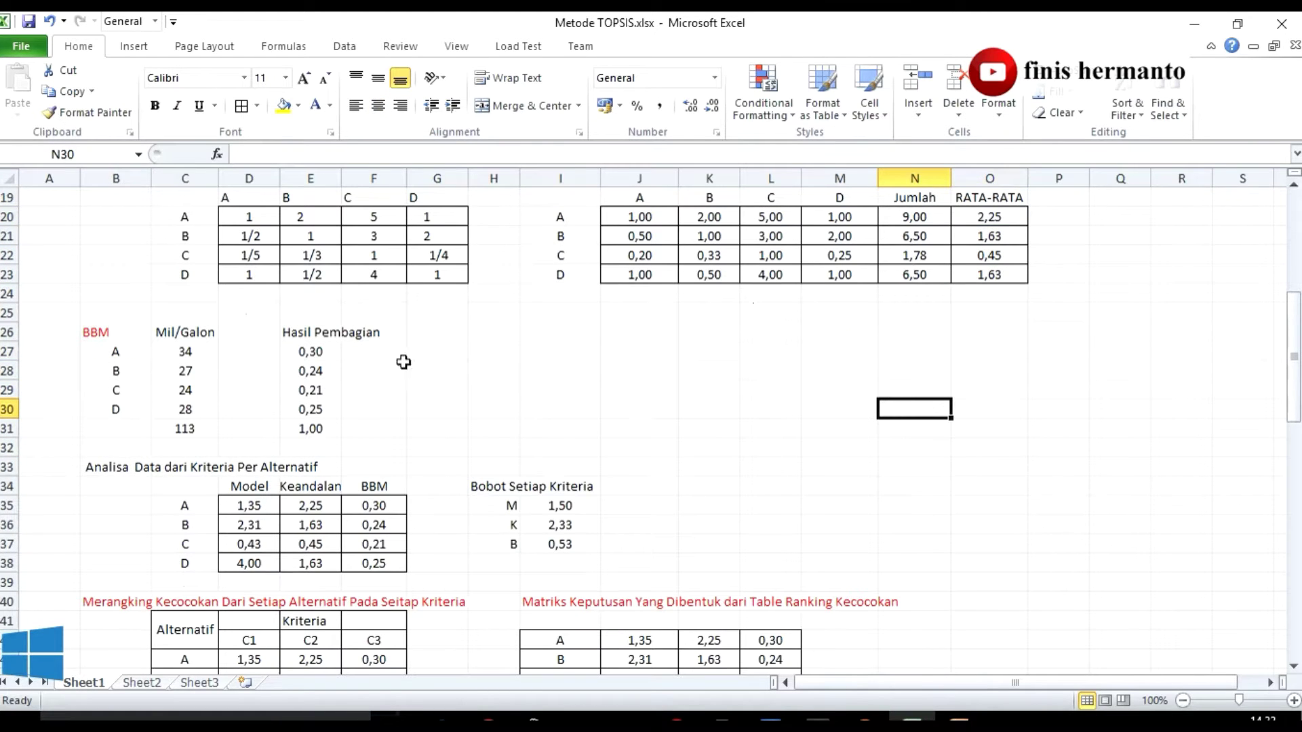
Step: Review the Hasil Pembagian values E27:E30 in the BBM section and the Analisa Data dari Kriteria Per Alternatif heading
click(101, 330)
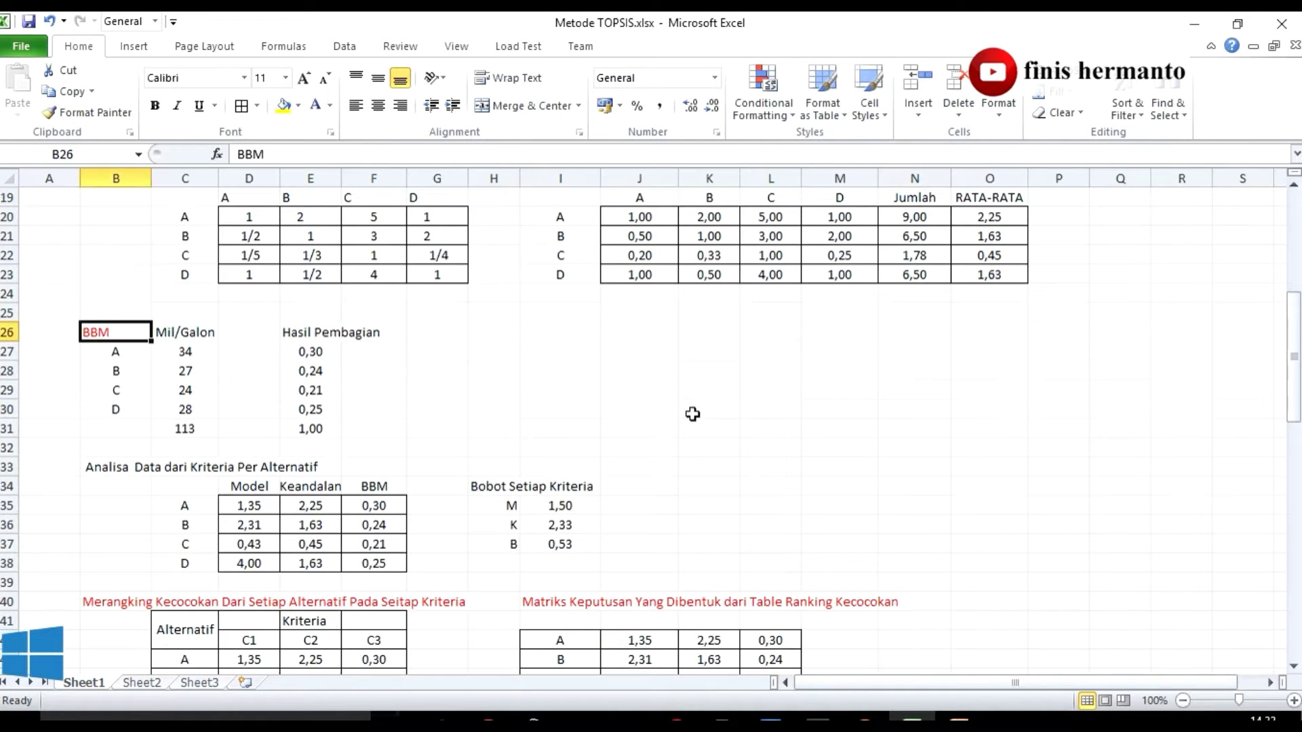
drag(307, 351, 311, 410)
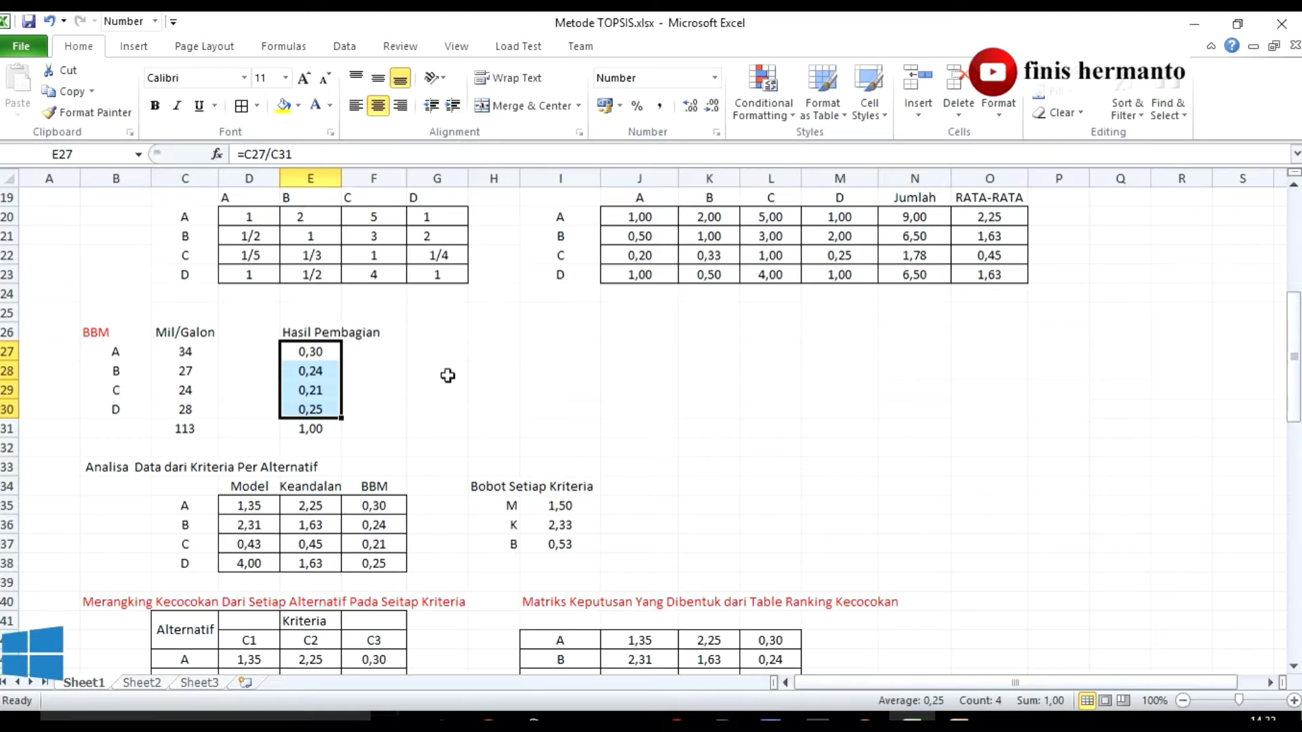
click(448, 375)
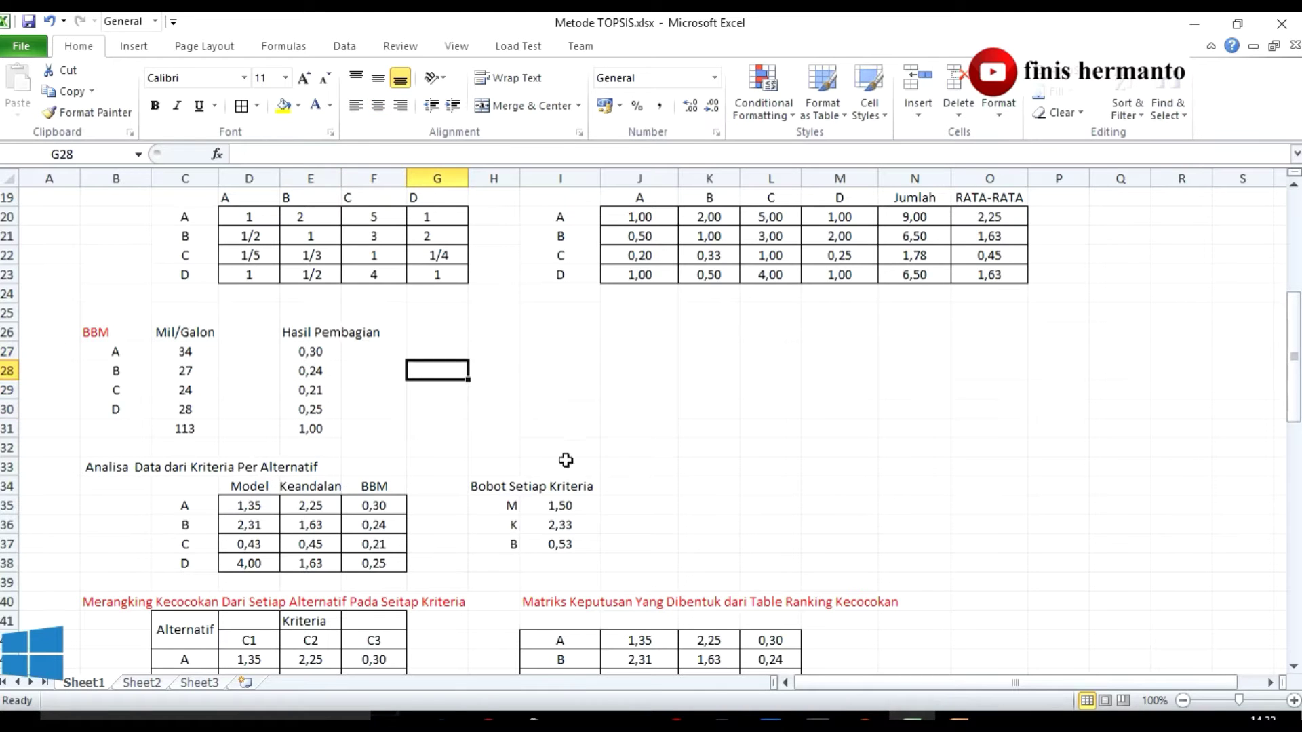
drag(113, 470, 275, 465)
click(417, 446)
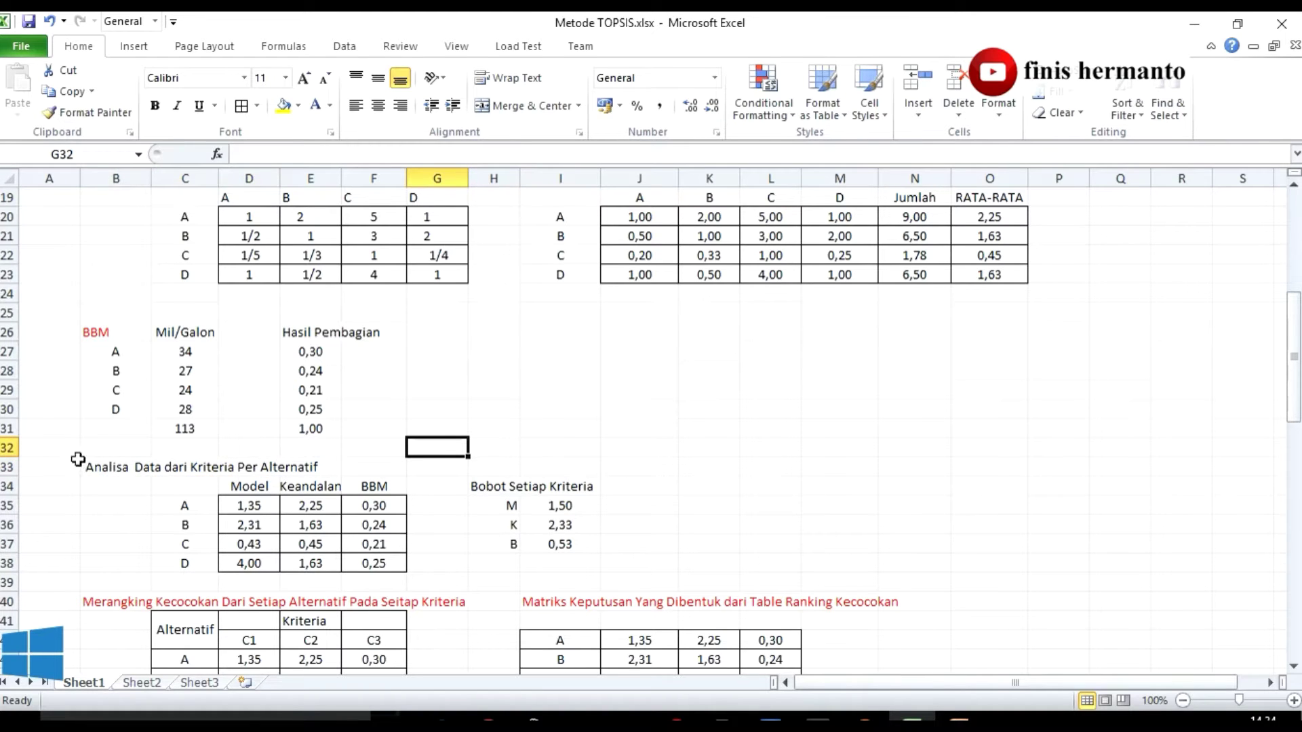
drag(100, 469, 264, 475)
click(369, 471)
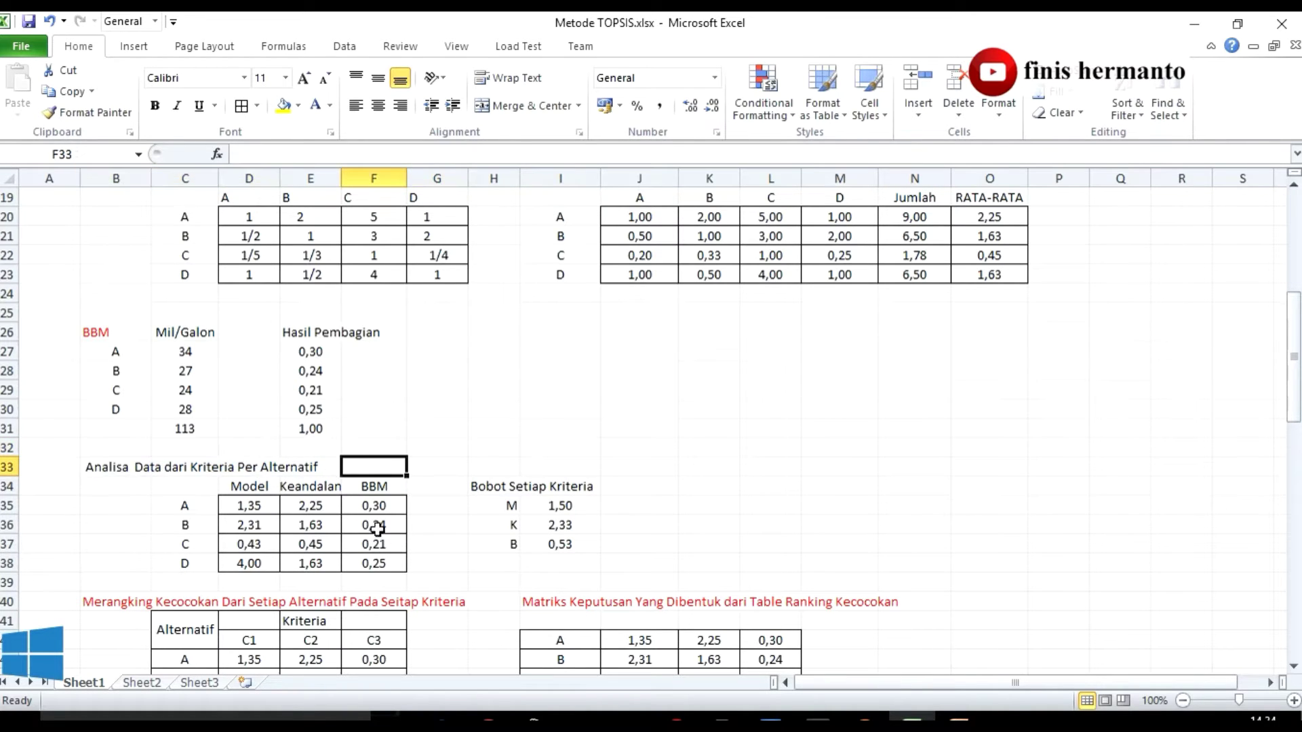
Step: Compare the BBM column F35:F38 of the Analisa Data table with the Hasil Pembagian values in E27:E30
scroll(346, 493, down, 2)
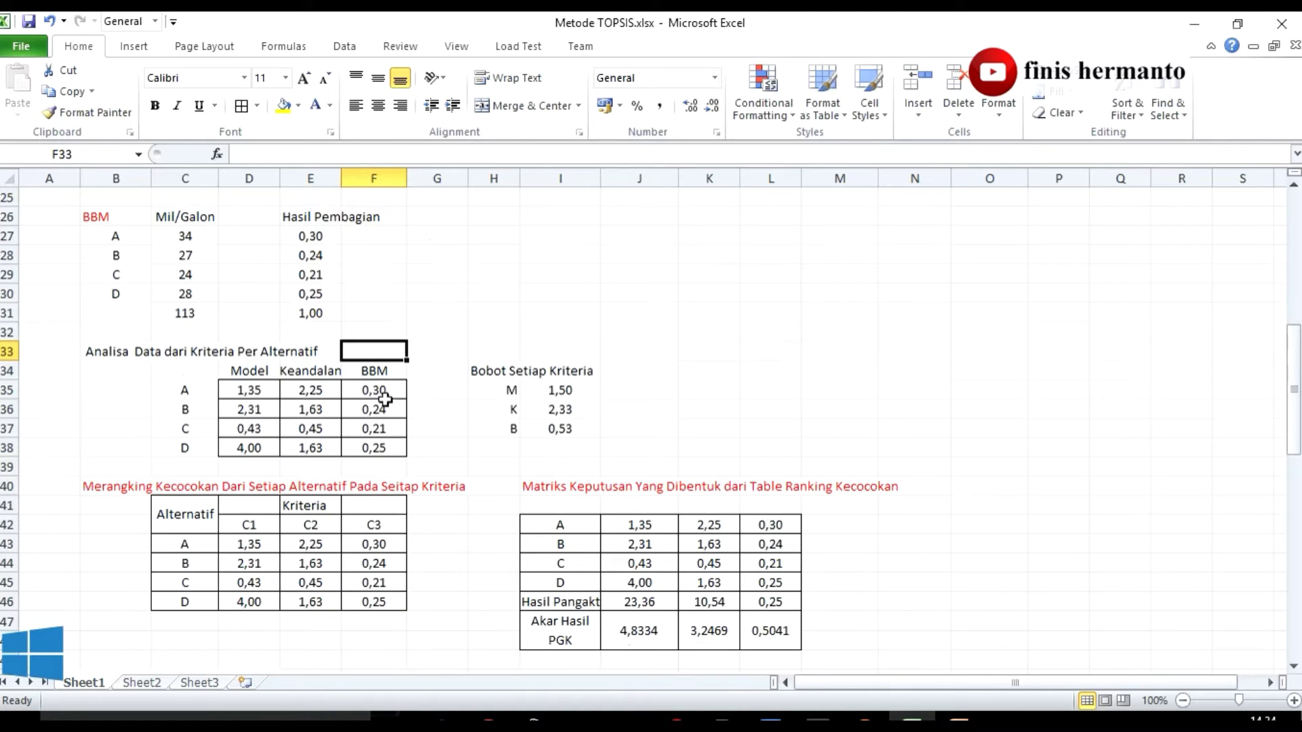
click(234, 371)
click(311, 370)
click(365, 372)
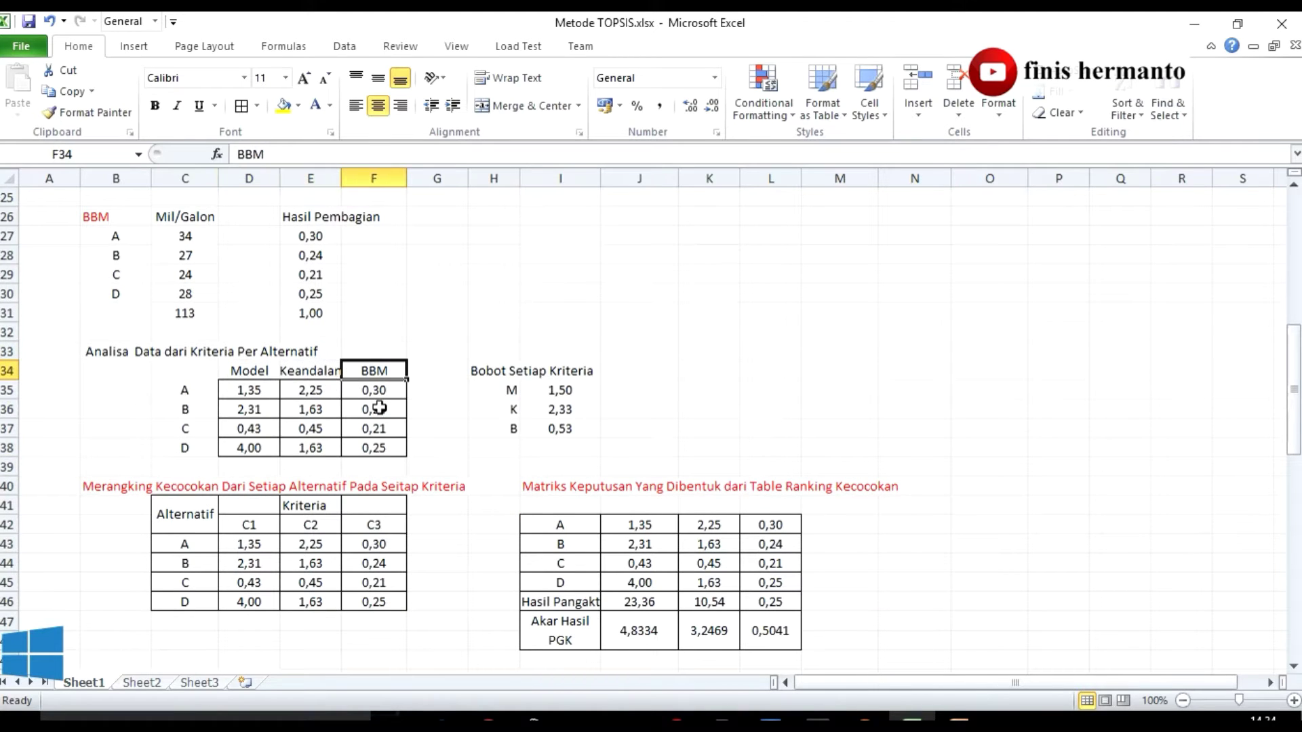
drag(377, 392, 378, 442)
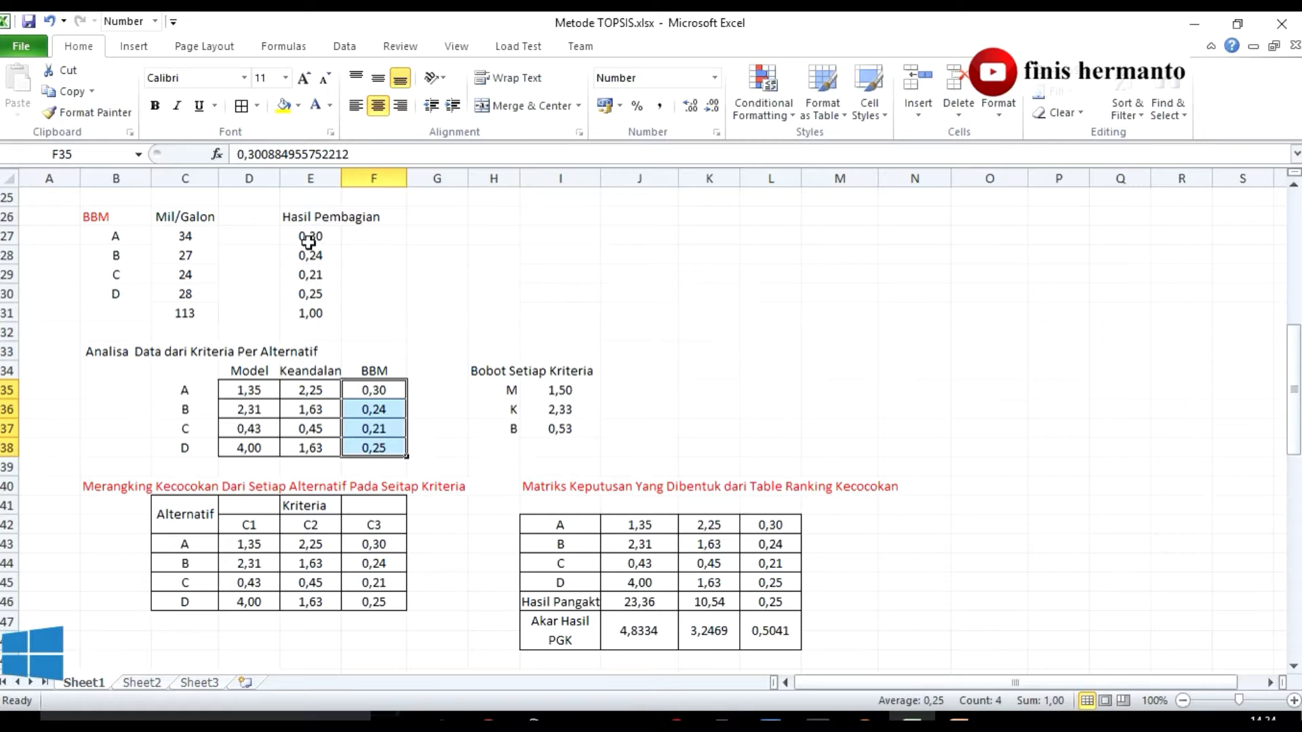
drag(309, 238, 310, 288)
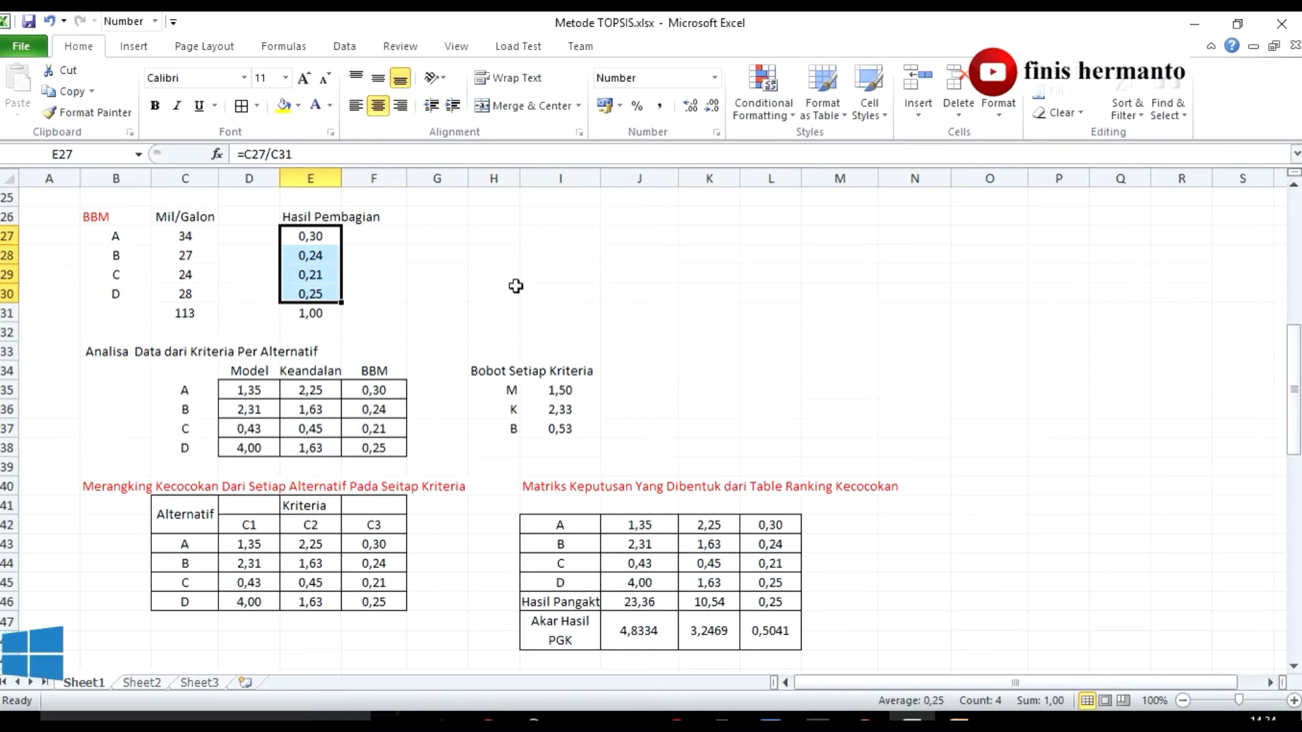
Step: Re-enter the Hasil Pembagian formula for alternative A in E27 as =C27/C31, dividing its Mil/Galon value by the total
click(317, 237)
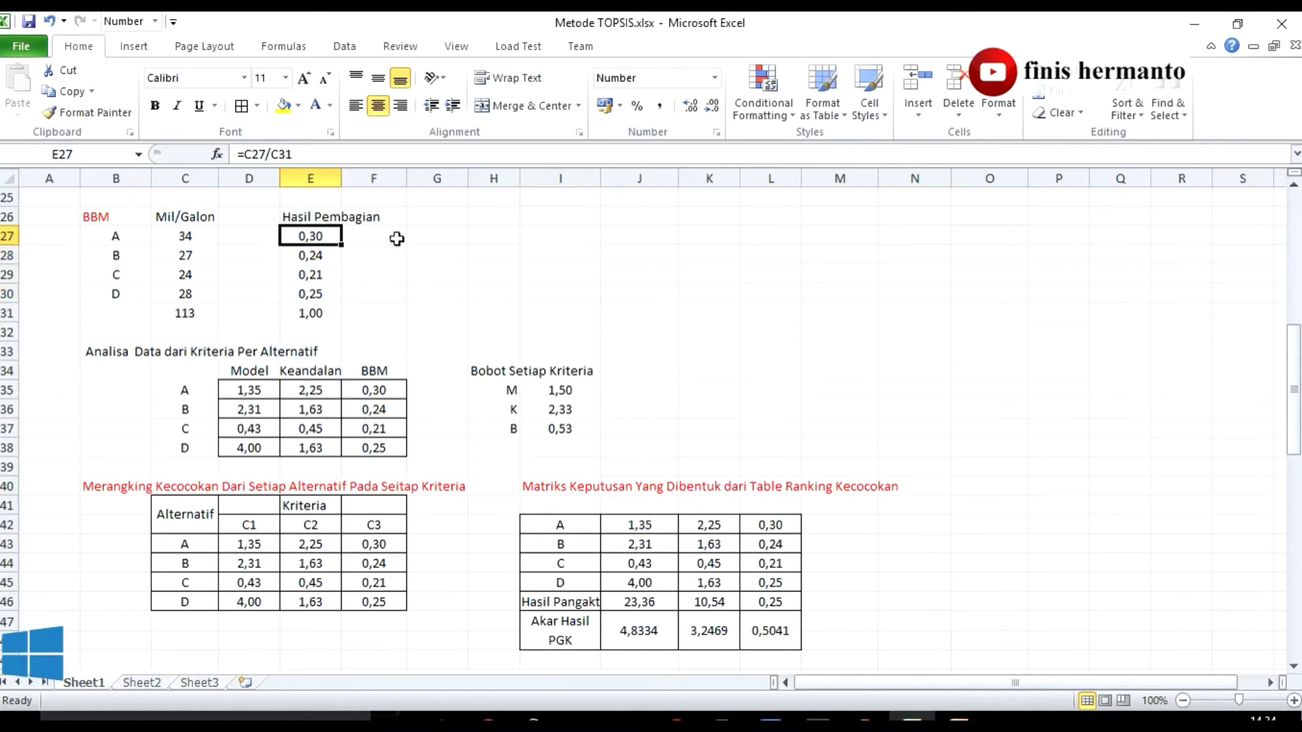
key(BackSpace)
text(=)
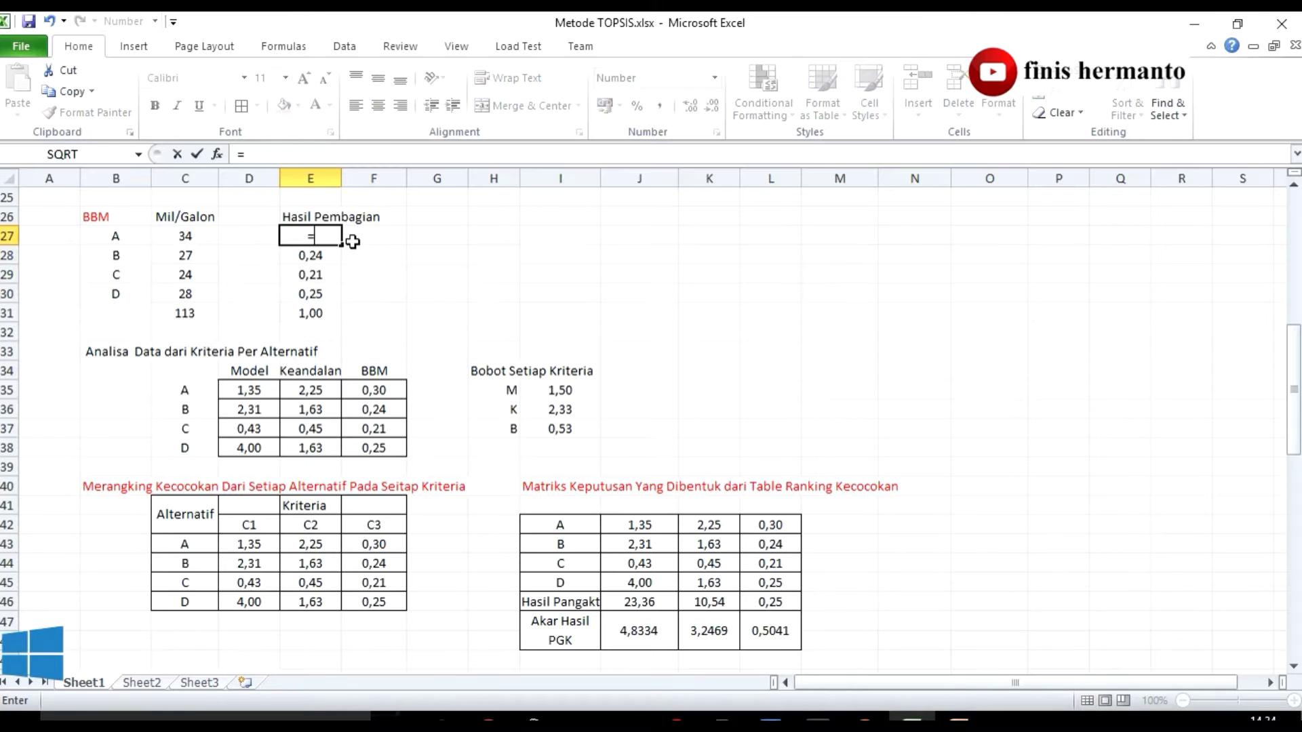
click(184, 236)
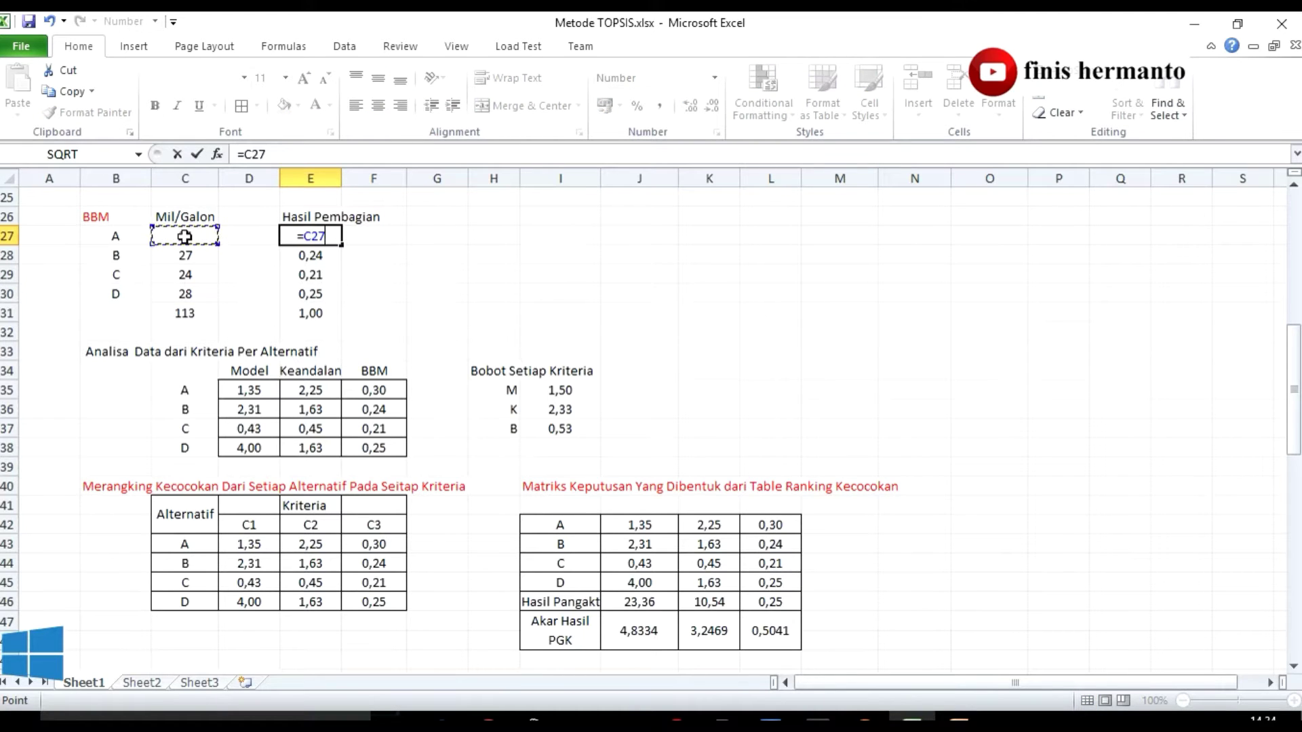
text(/)
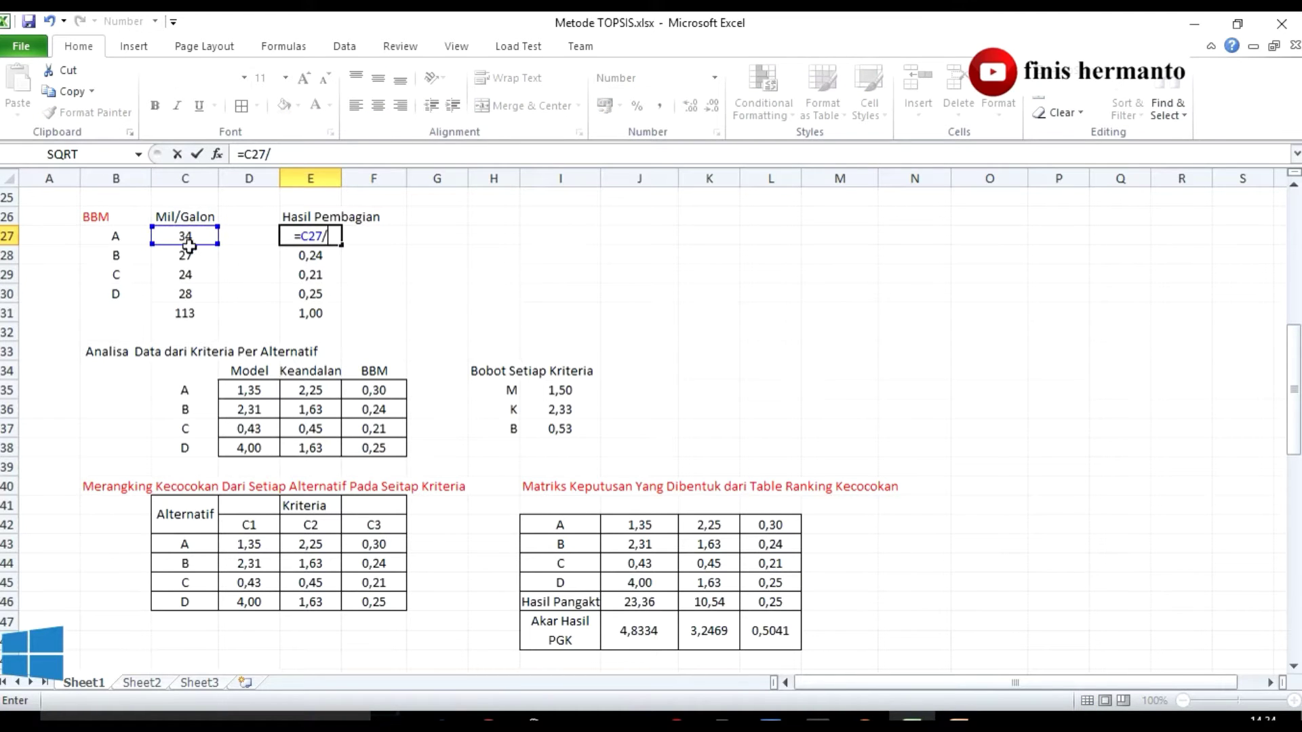
click(188, 318)
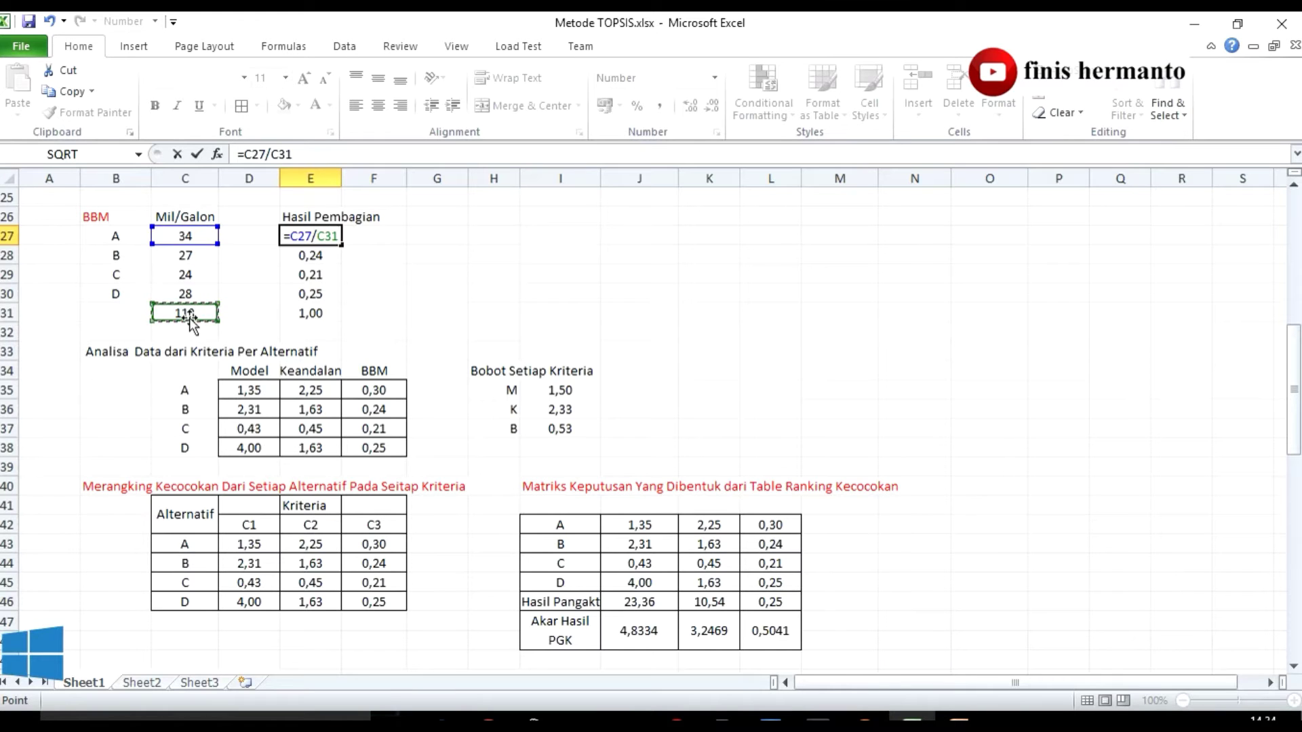
key(Return)
click(320, 240)
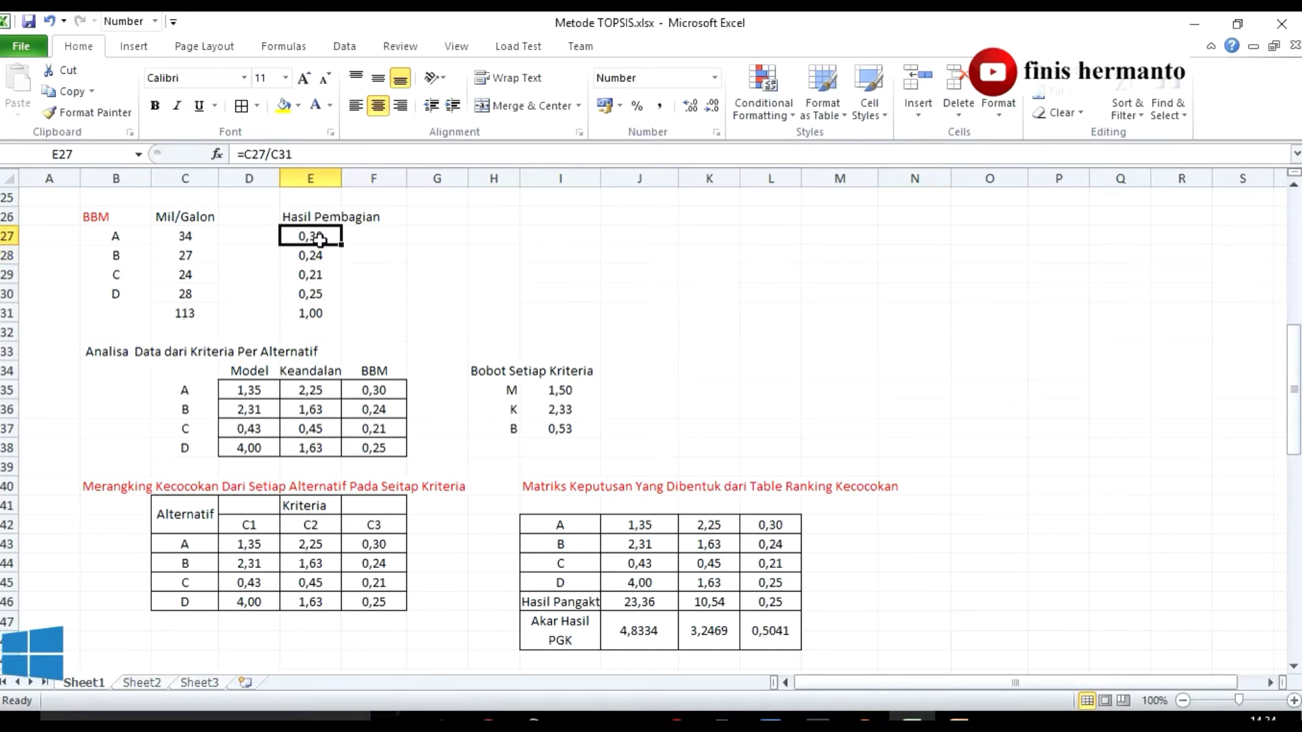
click(432, 271)
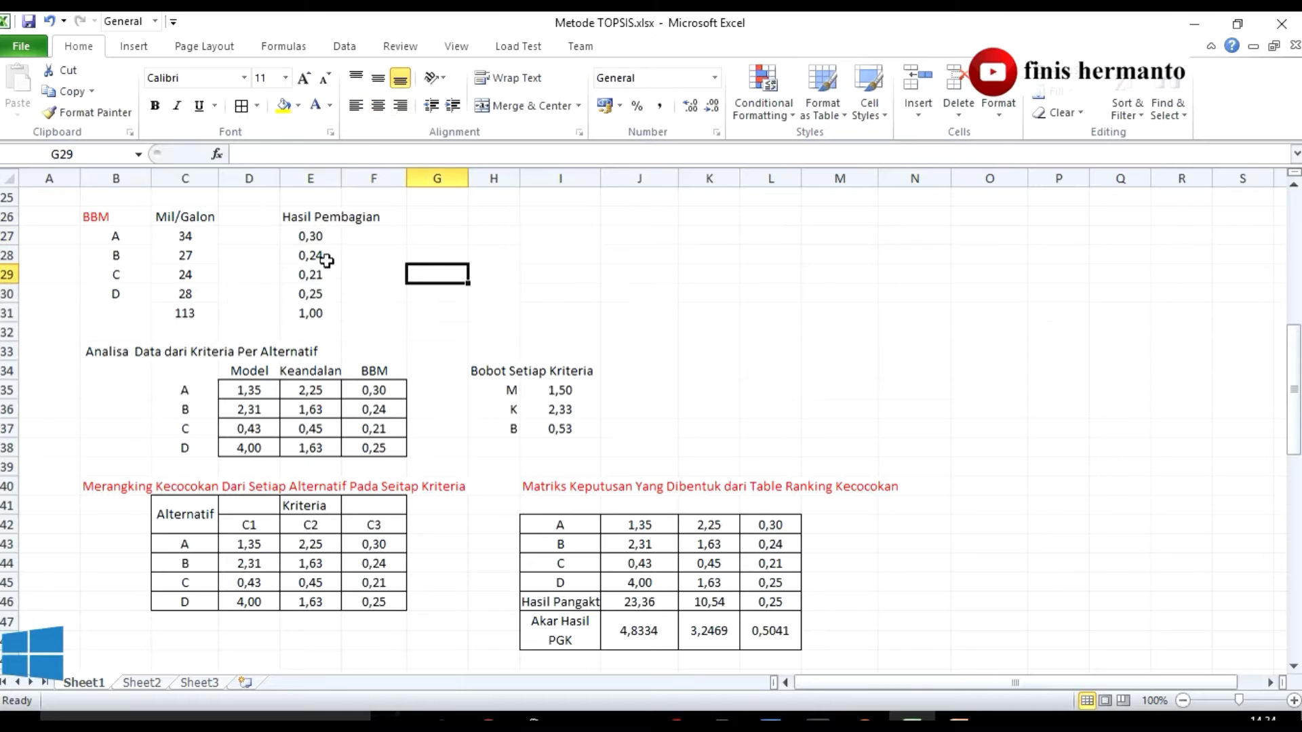
Step: Check the BBM, Model and Keandalan columns of the Analisa Data table against Hasil Pembagian and the Model table's RATA-RATA values
drag(325, 235, 319, 293)
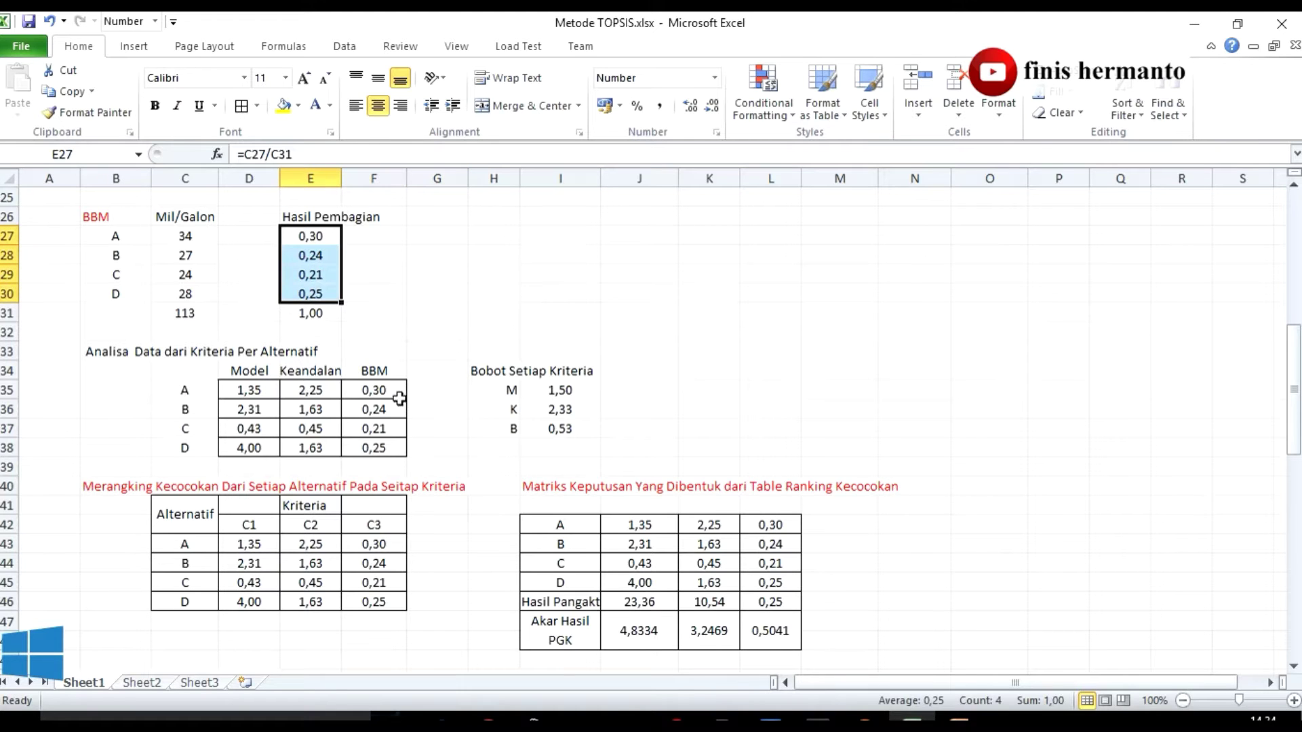
click(387, 391)
drag(386, 390, 383, 448)
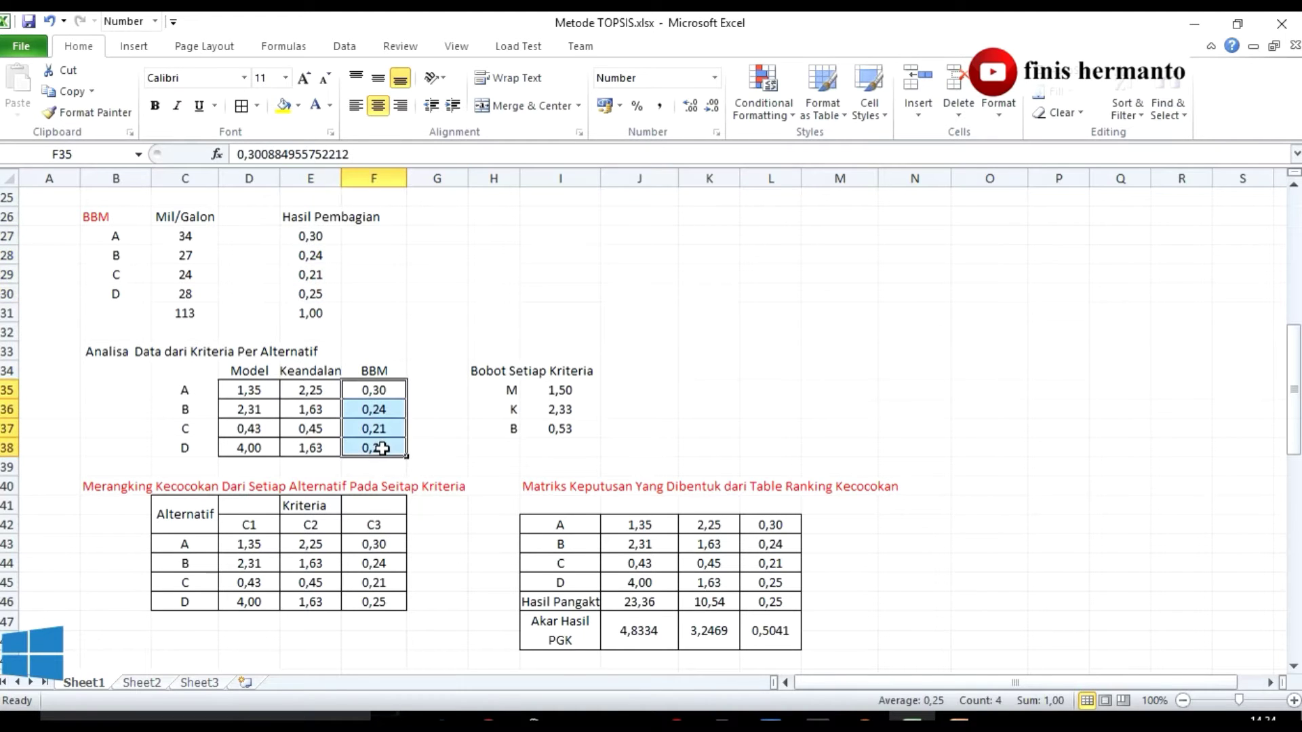
click(255, 392)
drag(255, 392, 247, 447)
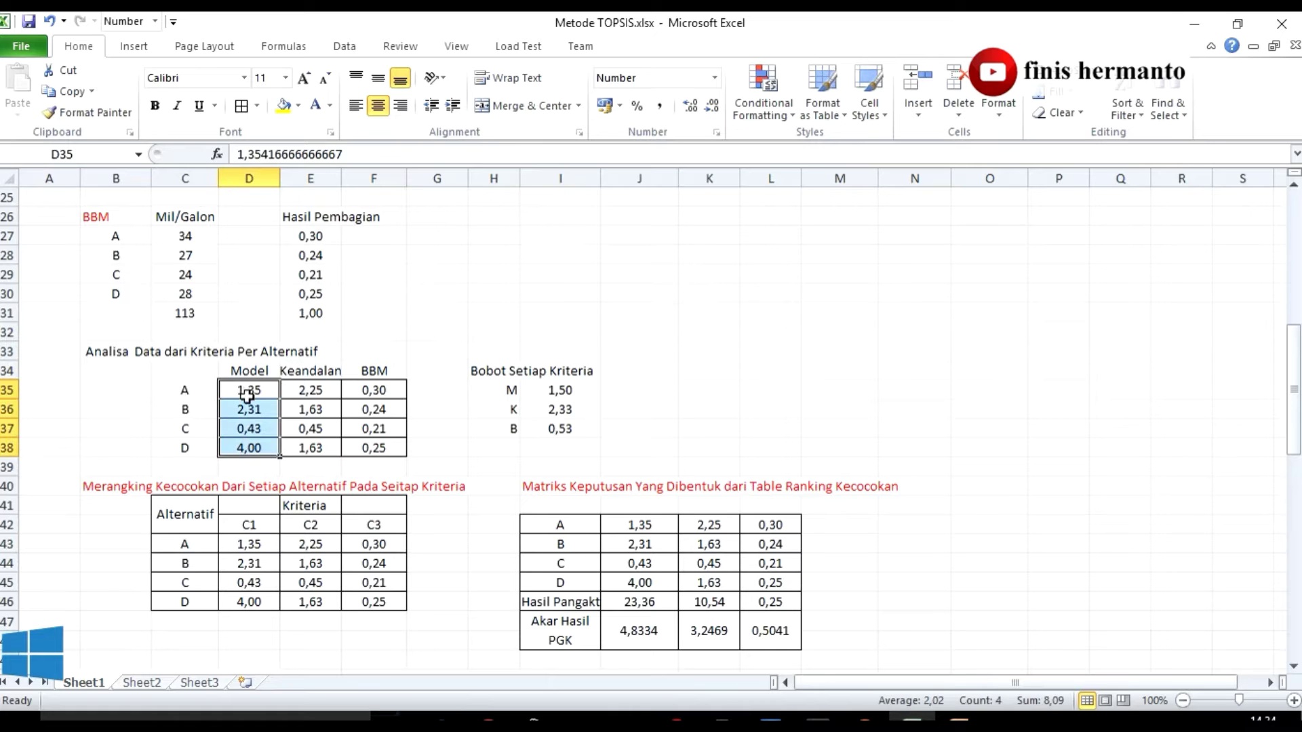
scroll(844, 282, up, 8)
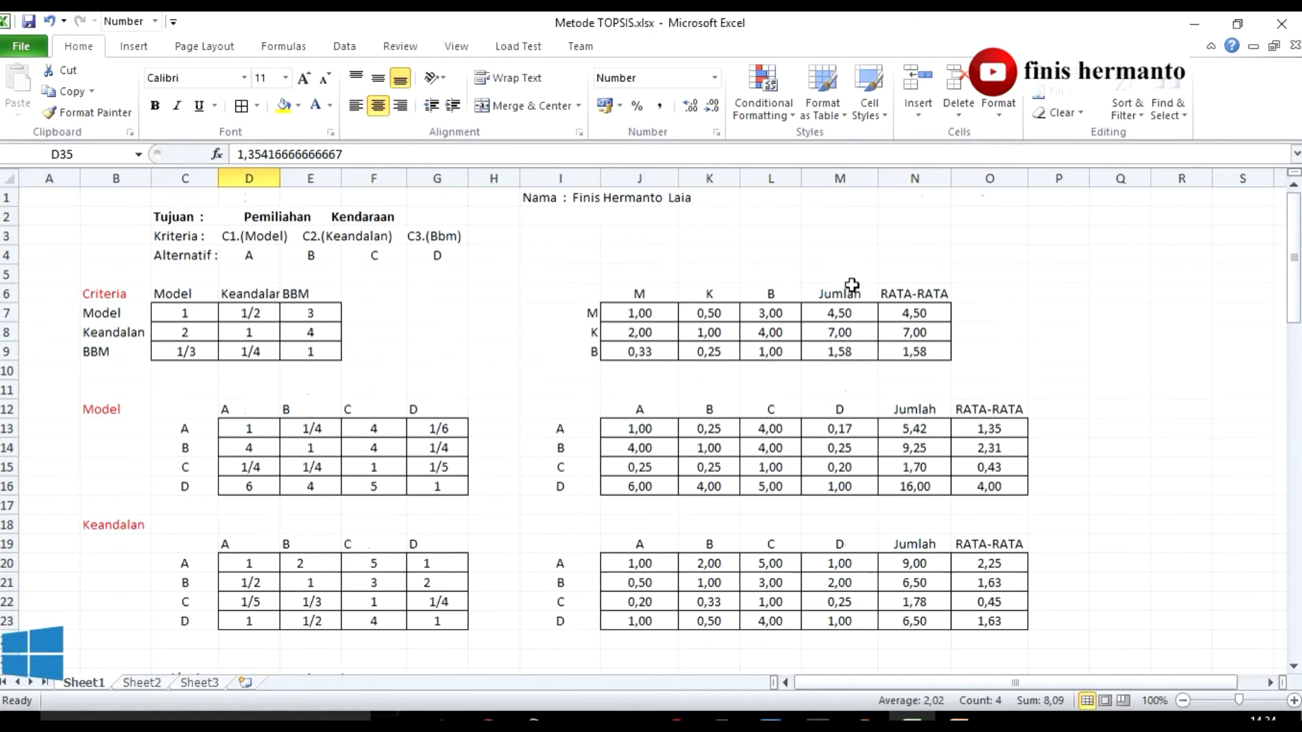
drag(996, 424, 993, 487)
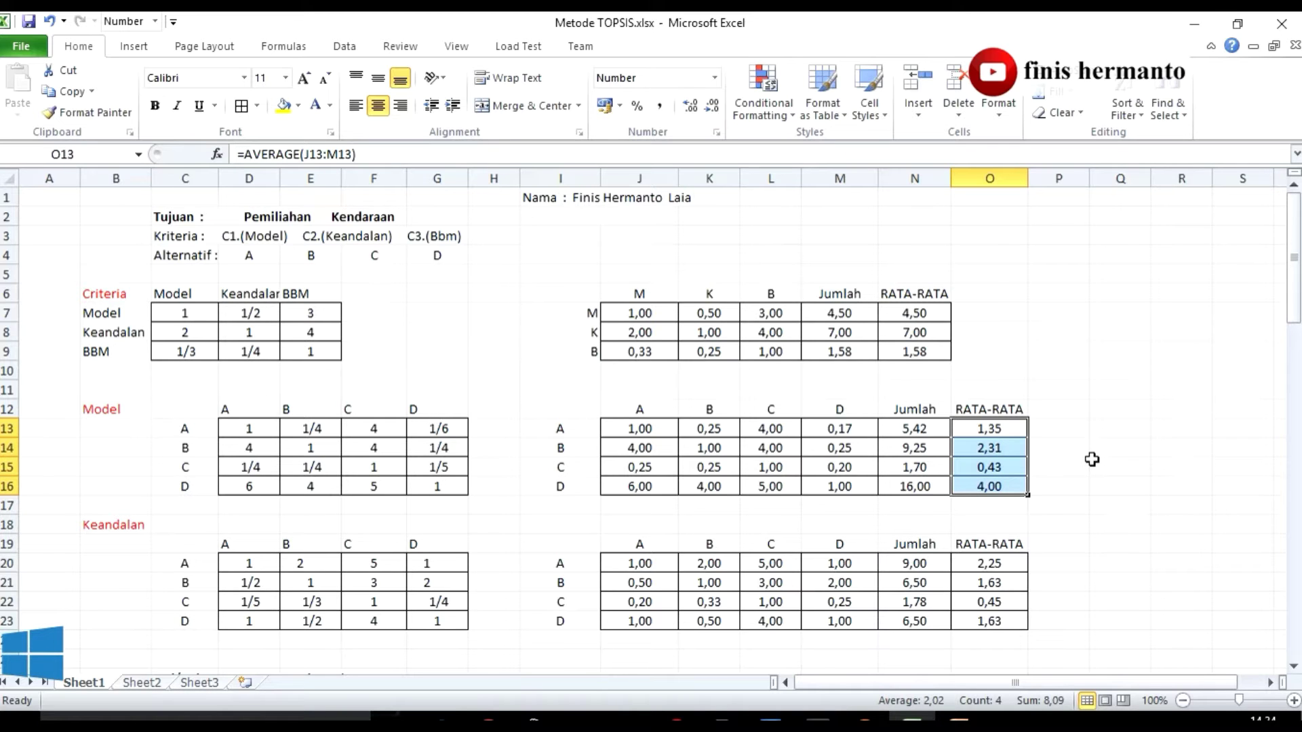
scroll(1092, 460, down, 12)
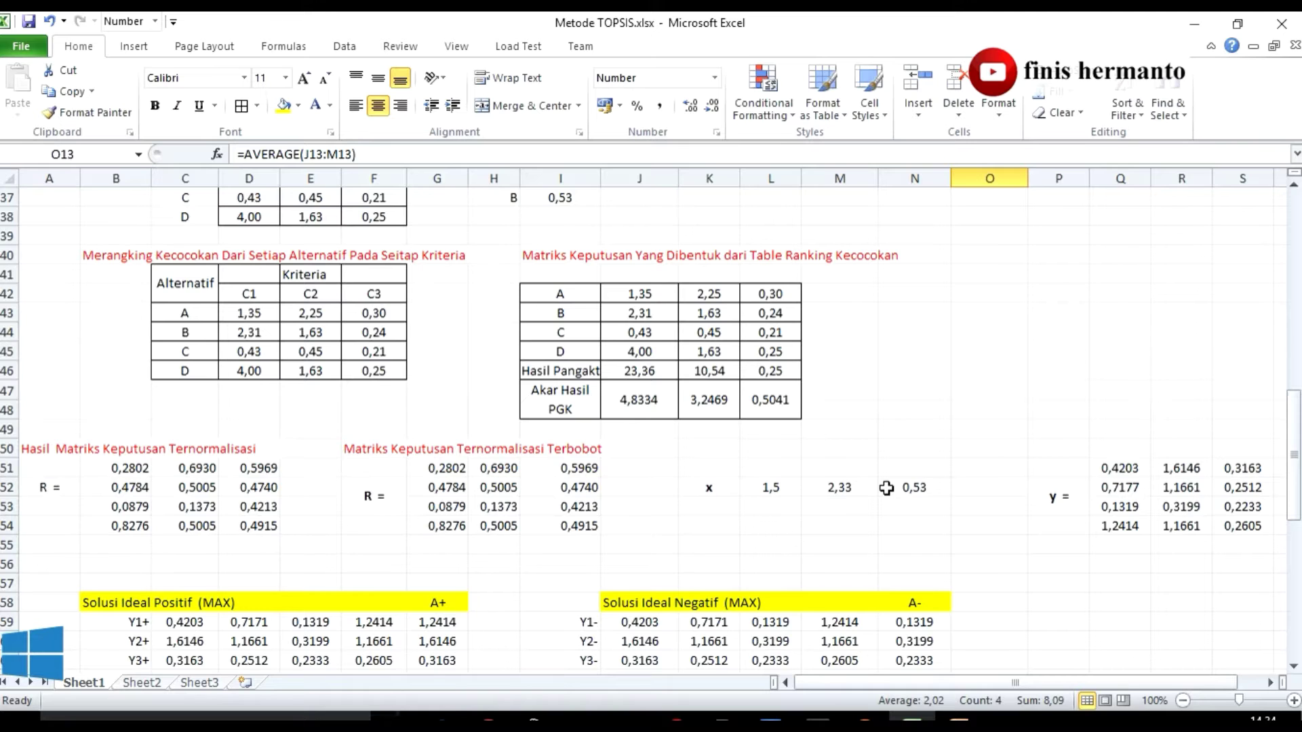
scroll(887, 488, up, 4)
drag(259, 390, 252, 428)
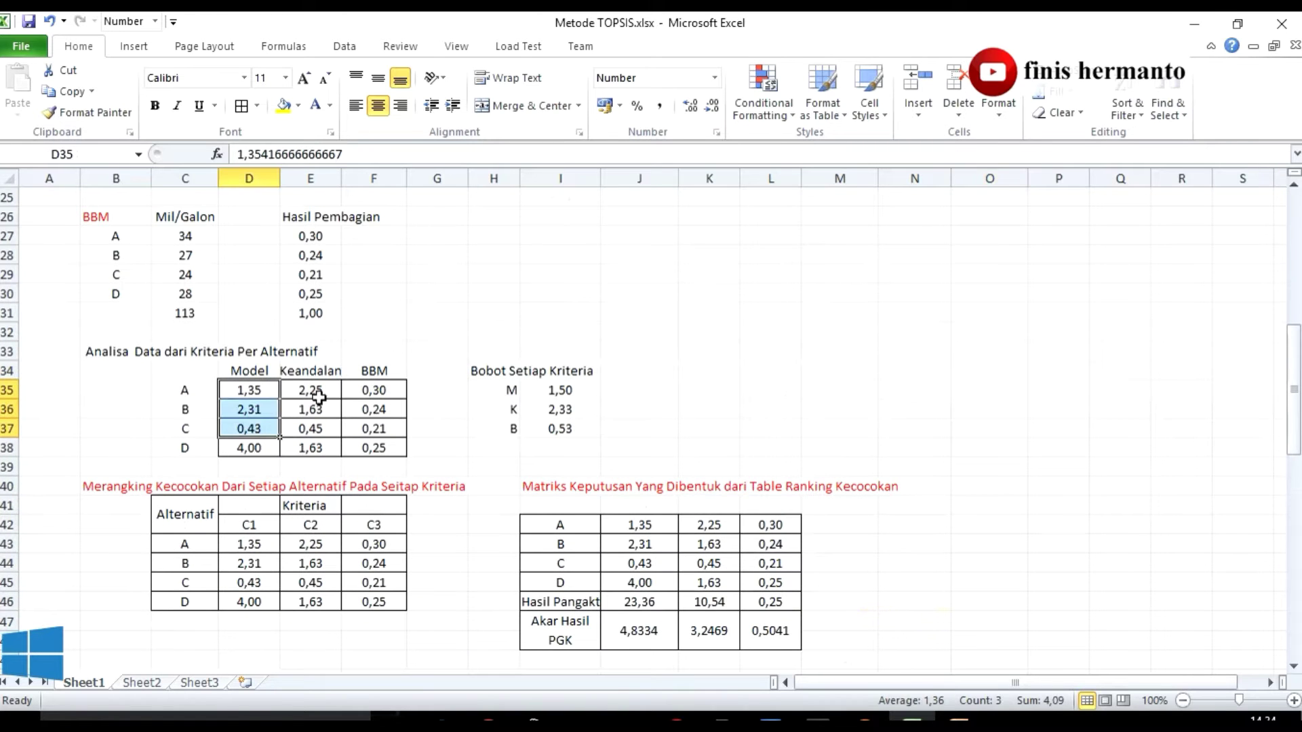
drag(319, 401, 319, 449)
Step: Compare the Bobot Setiap Kriteria weights in I35:I37 with the criteria table's RATA-RATA cells N7:N9
click(503, 424)
drag(561, 384, 559, 429)
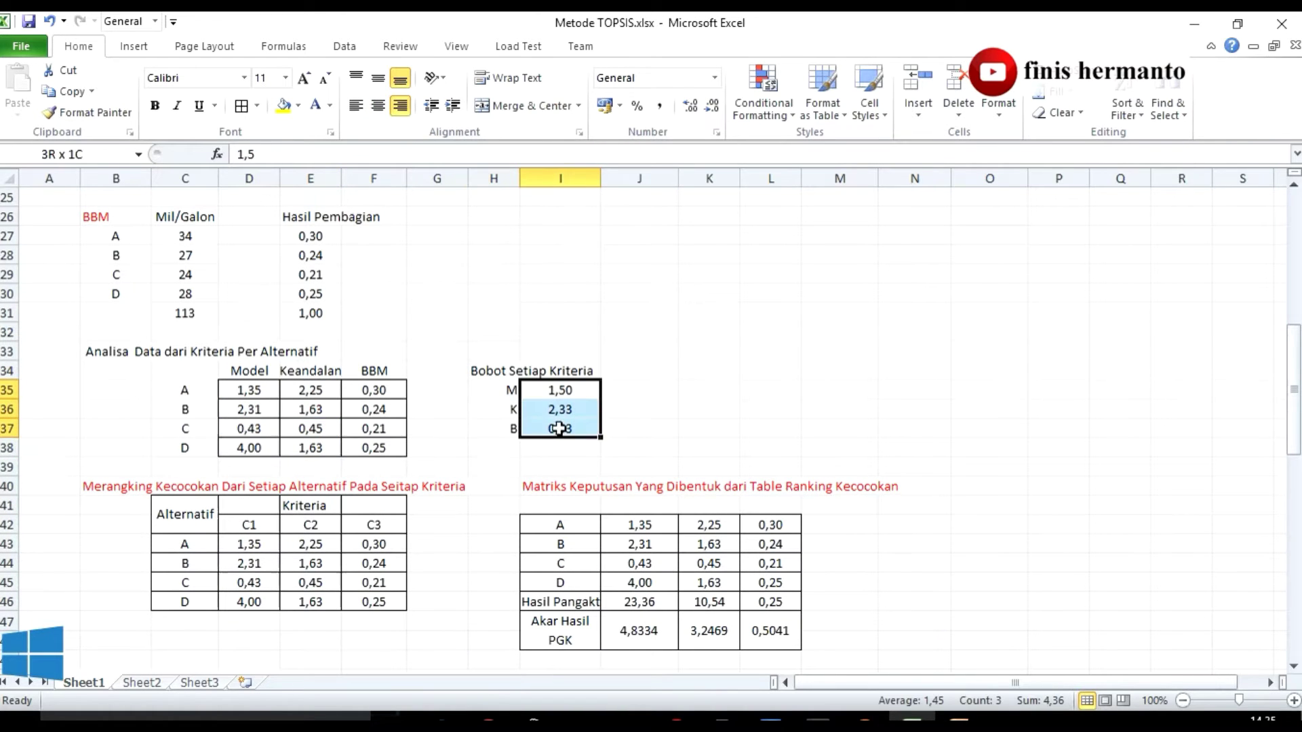
scroll(775, 420, up, 8)
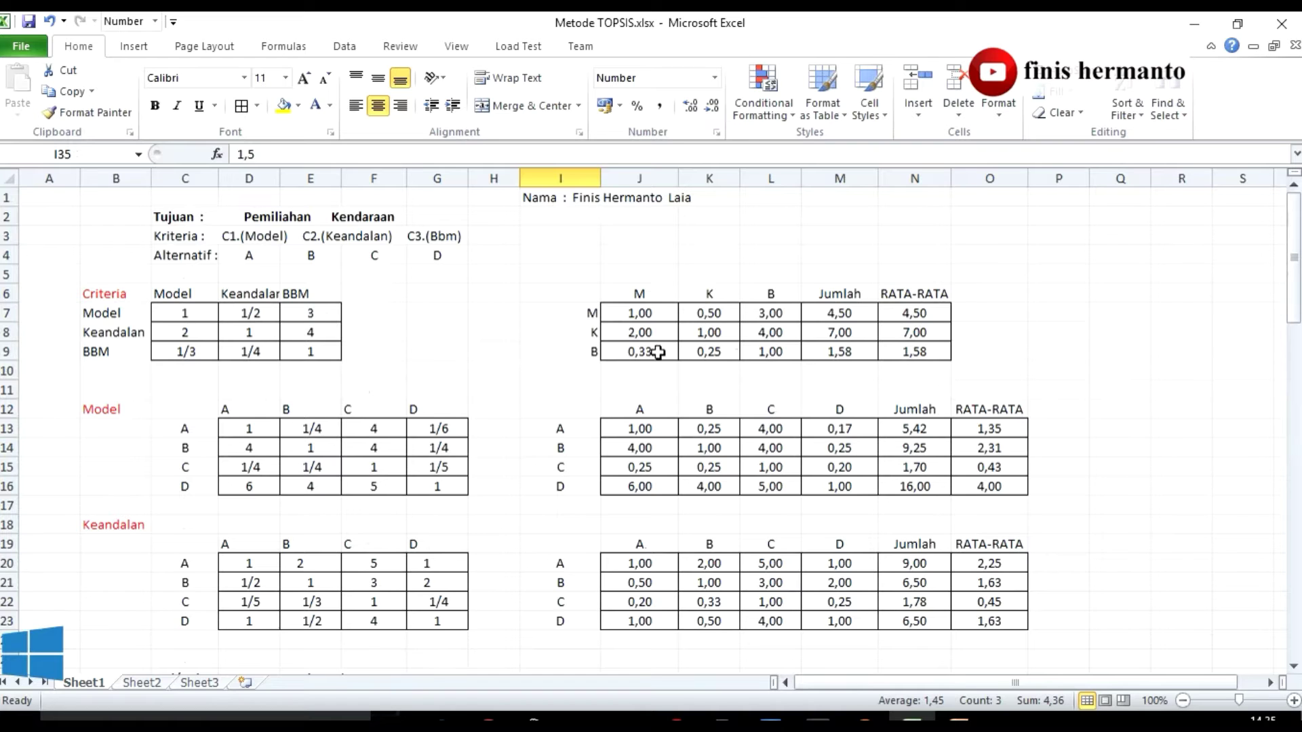
drag(895, 316, 912, 353)
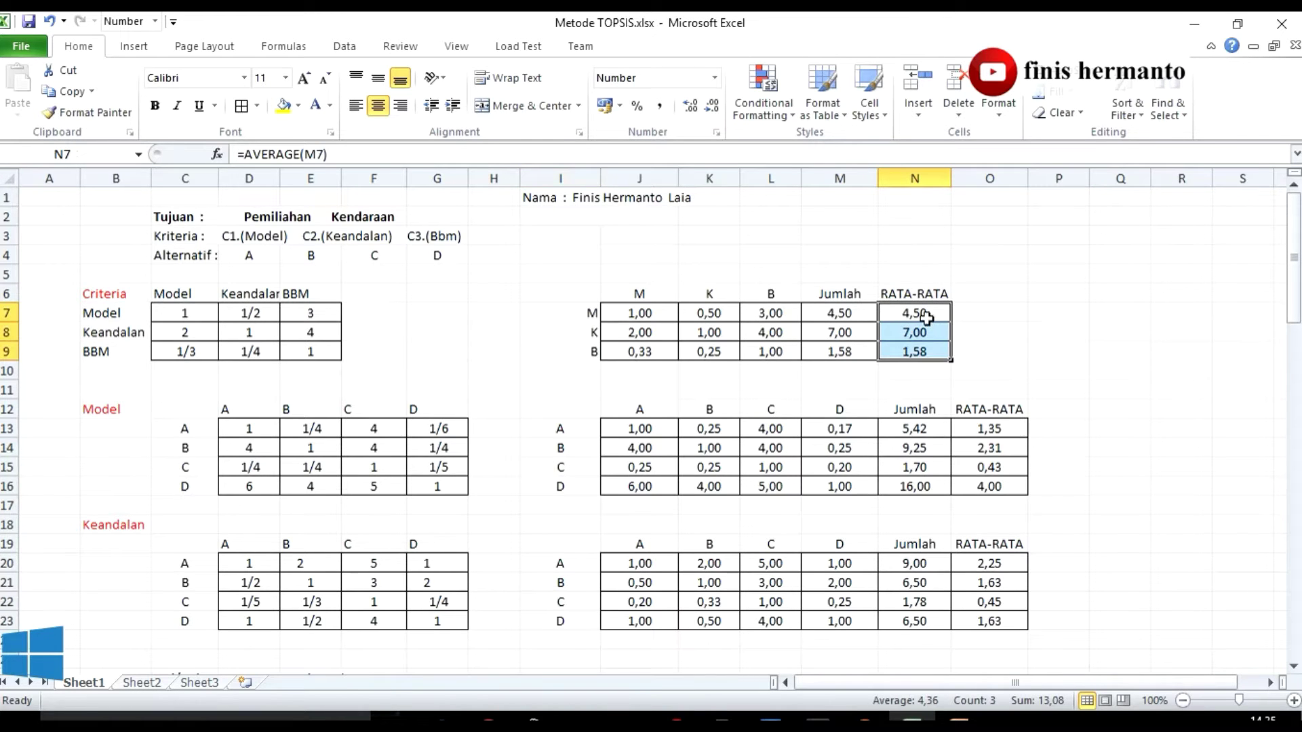
scroll(994, 346, down, 8)
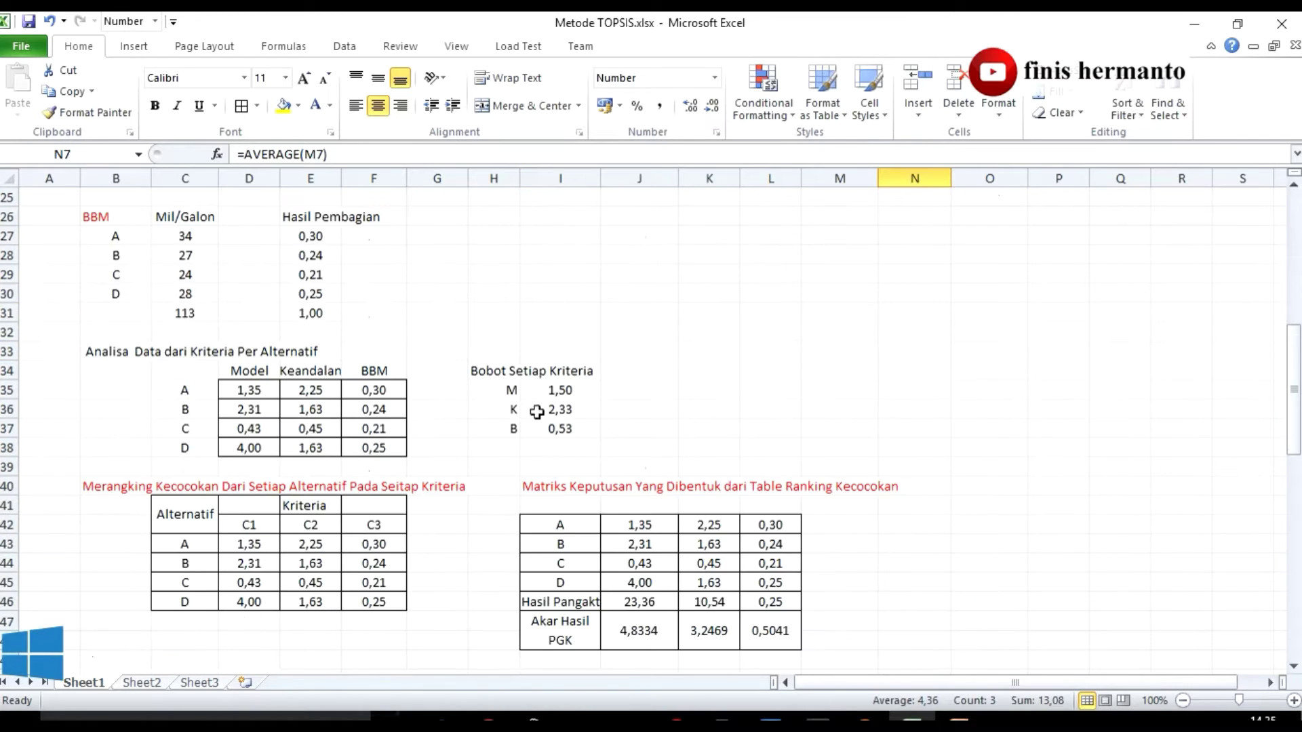
drag(554, 389, 560, 428)
click(621, 410)
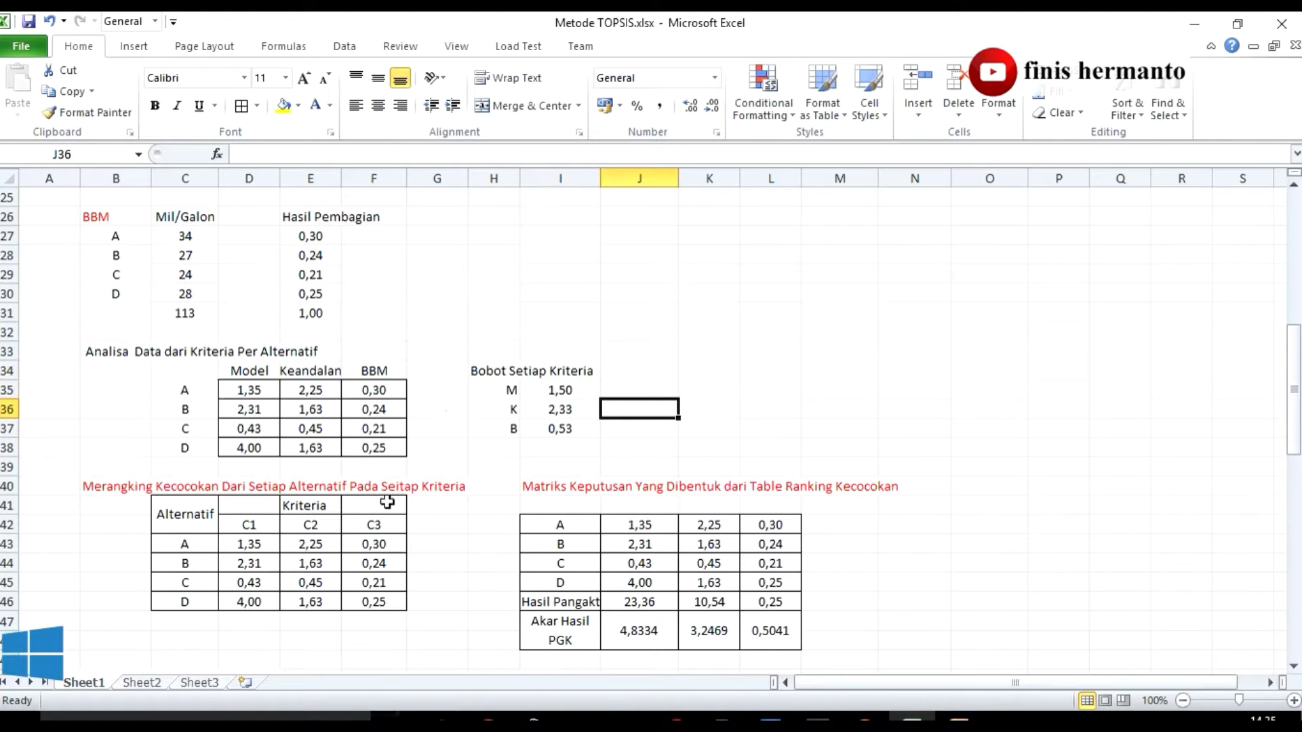
Step: Examine the Merangking Kecocokan table of alternatives against criteria C1 to C3, including its values in D43:F46
drag(126, 487, 394, 487)
click(445, 488)
scroll(507, 520, down, 4)
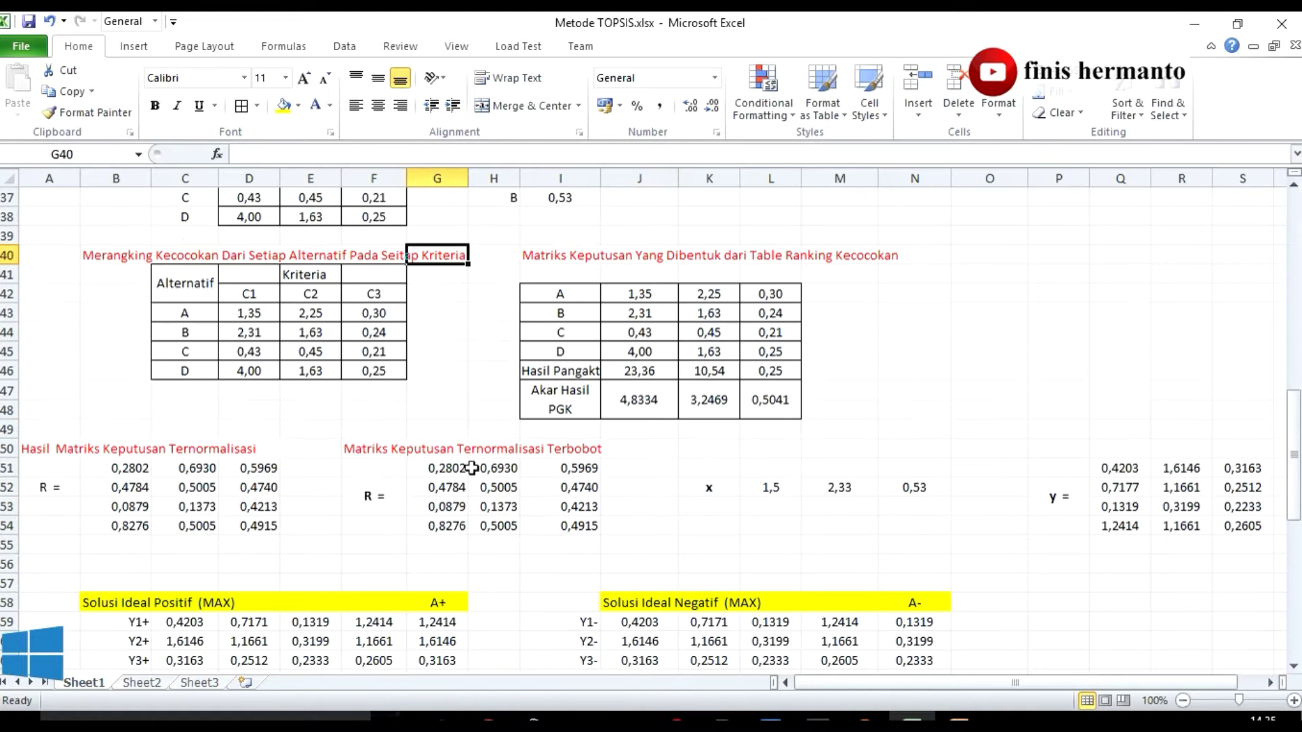
click(451, 352)
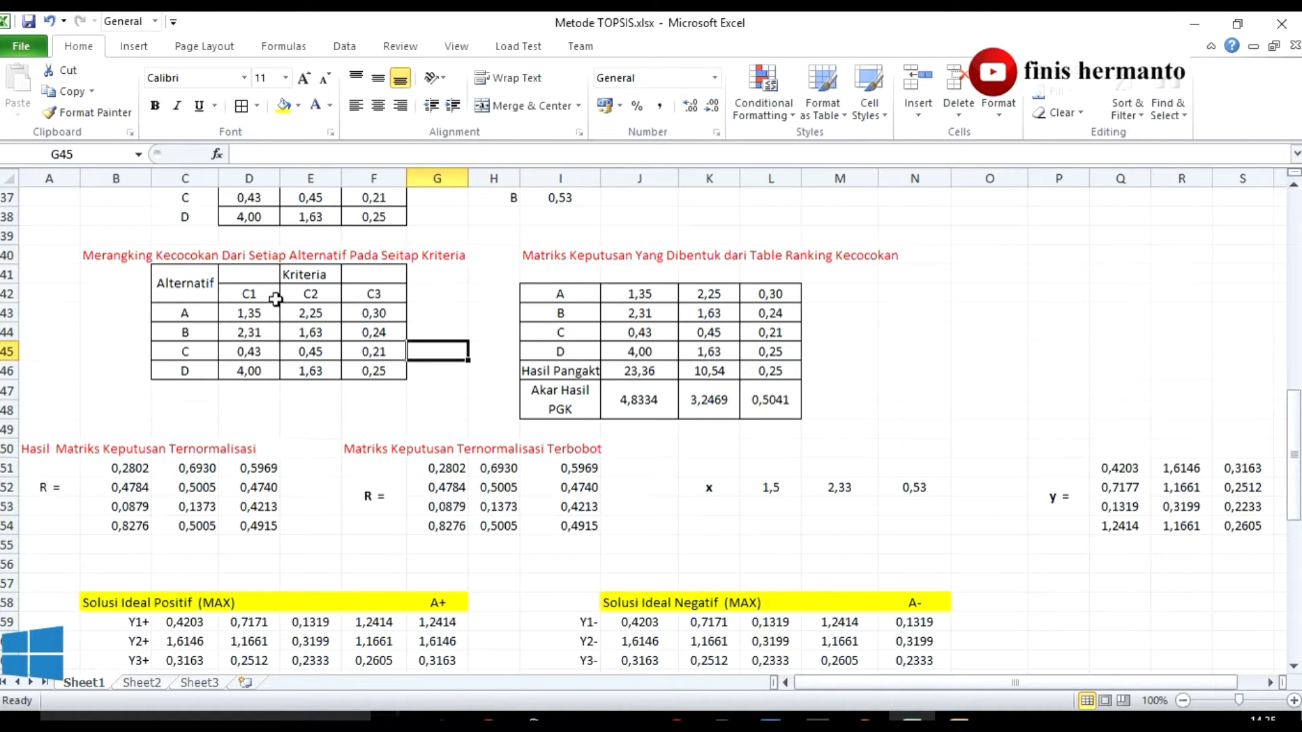
click(268, 318)
drag(288, 326, 371, 364)
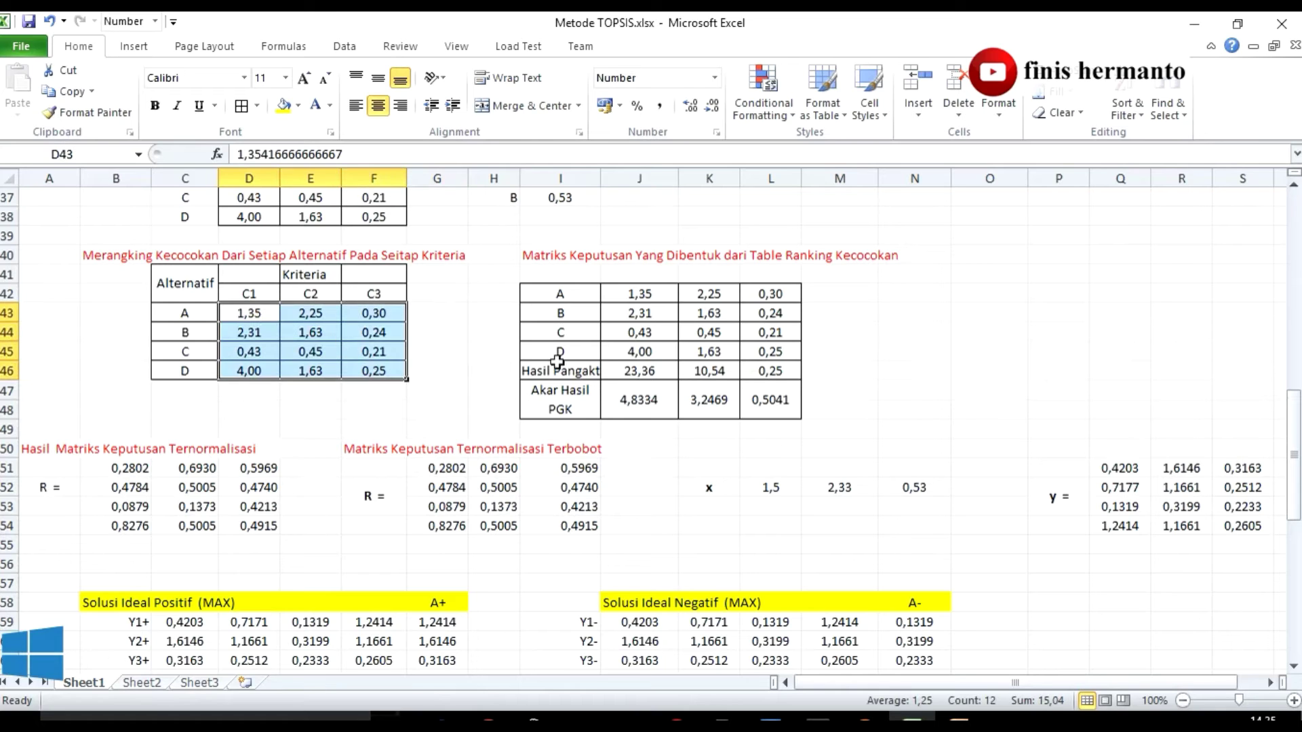
Step: Examine the Matriks Keputusan built from the ranking table and inspect the Hasil Pangkat formula in J46
click(538, 326)
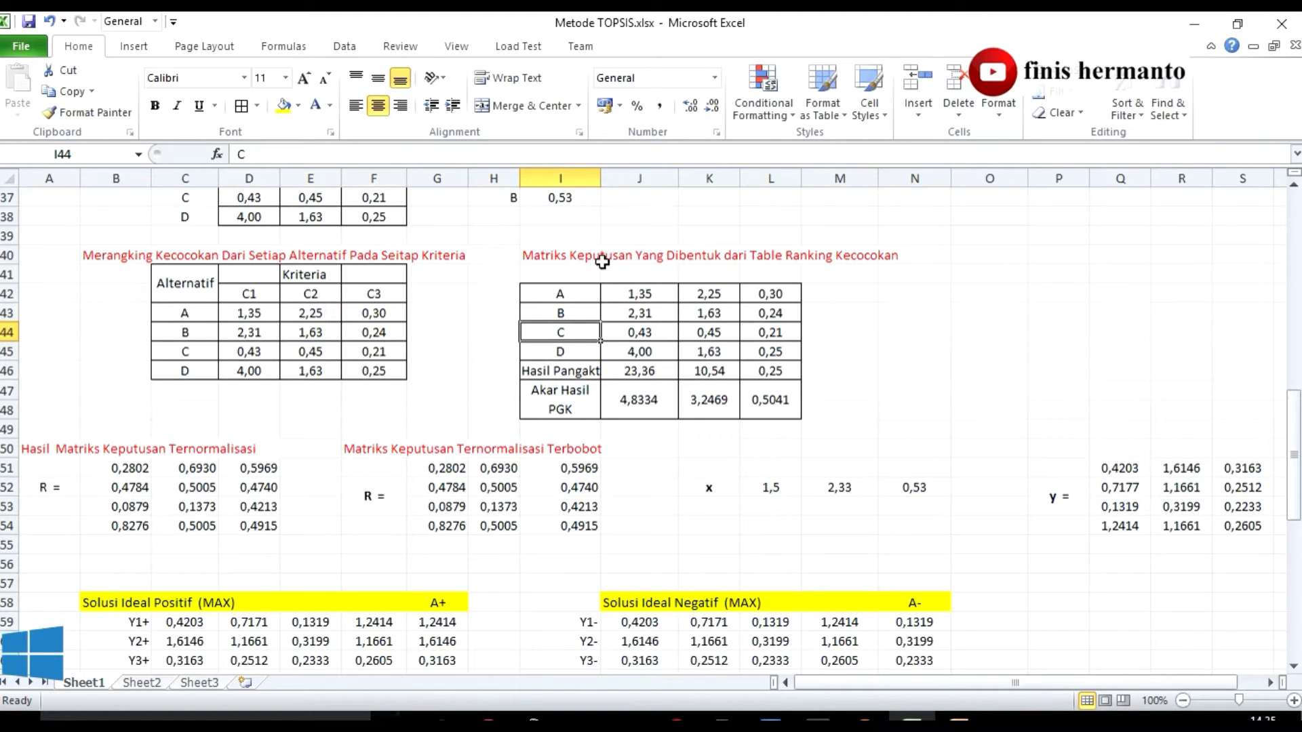
drag(551, 251, 851, 266)
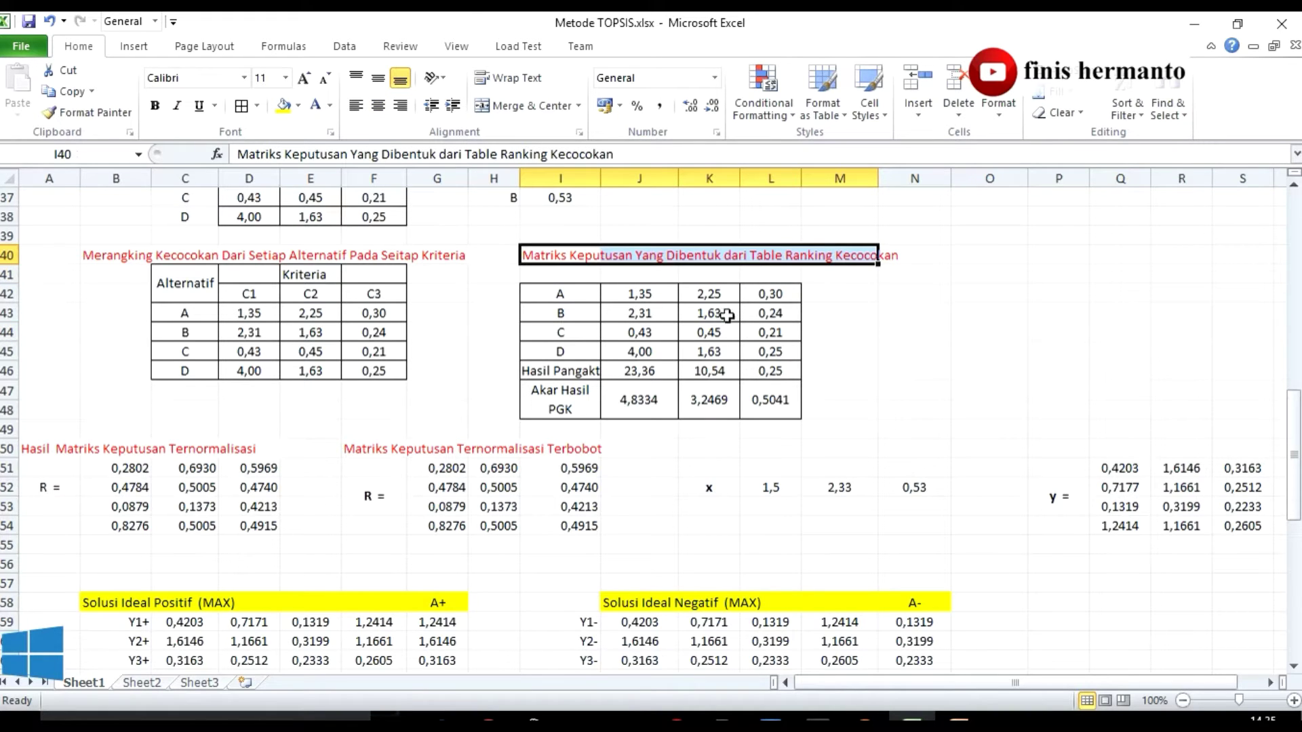
click(834, 351)
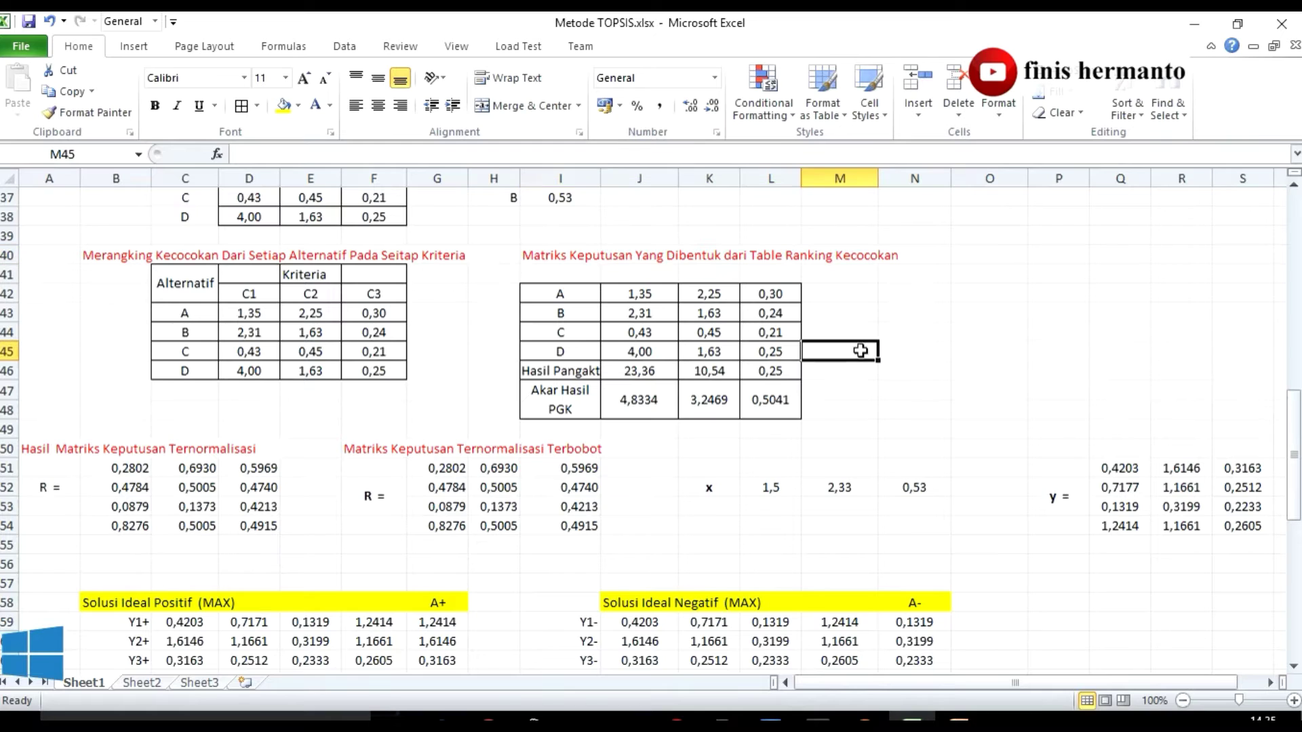
click(640, 371)
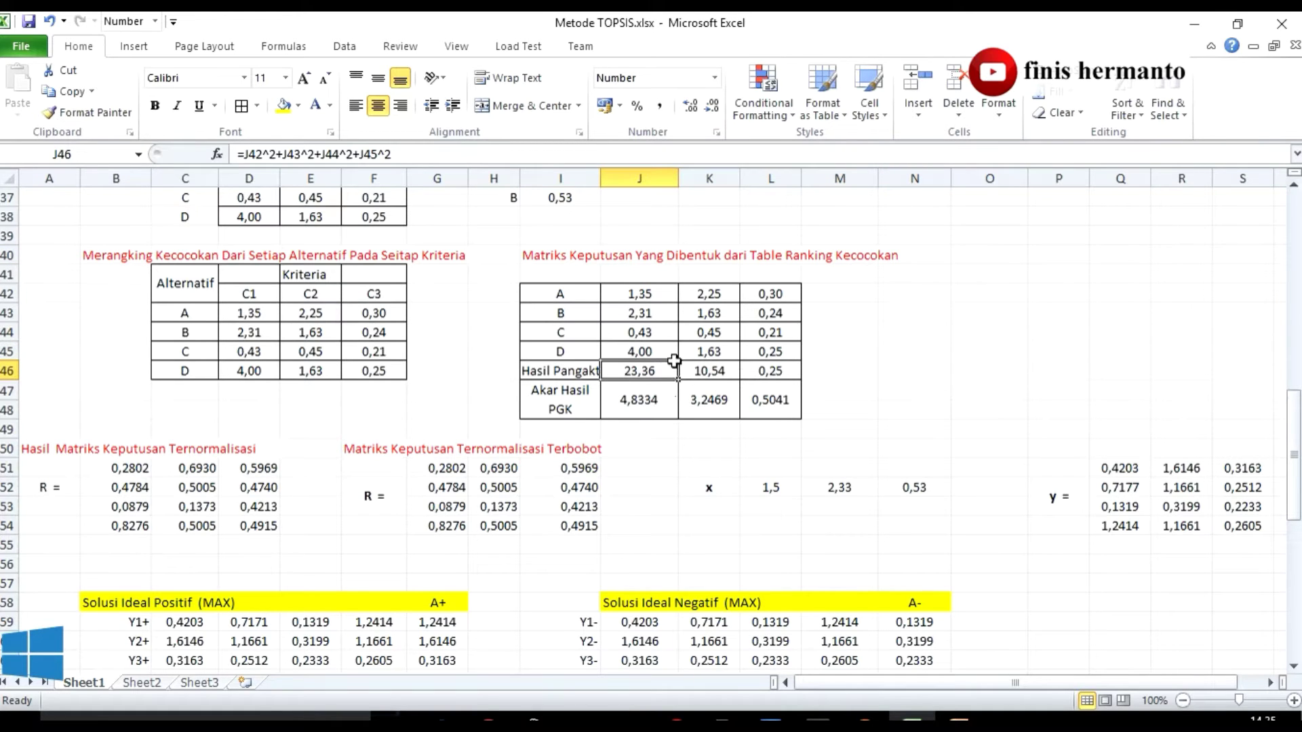
Step: Examine alternative A's values in J42:L42 of the Matriks Keputusan alongside the sum-of-squares formula in J46
click(654, 292)
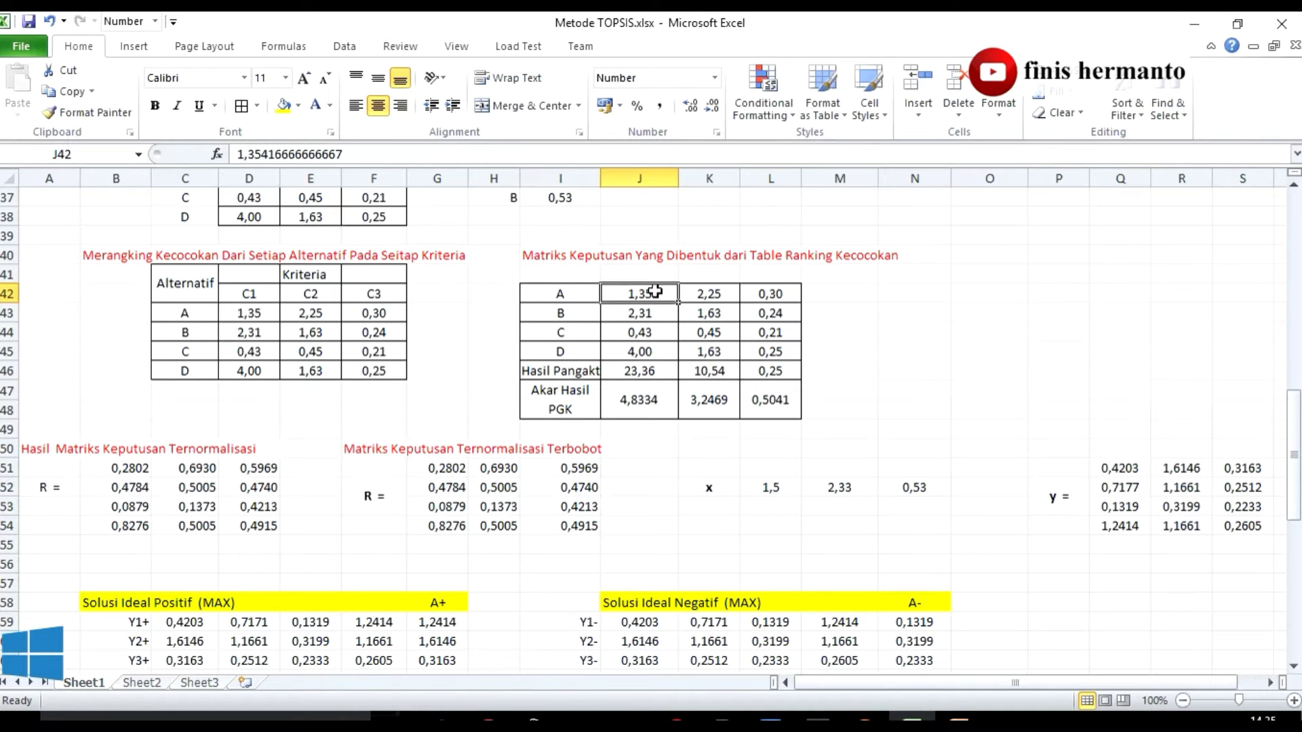
click(659, 371)
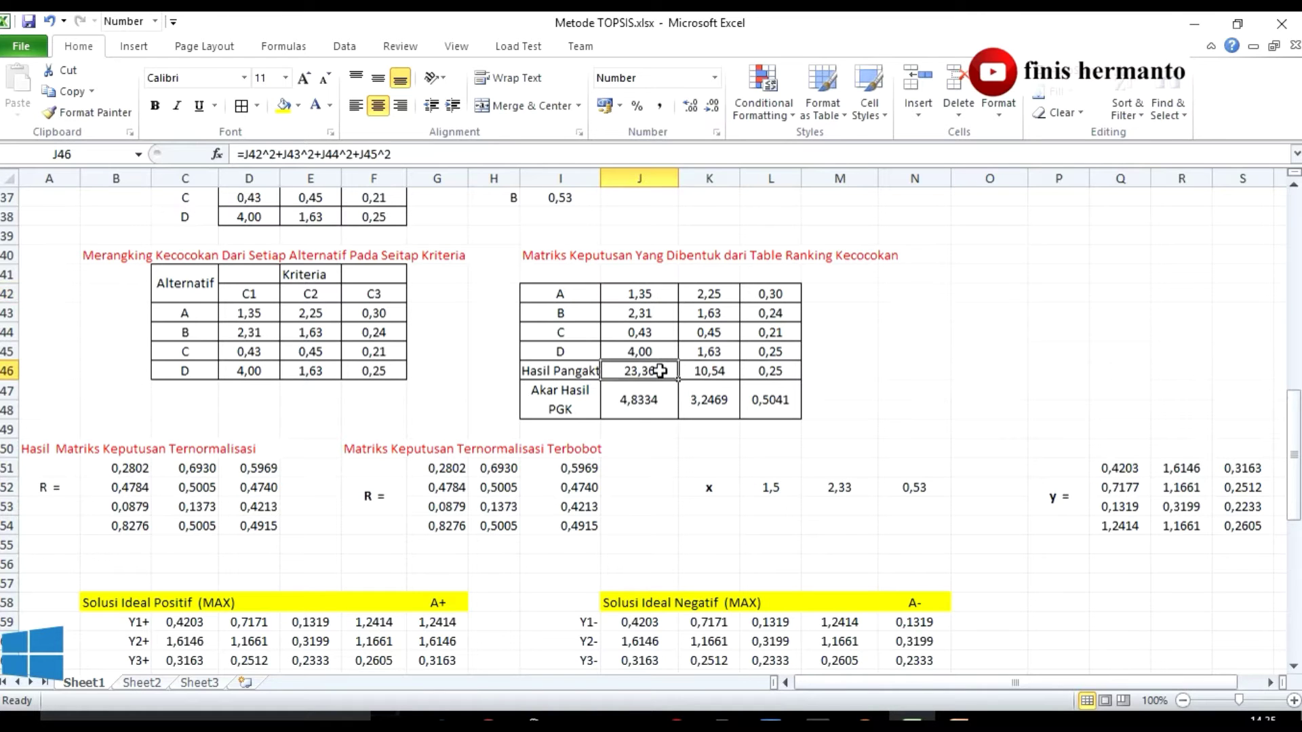
click(658, 295)
scroll(661, 292, up, 2)
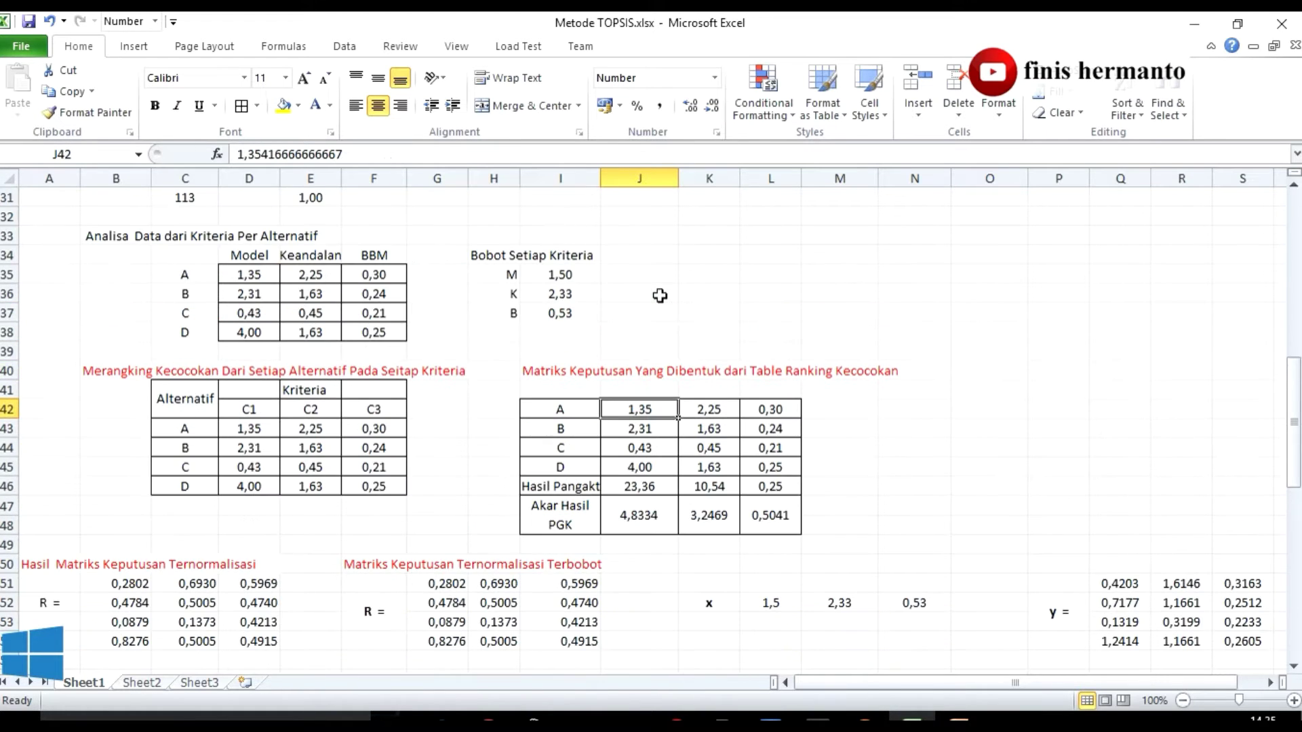
click(709, 409)
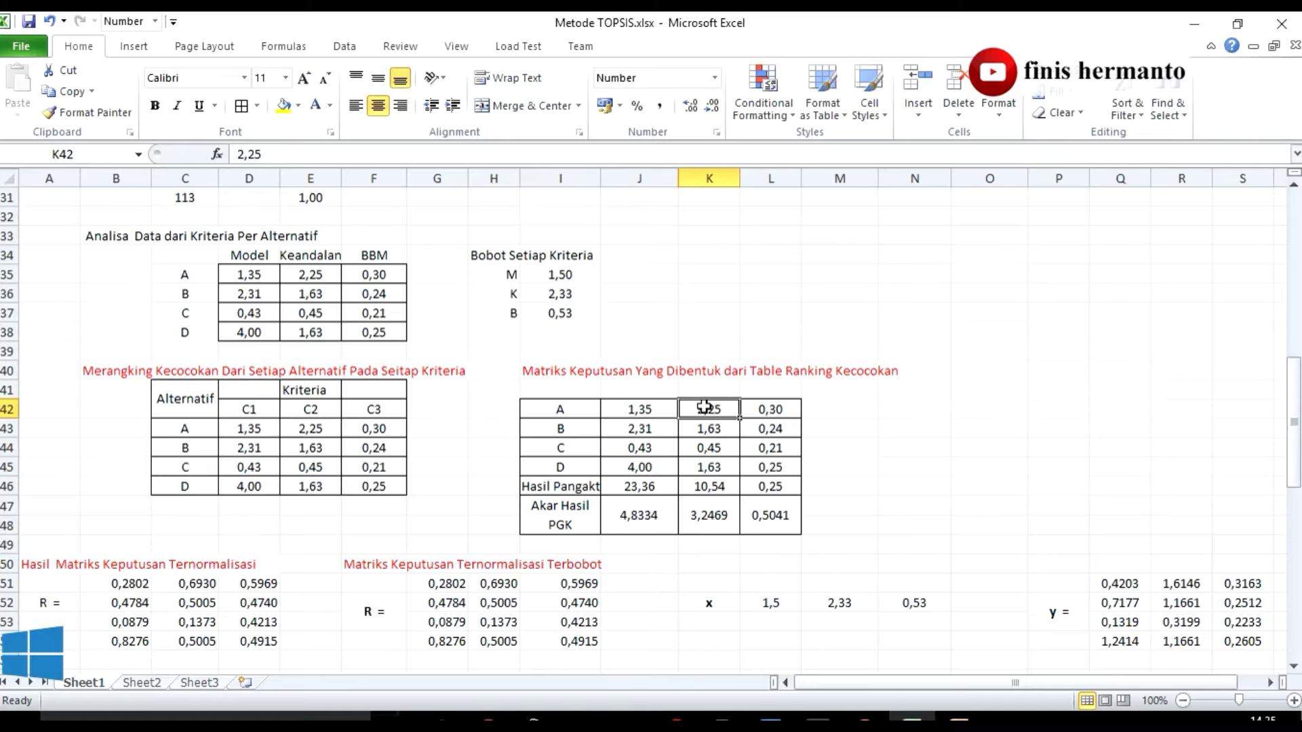
click(785, 414)
Step: Clear the first Hasil Pangakt cell, J46, and re-enter its sum of squares as =J42^2+J43^2+J44^2+J45^2
click(643, 488)
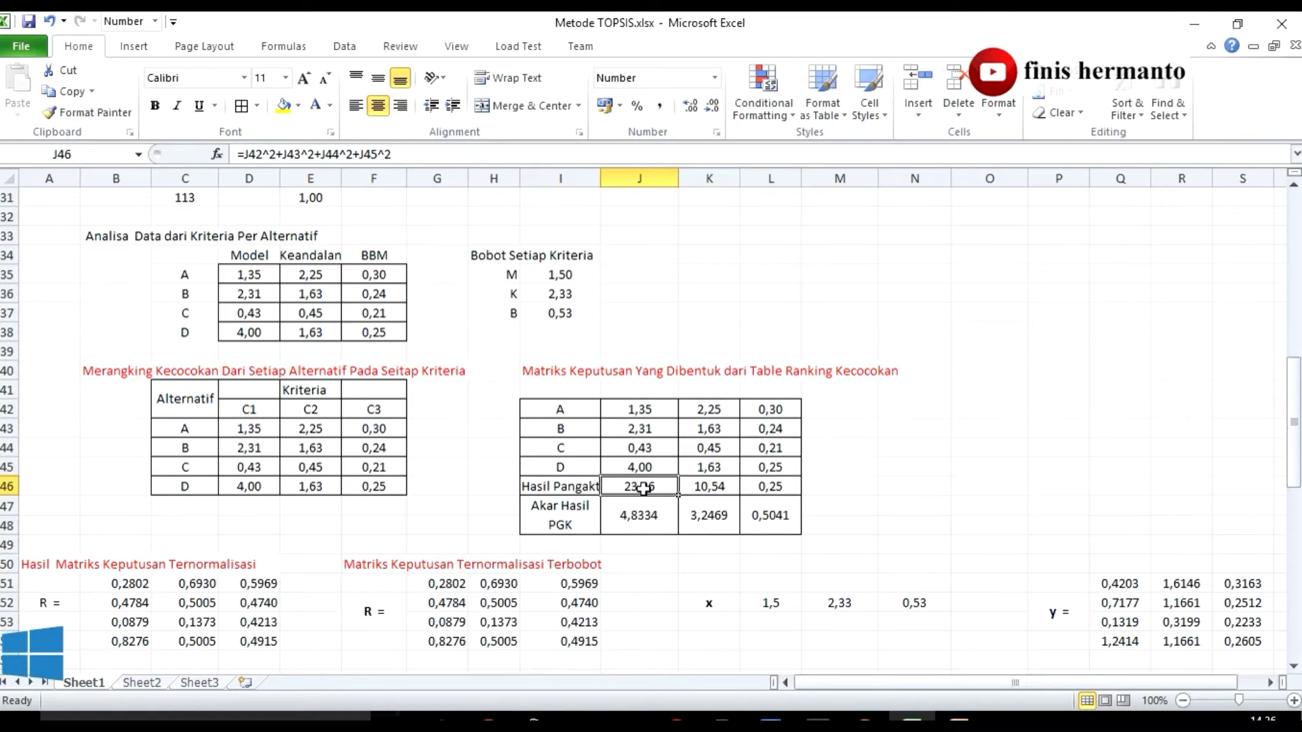
key(Delete)
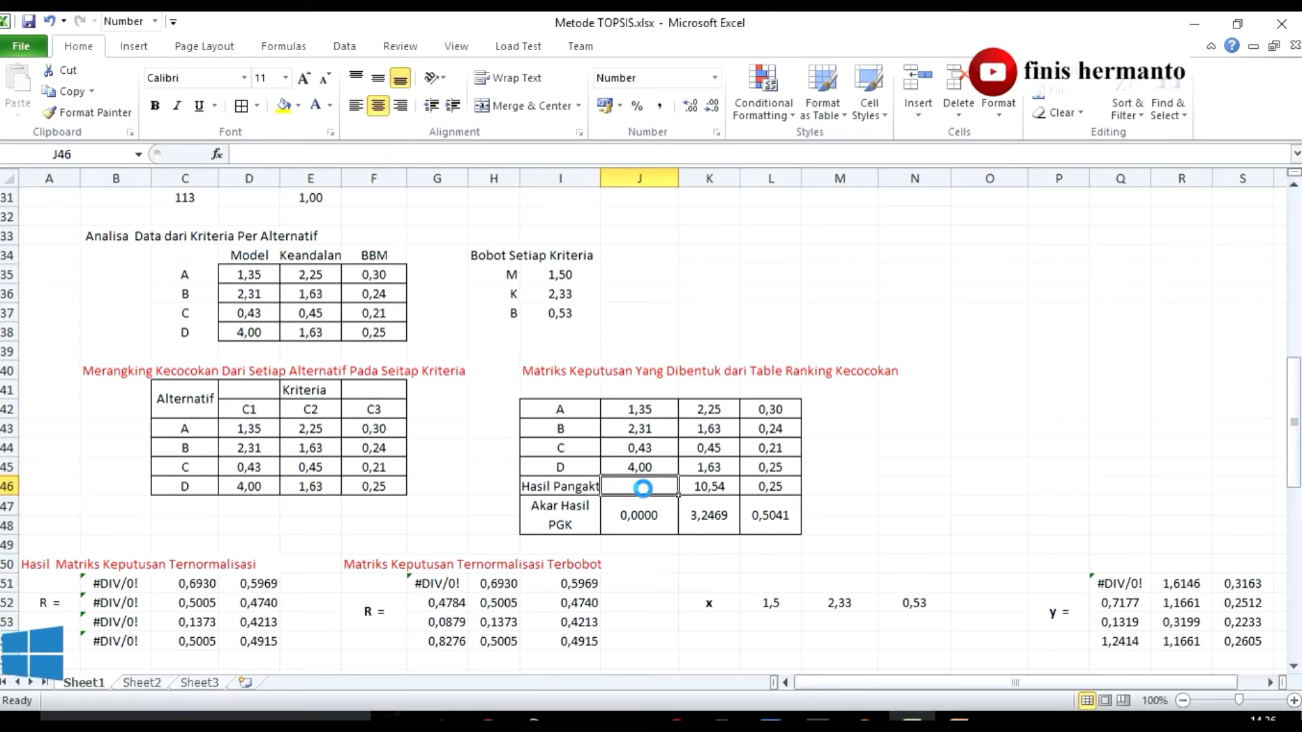
text(=)
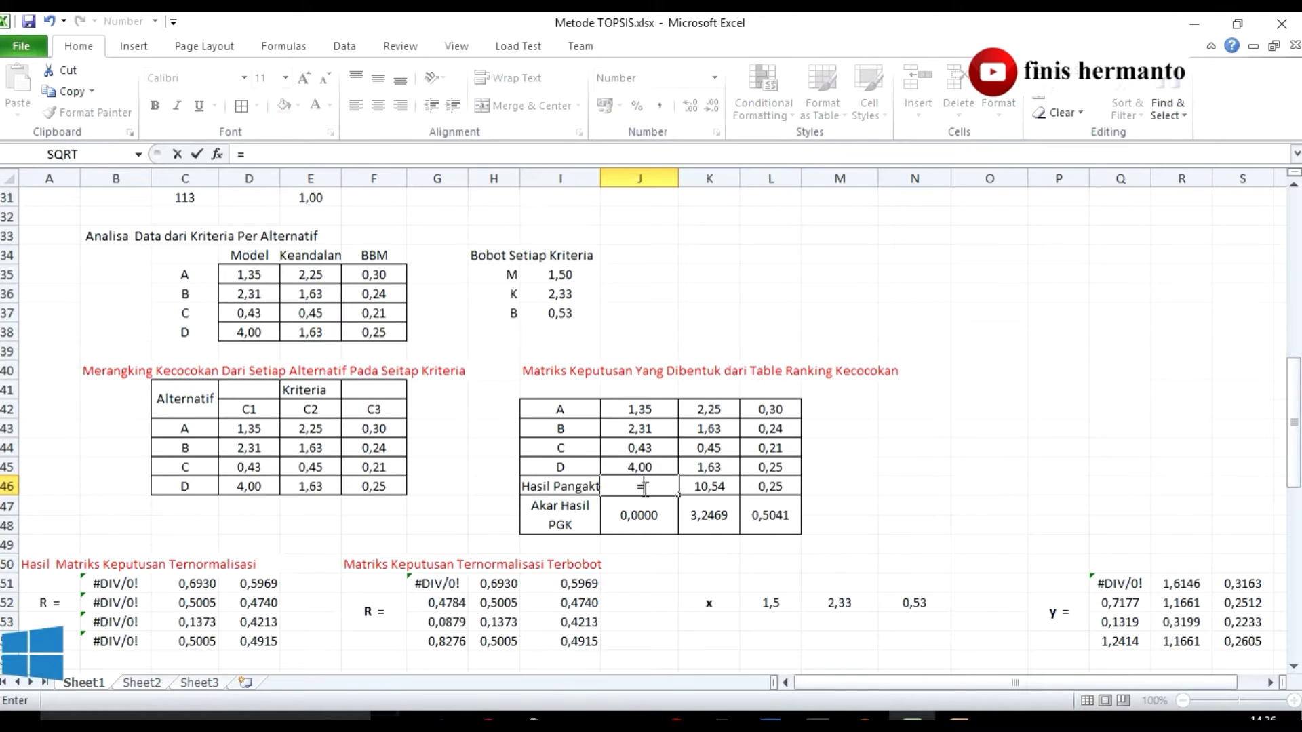
click(637, 409)
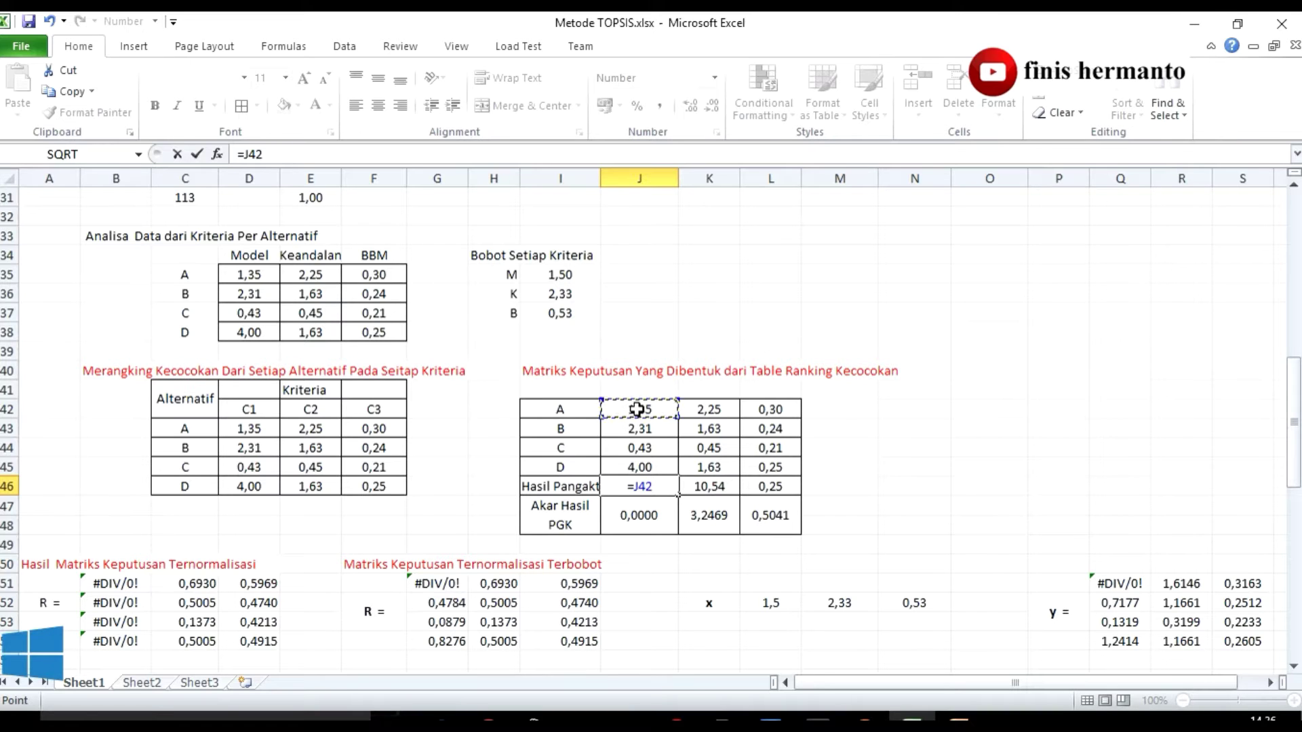
text(^2+)
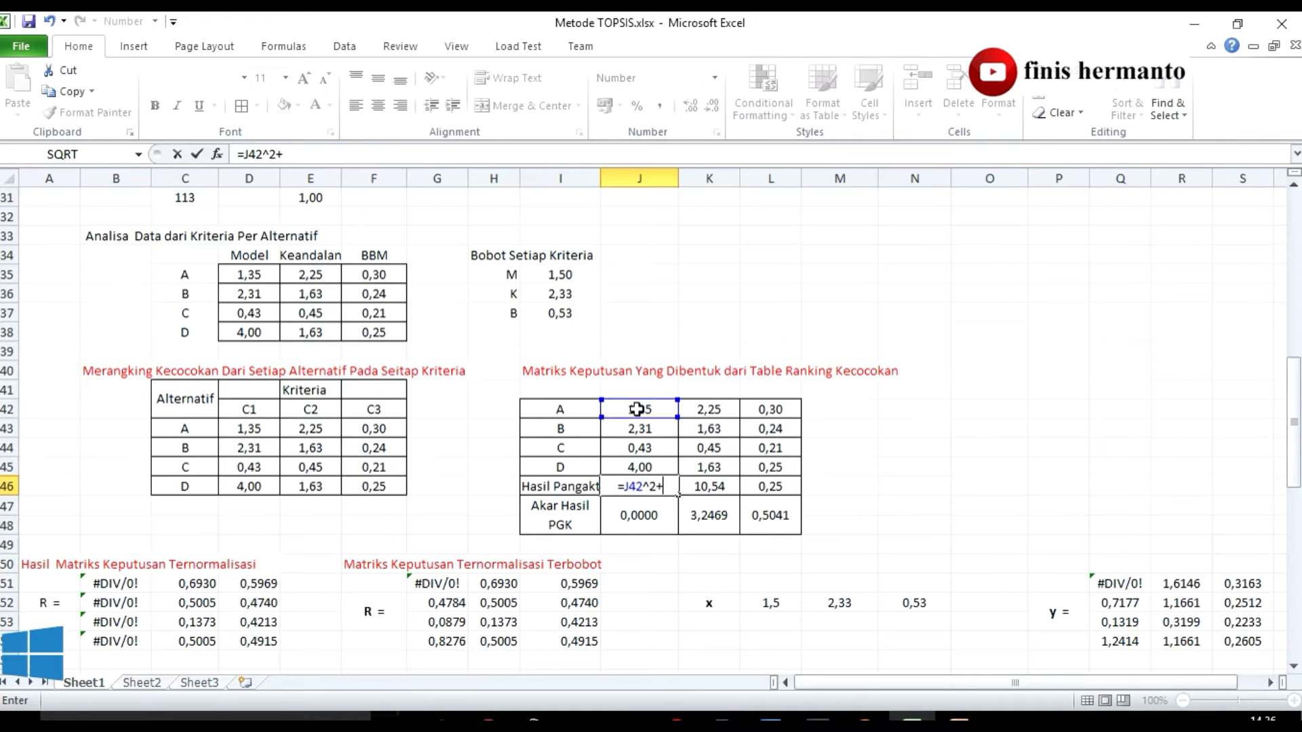
click(659, 428)
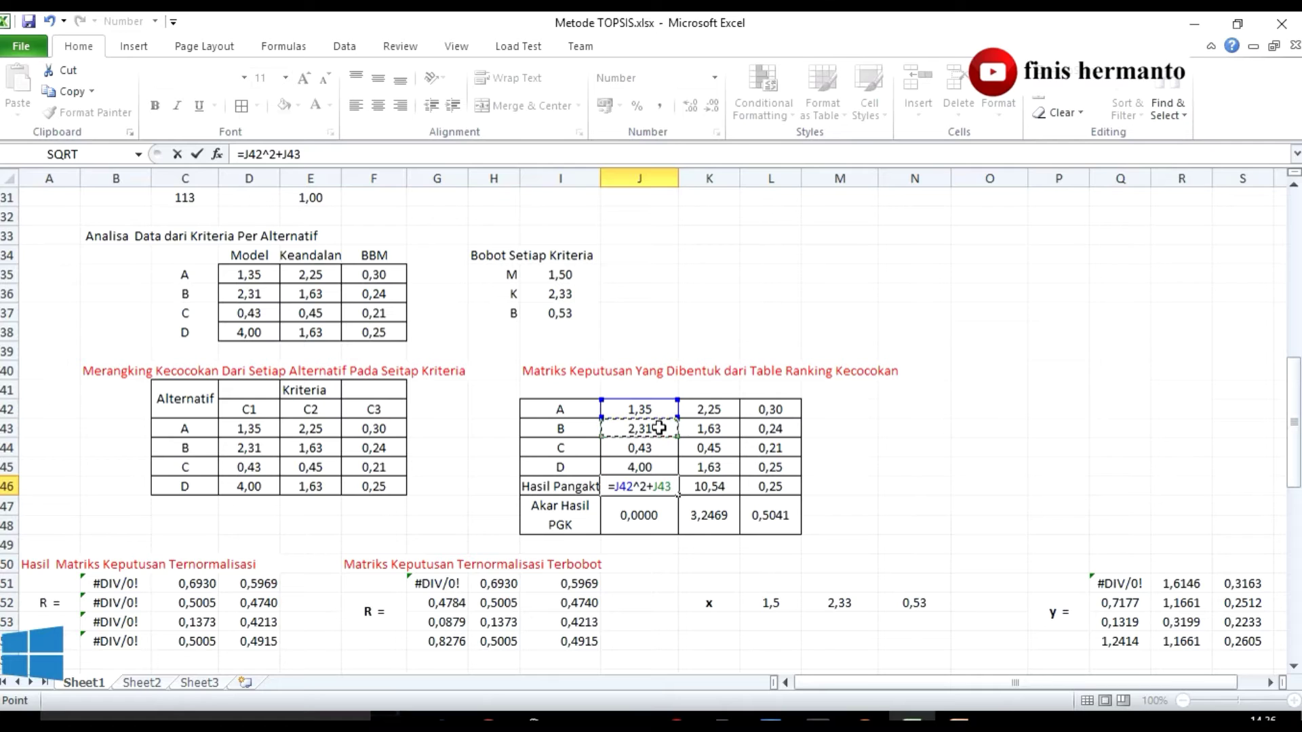
text(^2)
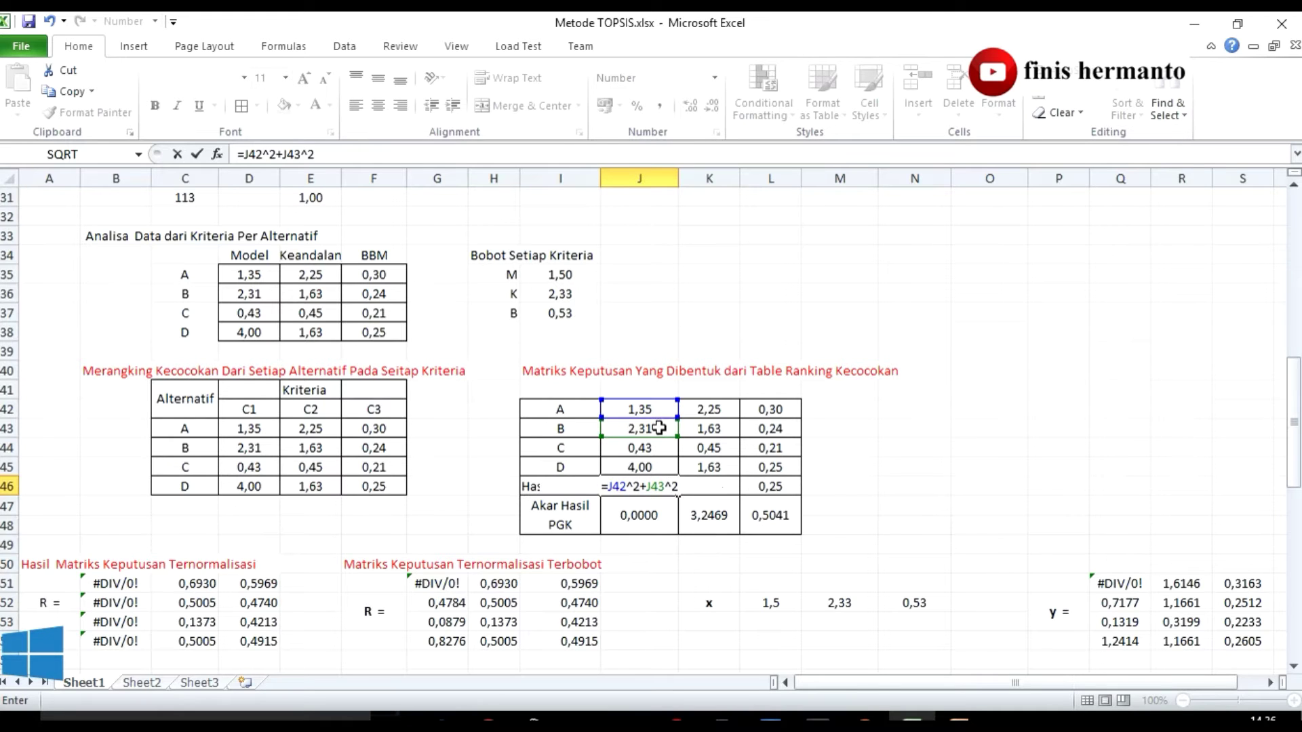
text(+)
click(654, 453)
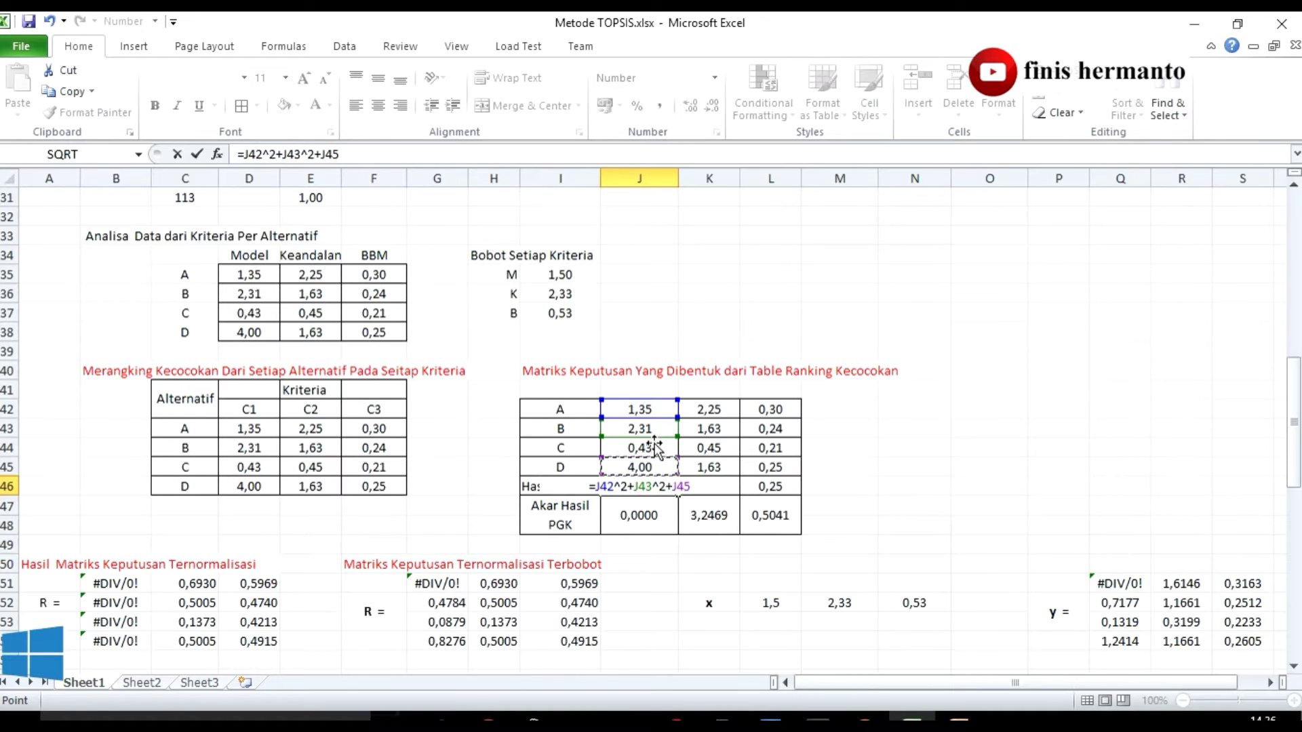
text(^2+)
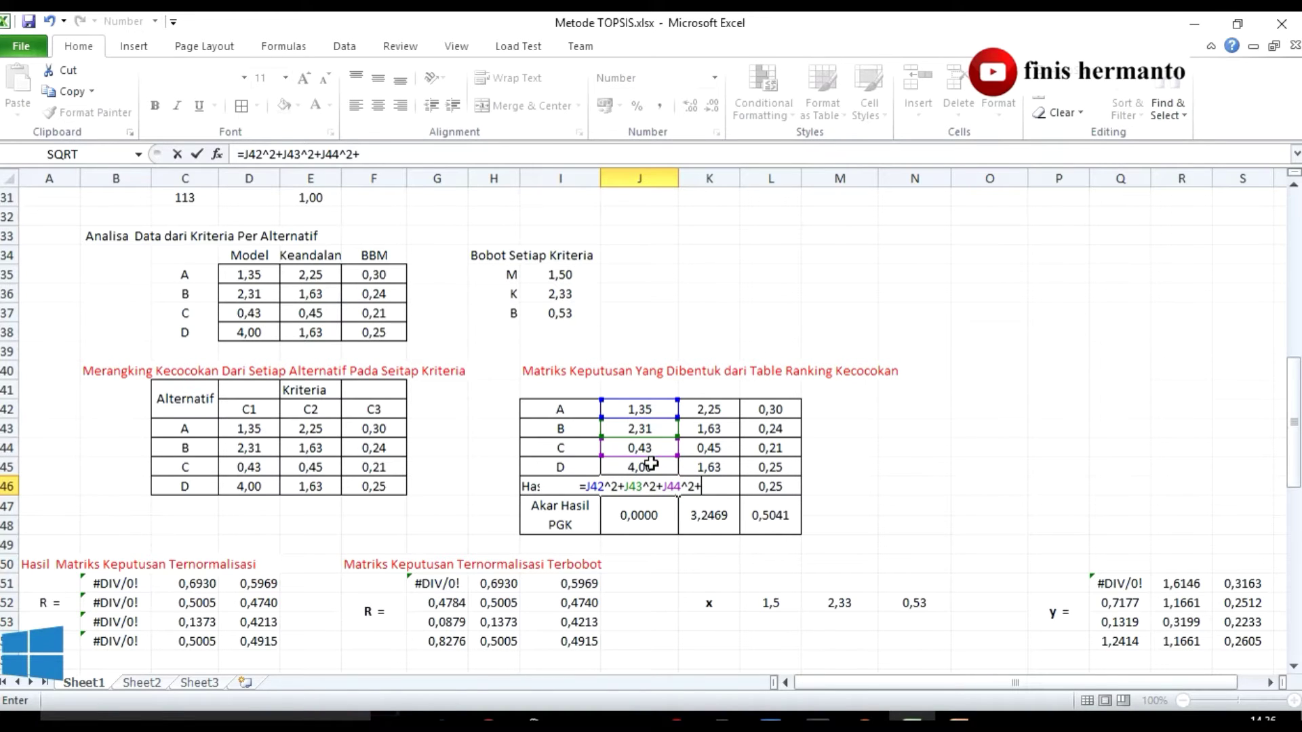
click(651, 464)
text(^2)
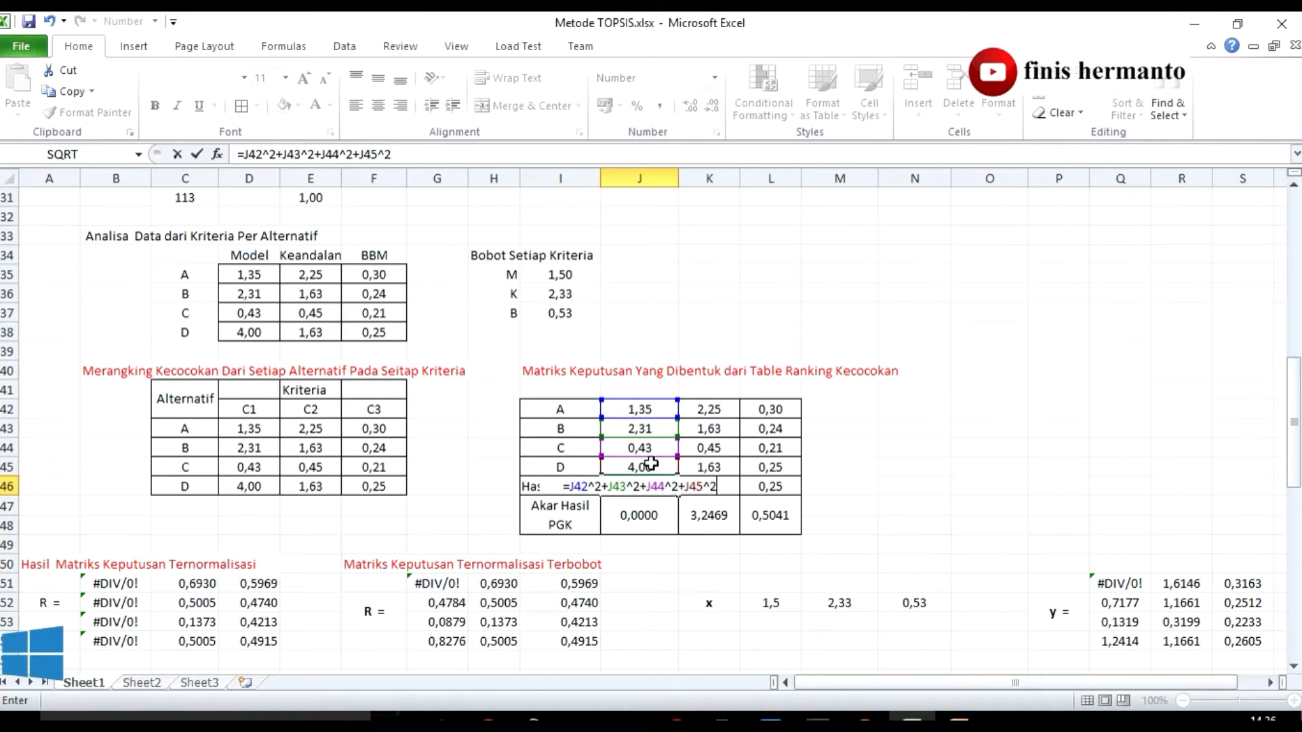
key(Return)
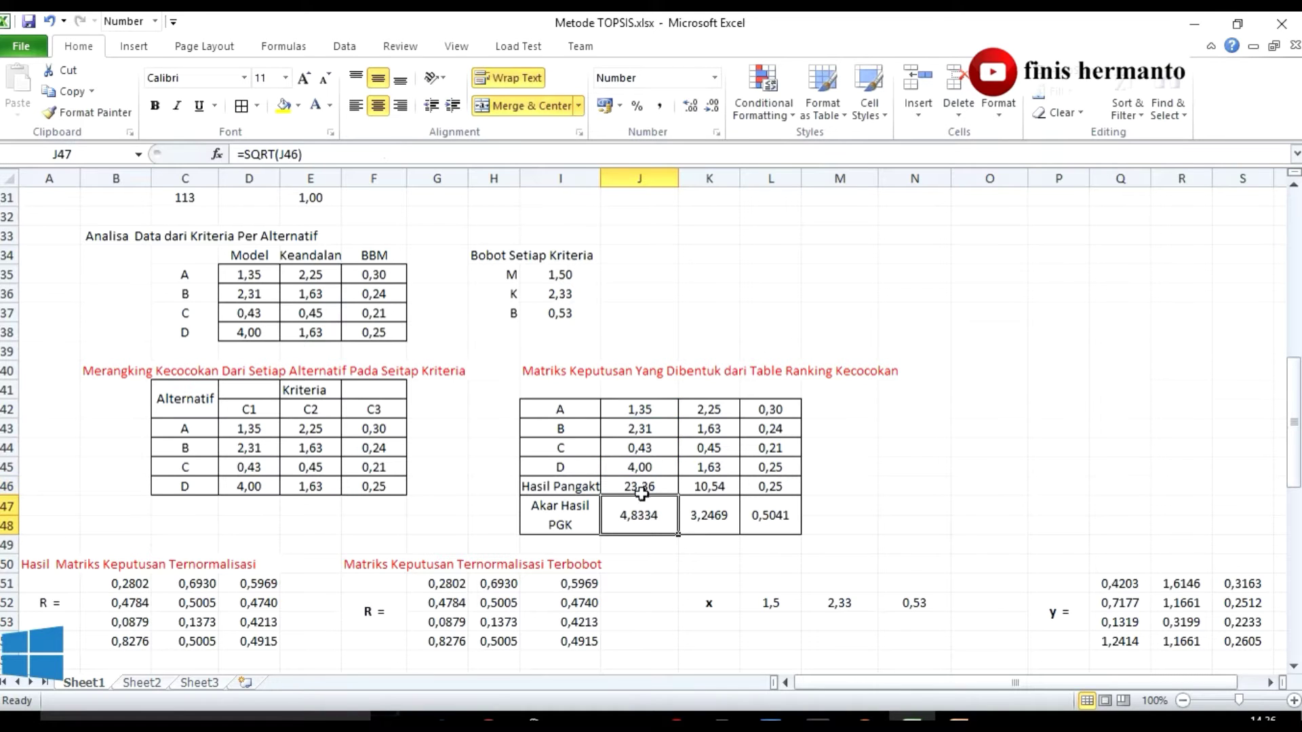
Step: Check the J46 formula against the source values in J42:J45
click(641, 487)
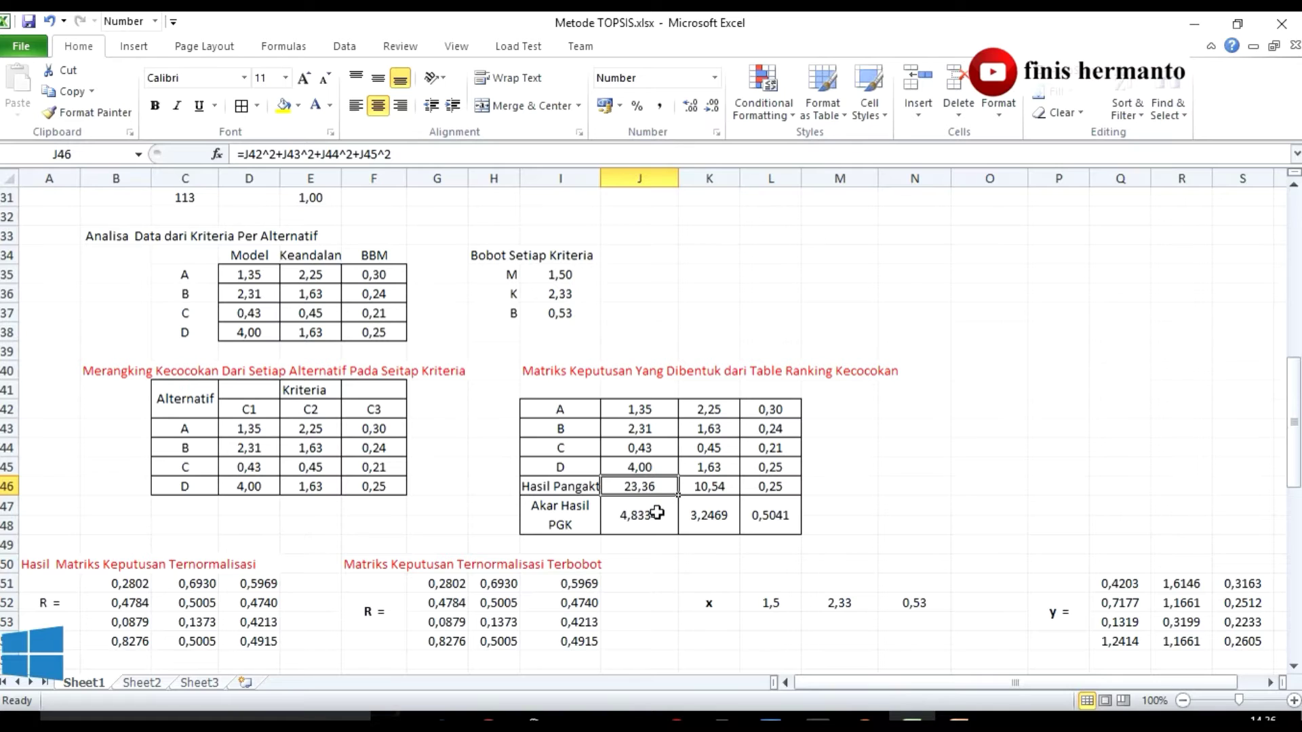
drag(658, 410, 656, 468)
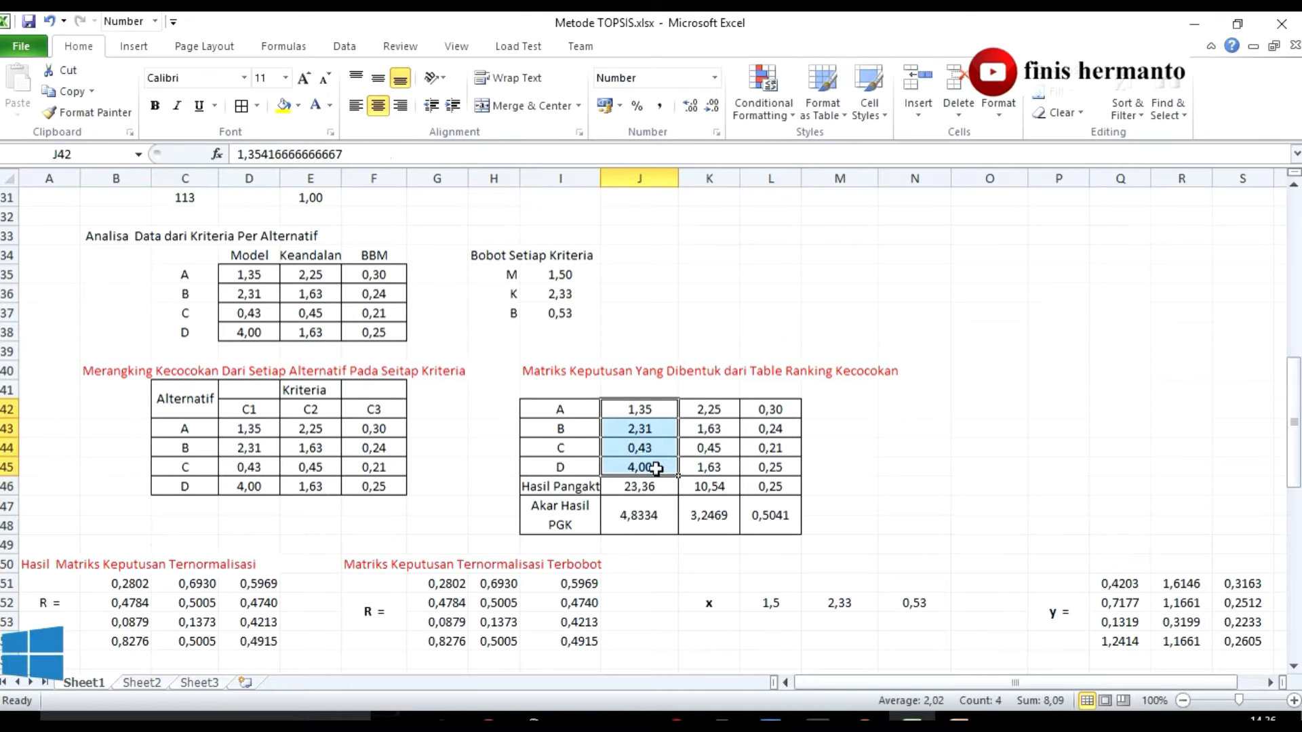
click(650, 485)
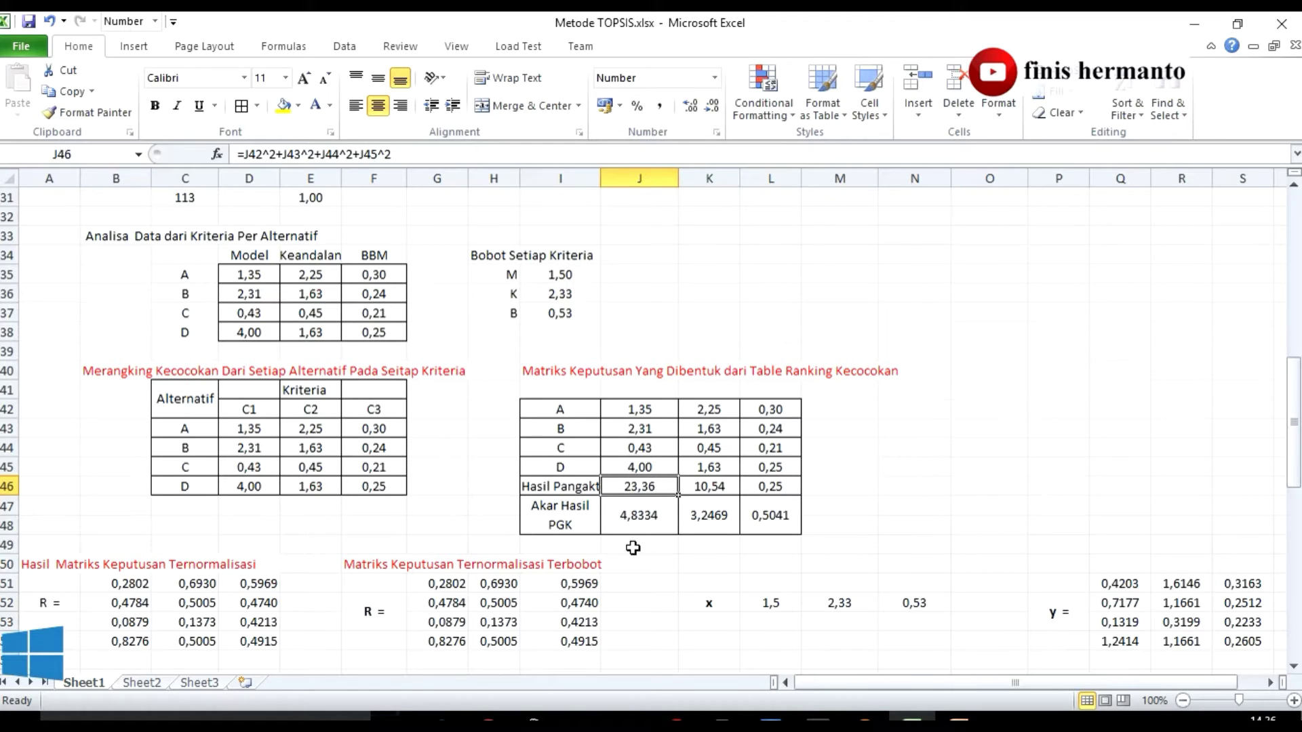
Step: Clear the Akar Hasil PGK cell J47 and re-enter the square root of the Hasil Pangakt value as =SQRT(J46)
click(637, 514)
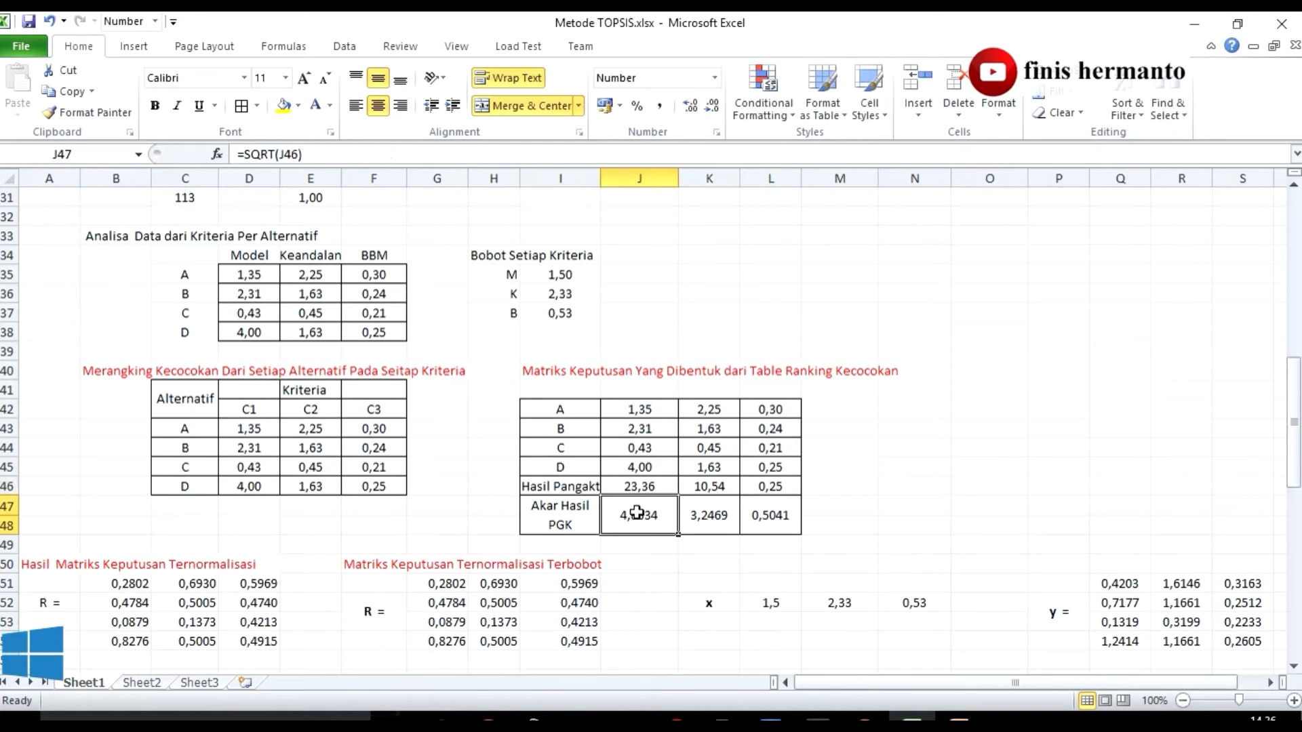
key(Delete)
text(=)
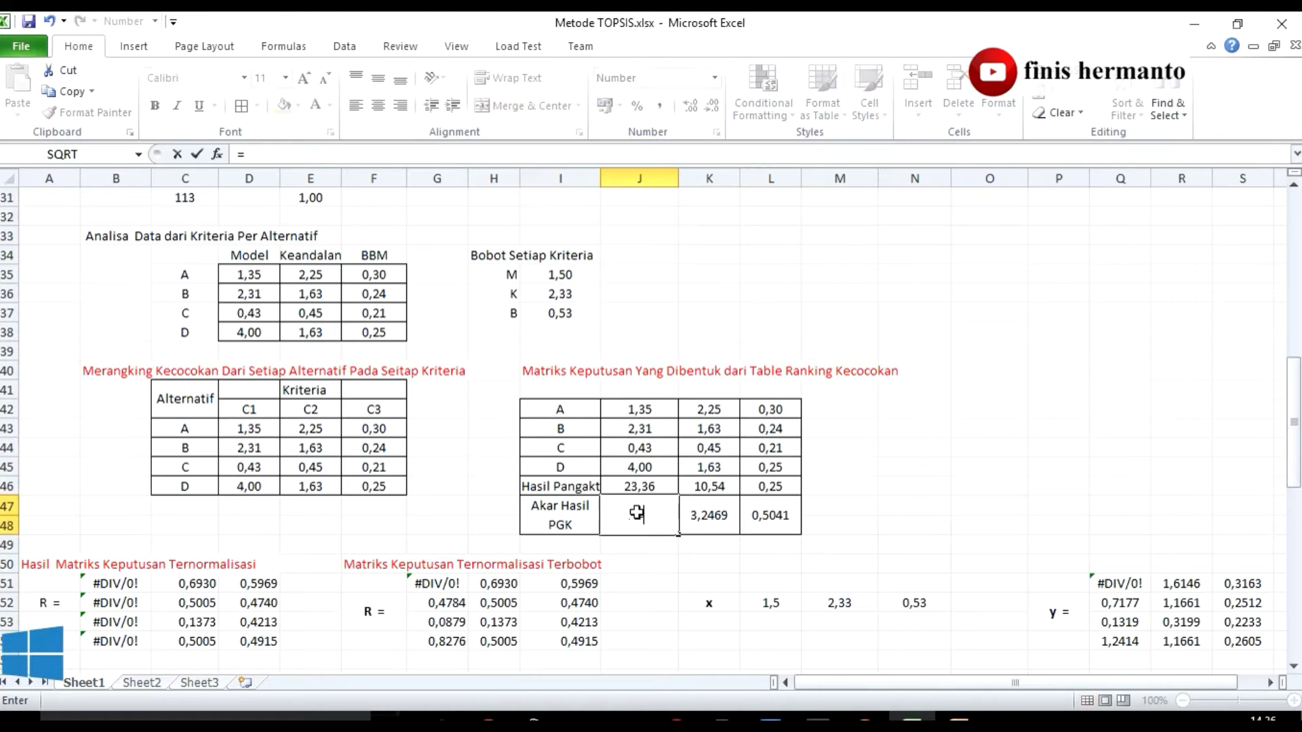
text(sq)
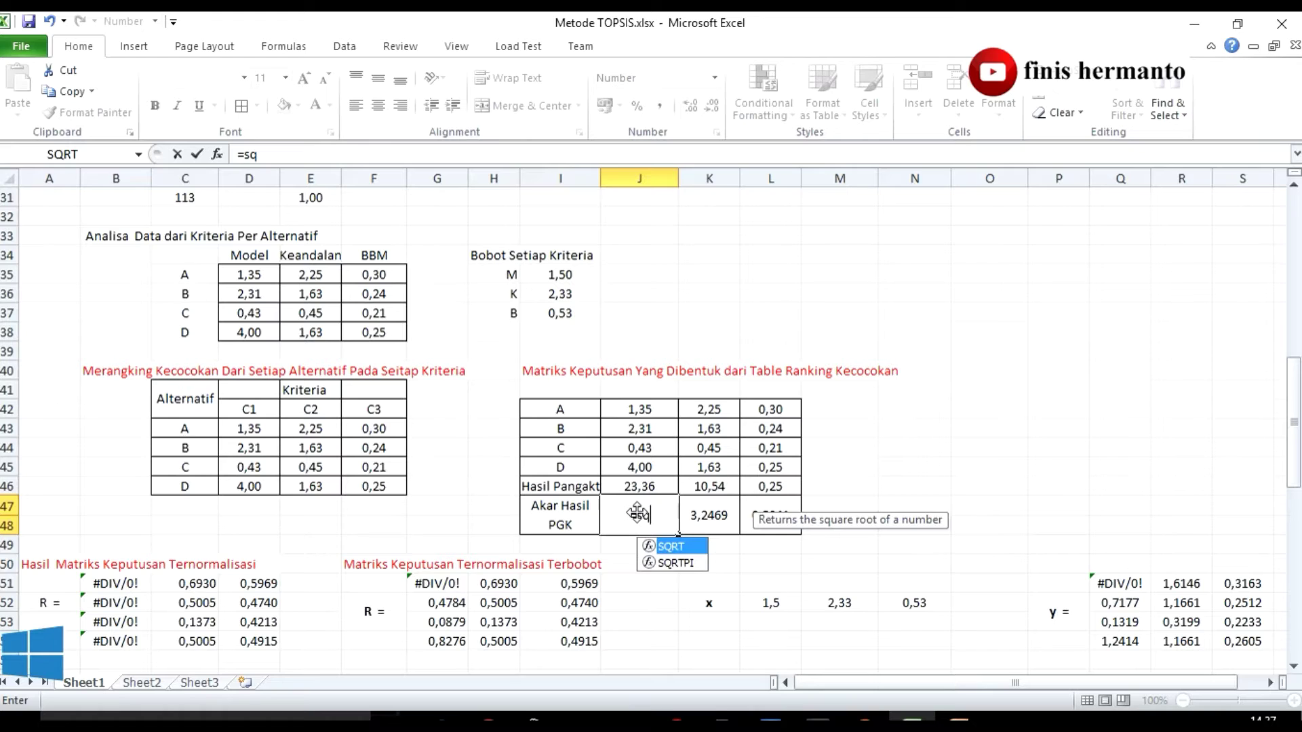
key(Tab)
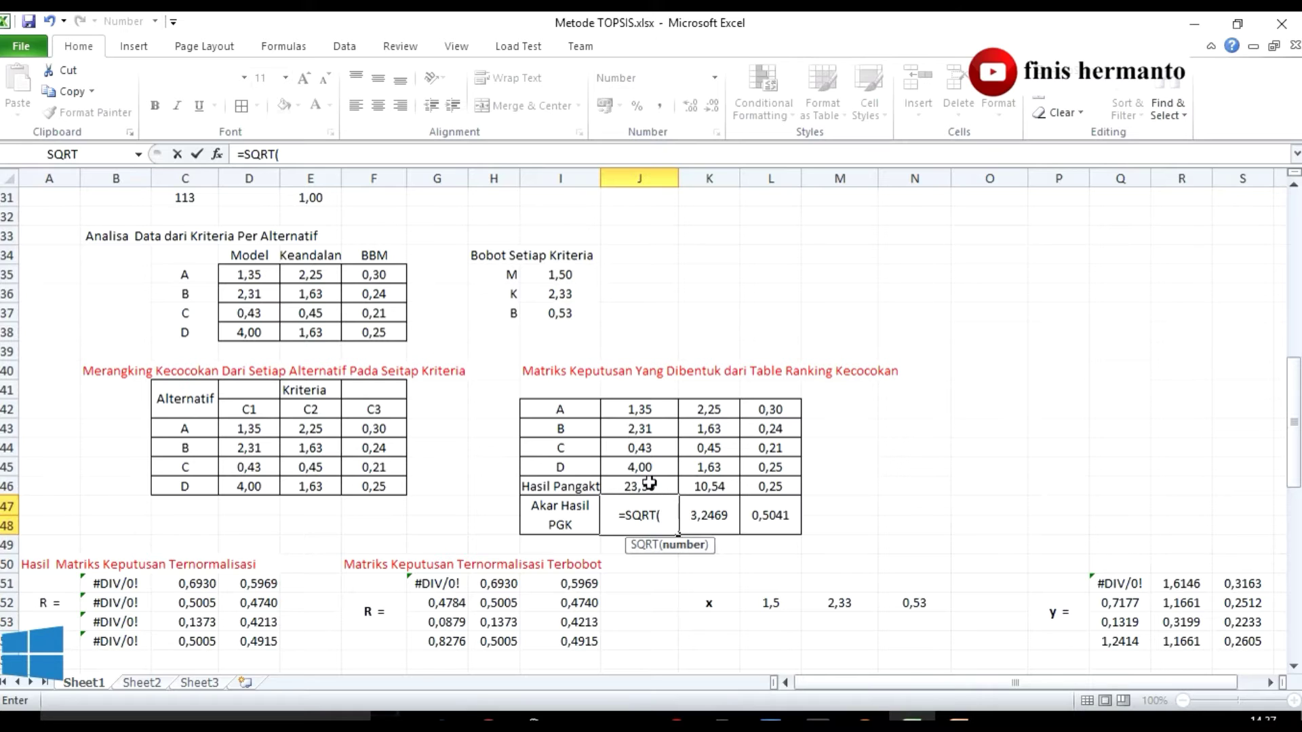
click(649, 483)
key(Return)
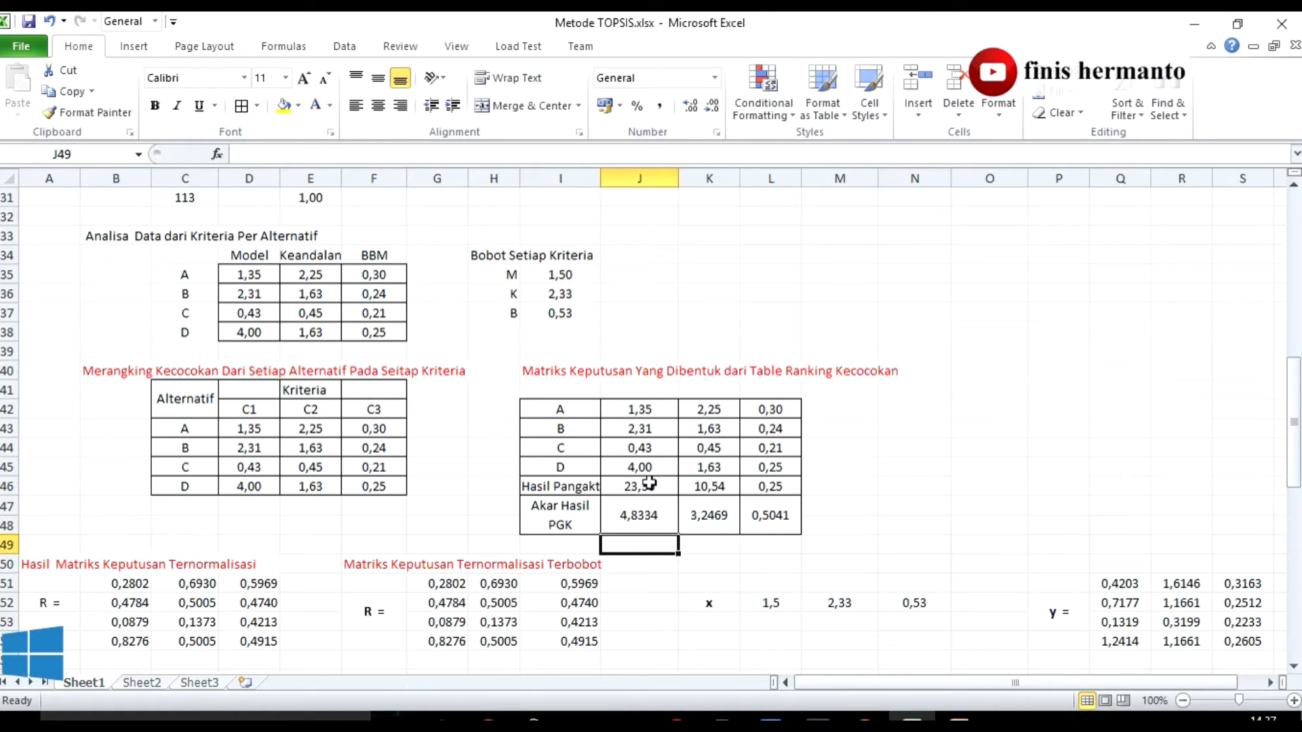
click(651, 501)
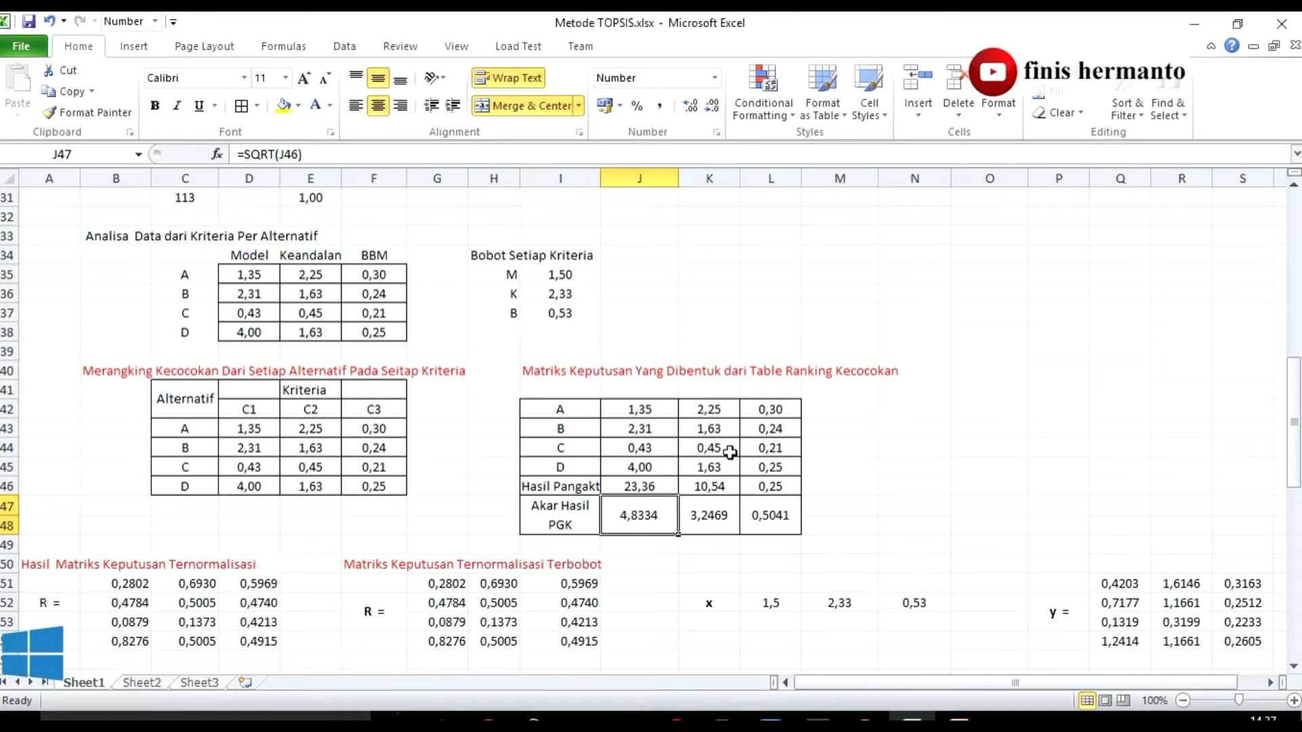
Step: Review the decision matrix values in K43:K46 and L42:L45, plus the Akar Hasil PGK formula in J47
drag(709, 429, 708, 492)
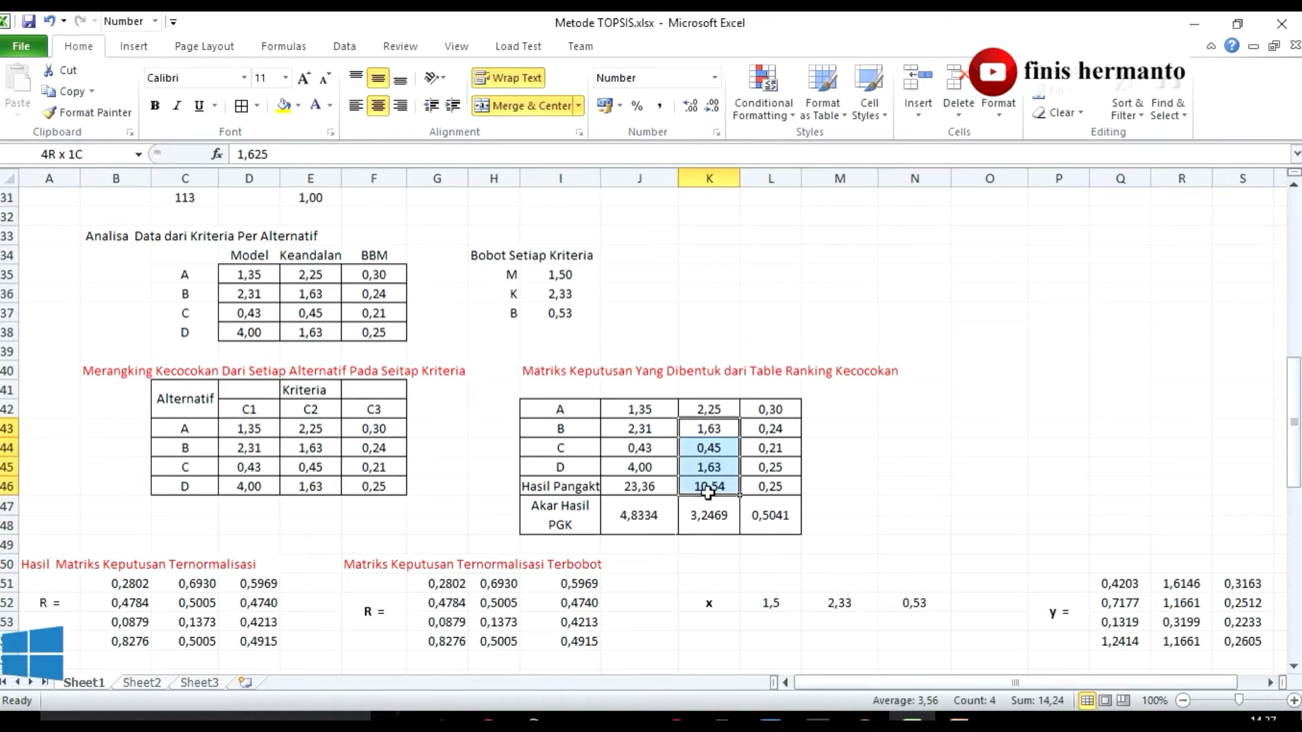
drag(773, 409, 777, 468)
click(882, 467)
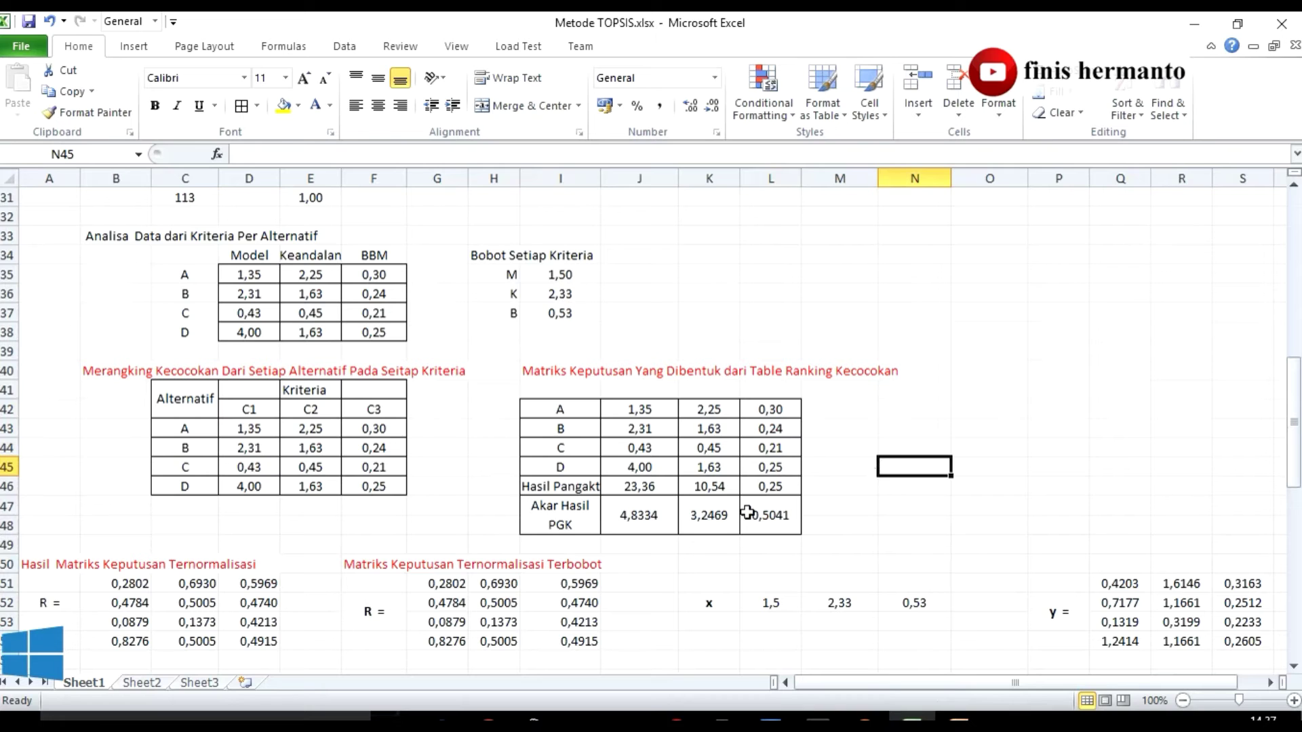
click(618, 523)
Step: Clear B51 in the Hasil Matriks Keputusan Ternormalisasi and re-enter alternative A's normalized value as =J42/J47
scroll(834, 502, down, 2)
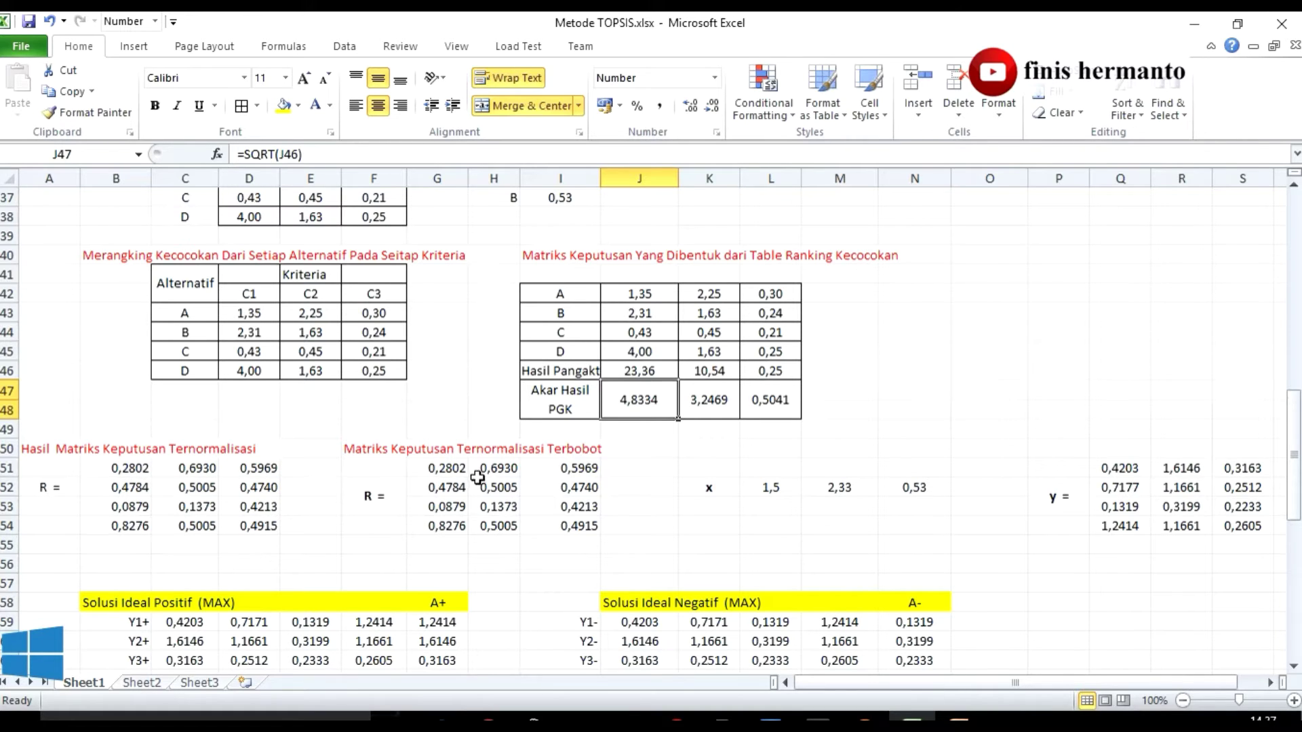
click(122, 472)
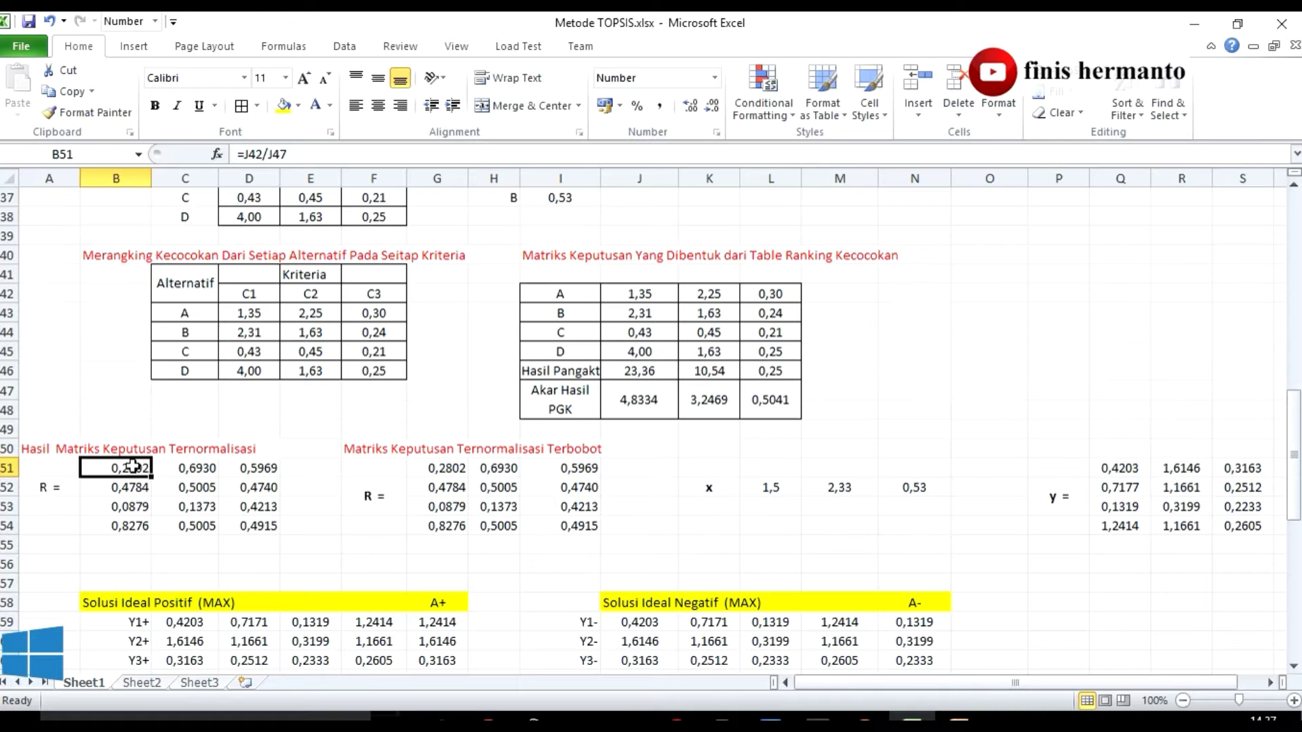
key(Delete)
text(=)
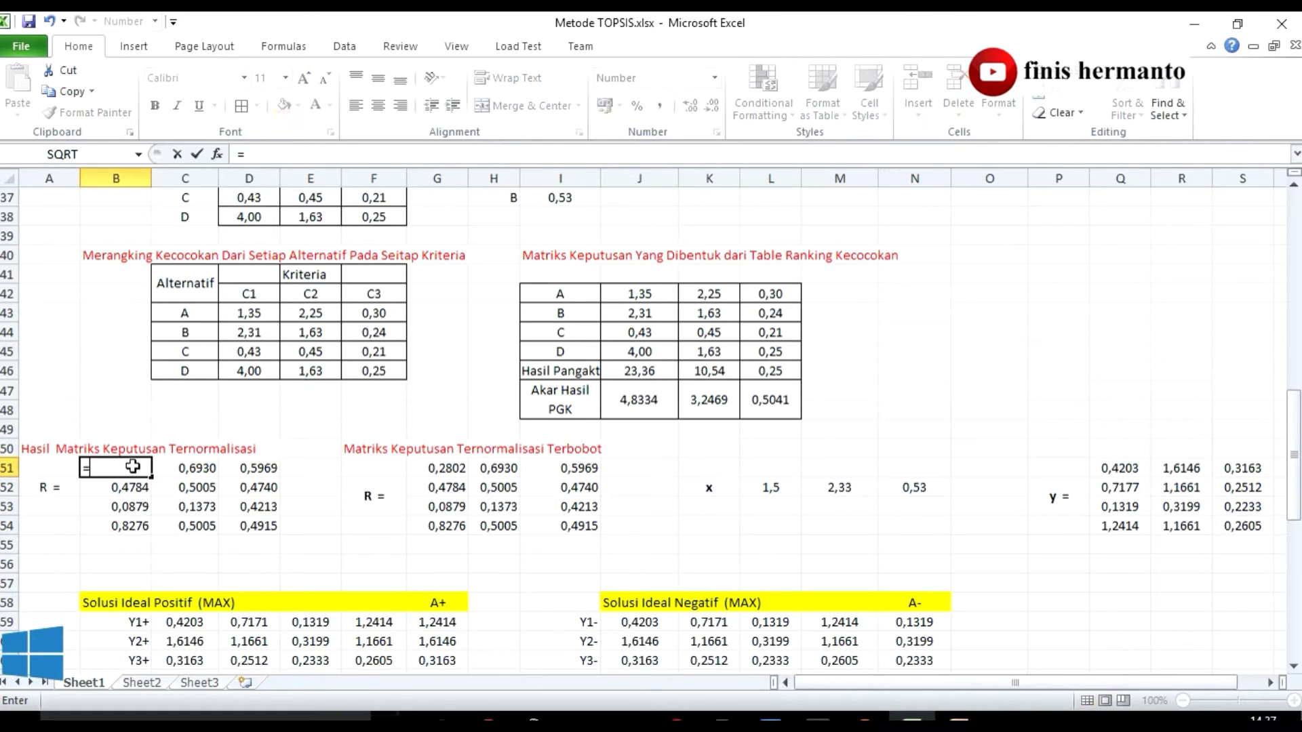
click(649, 293)
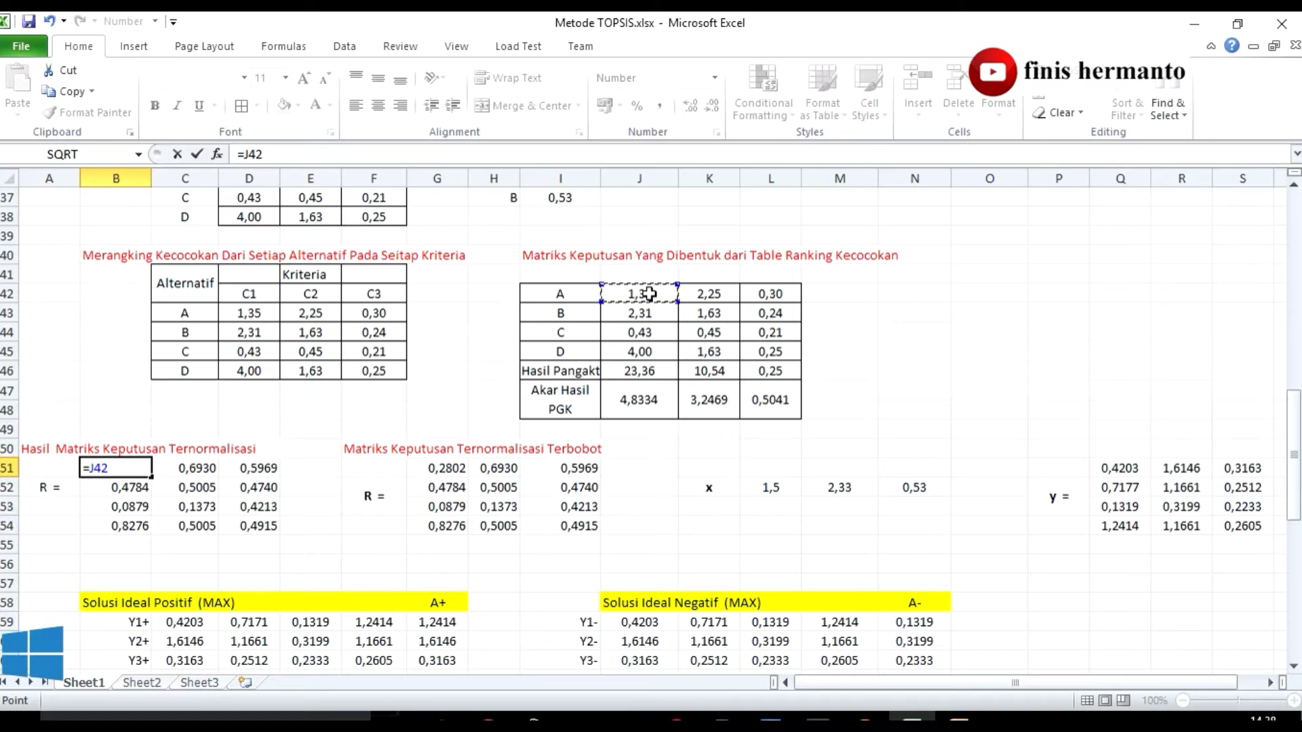
text(/)
click(640, 403)
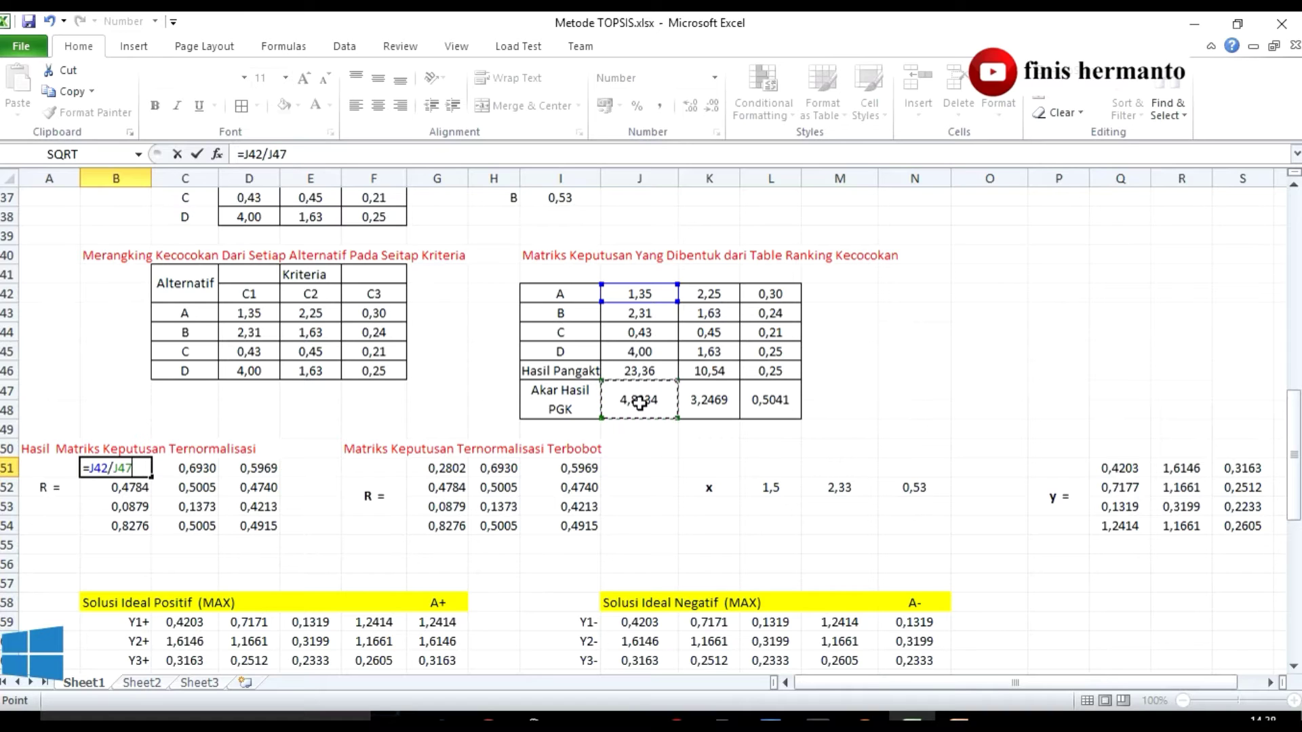
key(Return)
click(132, 470)
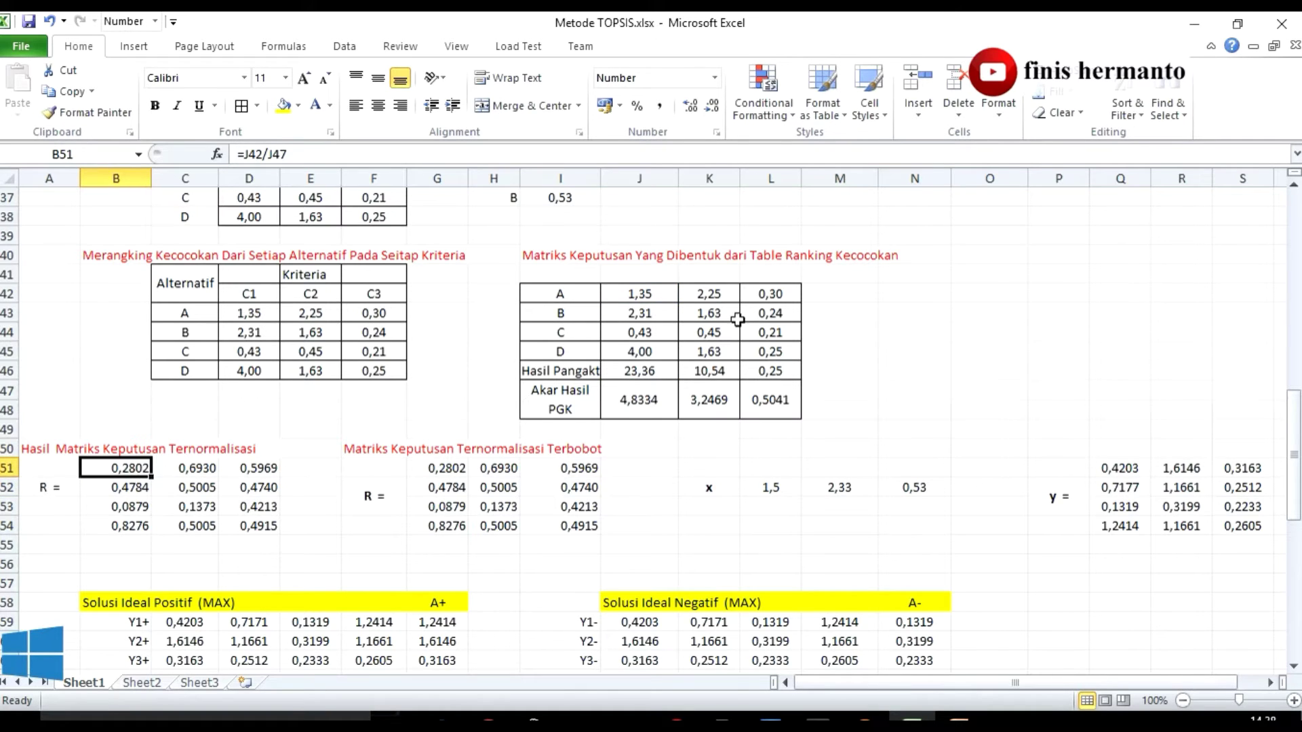
Step: Clear B52 in the Hasil Matriks Keputusan Ternormalisasi and re-enter alternative B's normalized value as =J43/J47
click(146, 485)
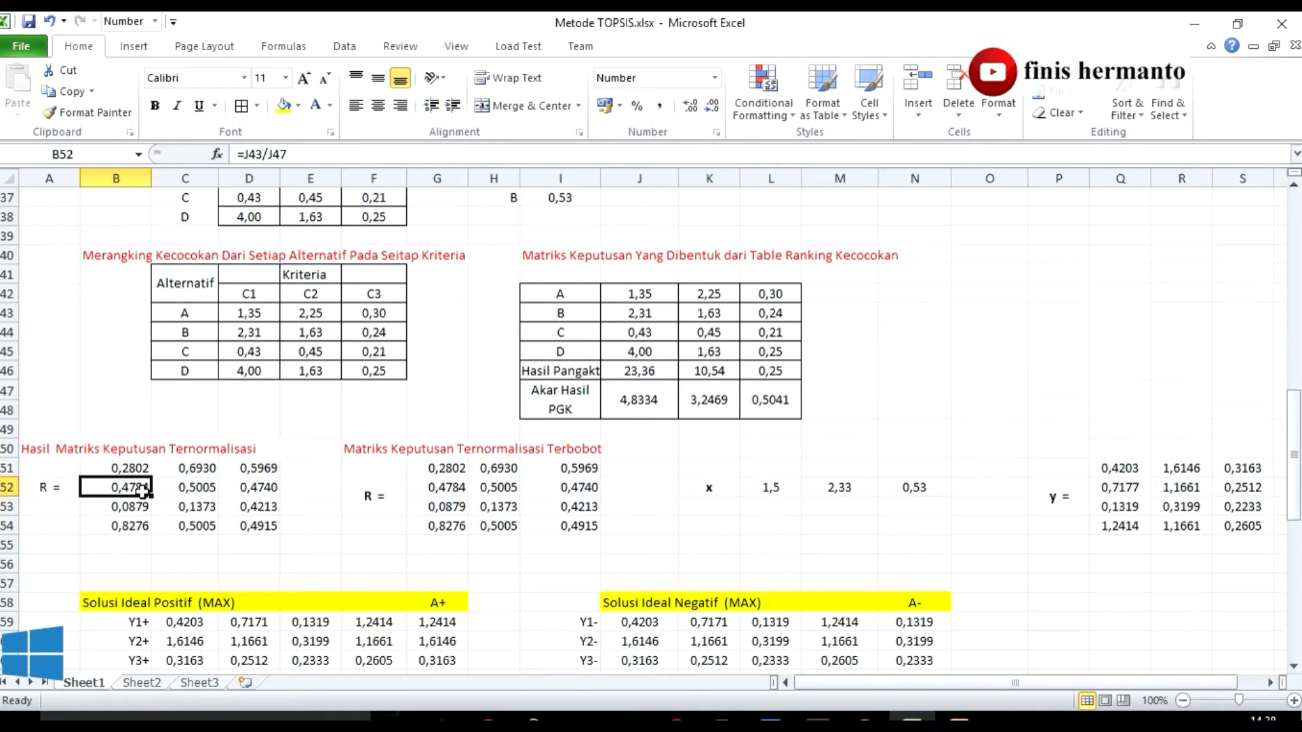
key(Delete)
text(=)
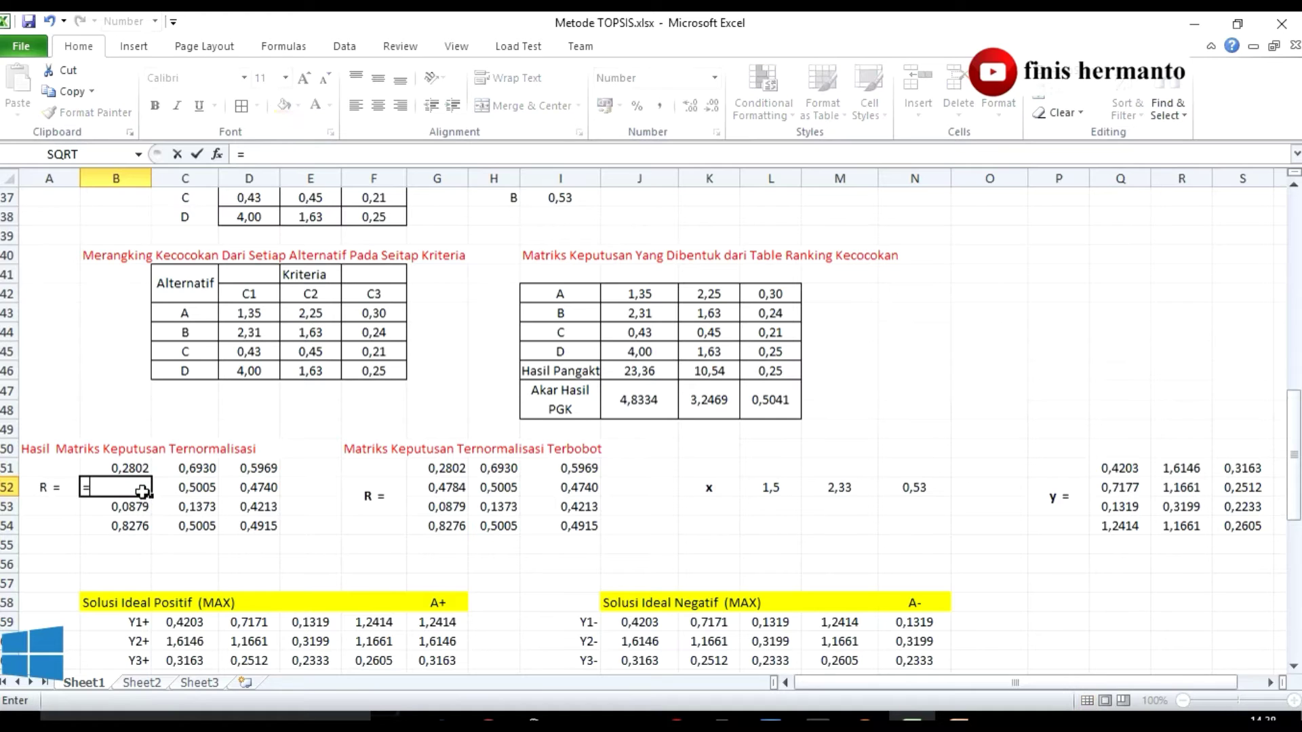
click(635, 314)
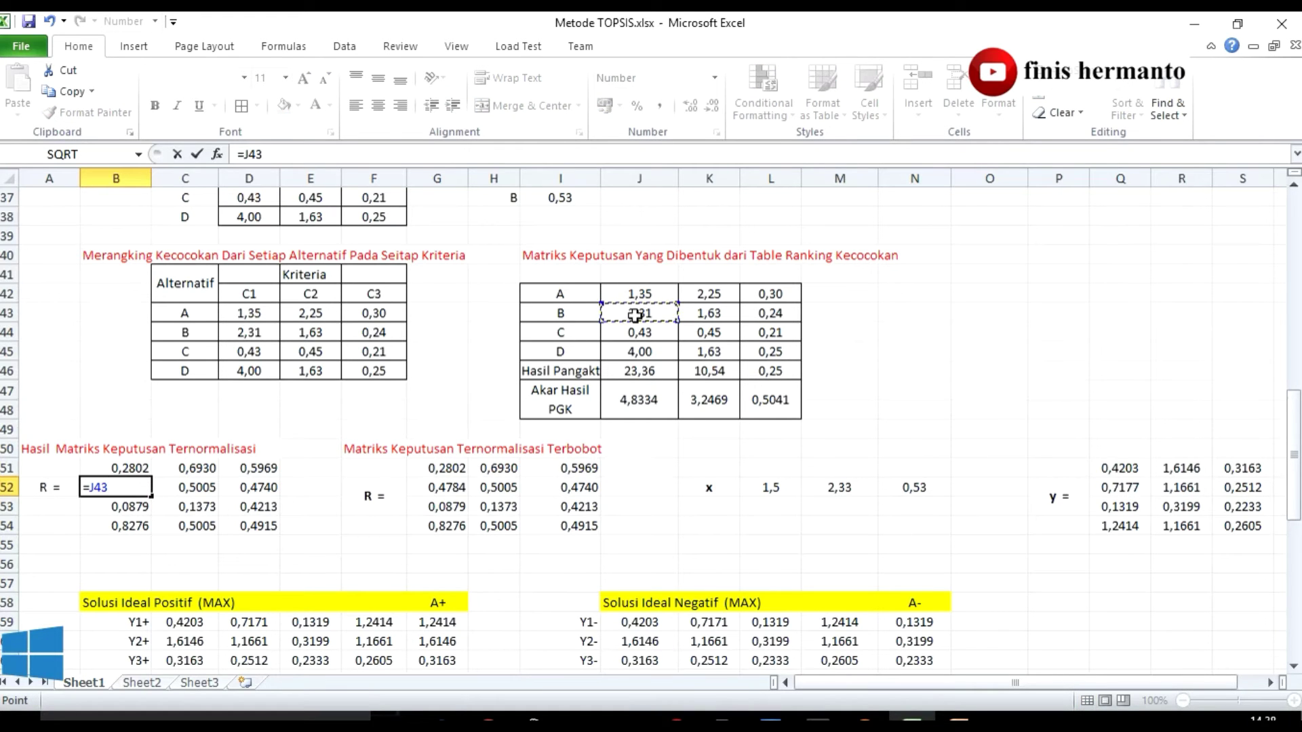
text(/)
click(631, 405)
key(Return)
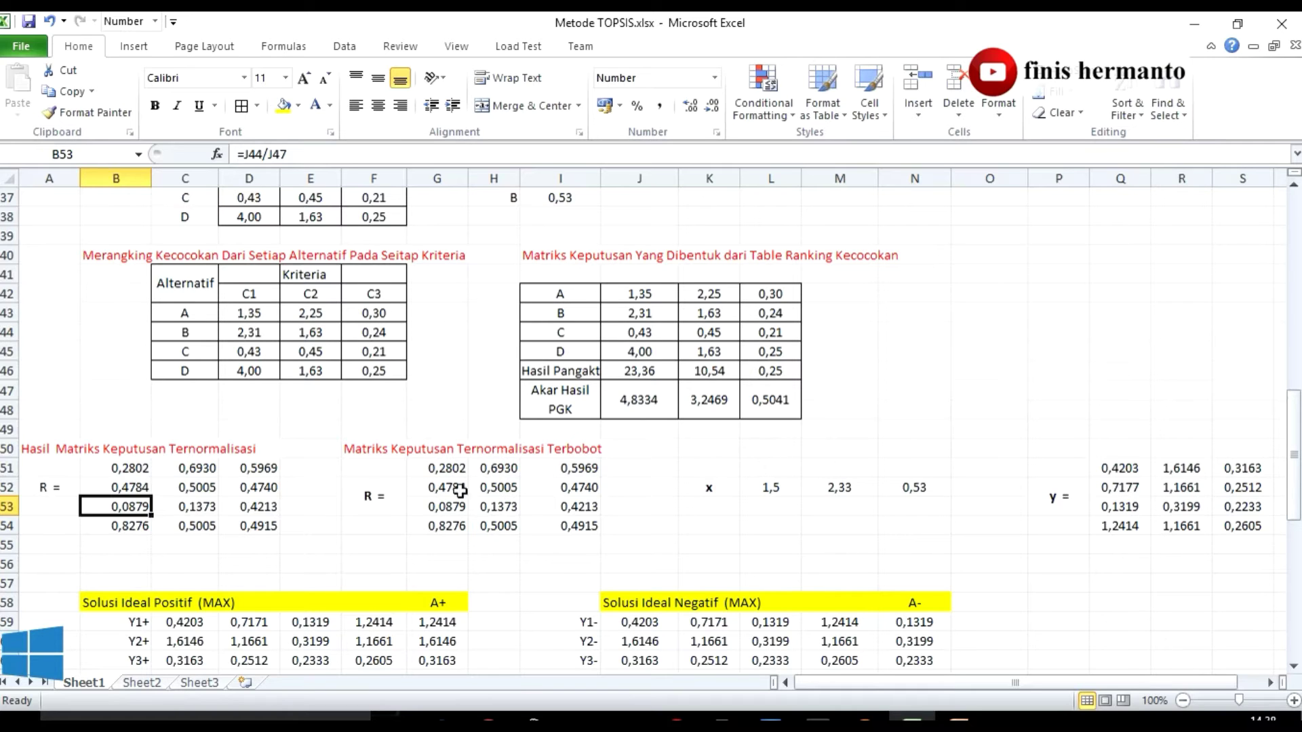
Step: Review the Matriks Keputusan Ternormalisasi Terbobot values in G51:I54 and the criteria weights in L52:N52
drag(447, 468, 582, 533)
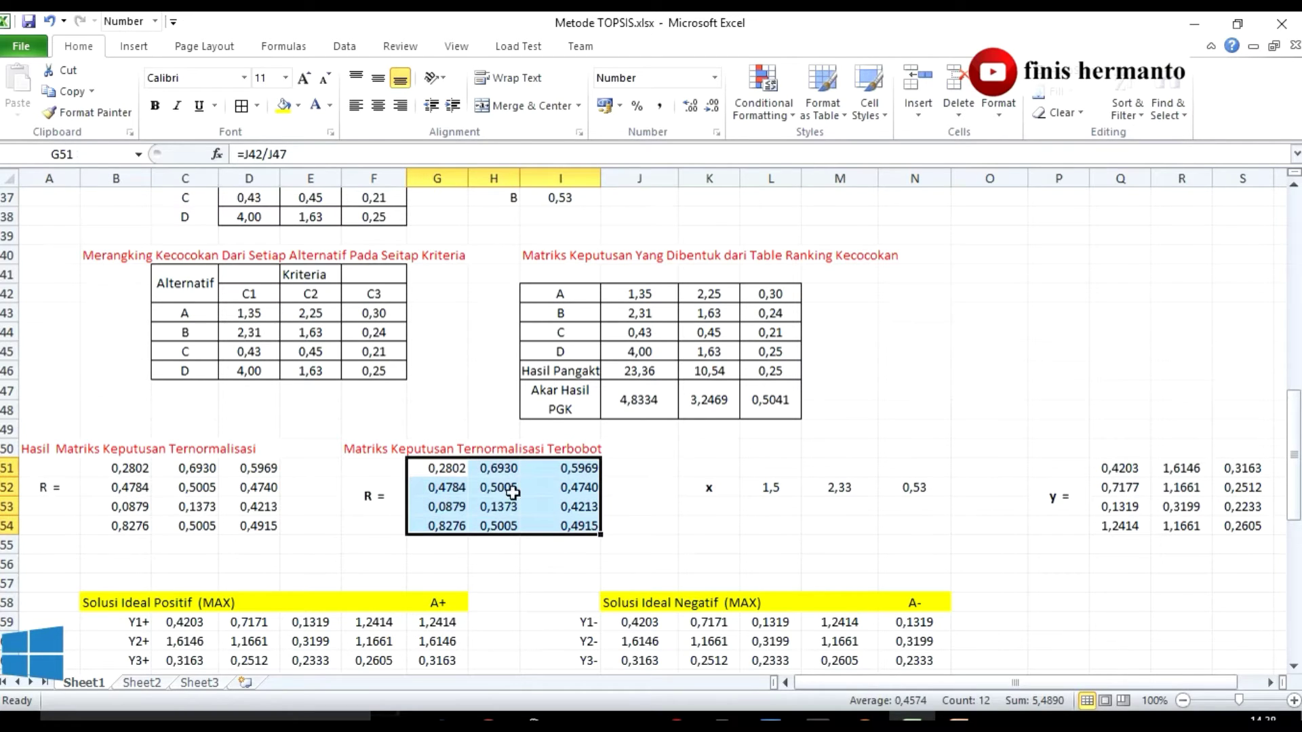
click(444, 472)
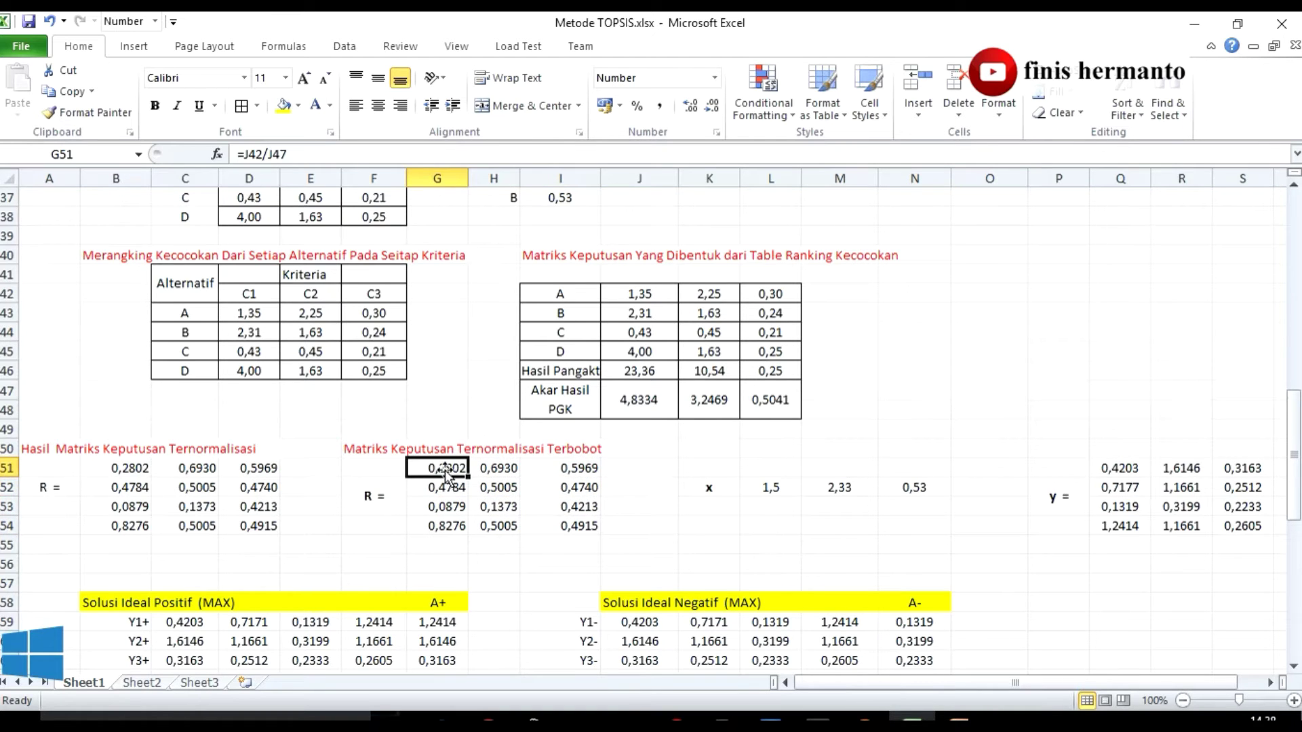
drag(445, 473, 542, 524)
click(625, 509)
click(712, 492)
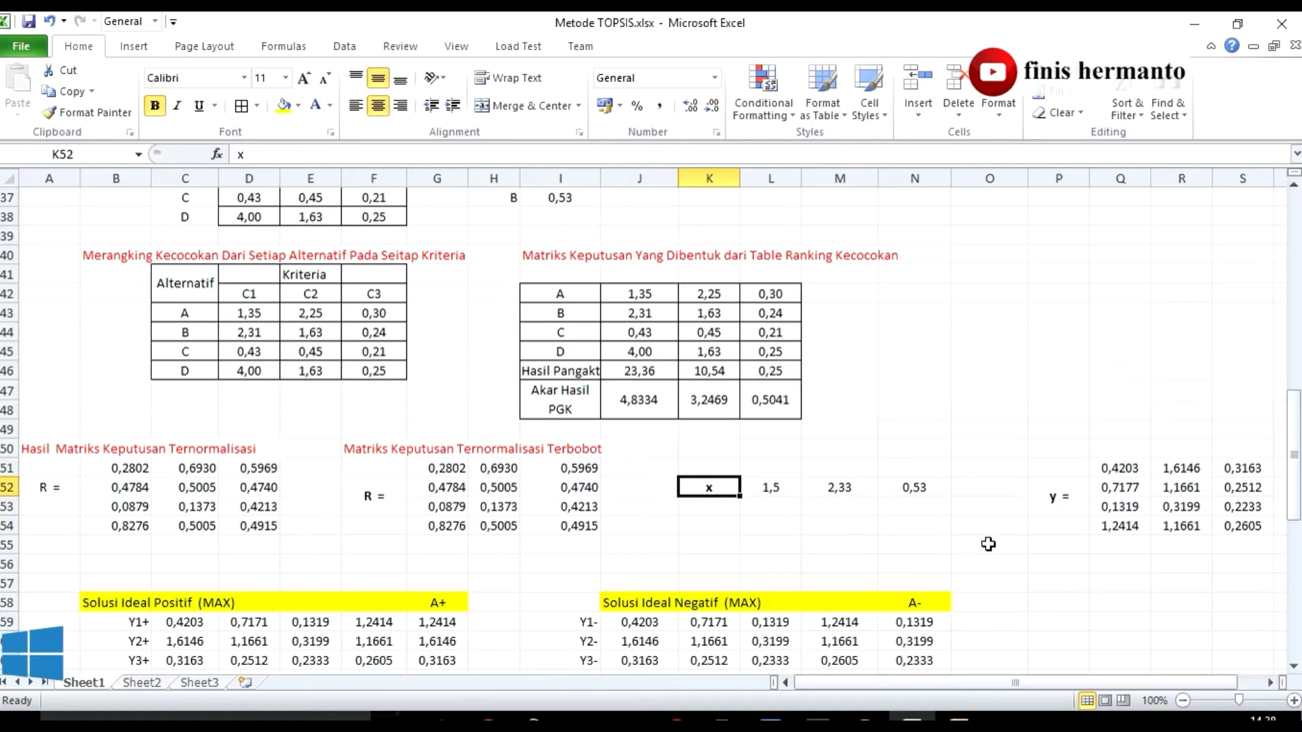
click(771, 492)
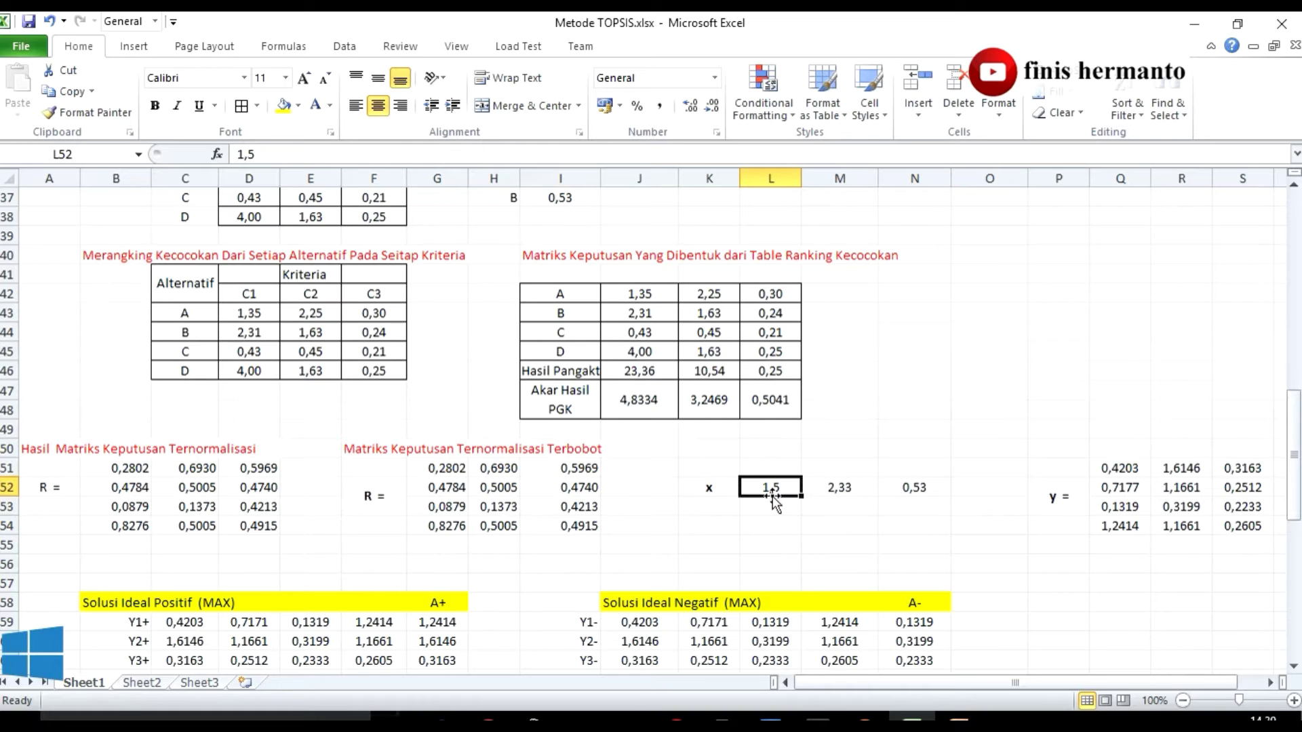
click(833, 489)
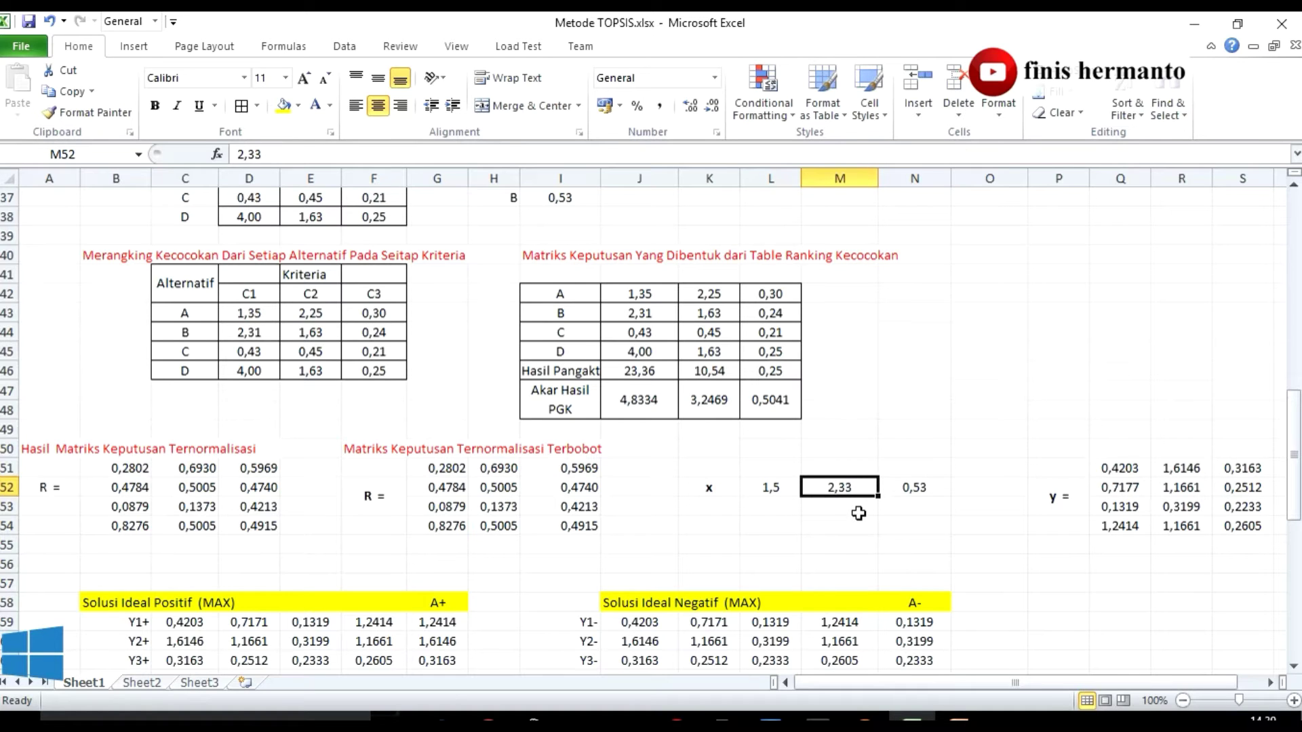
click(919, 487)
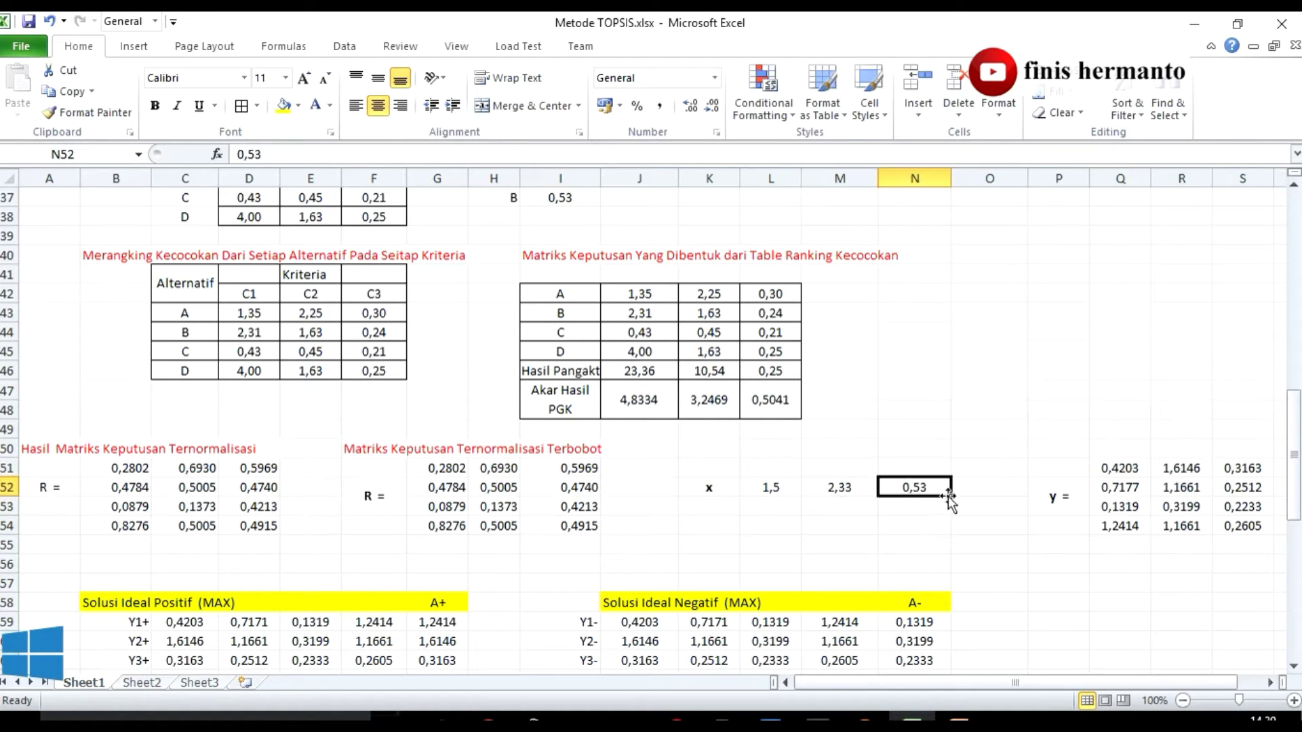
Step: Clear the Model criterion's RATA-RATA cell N7 in the criteria table and enter =AVERAGE(L7)
scroll(977, 441, up, 9)
scroll(981, 416, up, 3)
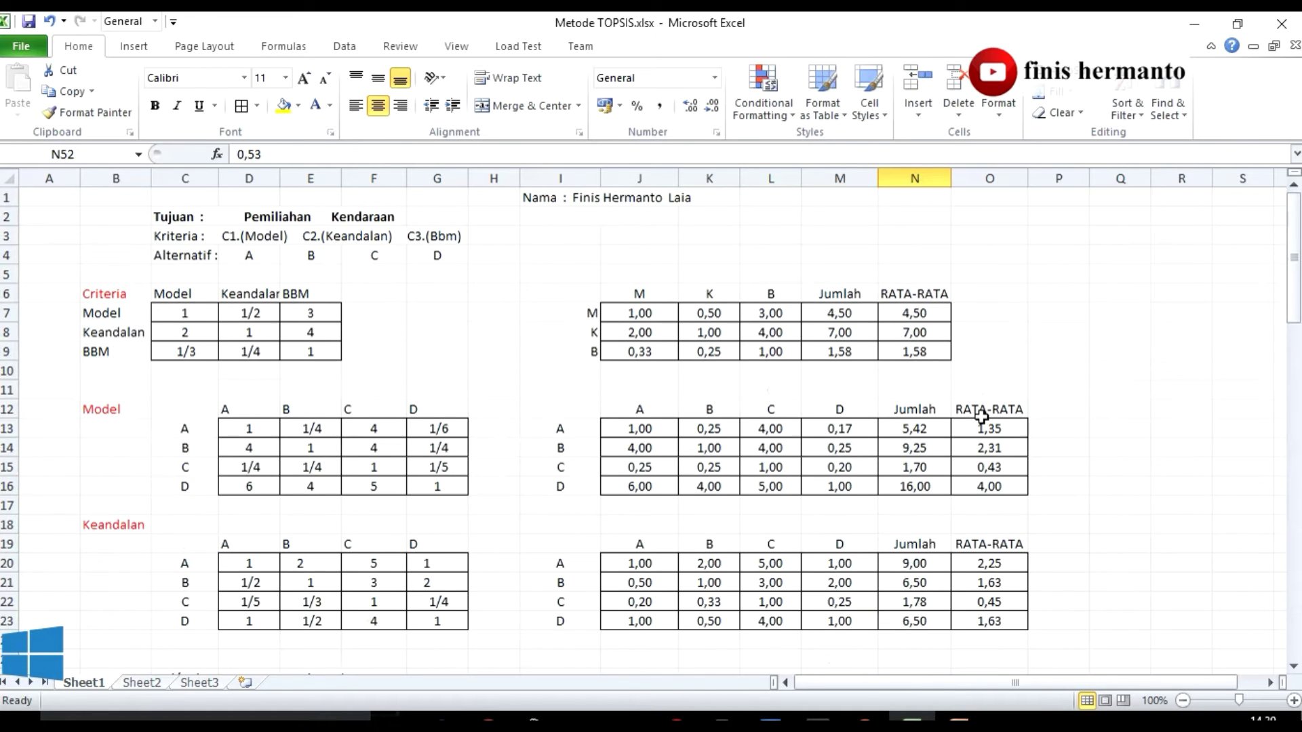
click(929, 312)
key(Delete)
text(av)
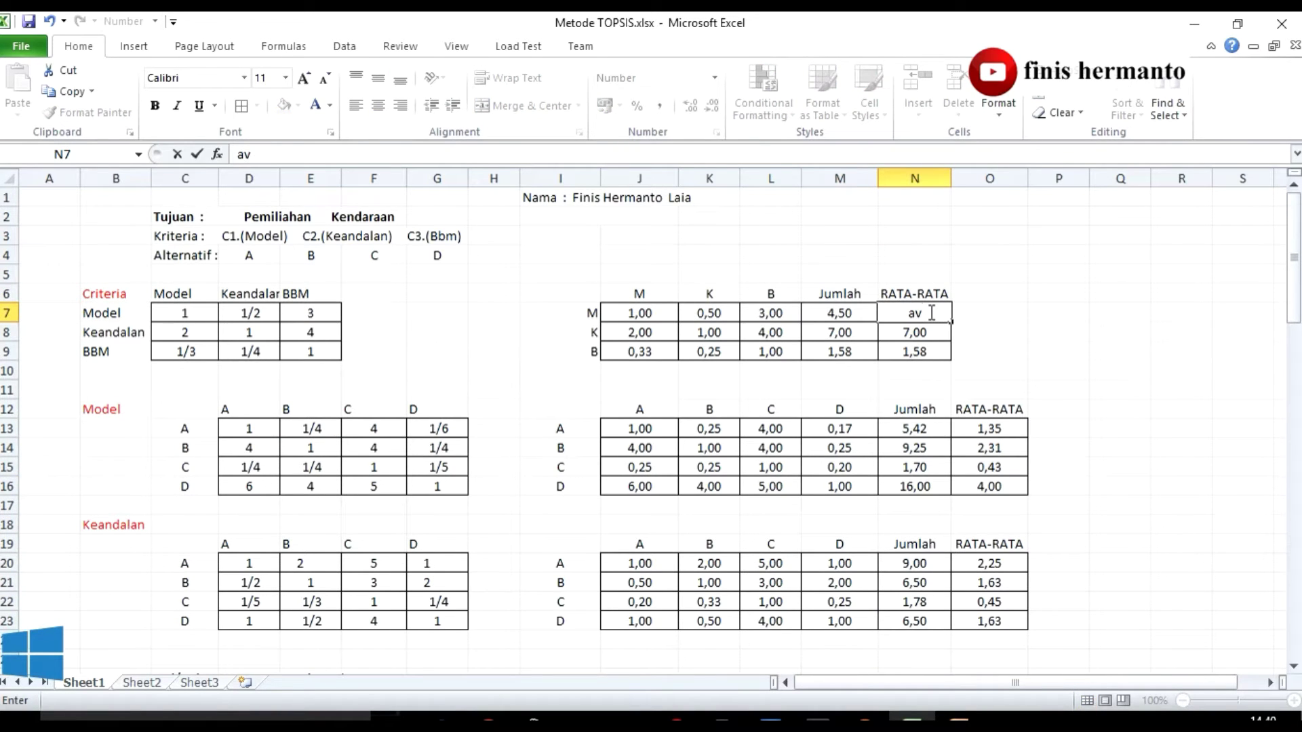
key(Home)
click(929, 312)
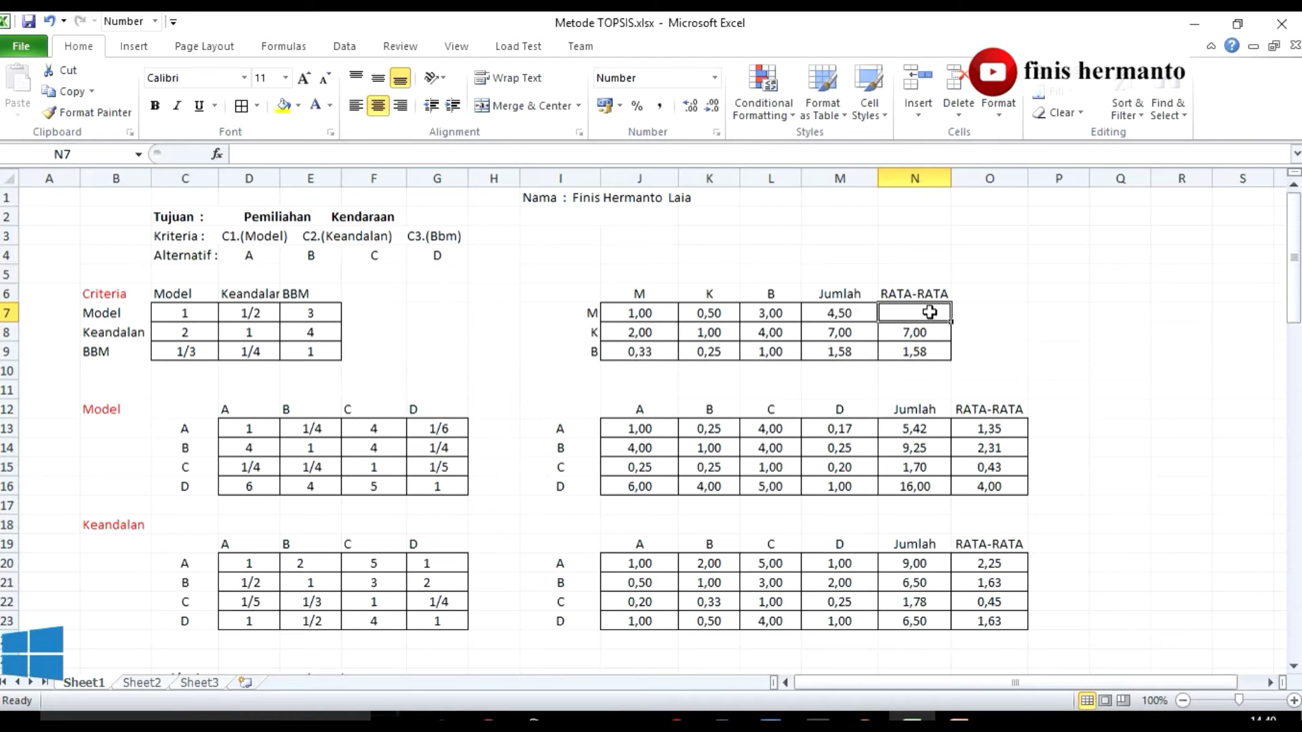
text(=av)
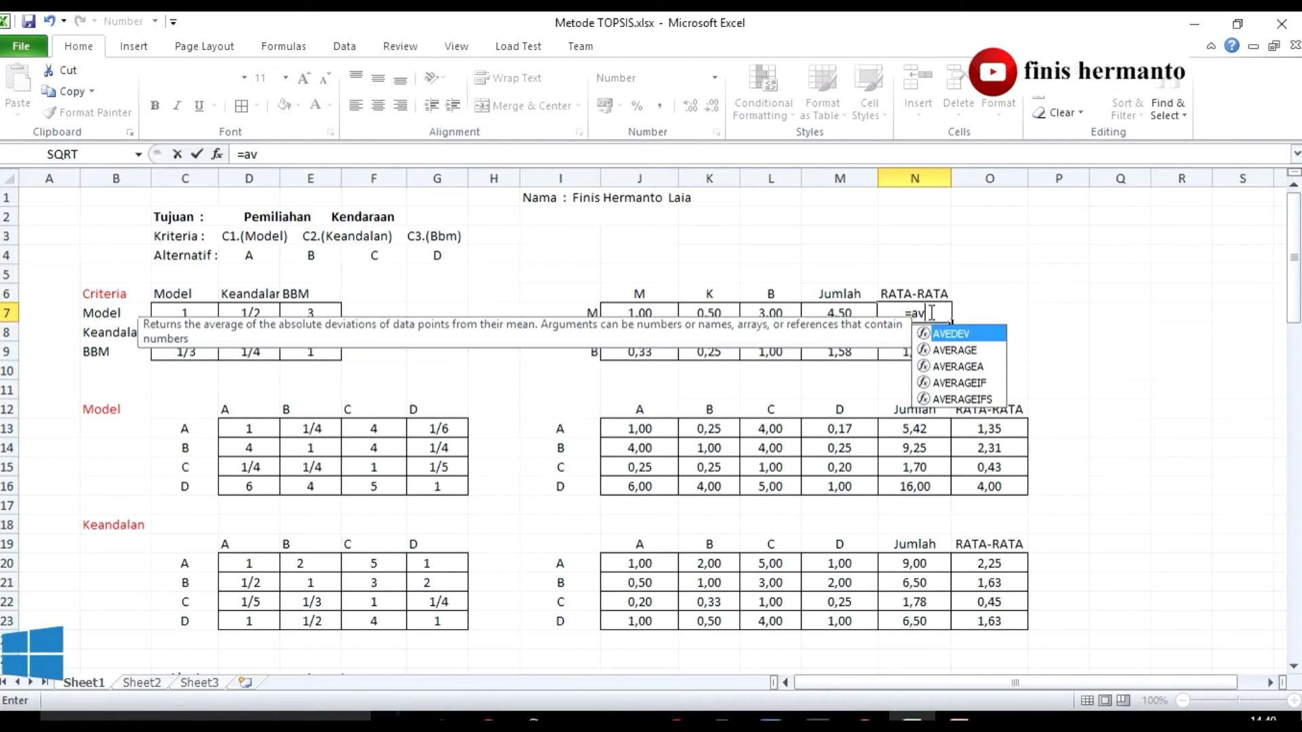
text(er)
key(Tab)
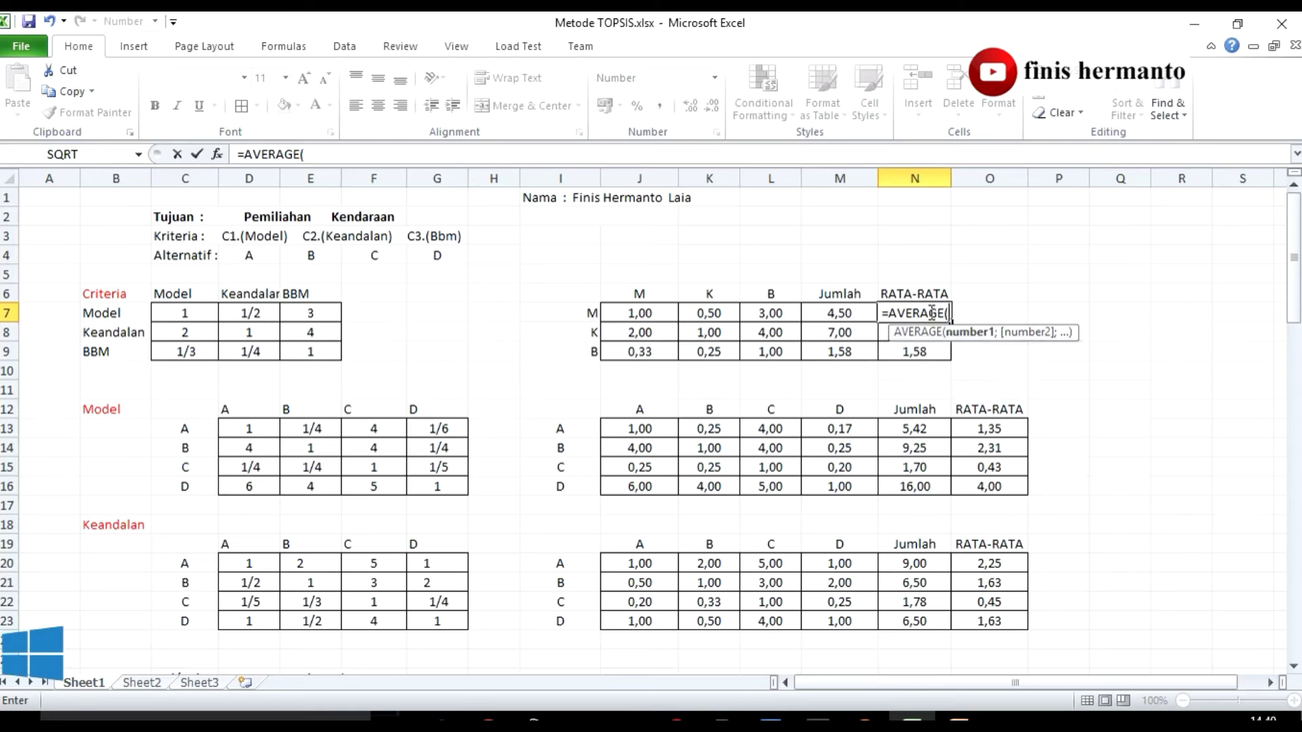
drag(634, 311, 742, 311)
click(751, 308)
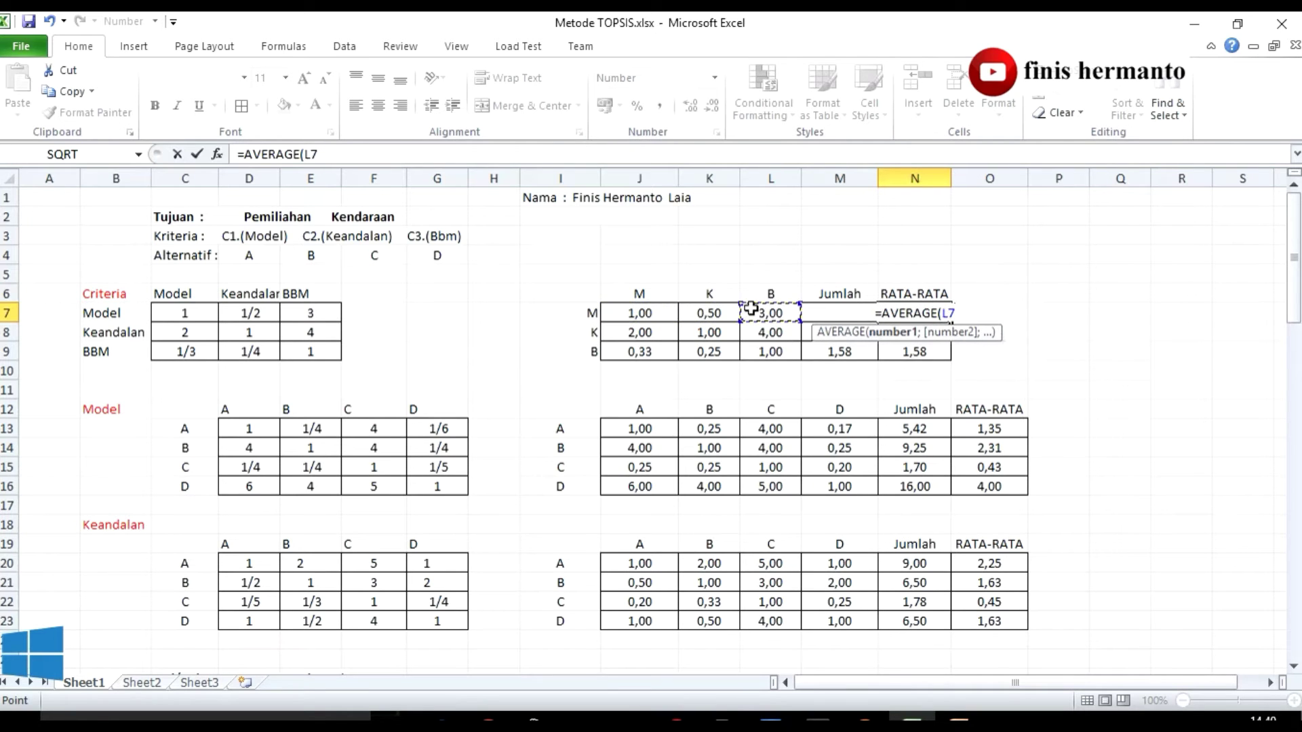
key(Return)
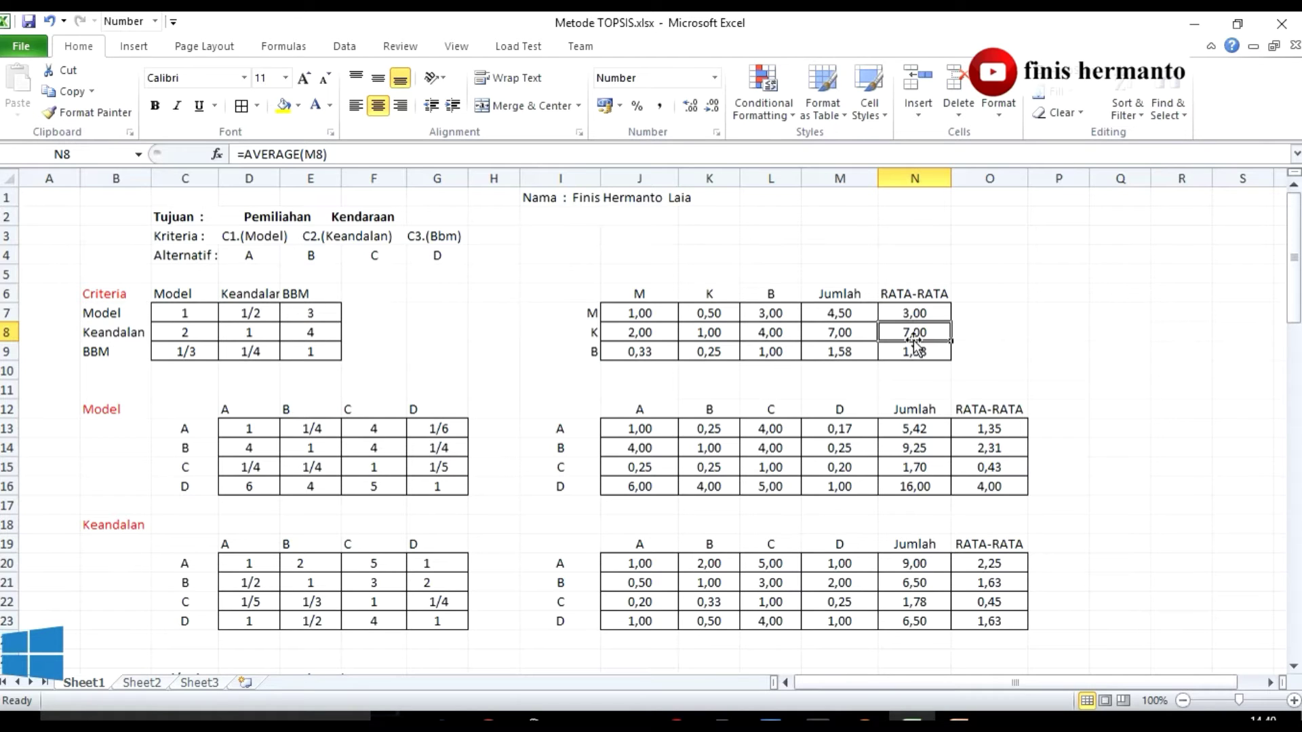
Step: Replace the Keandalan criterion's RATA-RATA formula in N8 with =AVERAGE(J8:L8)
key(Delete)
text(=)
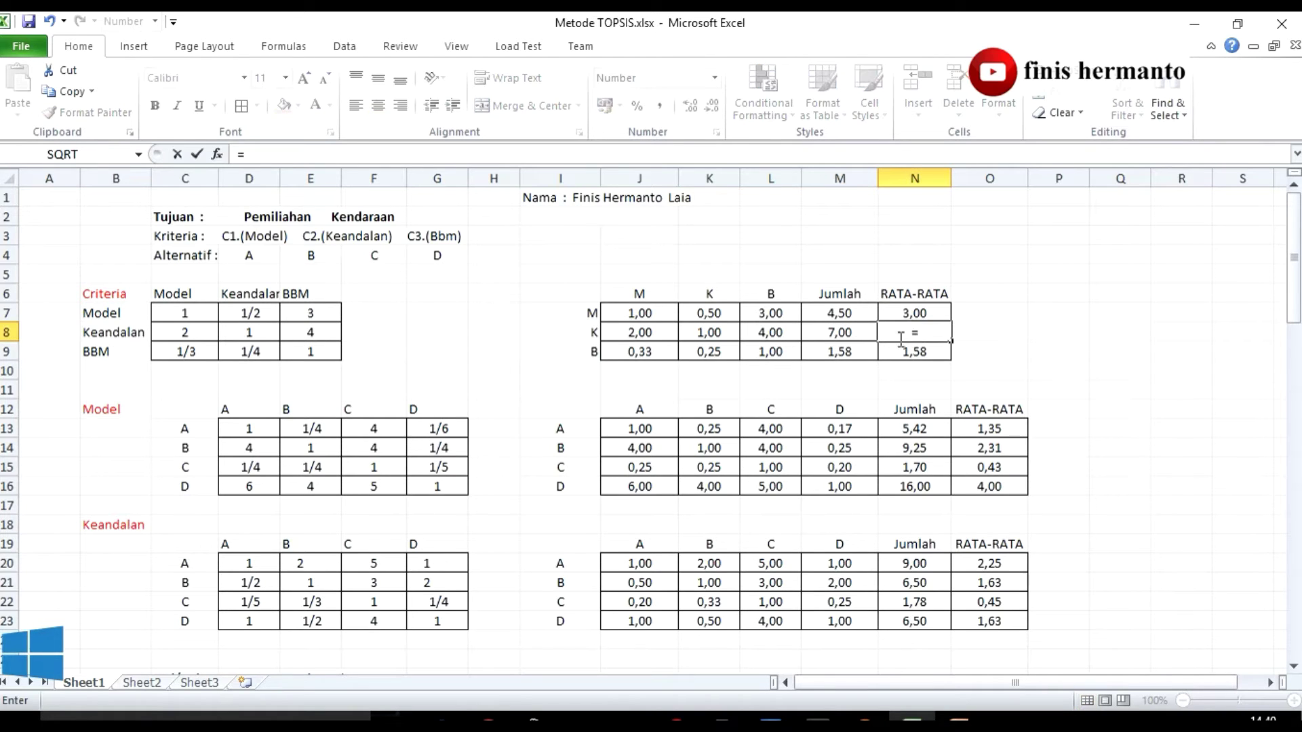
text(aver)
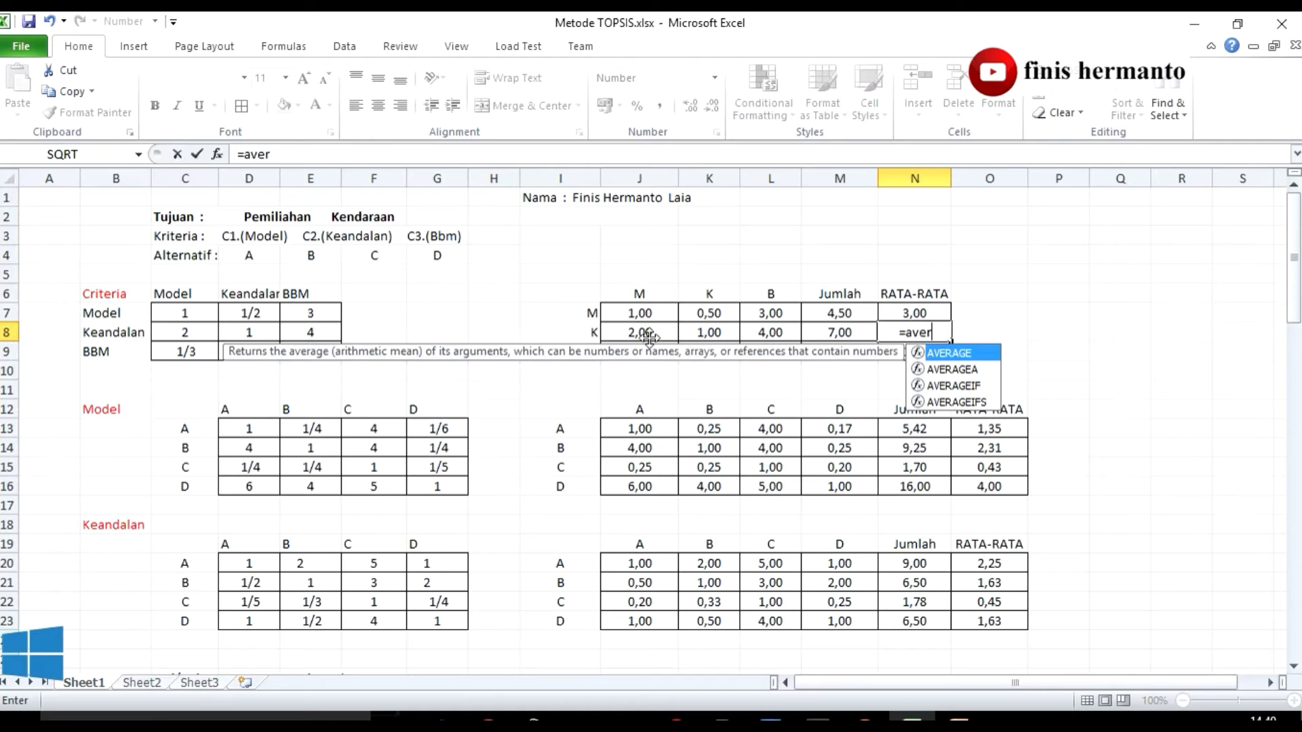
key(Tab)
drag(658, 332, 763, 332)
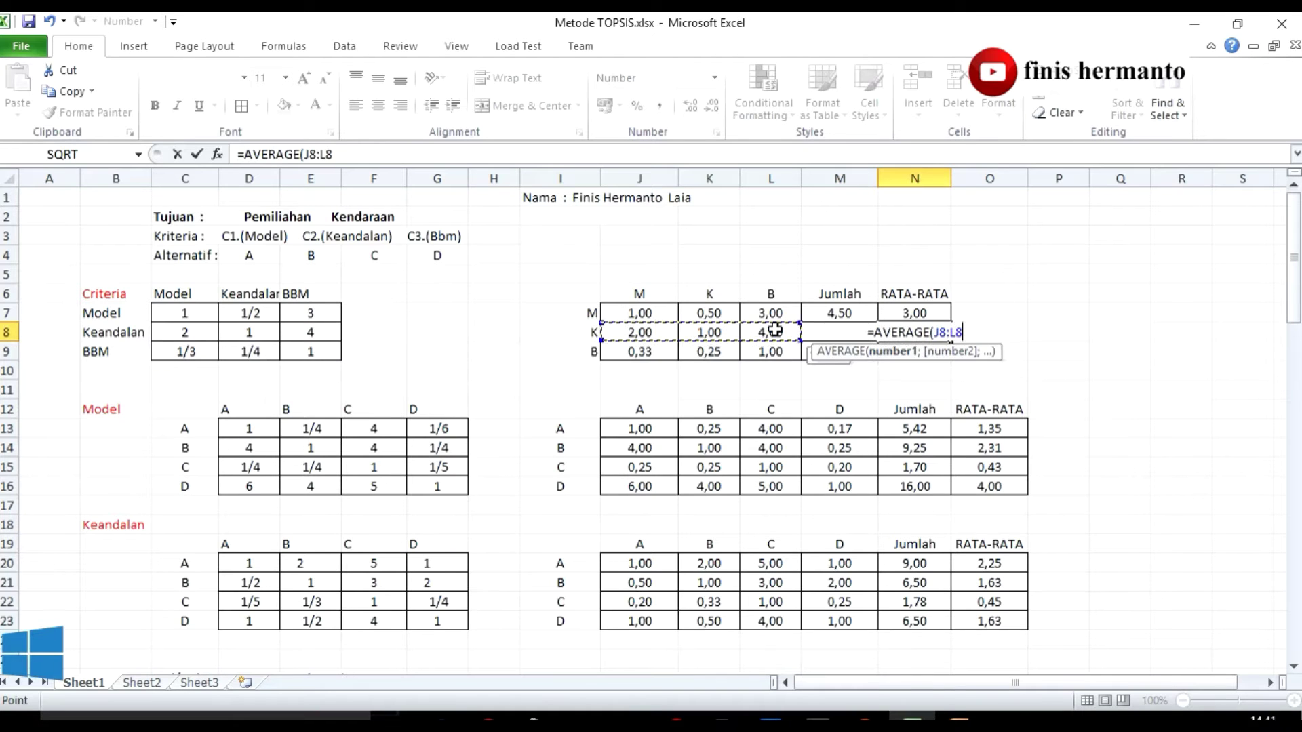
key(Return)
Step: Replace the BBM criterion's RATA-RATA formula in N9 with =AVERAGE(J9:L9)
key(Delete)
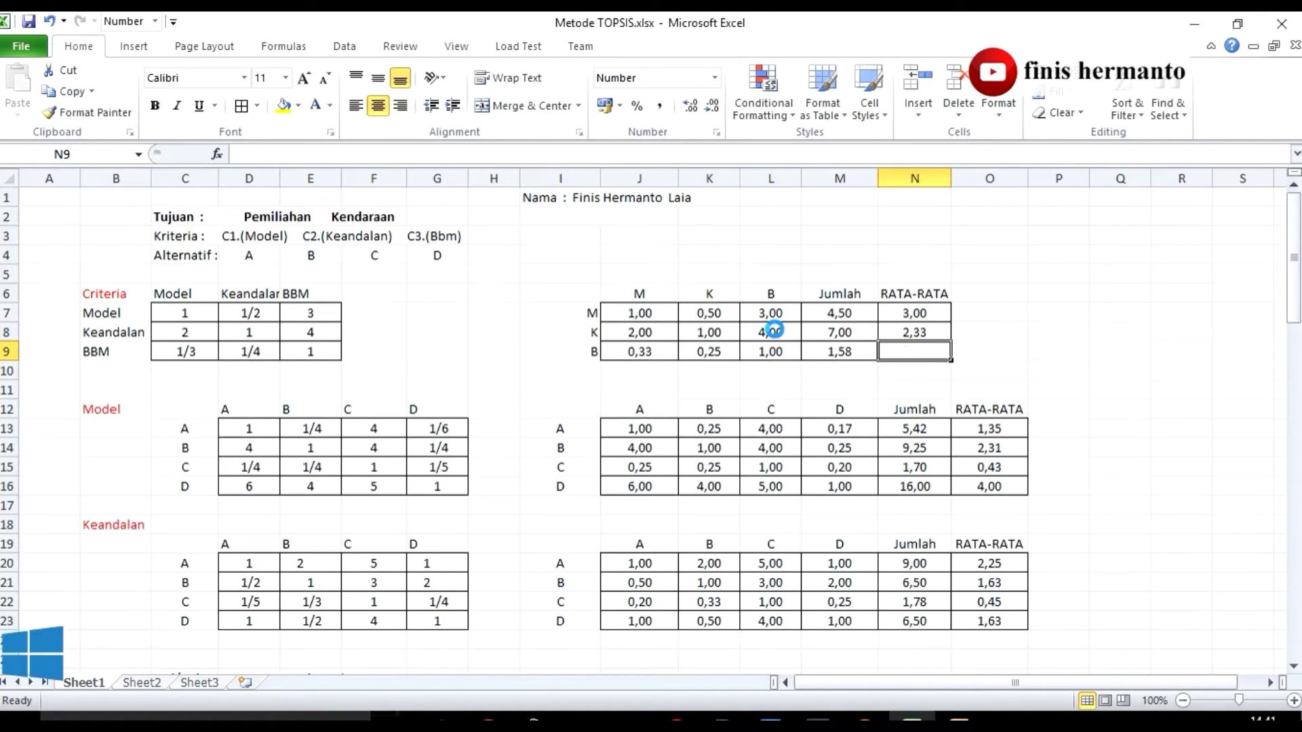
text(=ave)
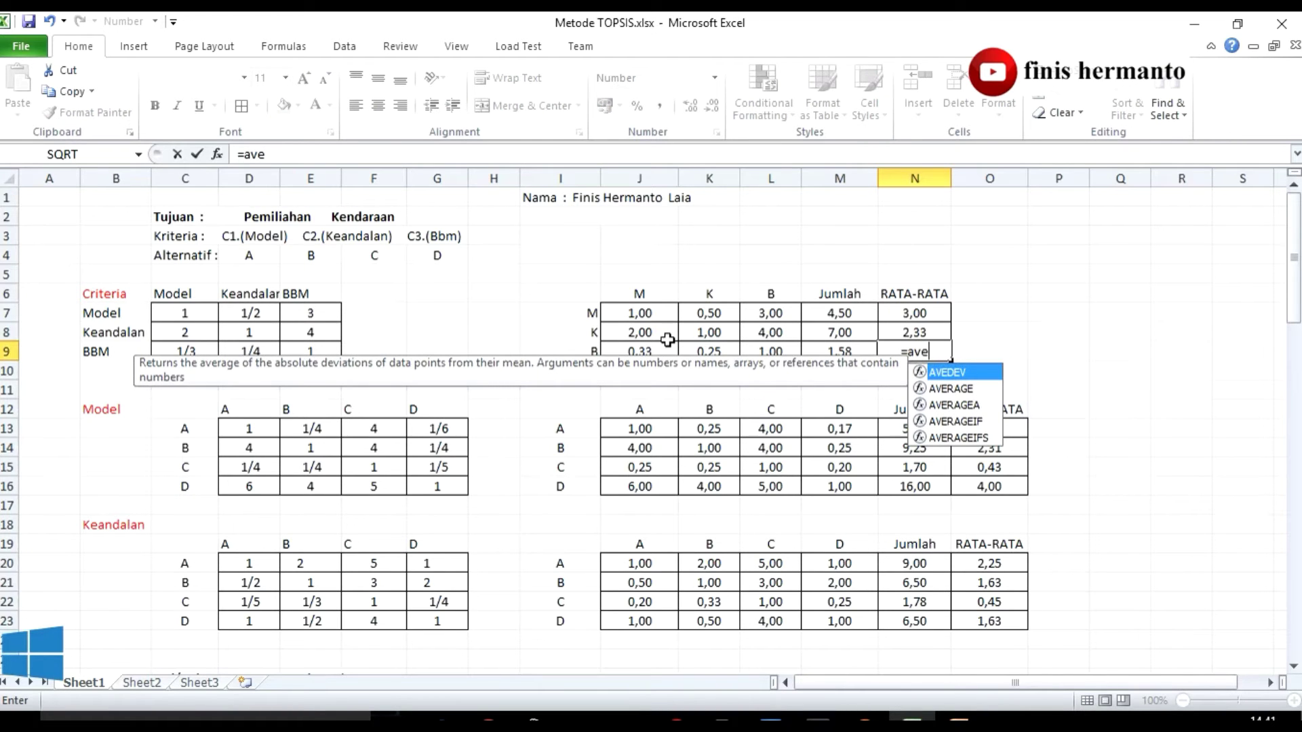
text(ra)
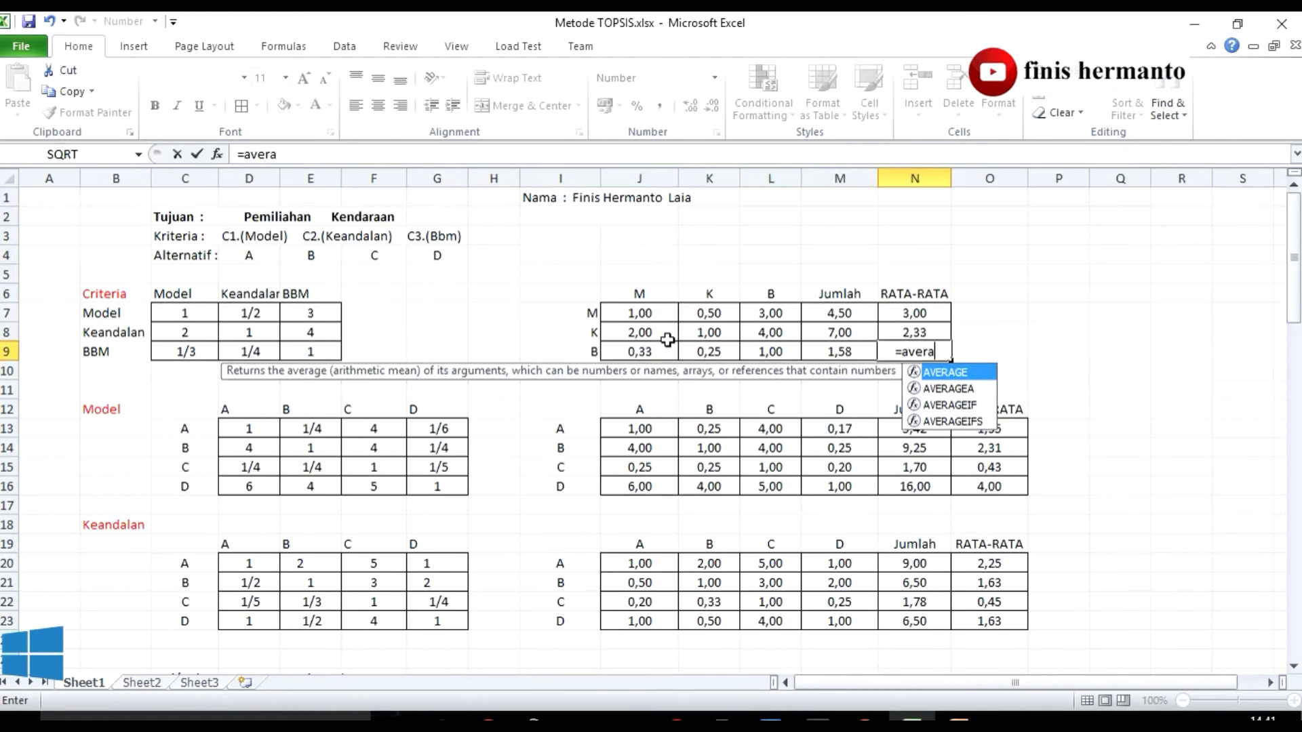
key(Tab)
drag(662, 345, 763, 350)
key(Return)
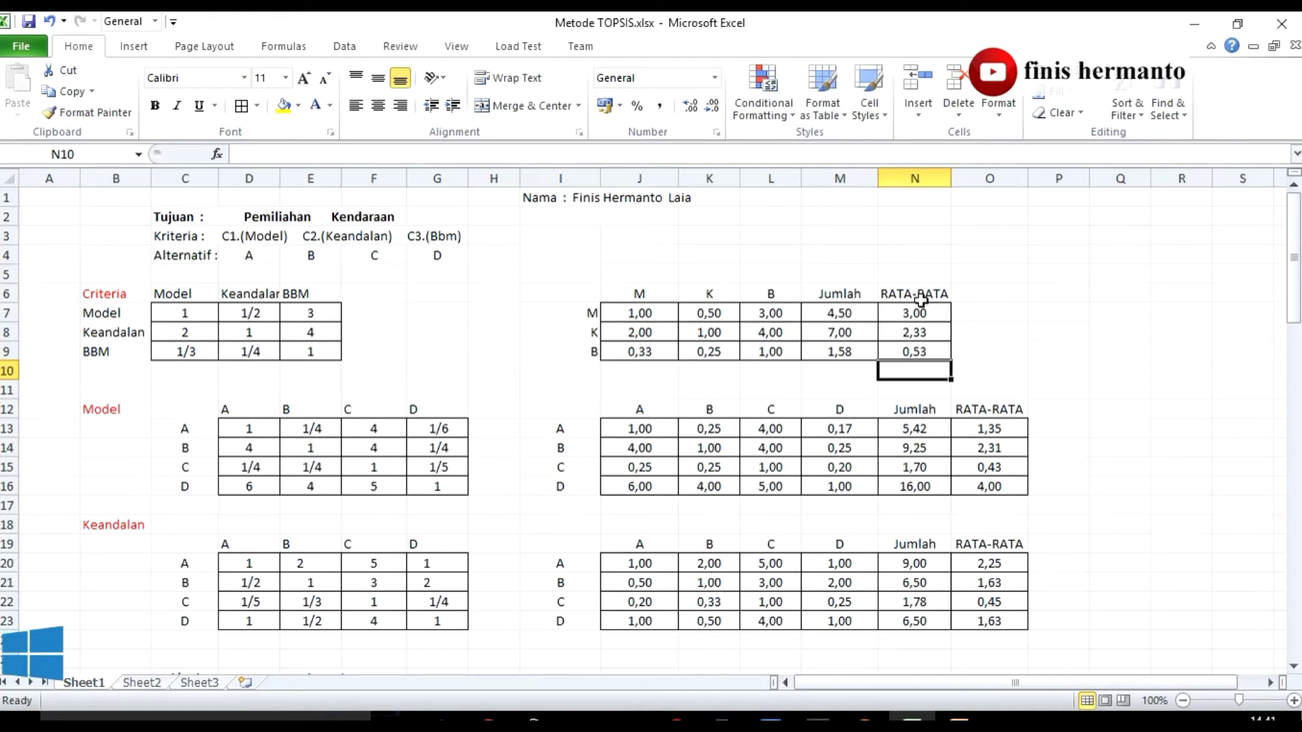
Step: Compare the criteria RATA-RATA values in N7:N9 with the weights in L52:N52 that multiply the normalized matrix
drag(916, 313, 917, 349)
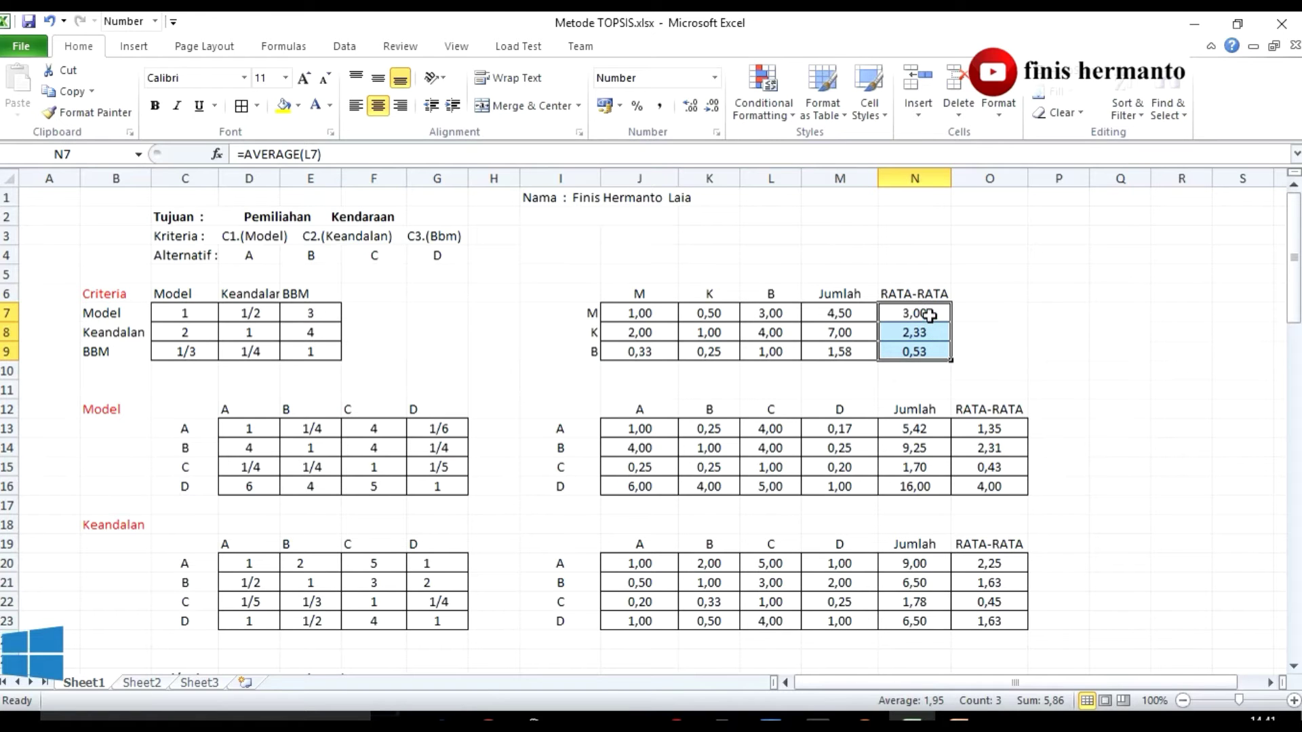
drag(923, 313, 929, 349)
scroll(1007, 318, down, 11)
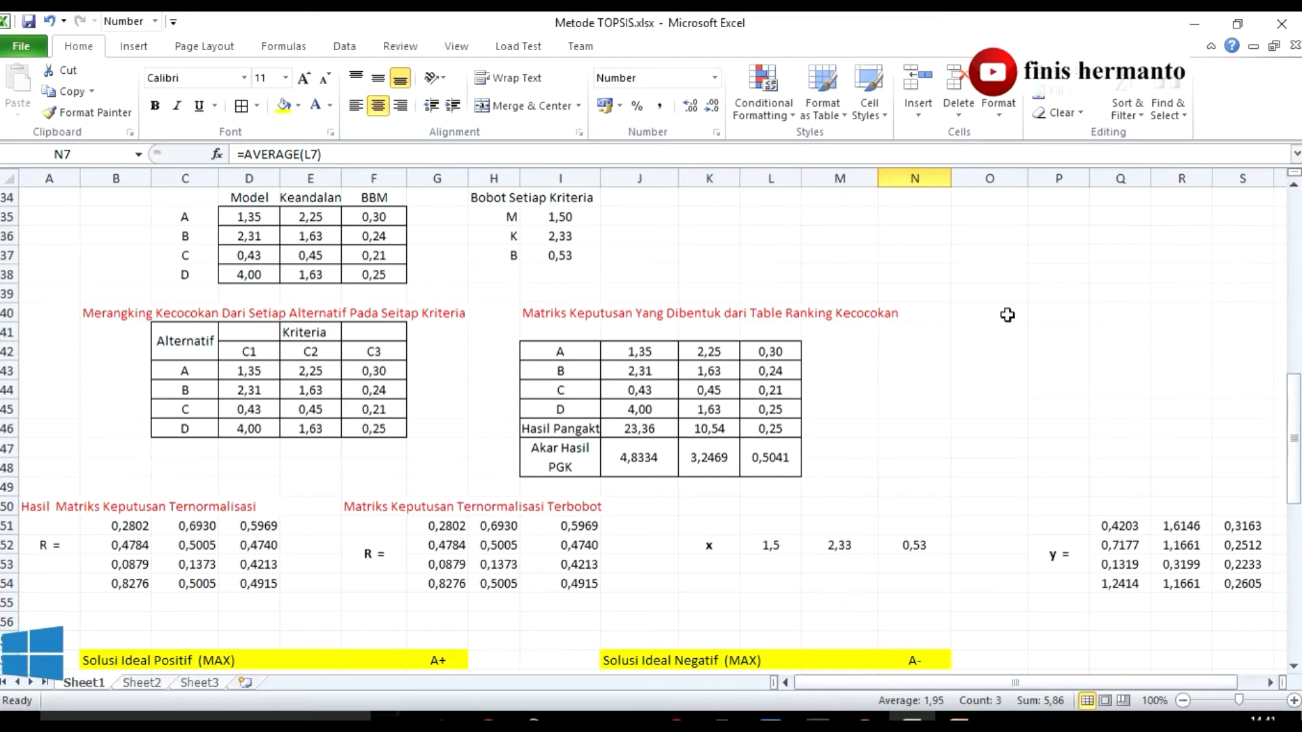
scroll(1007, 314, down, 3)
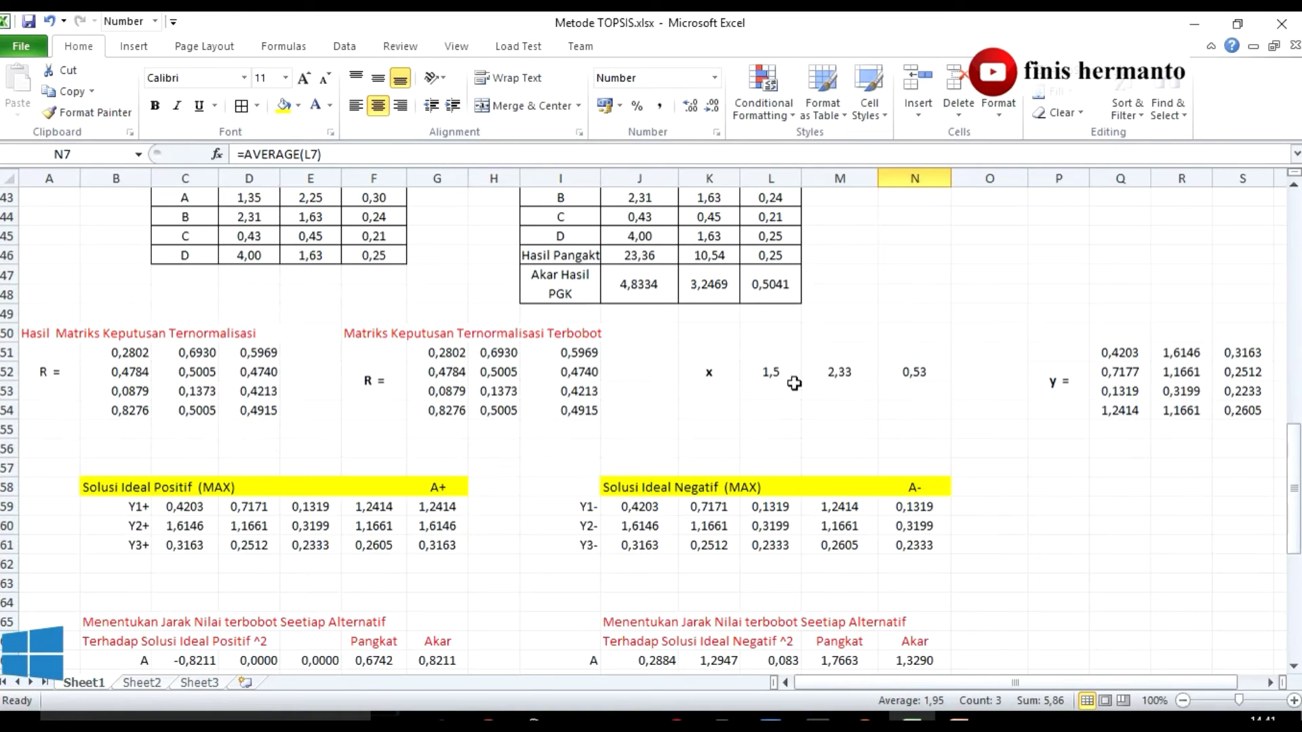
click(773, 374)
click(834, 377)
click(928, 373)
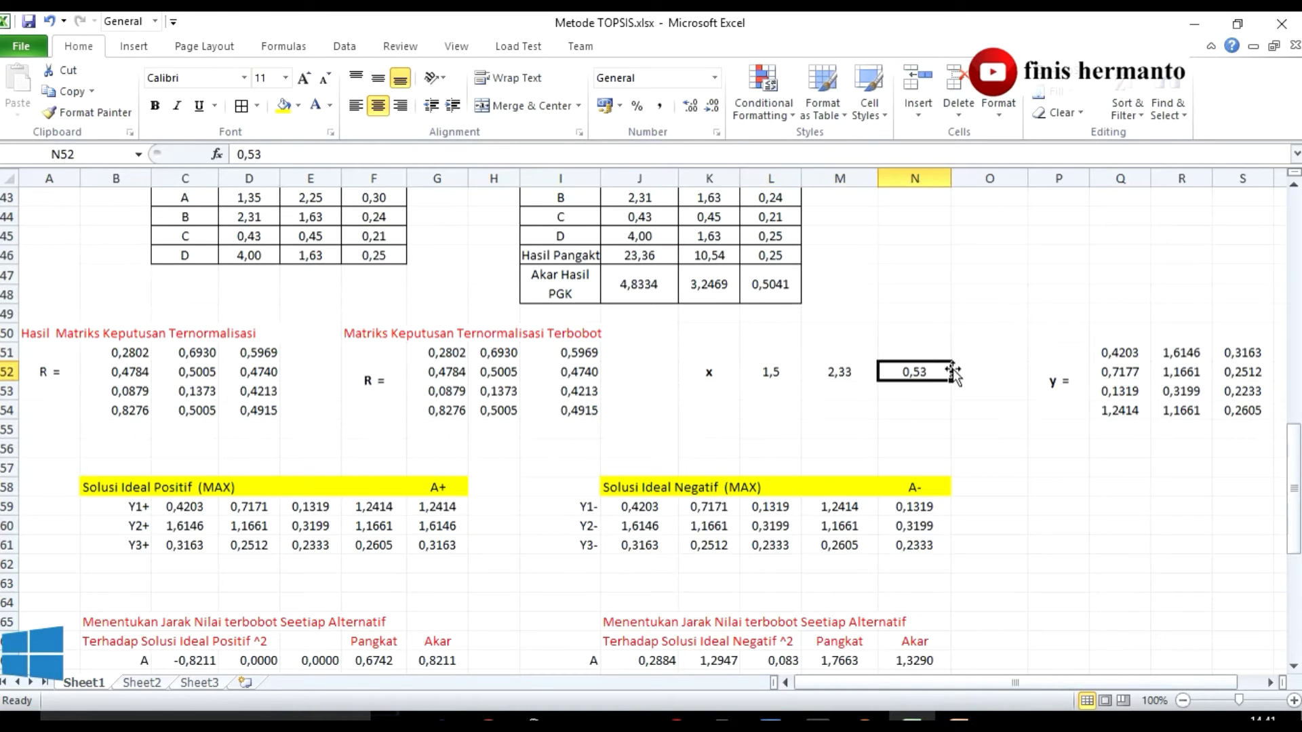
scroll(963, 370, up, 14)
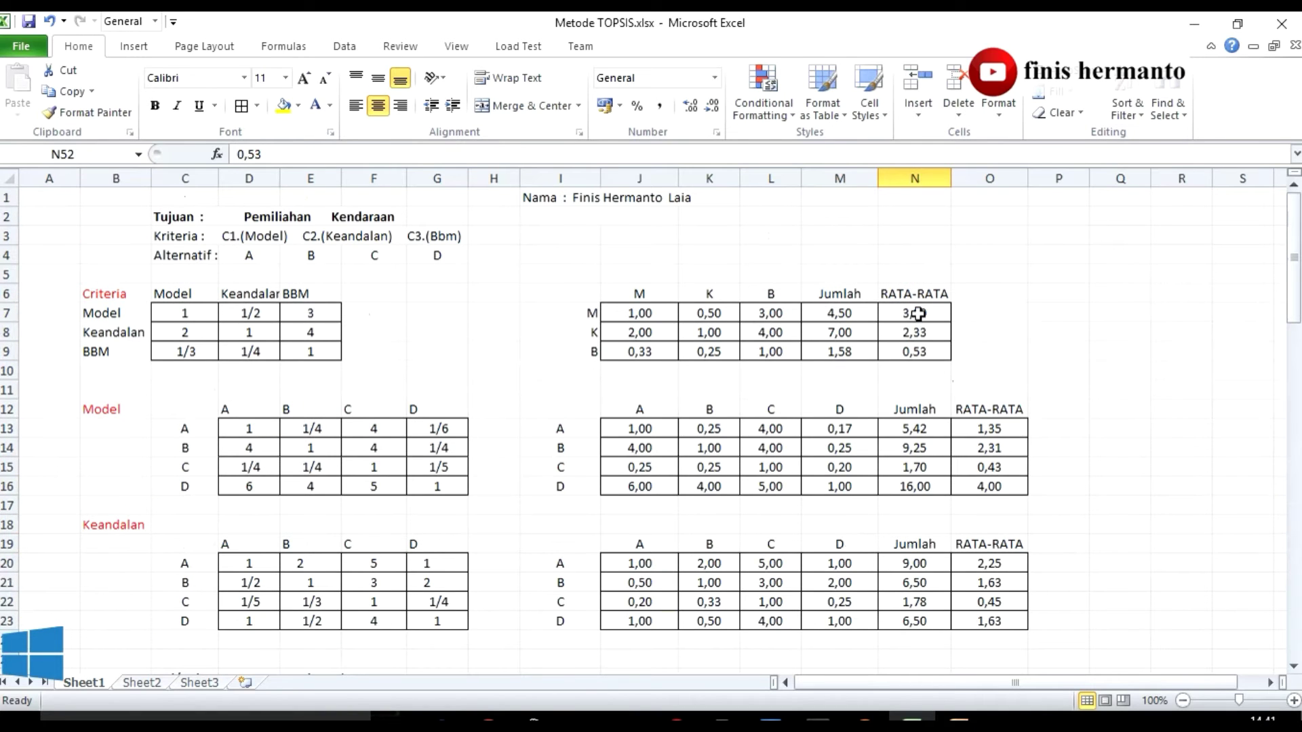
drag(915, 315, 915, 352)
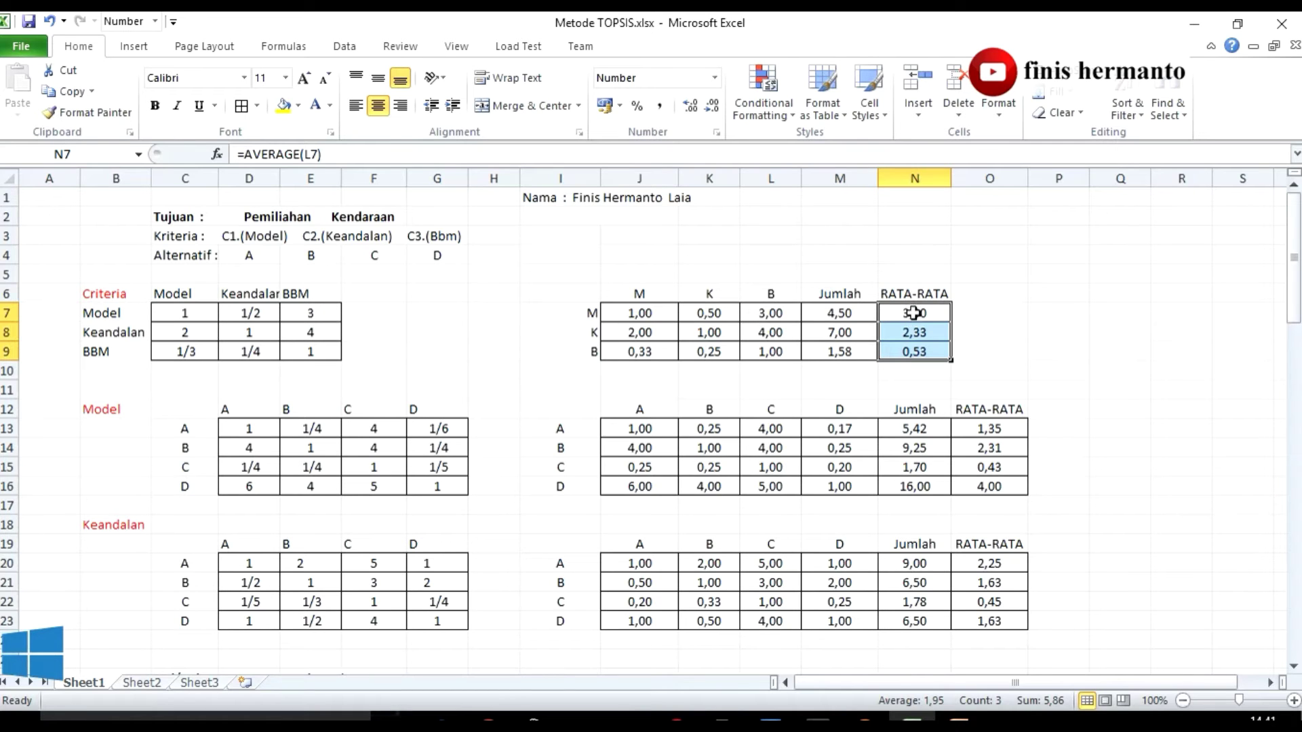
drag(915, 314, 915, 351)
scroll(990, 320, down, 14)
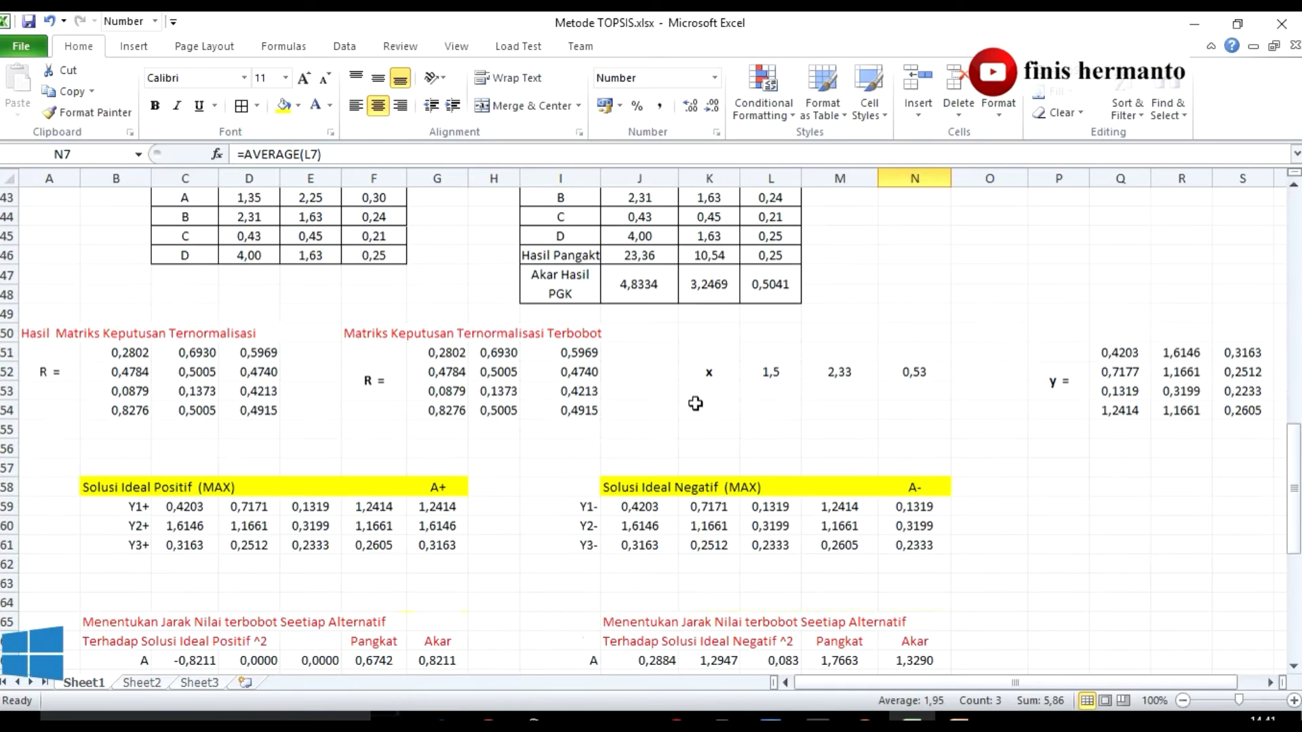
click(771, 374)
click(841, 374)
click(926, 375)
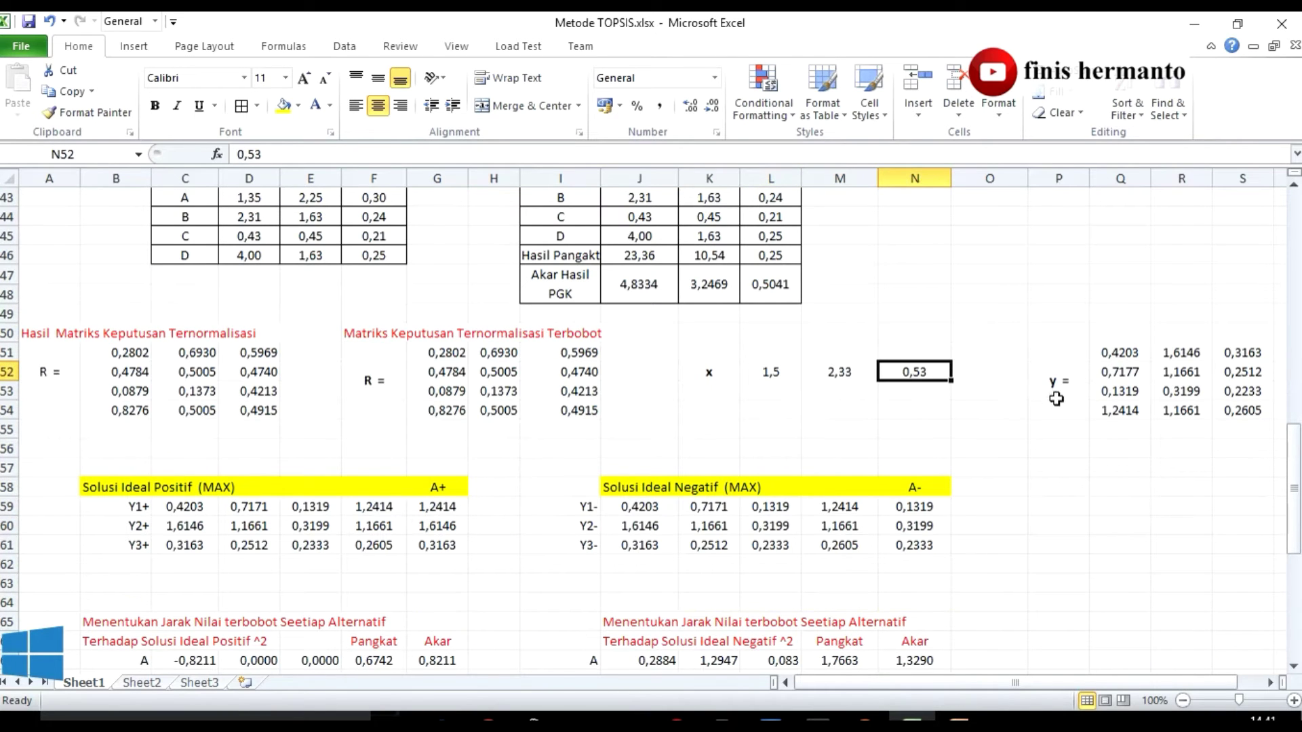
Step: Check the weighted value formula in Q51 of the y matrix against its source cells G51 and L52
click(1116, 358)
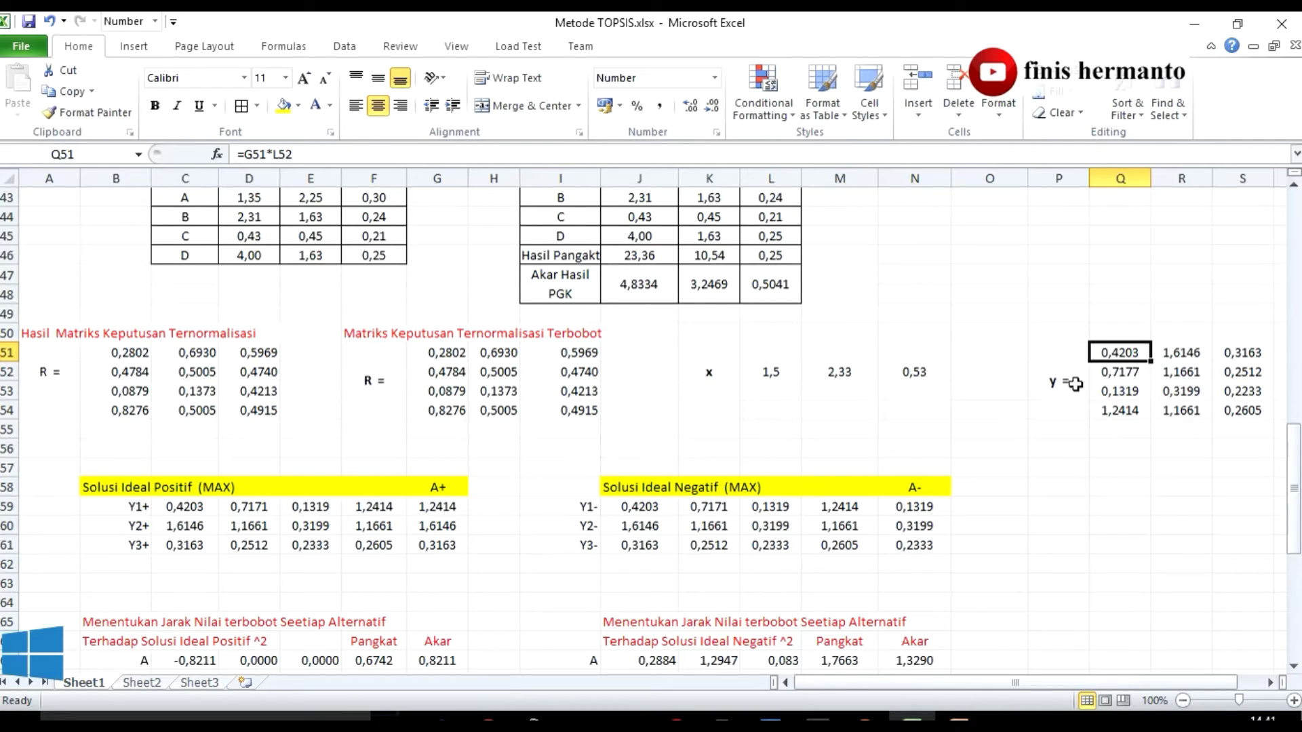
click(457, 359)
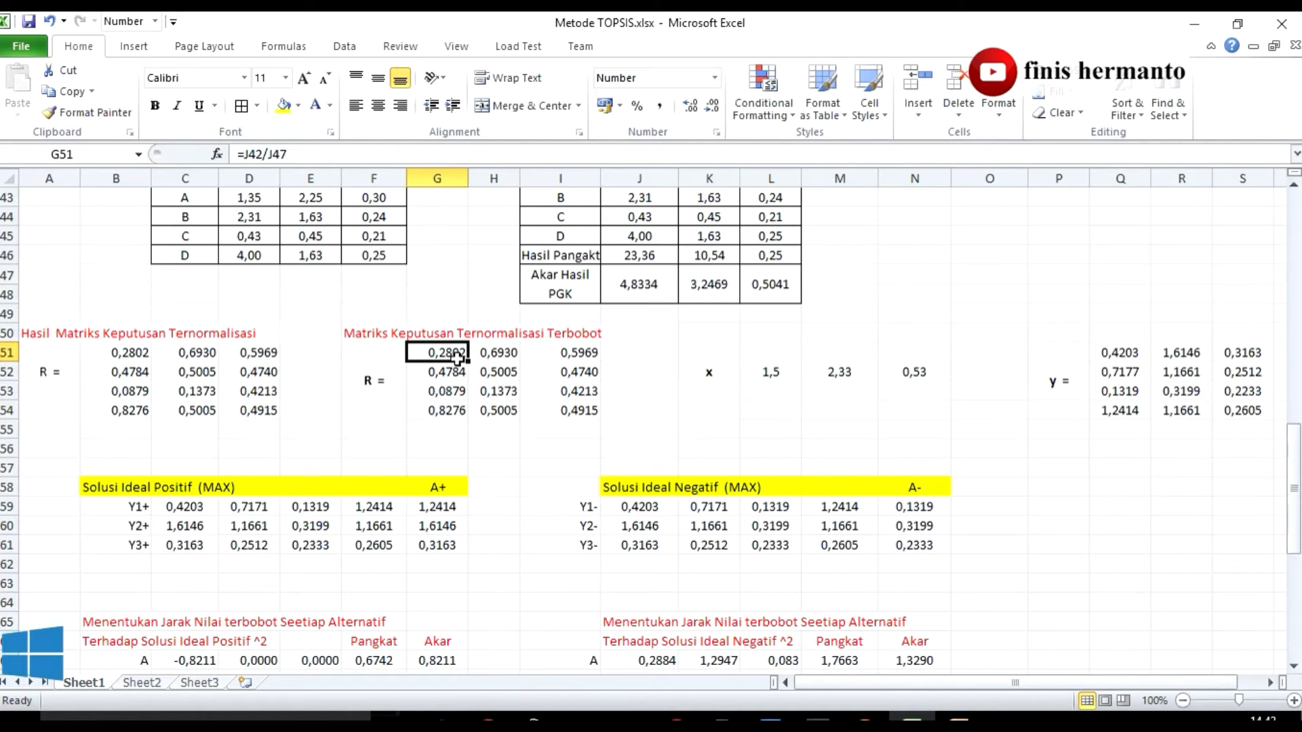
click(777, 373)
click(1141, 352)
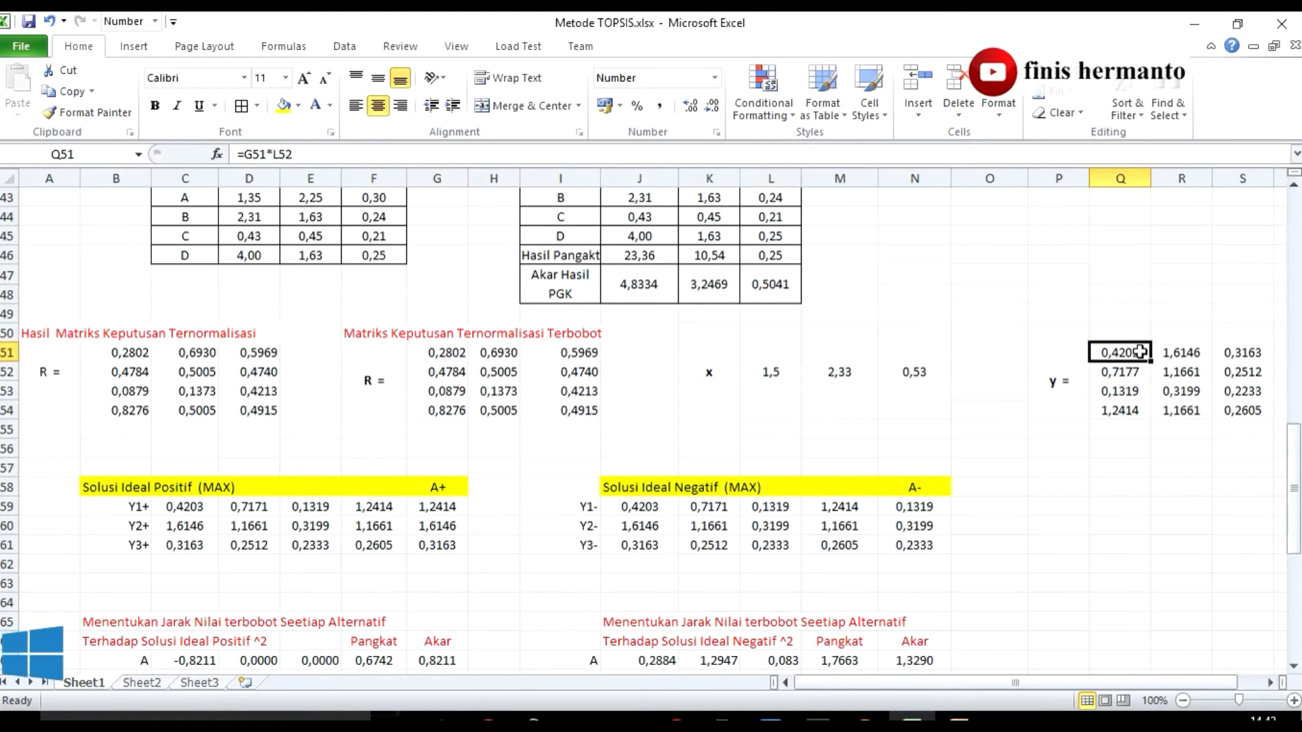
Step: Replace the first weighted value in the y matrix, Q51, with the formula =G51*L52
key(Delete)
text(=)
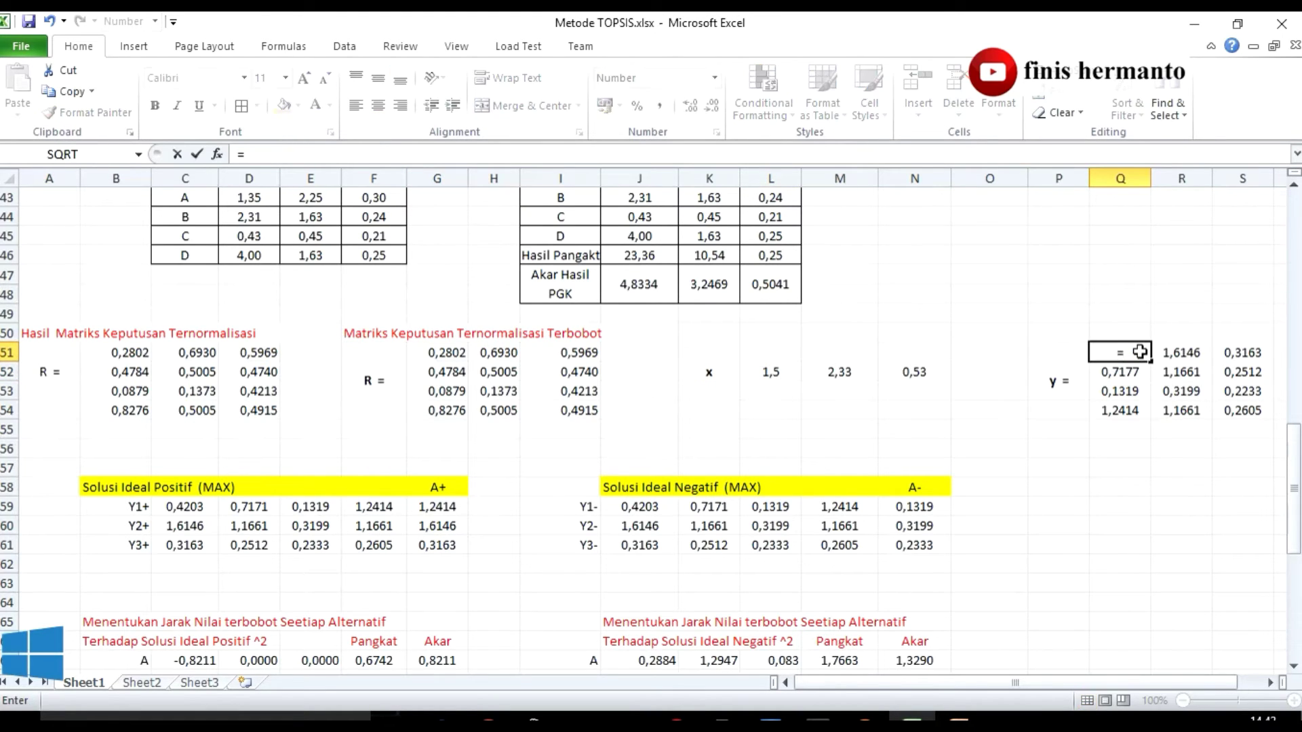
click(438, 353)
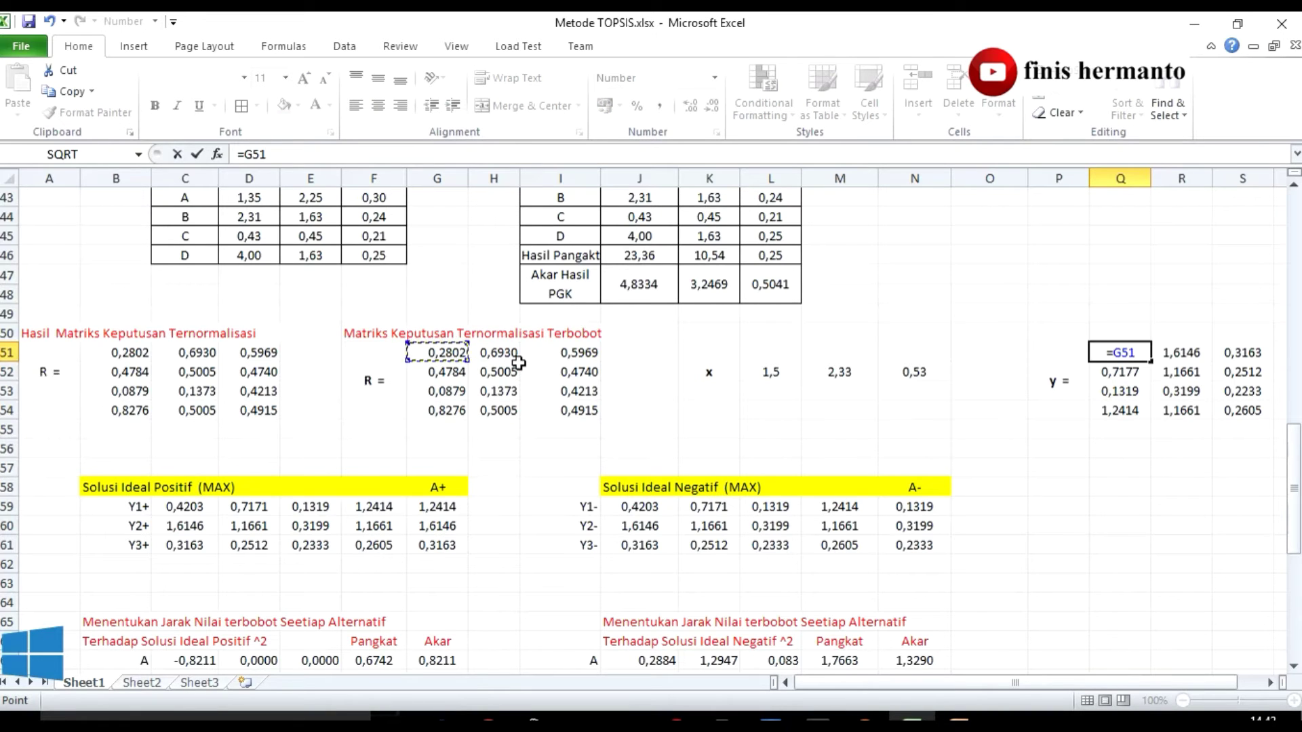
text(*)
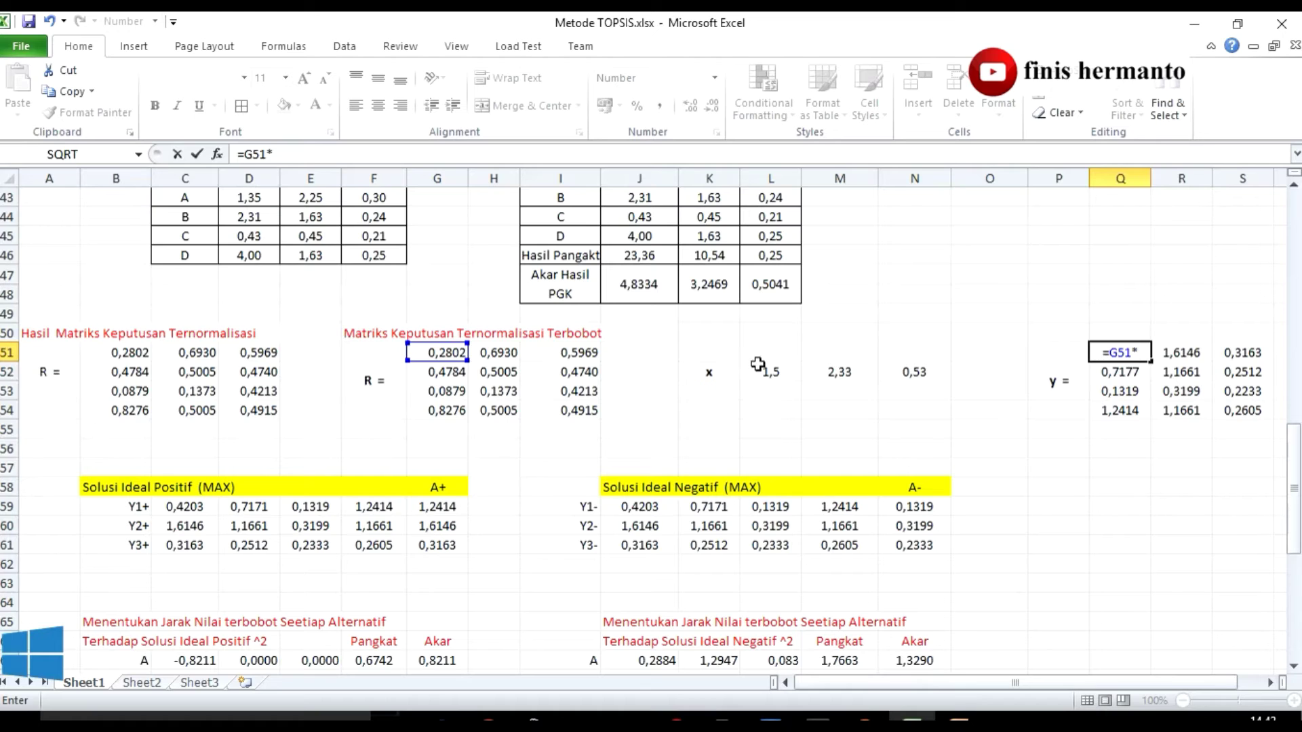
click(781, 377)
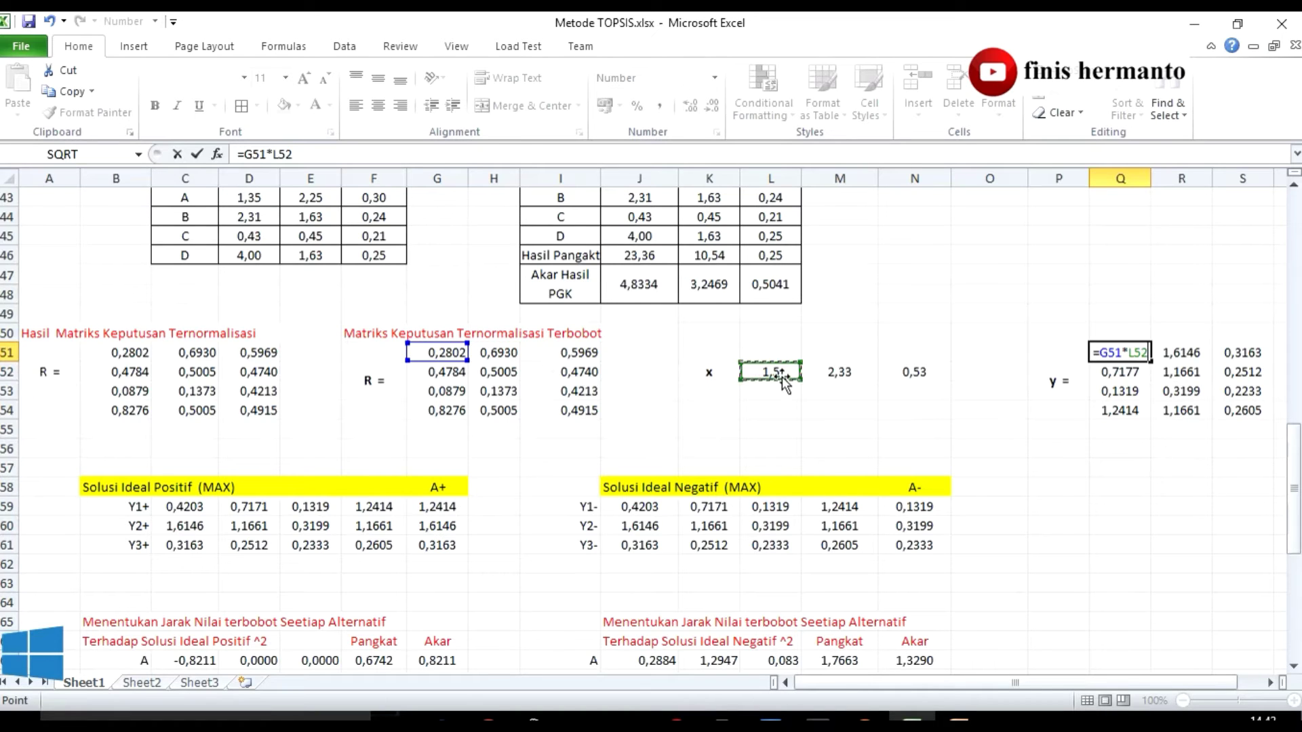
key(Return)
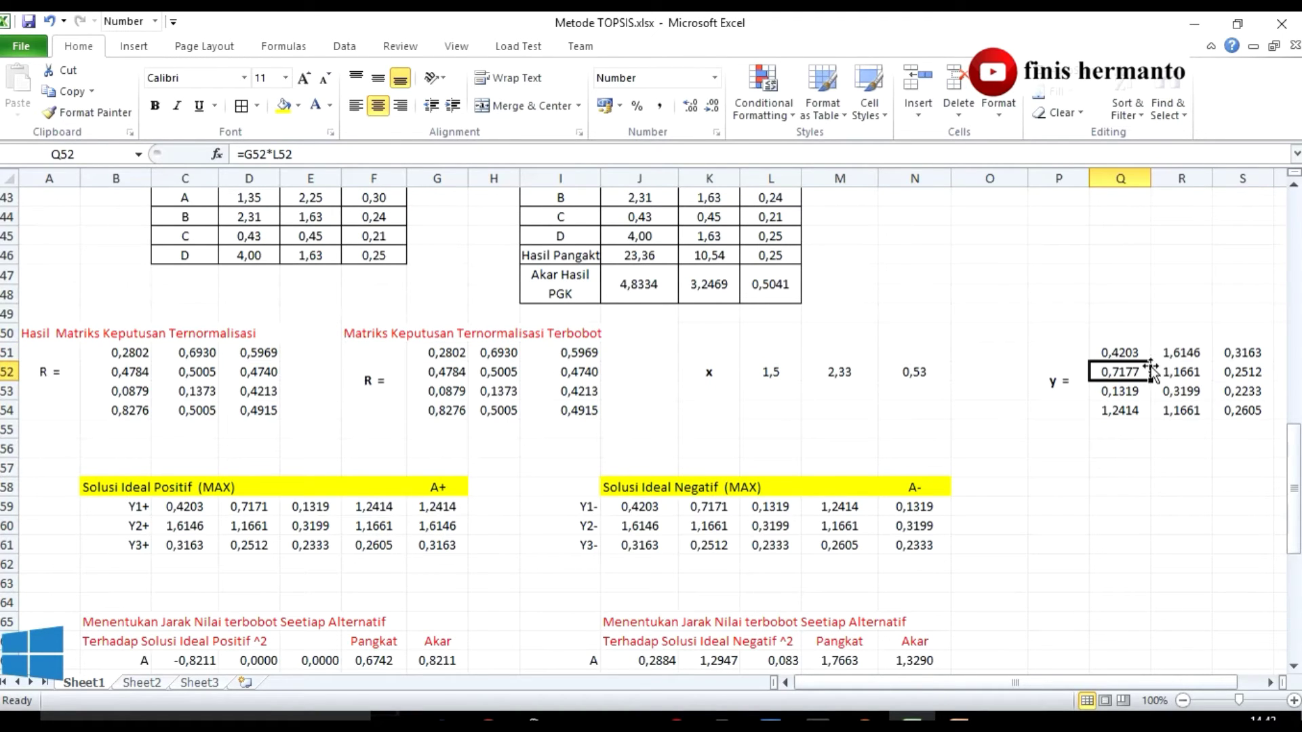
Step: Review the Y1+, Y2+ and Y3+ row labels of the Solusi Ideal Positif table
scroll(1225, 390, down, 5)
scroll(1225, 392, up, 1)
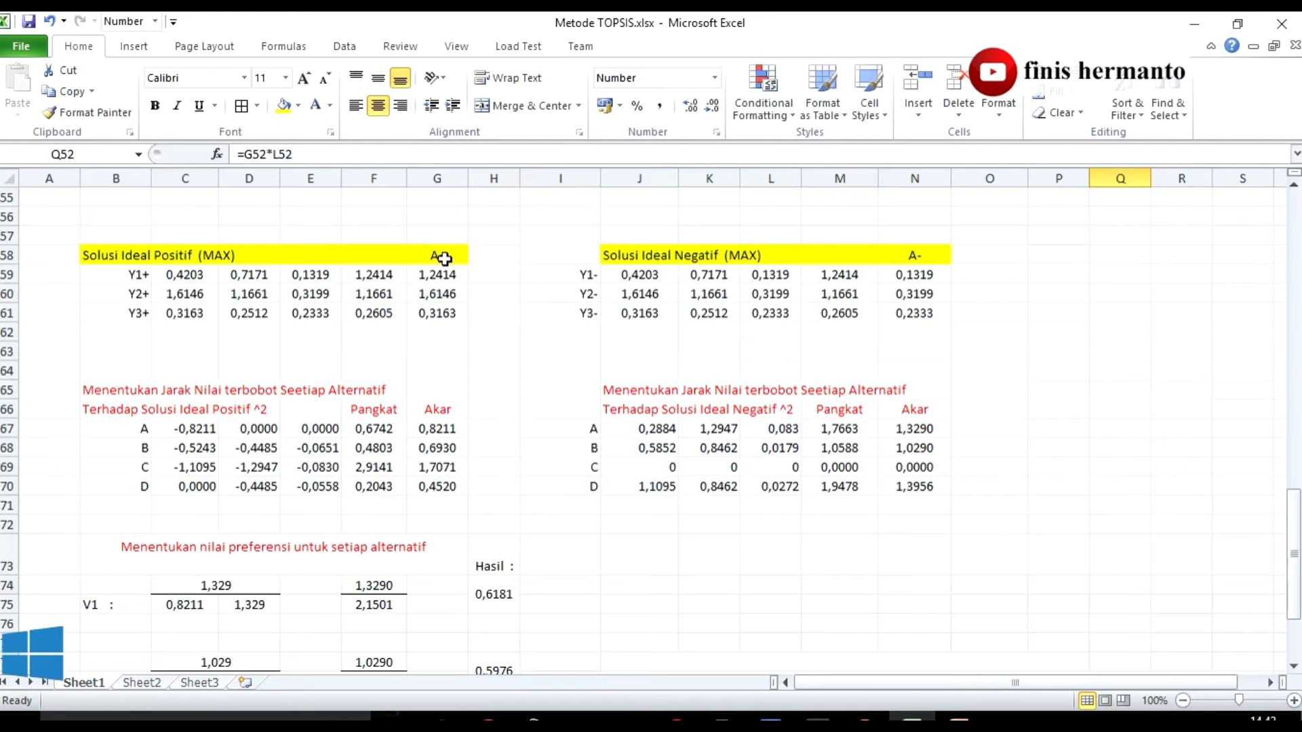
click(143, 276)
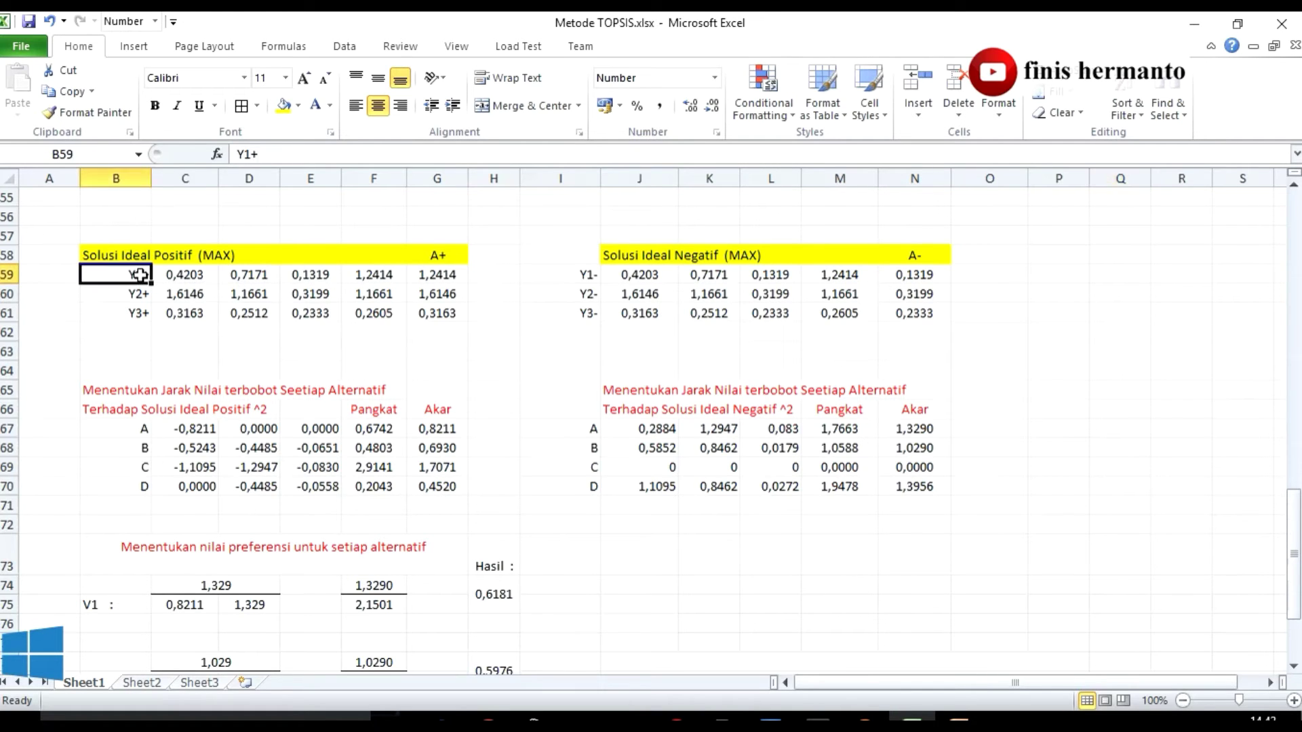
click(127, 294)
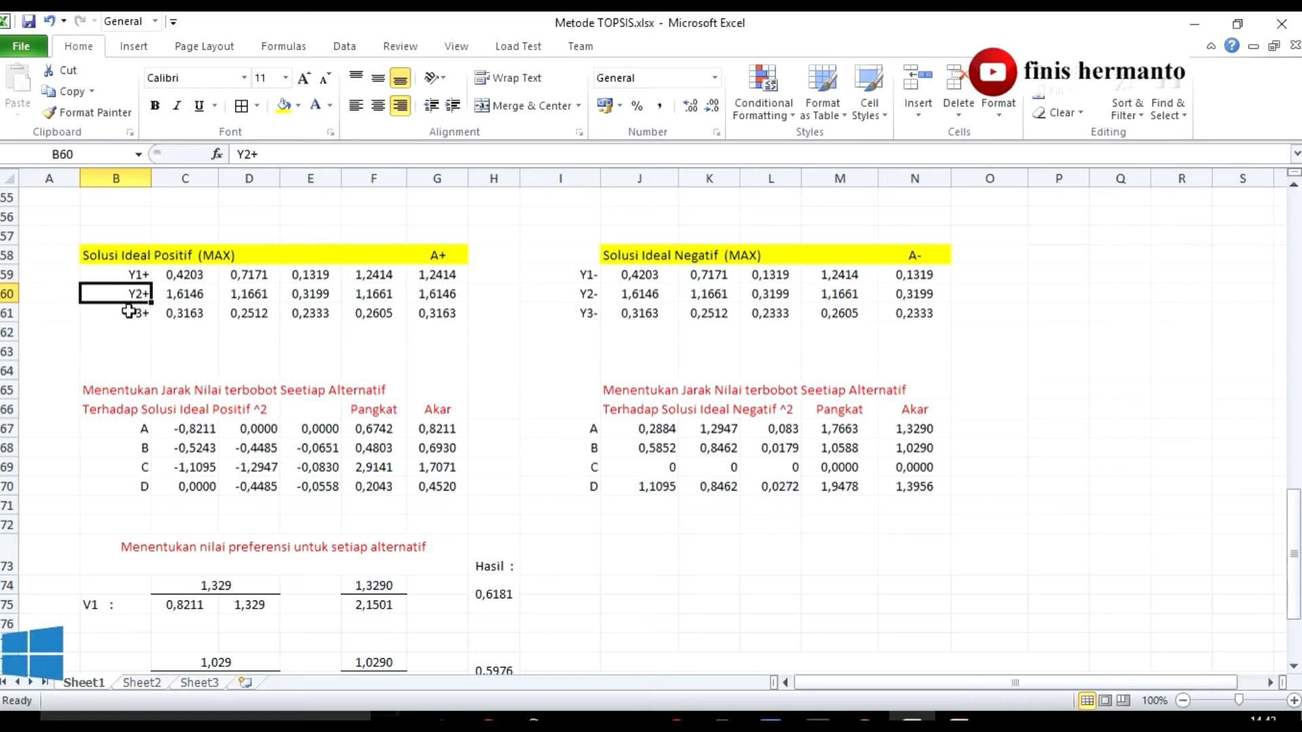
click(130, 316)
click(132, 278)
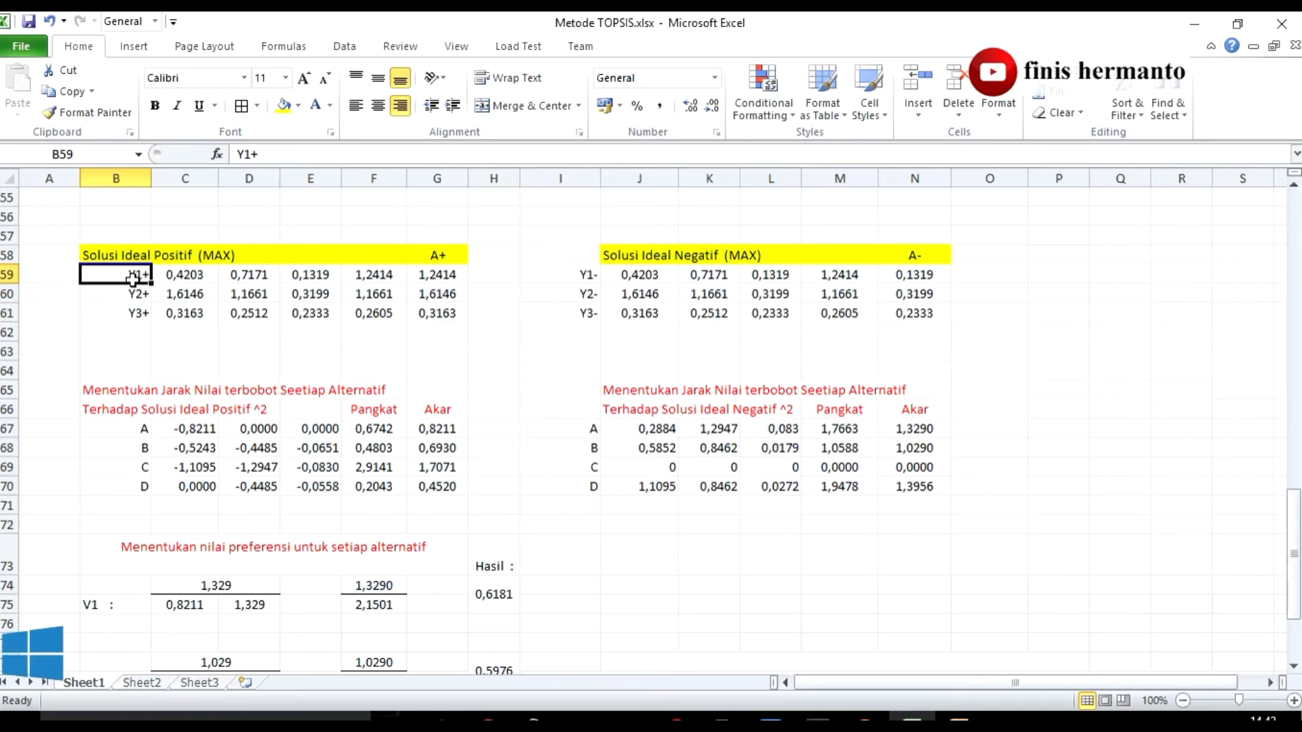
click(139, 297)
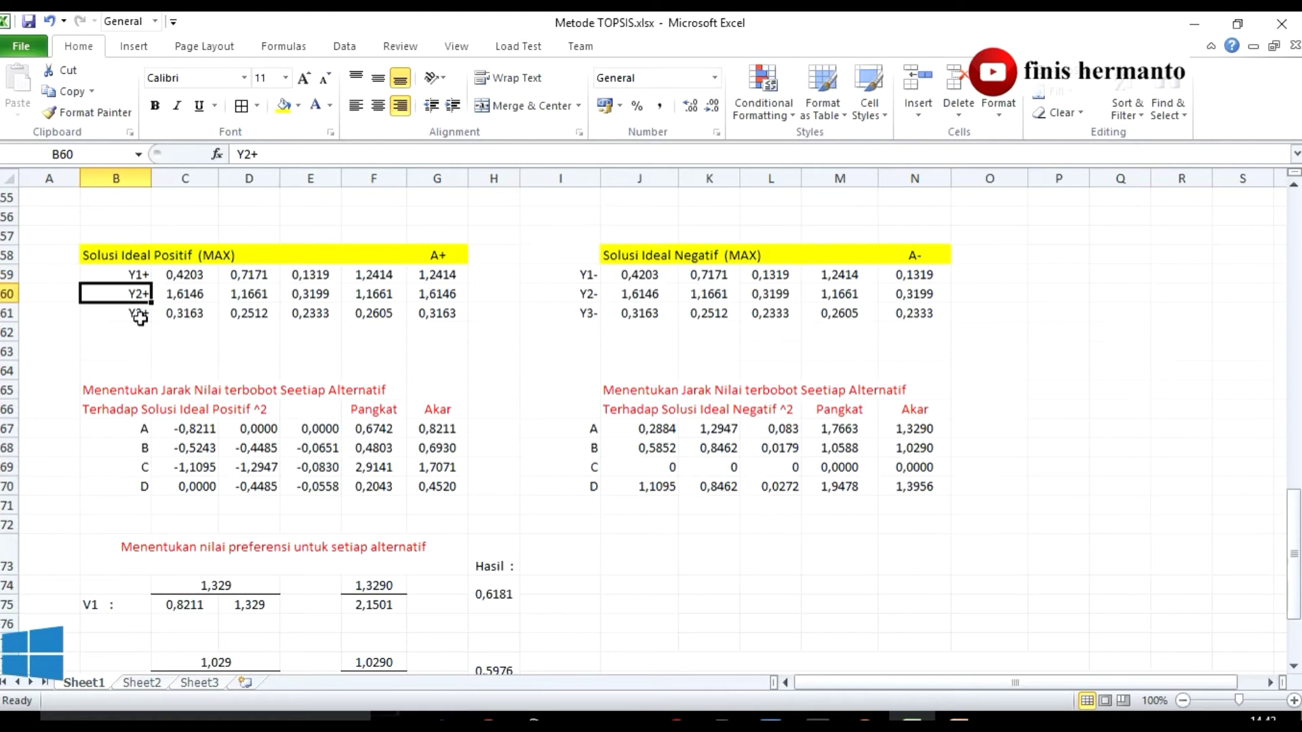
click(140, 316)
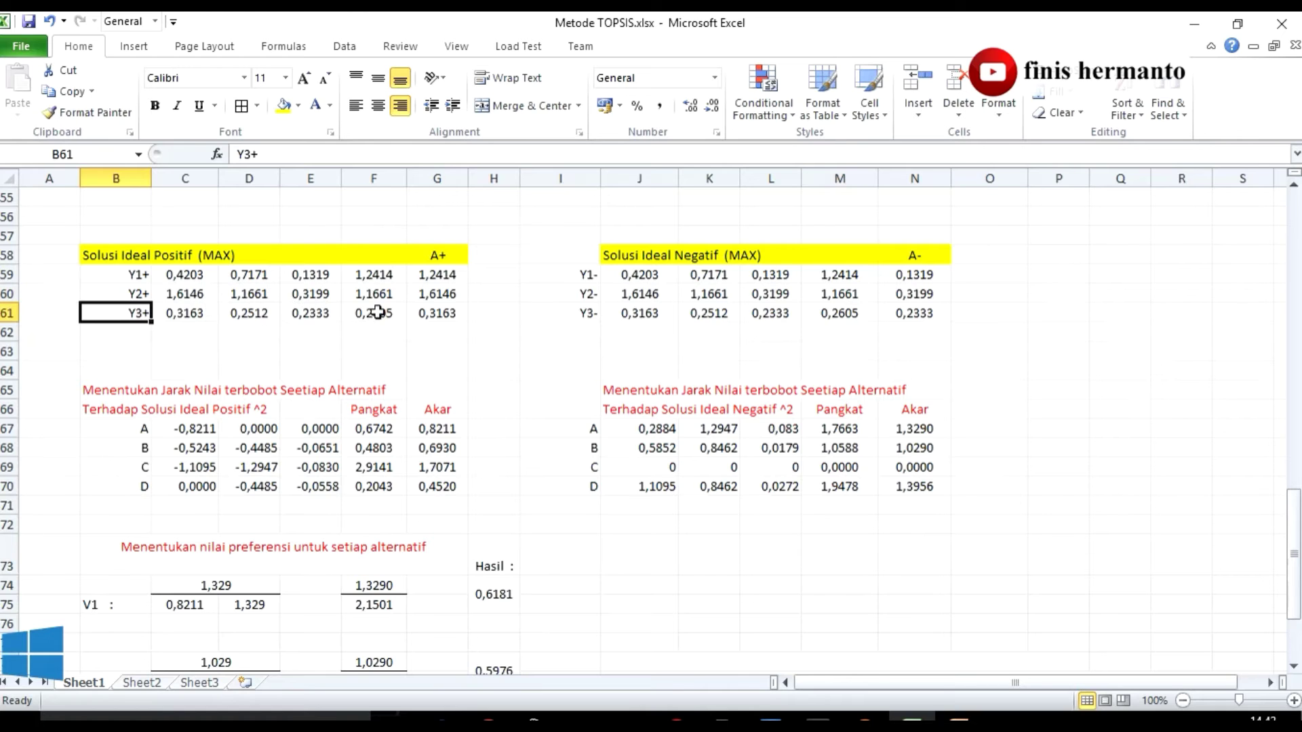
Step: Compare the Y1+ values in C59:F59 with the first column of the y matrix in Q51:Q54
scroll(378, 312, up, 2)
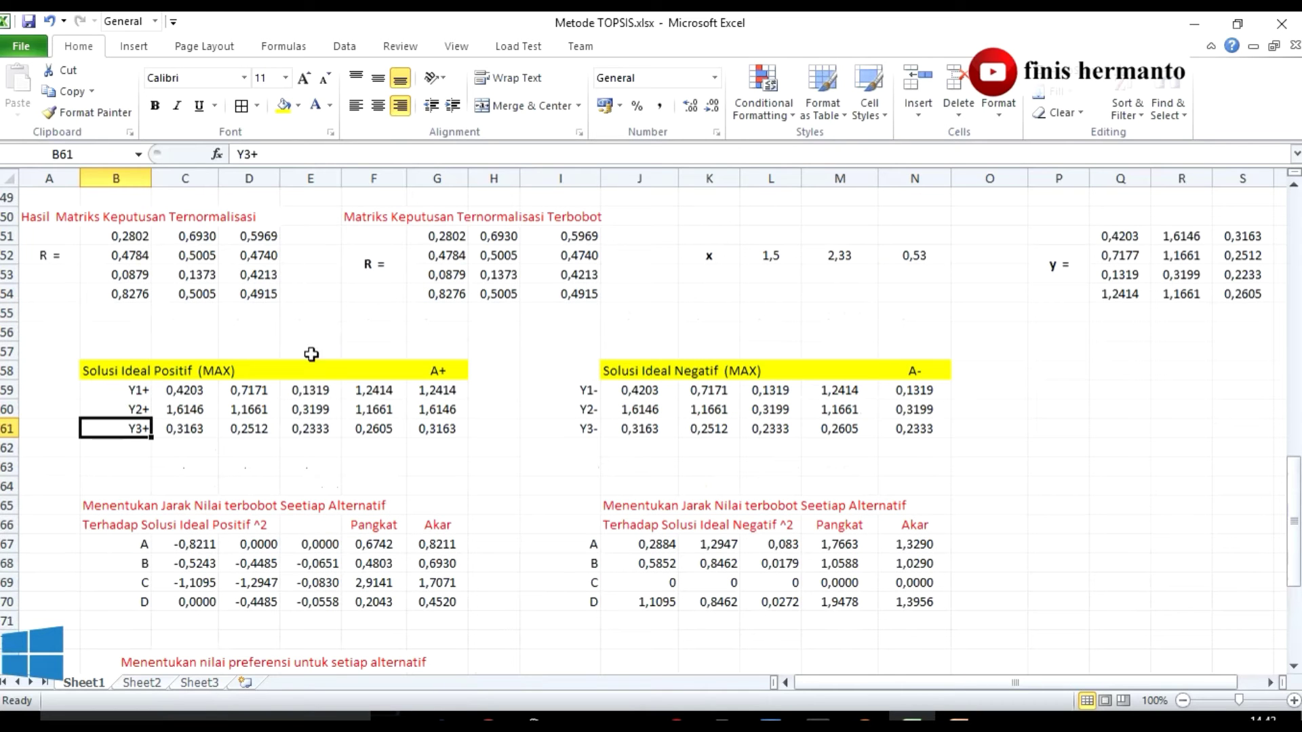
click(190, 396)
click(239, 394)
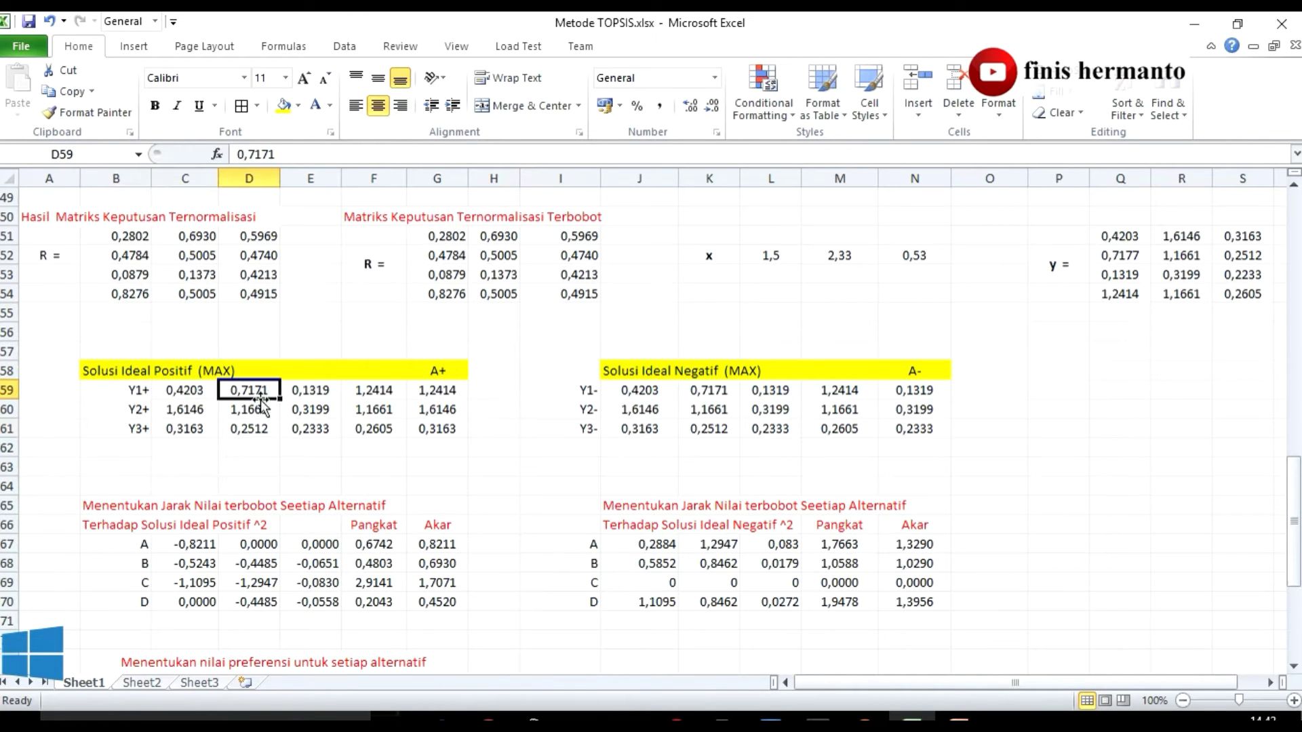
click(309, 392)
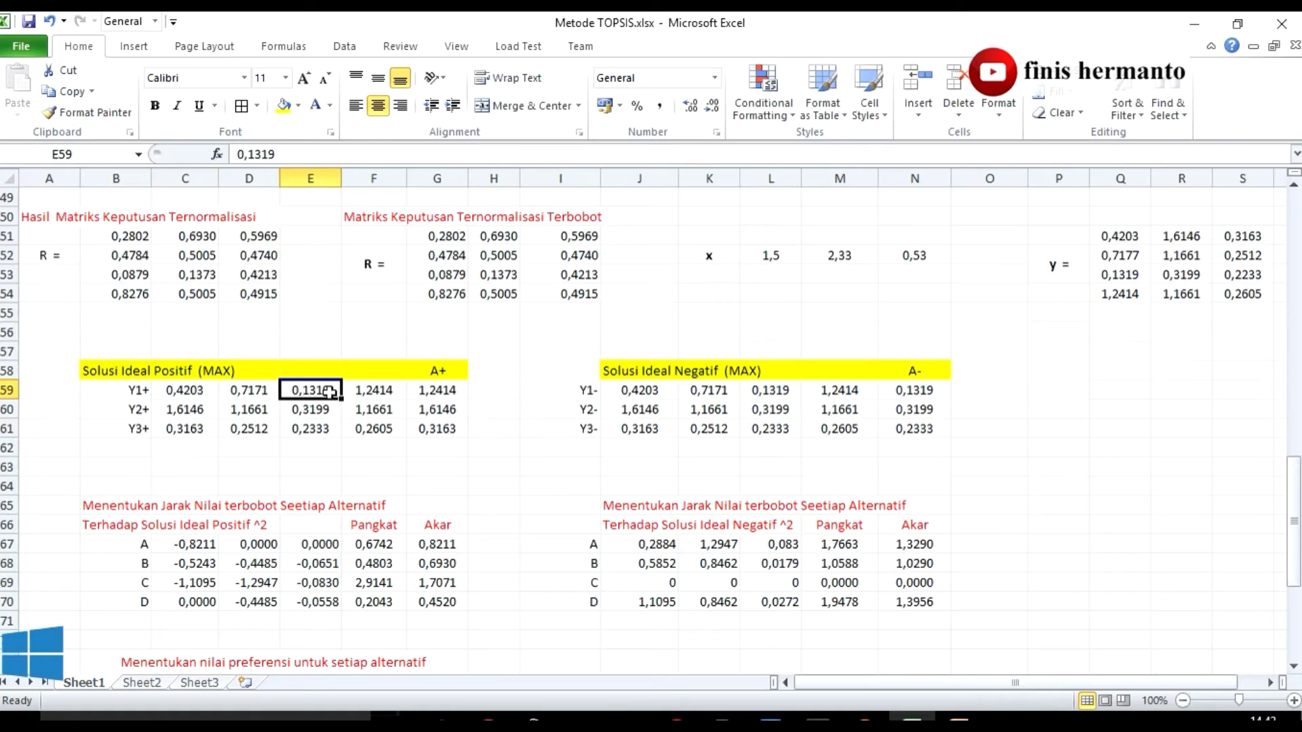
click(373, 392)
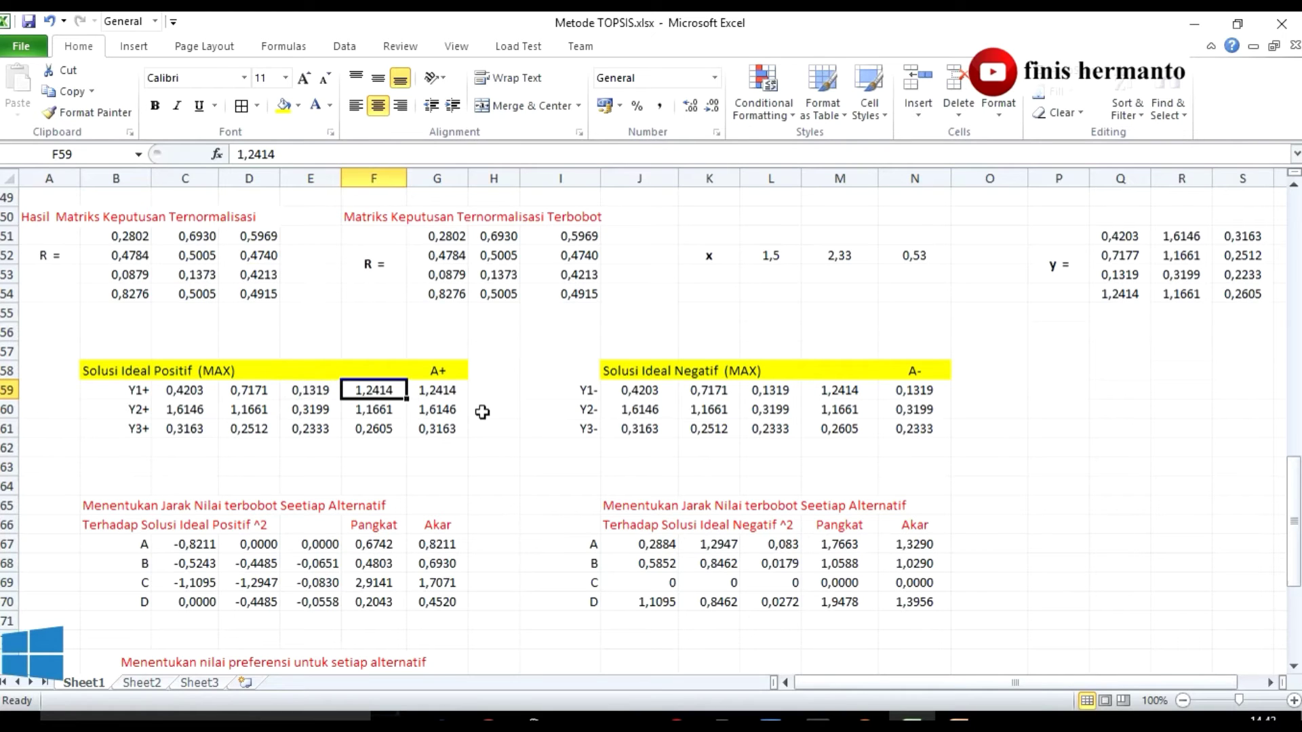
click(1128, 238)
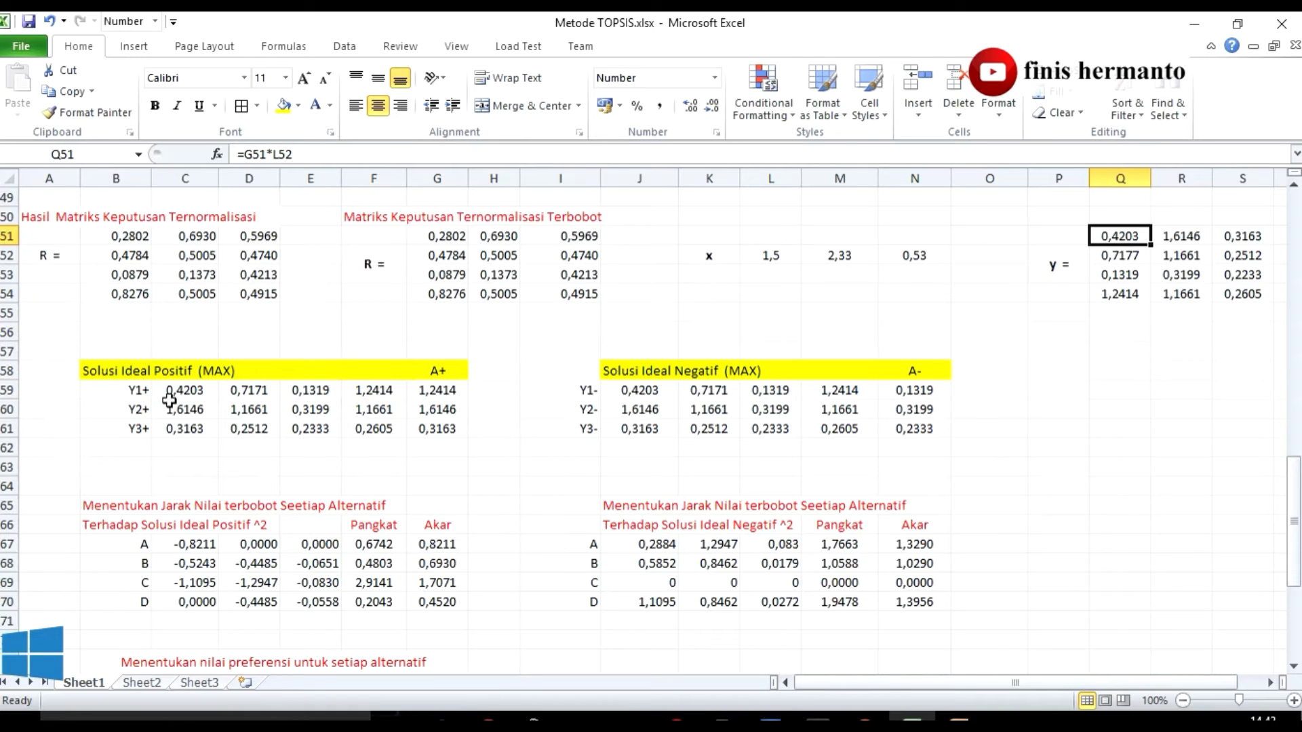
click(171, 395)
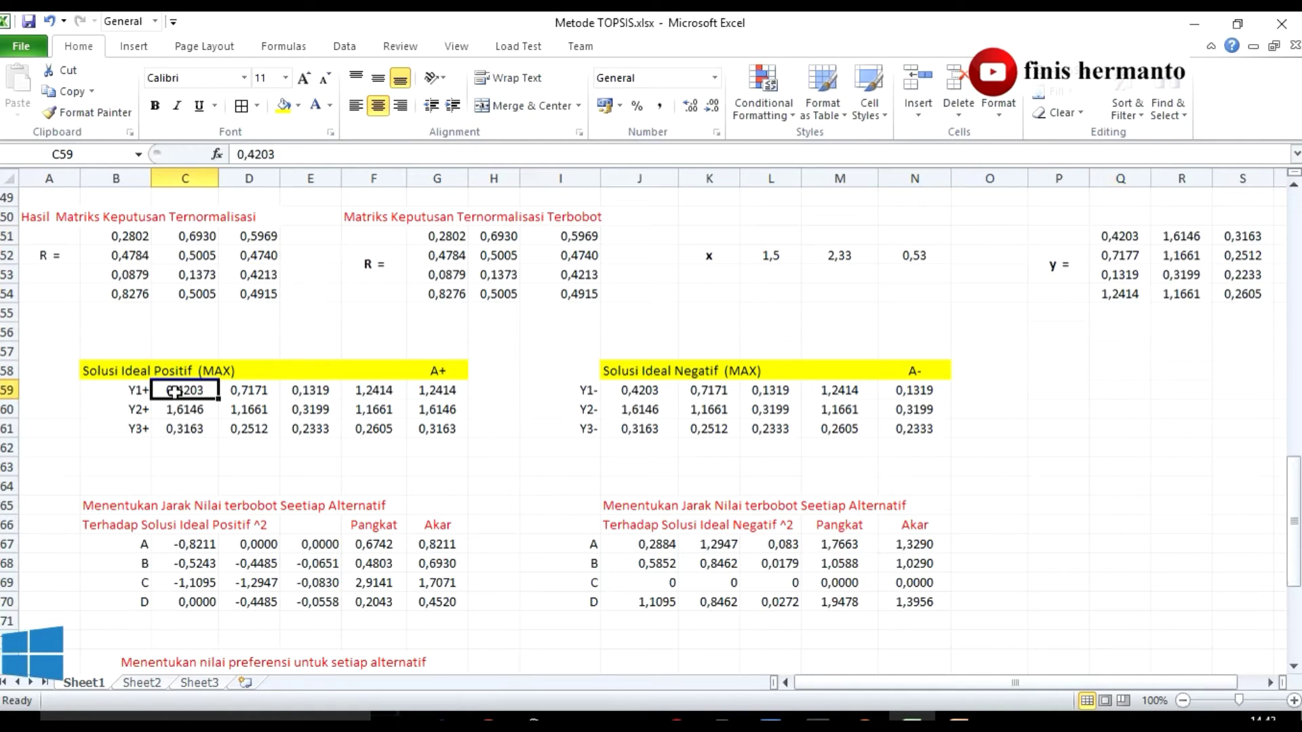
click(1134, 257)
click(232, 394)
click(1109, 275)
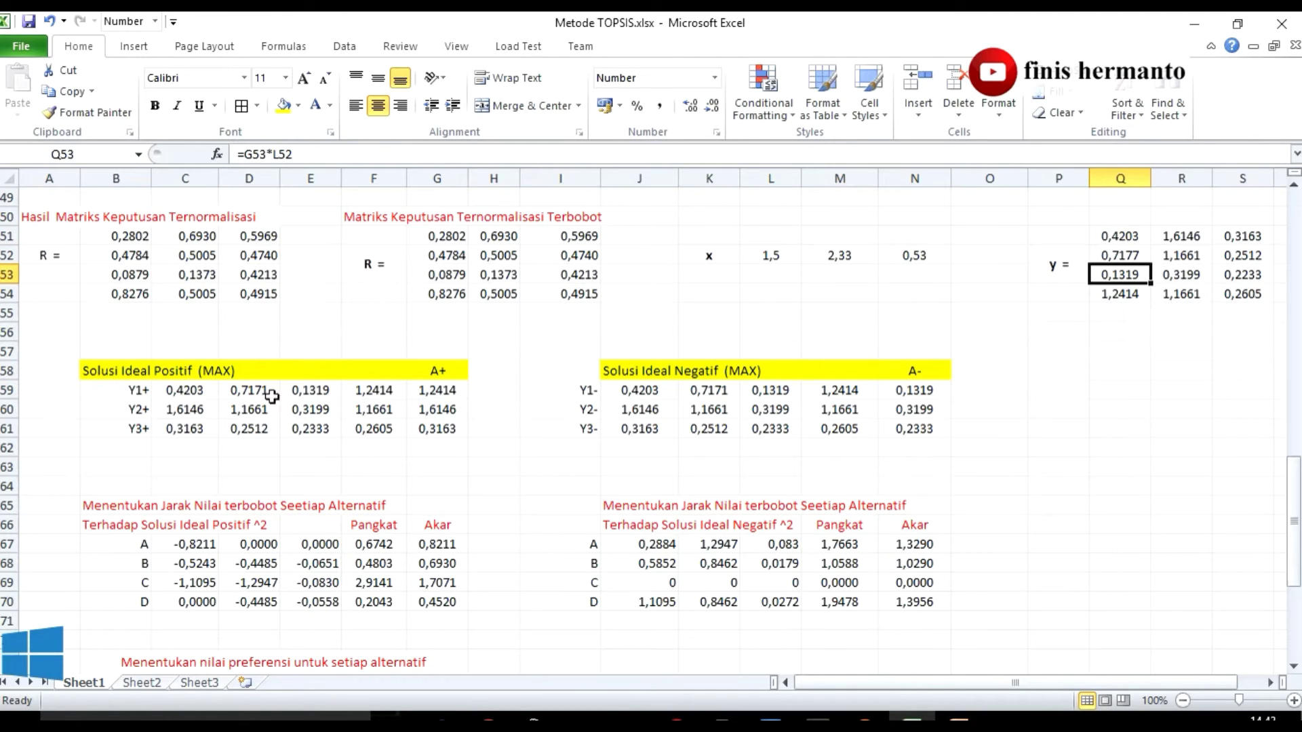
click(312, 393)
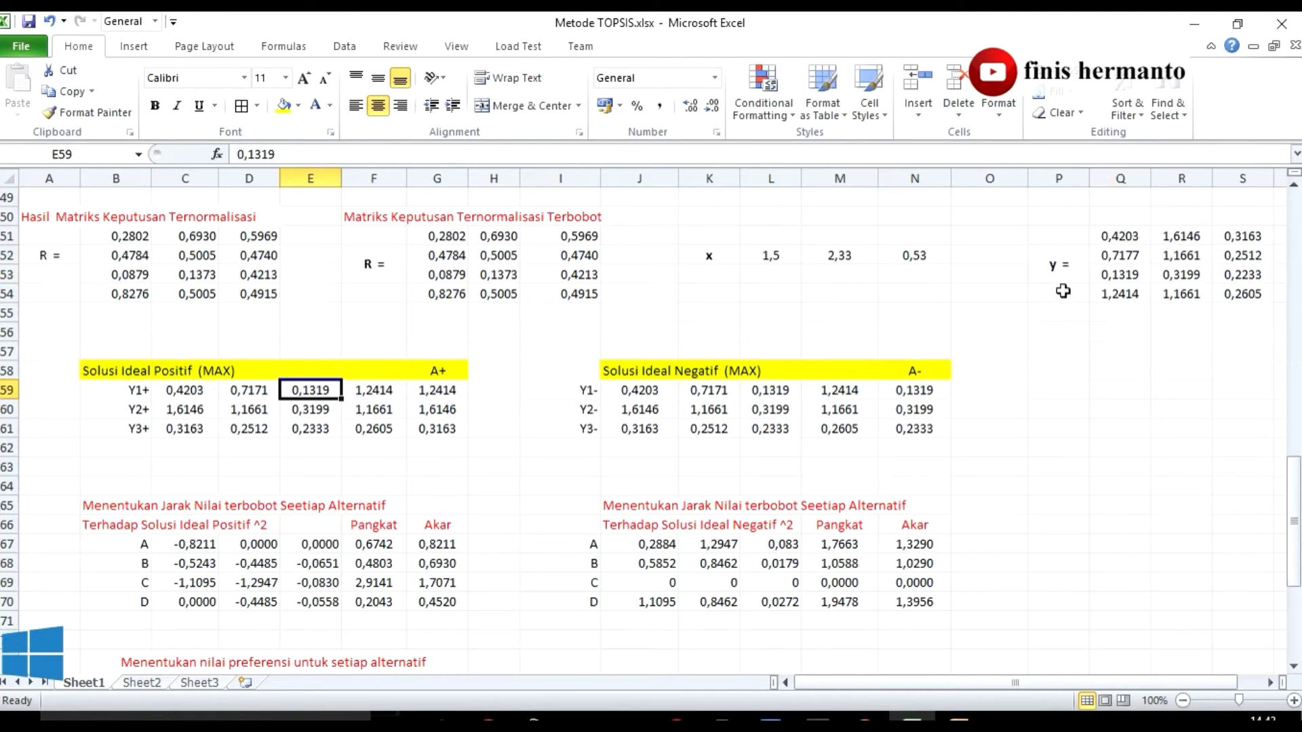
click(1119, 295)
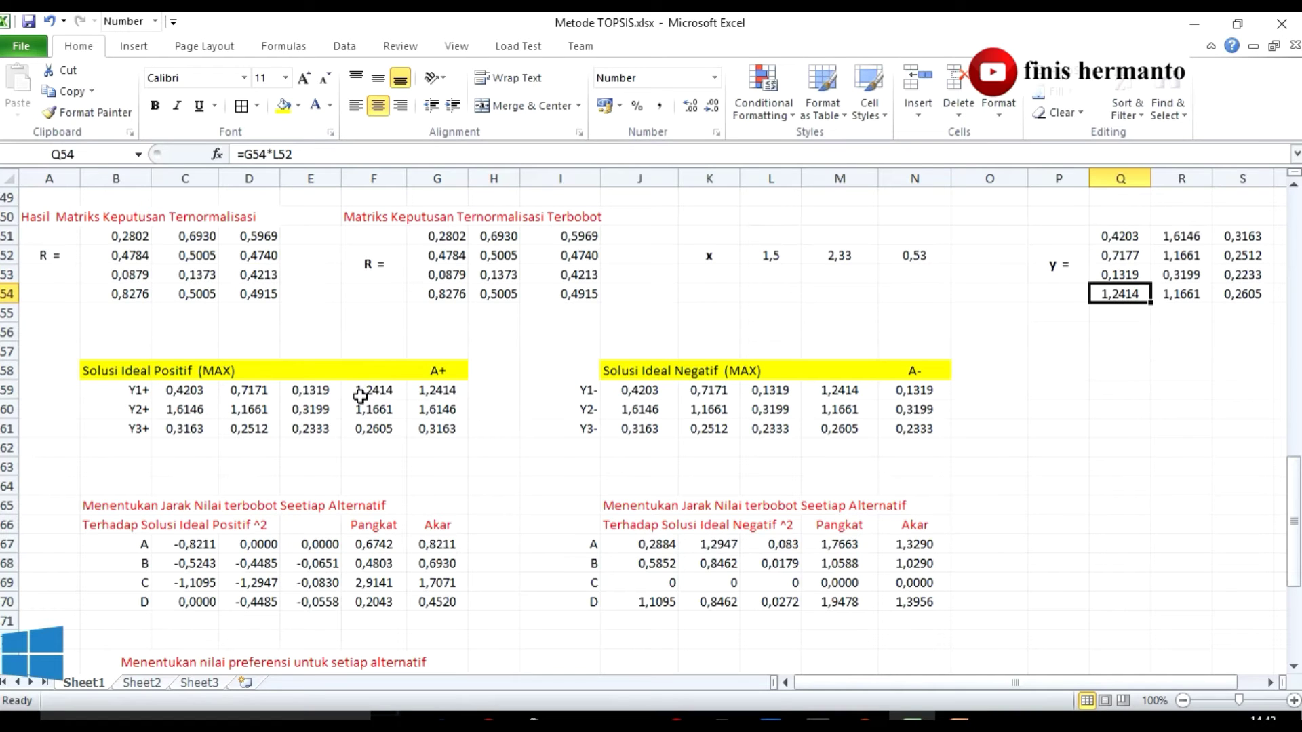
click(370, 395)
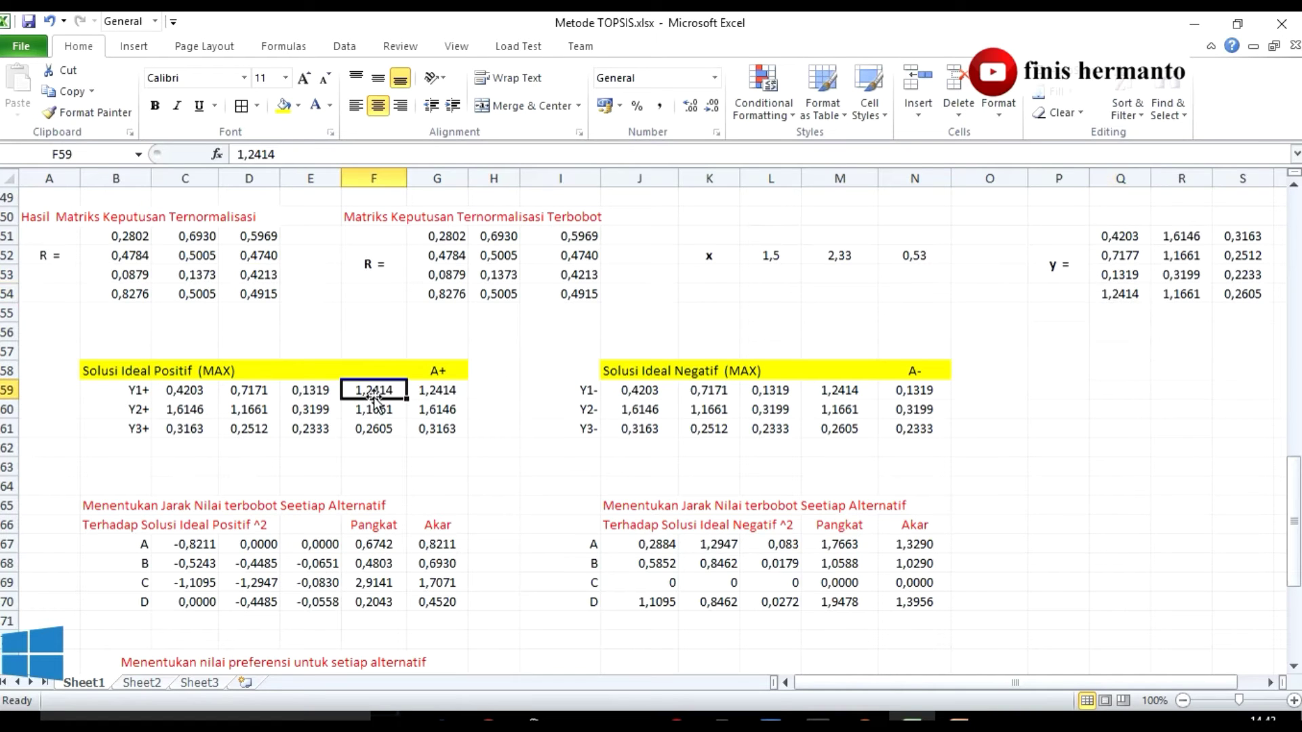
Step: Replace the Y1+ row's A+ formula in G59 with =MAX(C59:F59)
click(446, 391)
key(Delete)
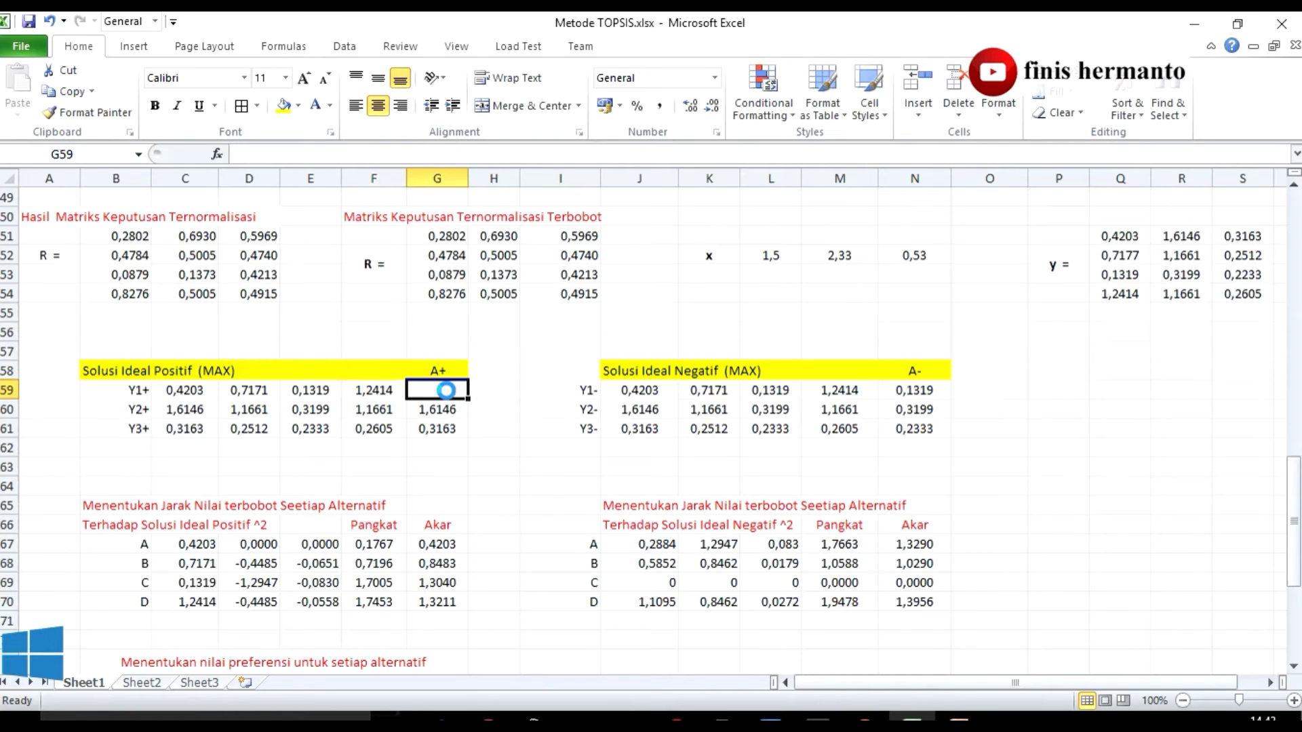
text(=m)
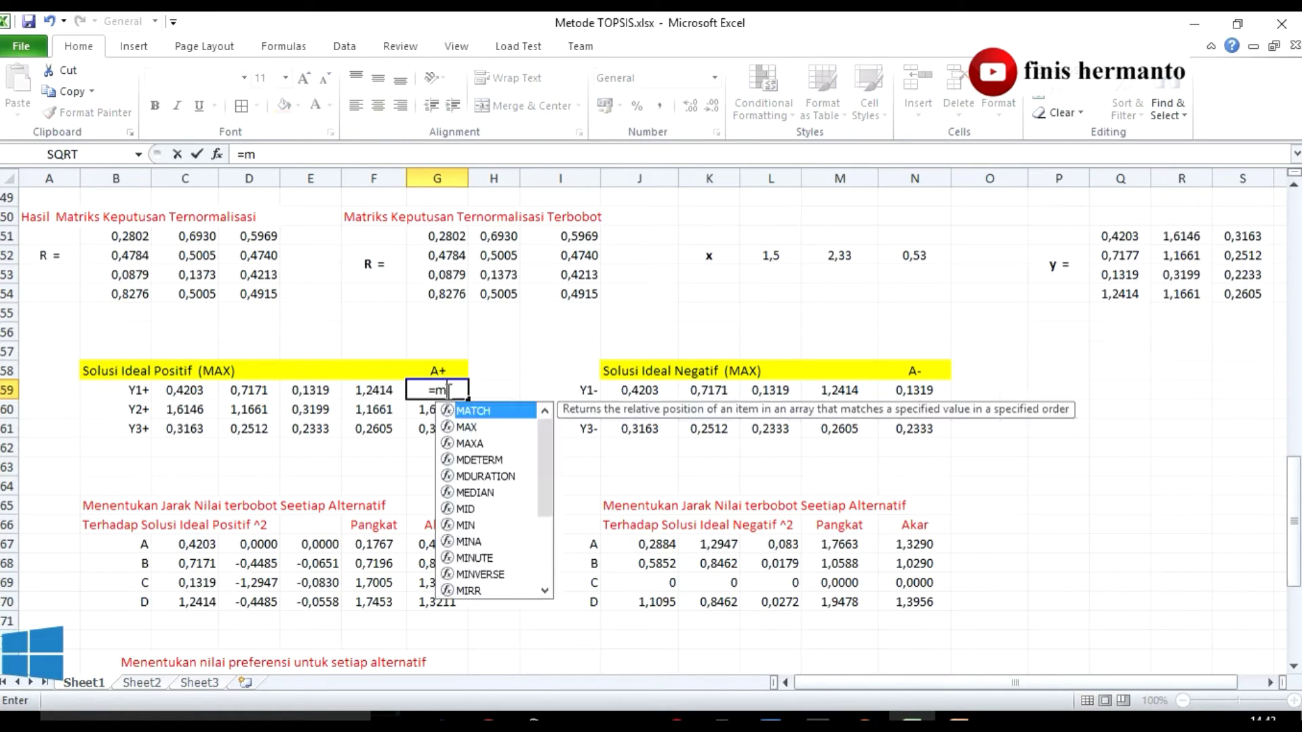
text(ax()
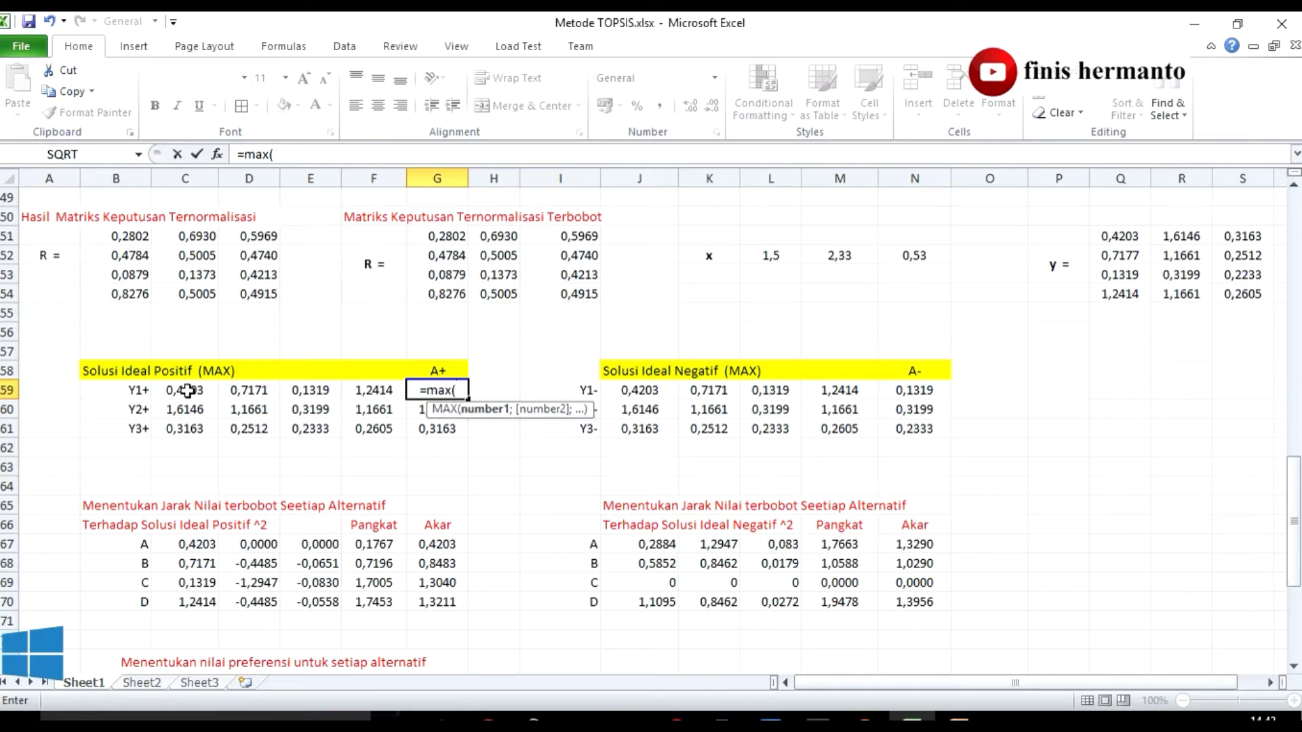
drag(175, 392, 363, 392)
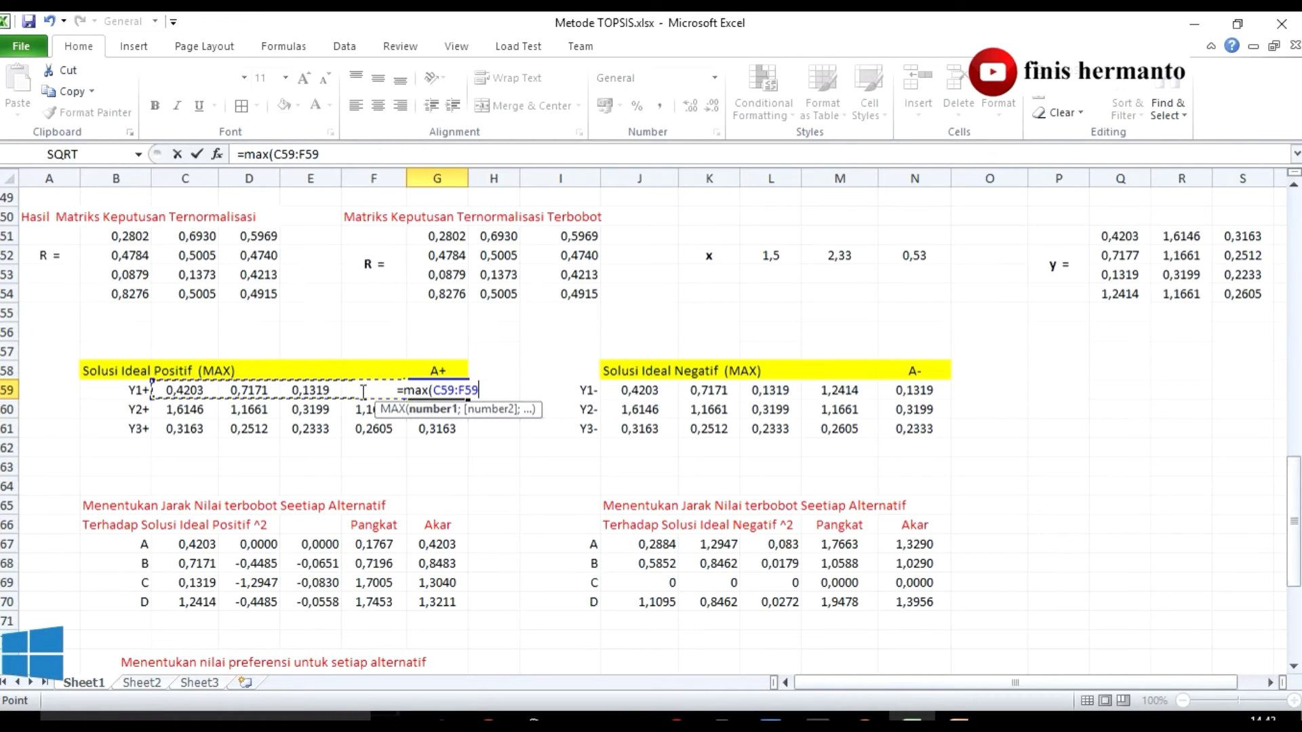
key(Return)
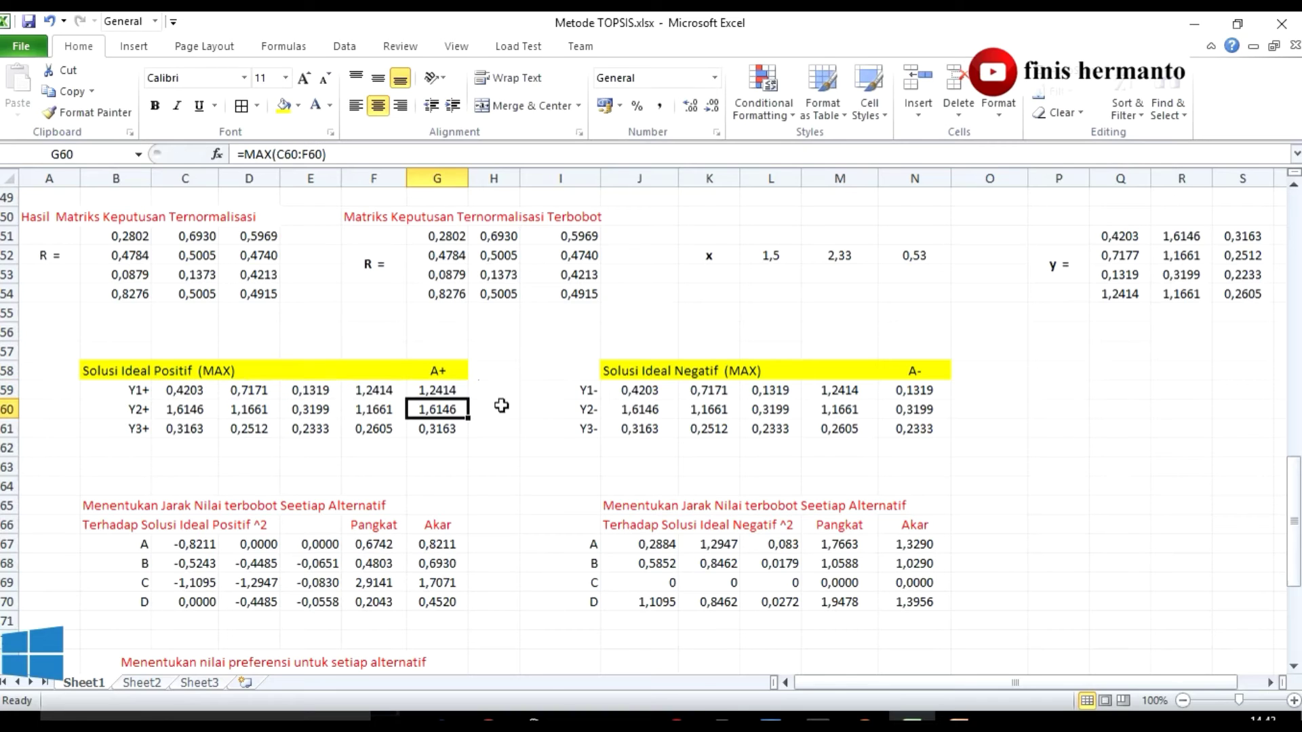
click(443, 392)
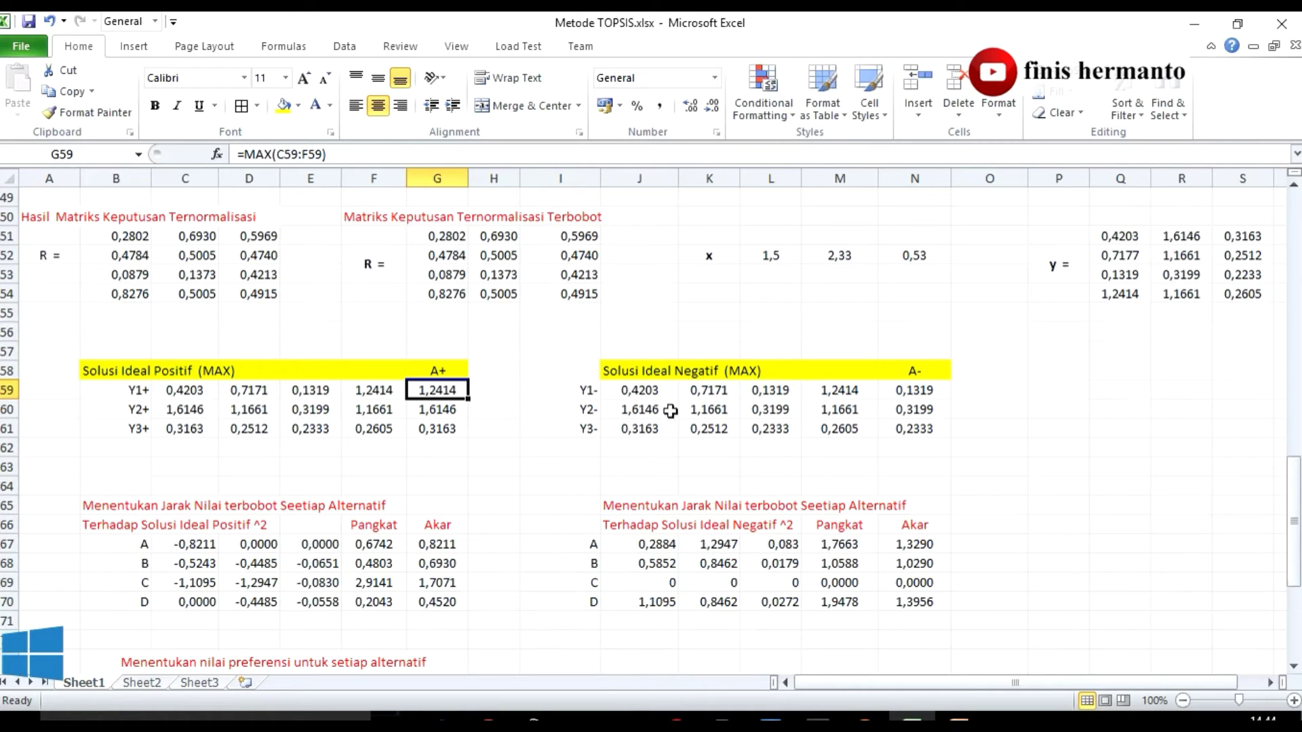
Step: Examine the Y1- row of the Solusi Ideal Negatif table and how its A- formula in N59 uses J59:M59
click(913, 390)
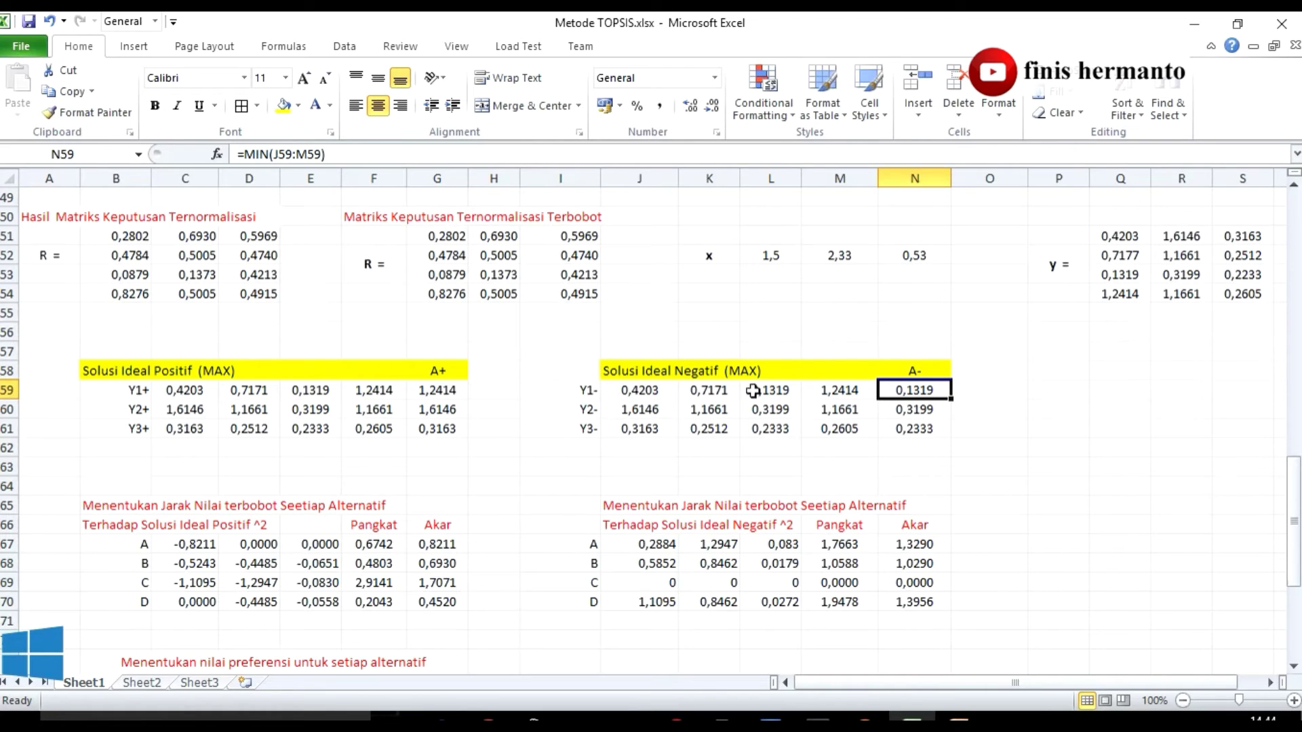
click(591, 392)
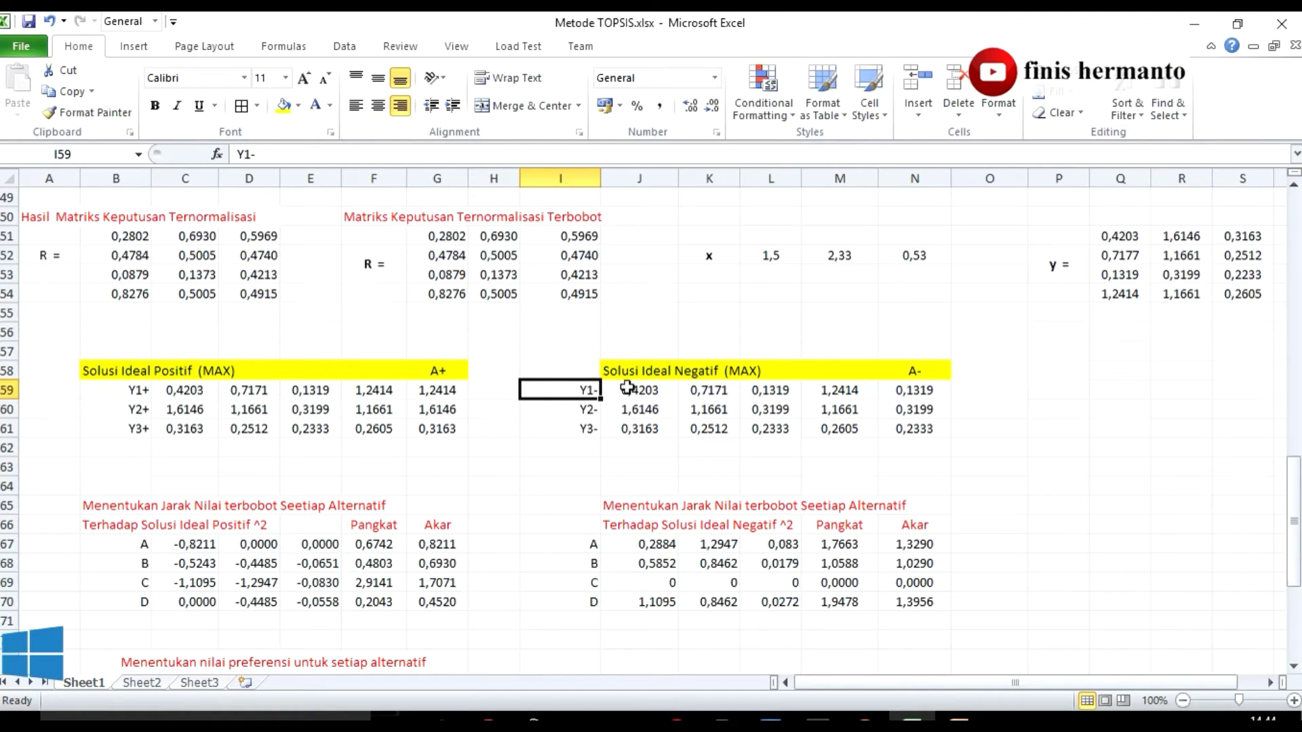
click(637, 391)
key(ctrl+Right)
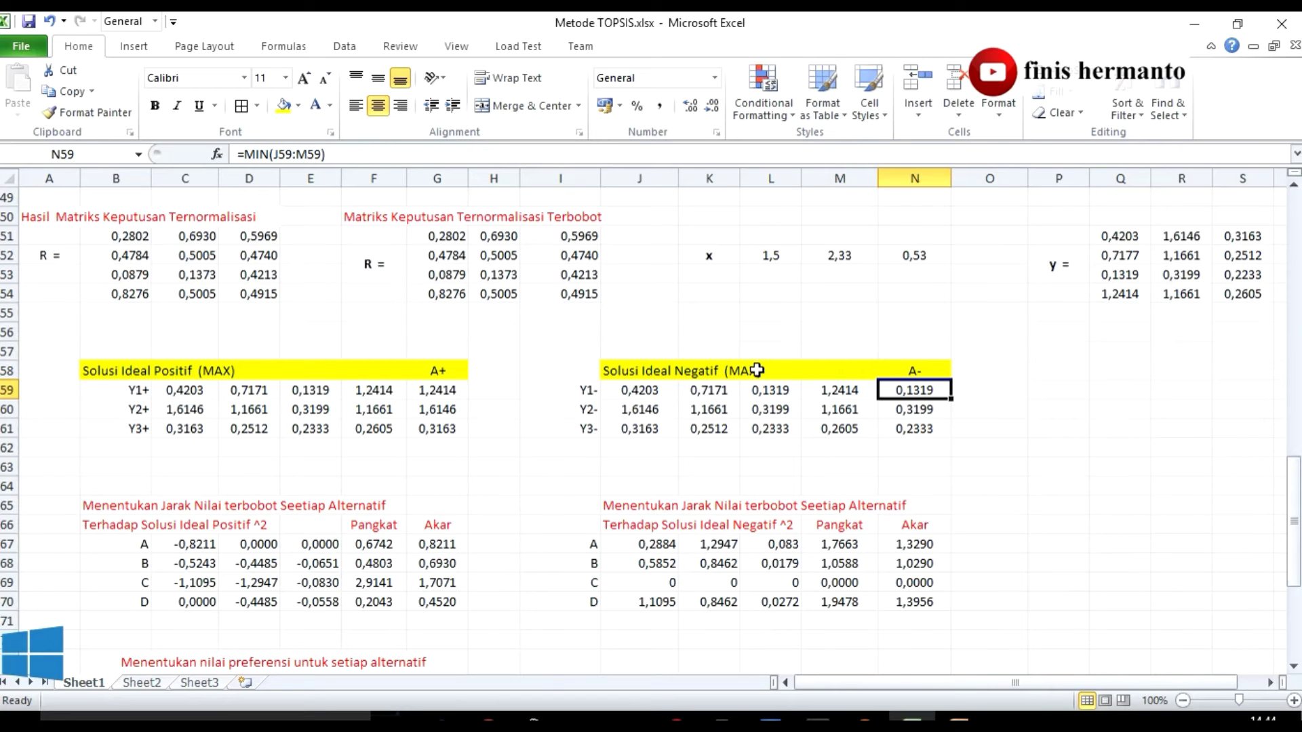
double_click(754, 372)
click(734, 401)
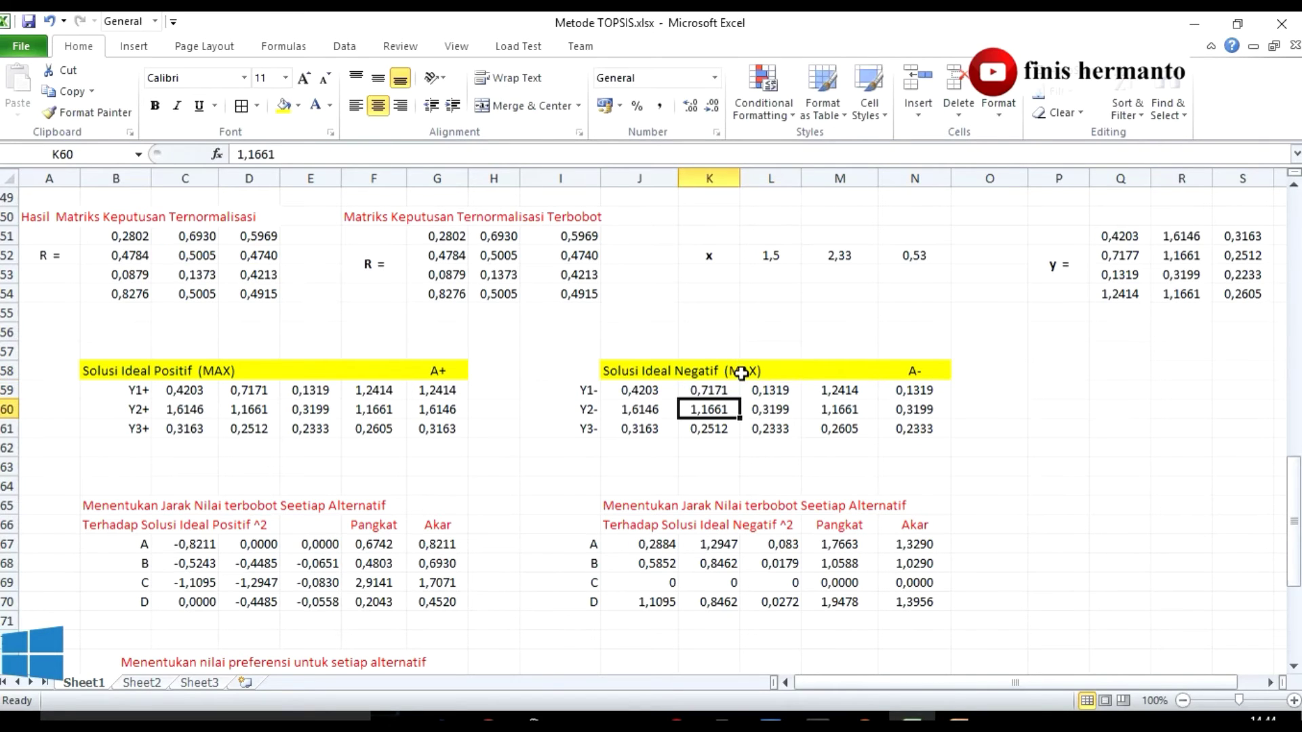
click(748, 404)
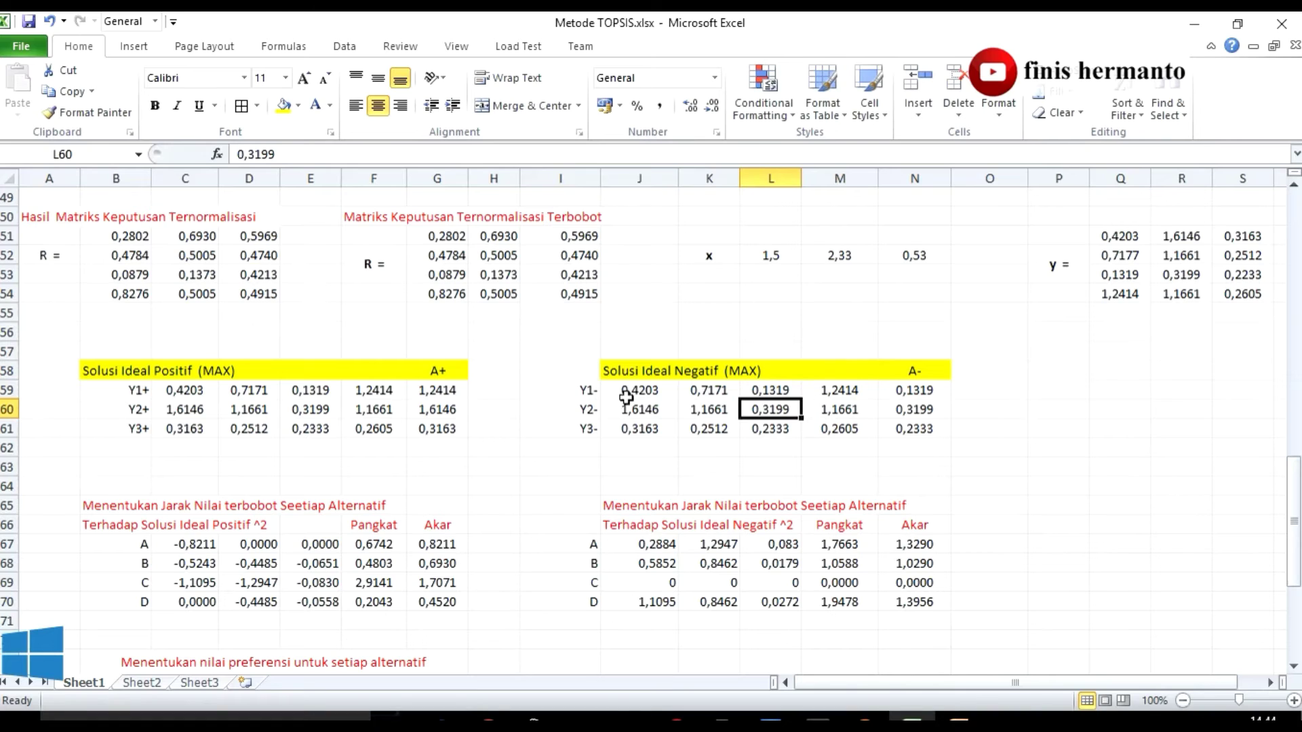
drag(625, 393, 841, 391)
Step: Replace the Y1- row's A- formula in N59 with =MIN(J59:M59)
click(899, 394)
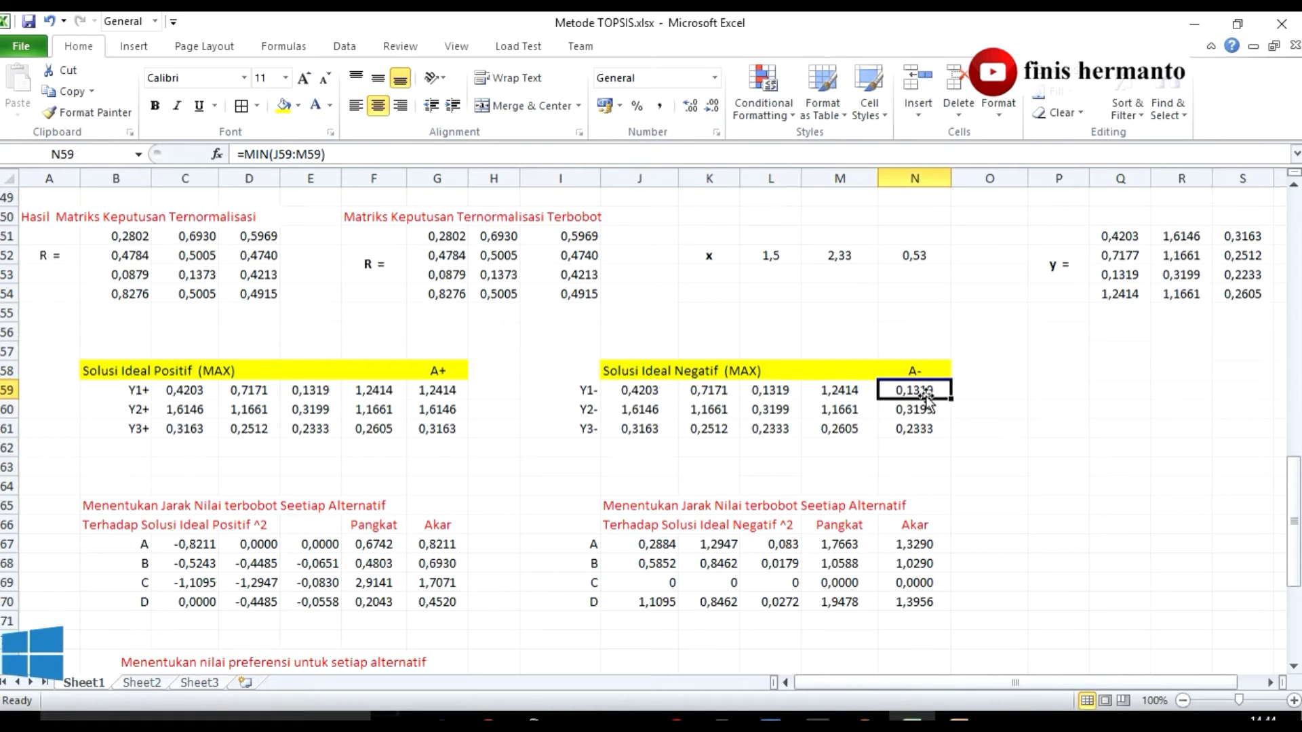
mouse_move(924, 398)
mouse_down()
mouse_move(918, 428)
mouse_move(919, 399)
mouse_up()
key(Delete)
text(=m)
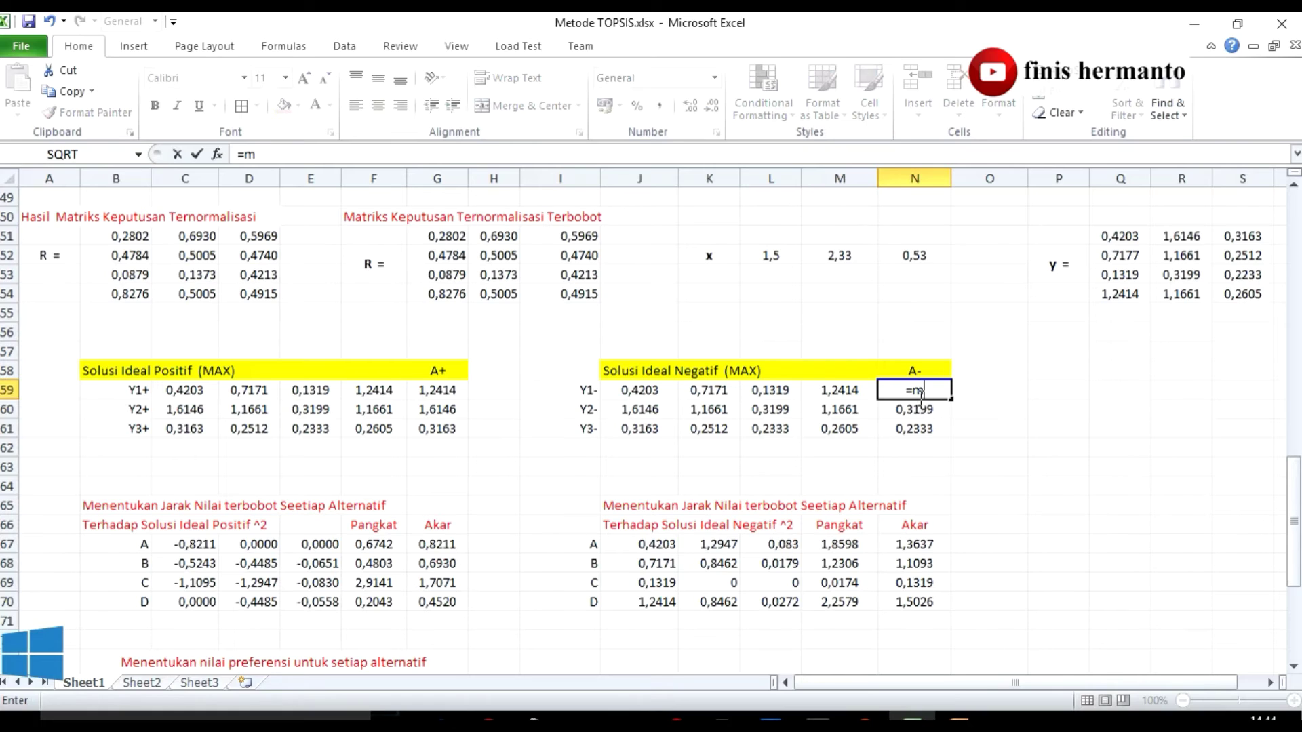
text(in()
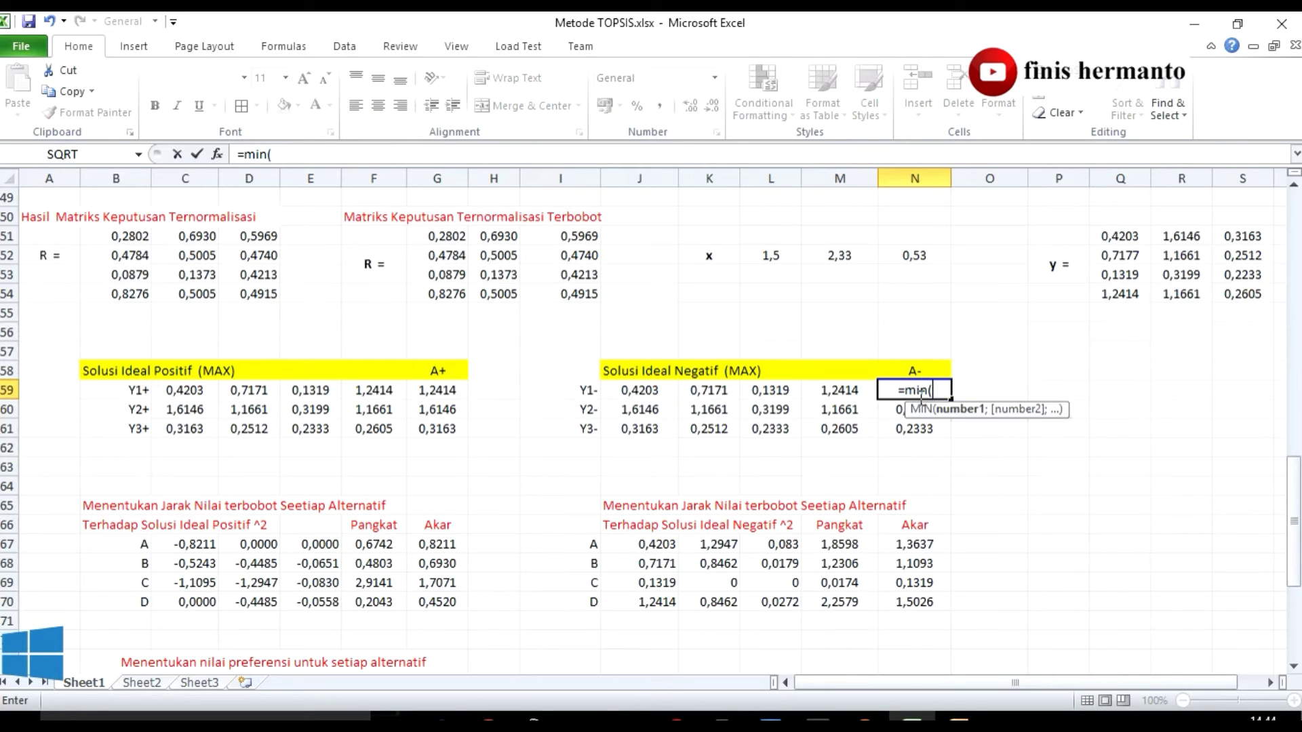
drag(625, 390, 813, 385)
key(Return)
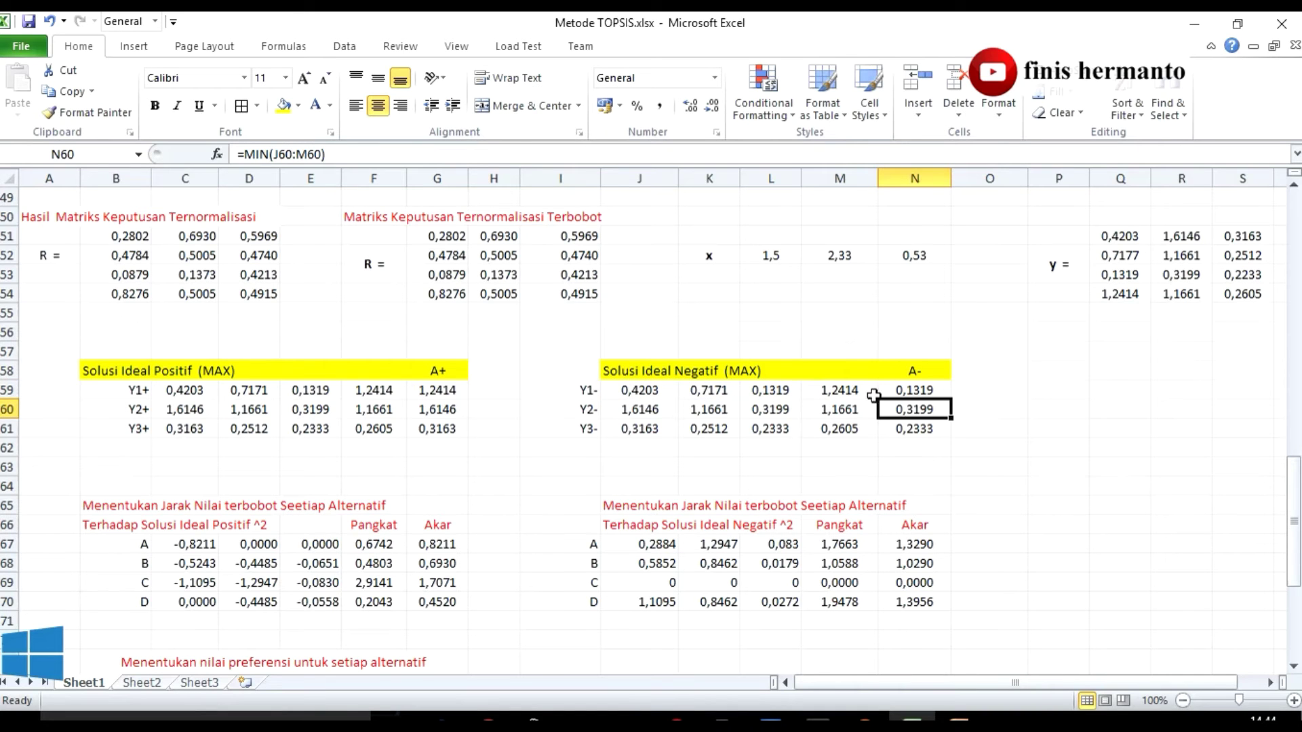
click(902, 391)
Step: Examine rows A to D and the three difference columns C67:E70 of the distance table for the positive ideal solution
scroll(974, 415, down, 4)
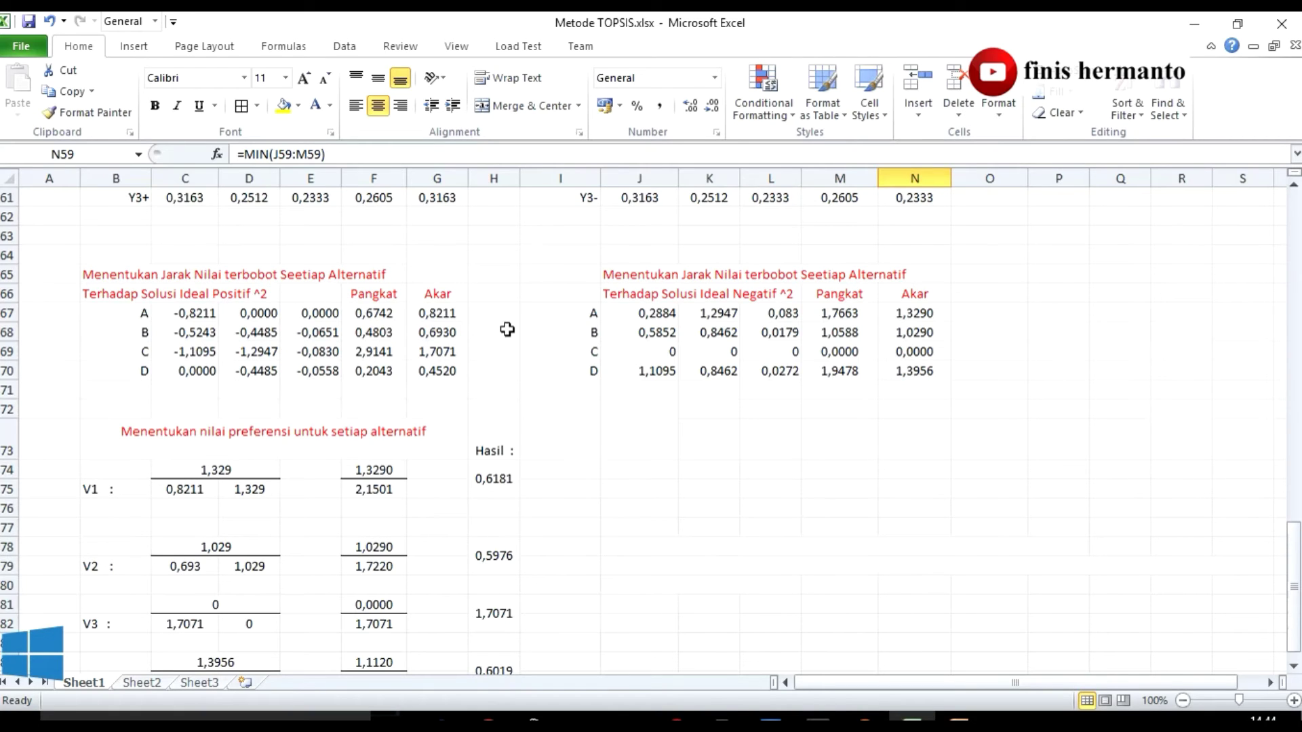
scroll(508, 330, up, 2)
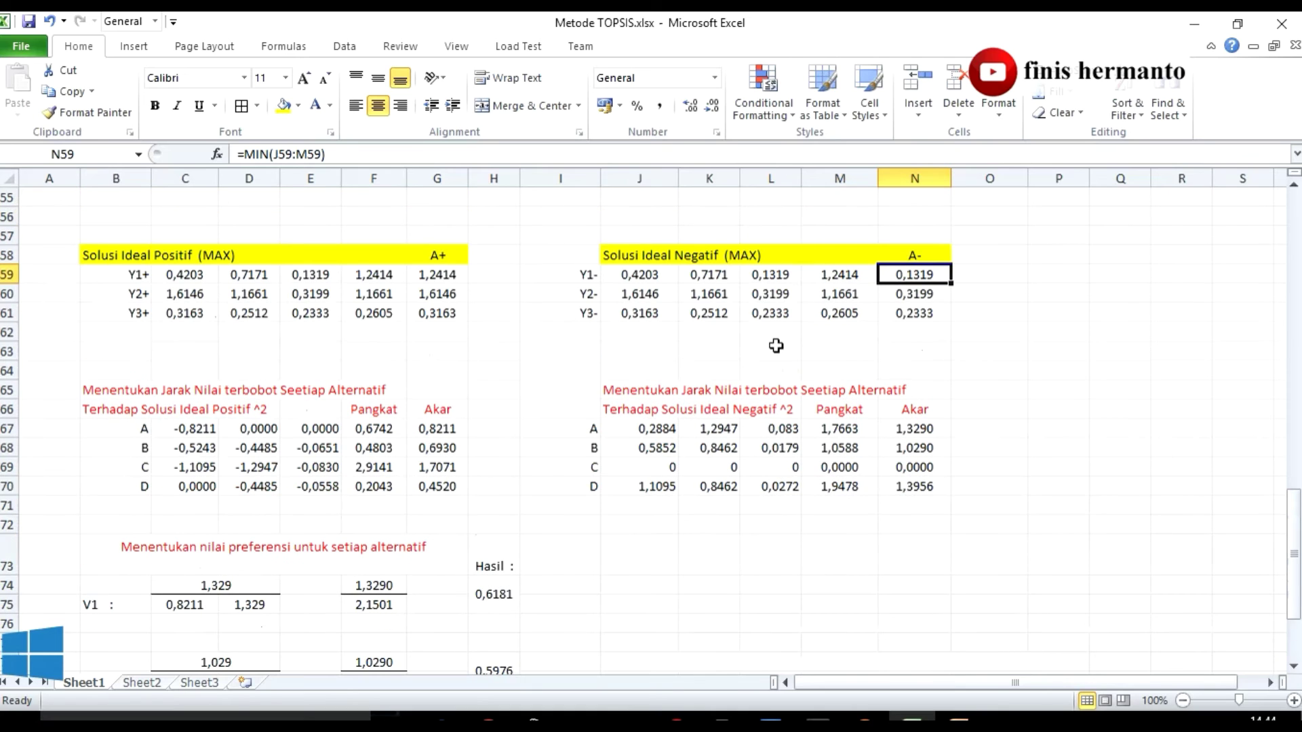
click(193, 433)
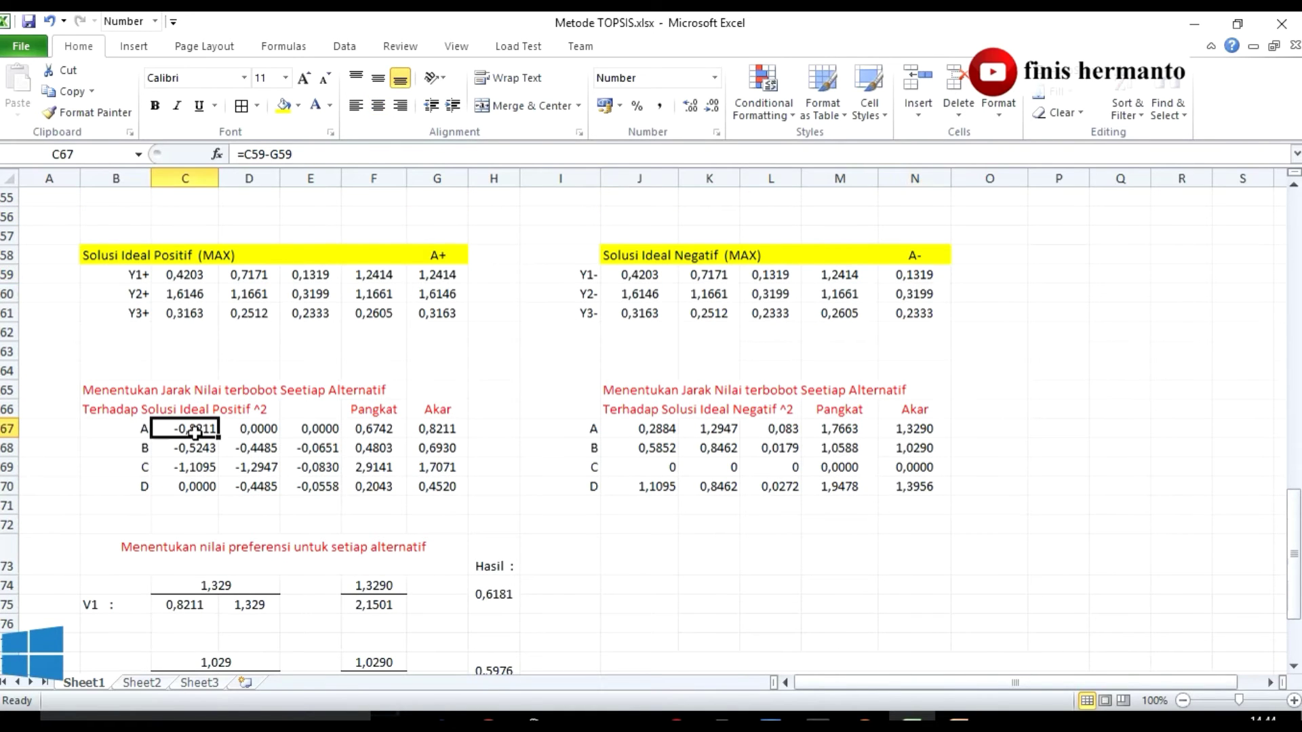
click(129, 434)
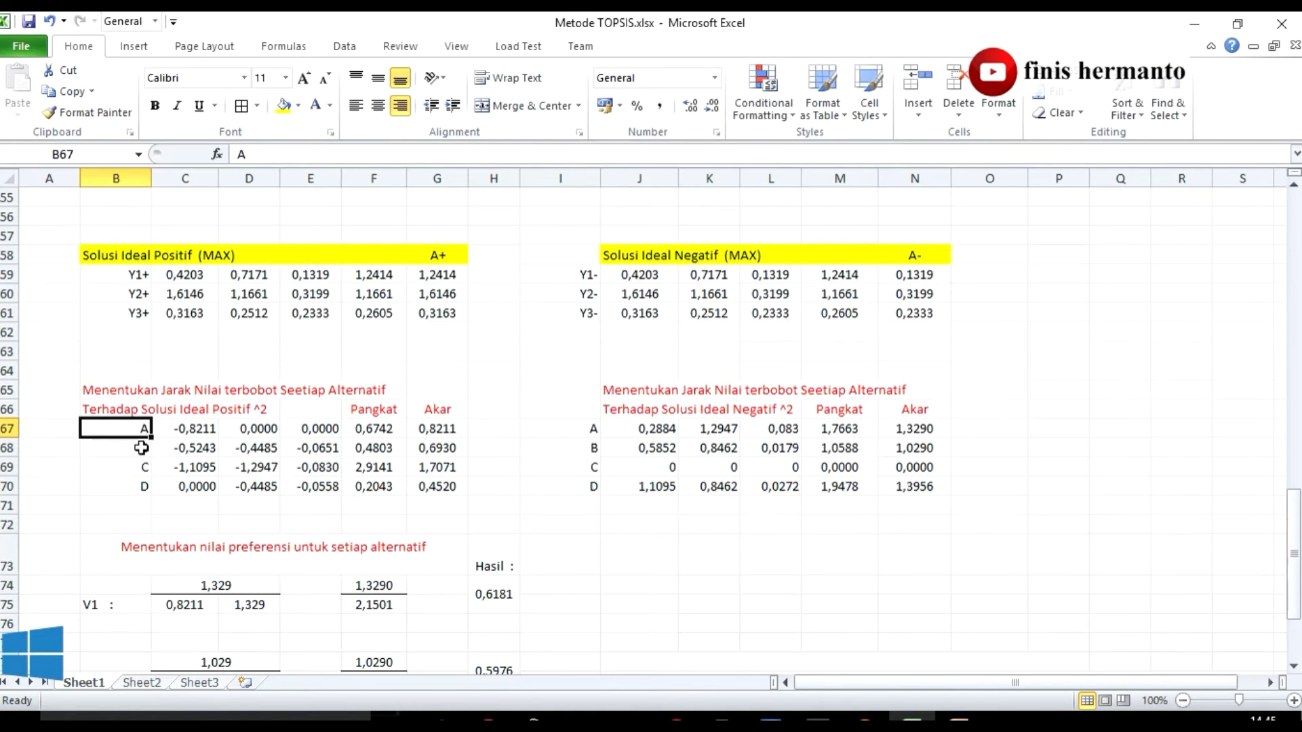
click(141, 447)
click(144, 468)
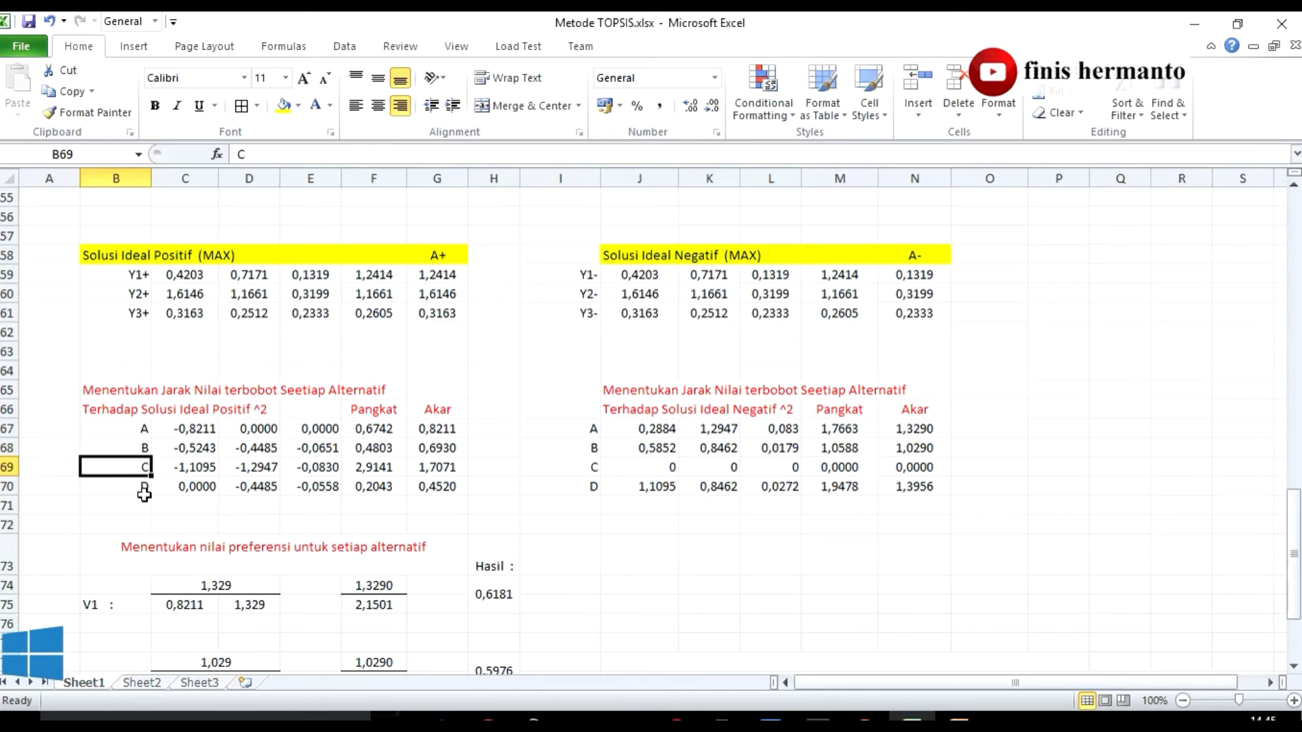
click(145, 494)
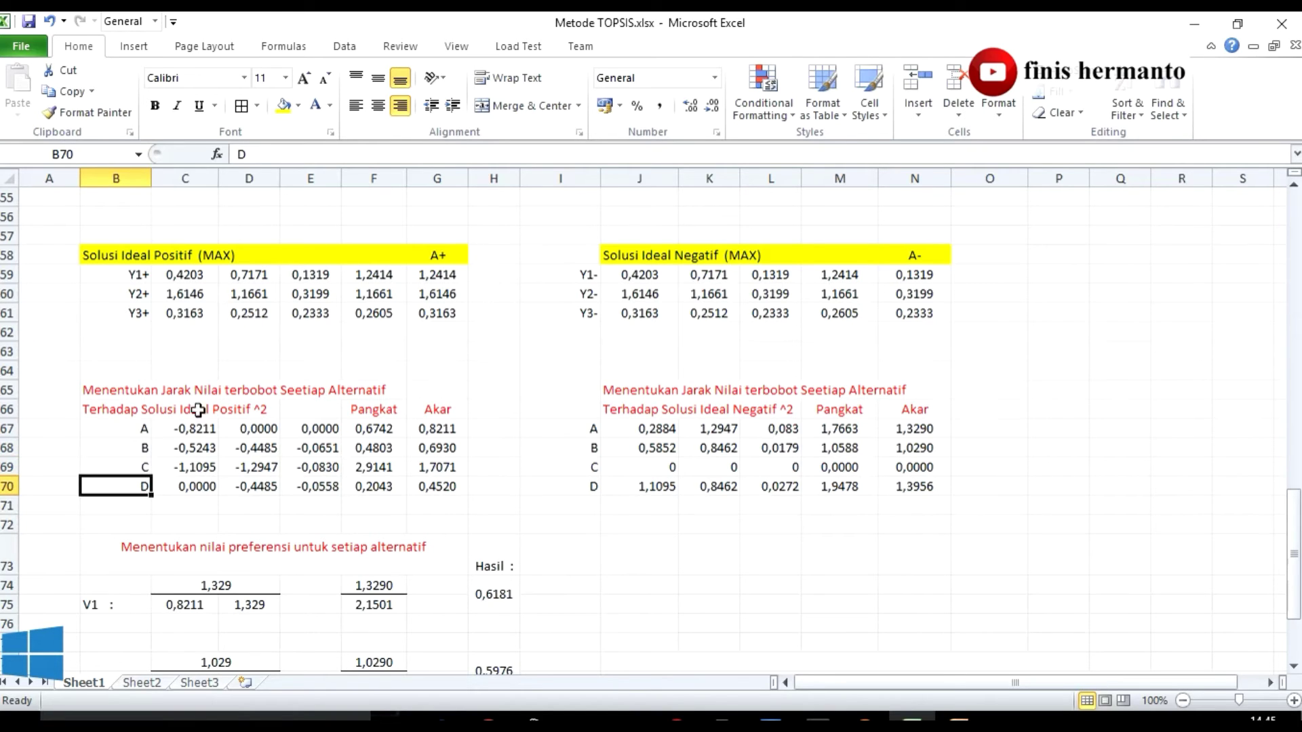
drag(197, 429, 204, 487)
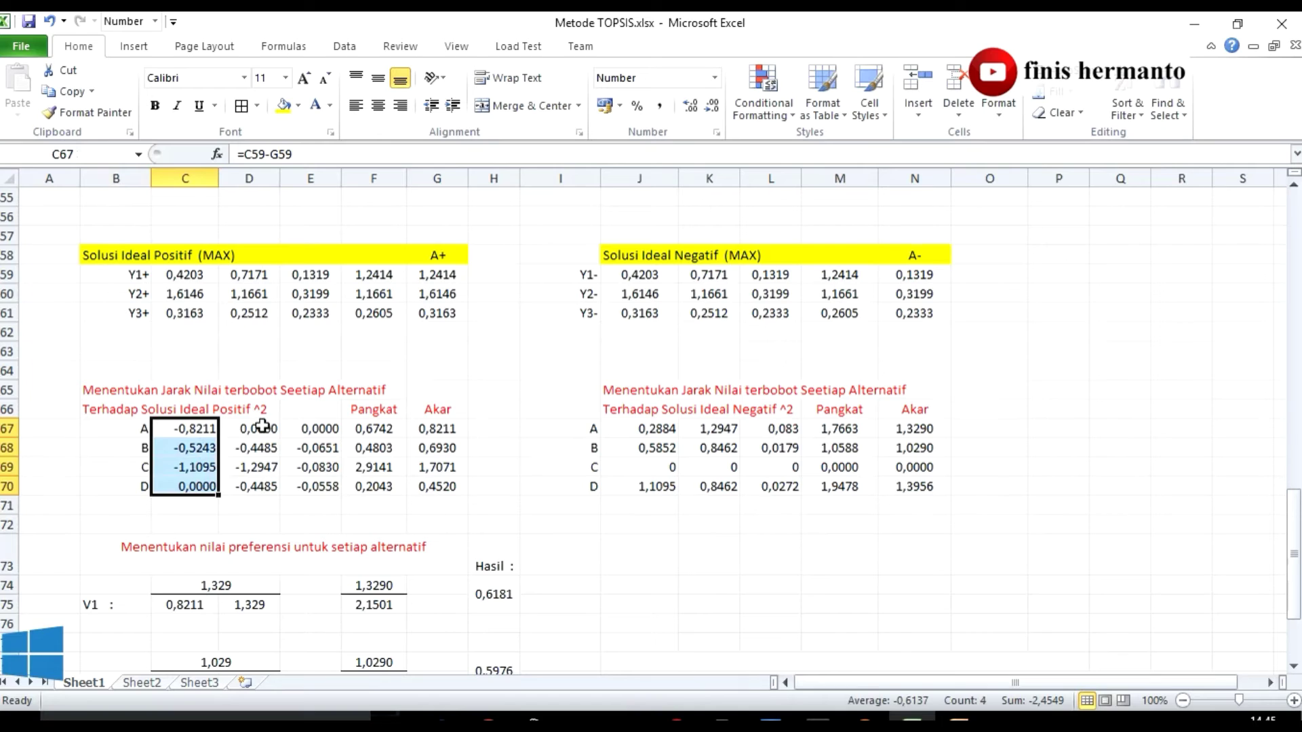
drag(262, 426, 261, 487)
drag(311, 428, 332, 485)
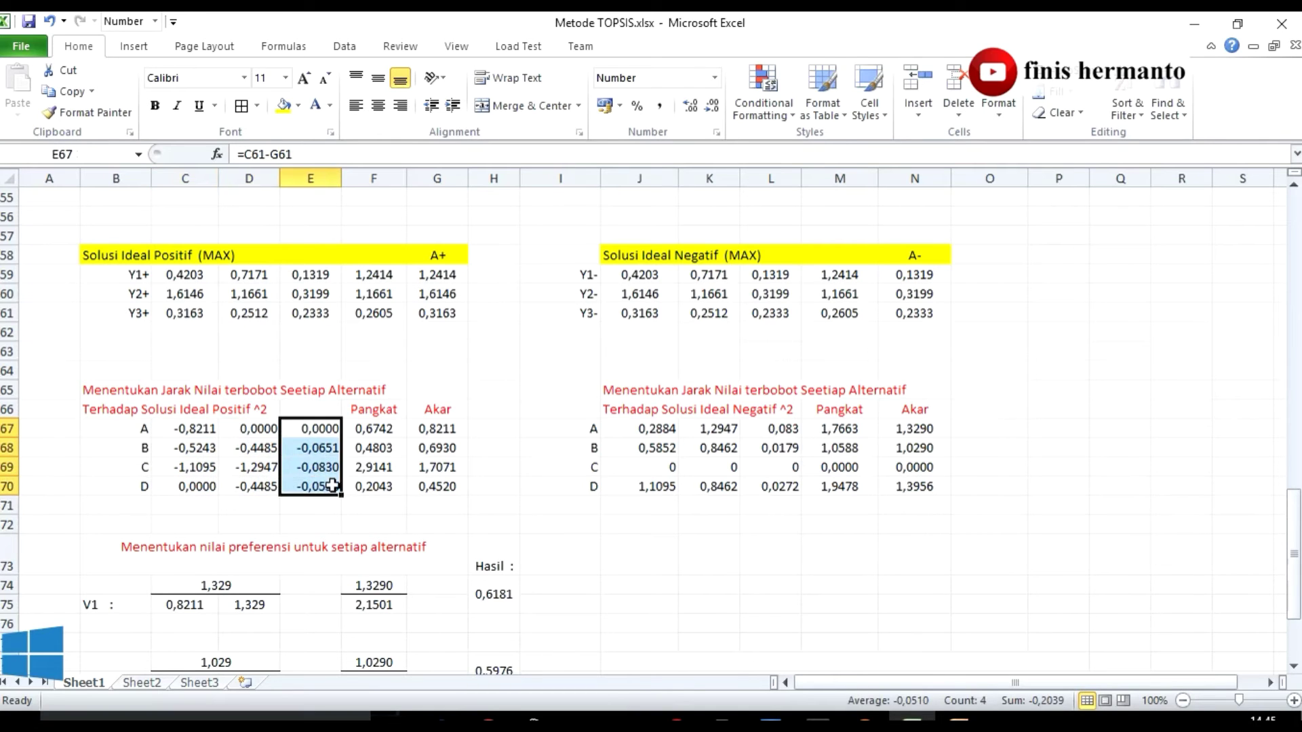
click(508, 468)
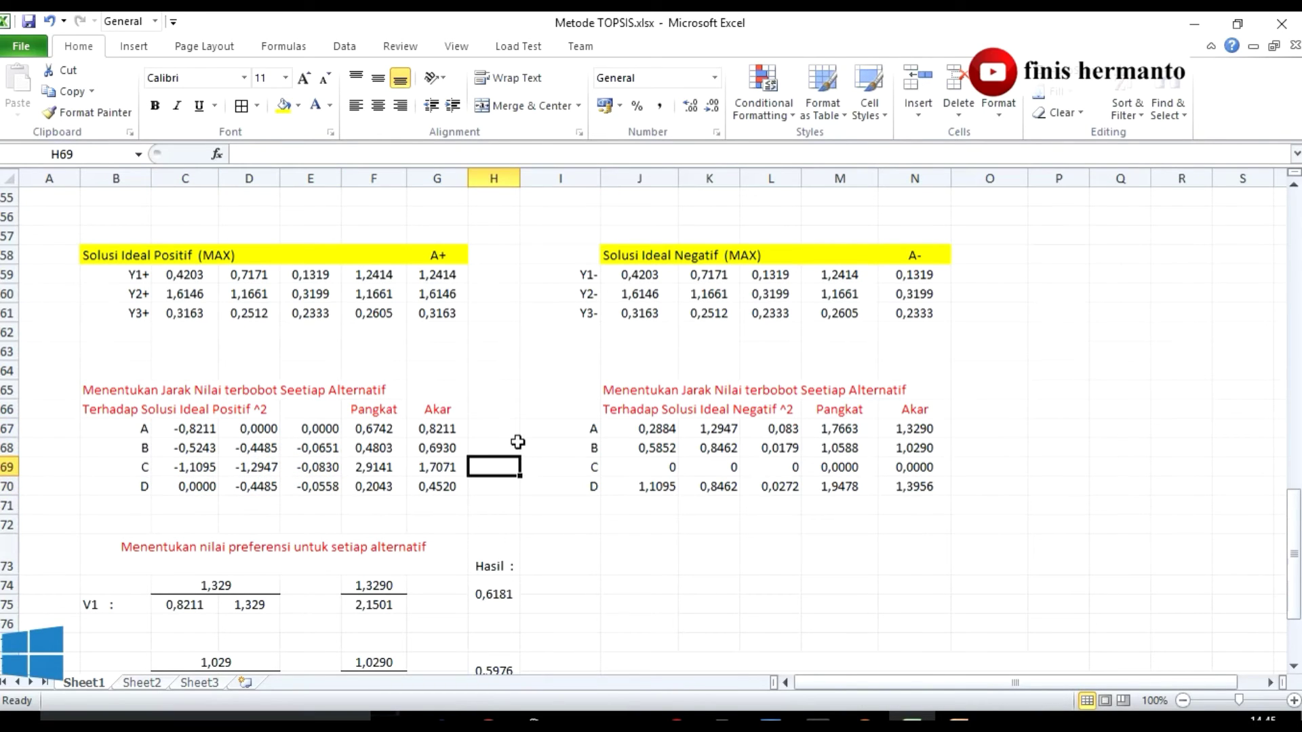
Step: Replace alternative A's first difference formula in C67 of the positive distance table with =C59-G59
click(203, 429)
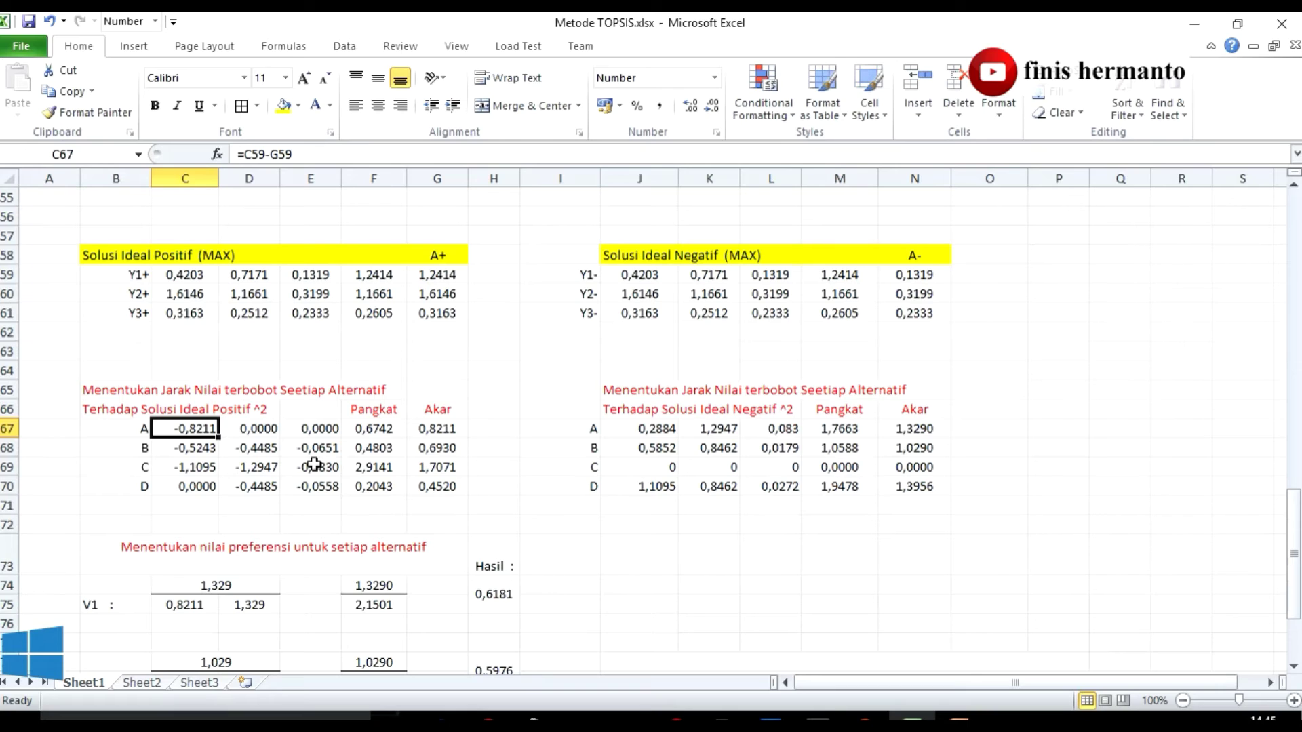
key(Right)
click(194, 432)
key(Delete)
text(=)
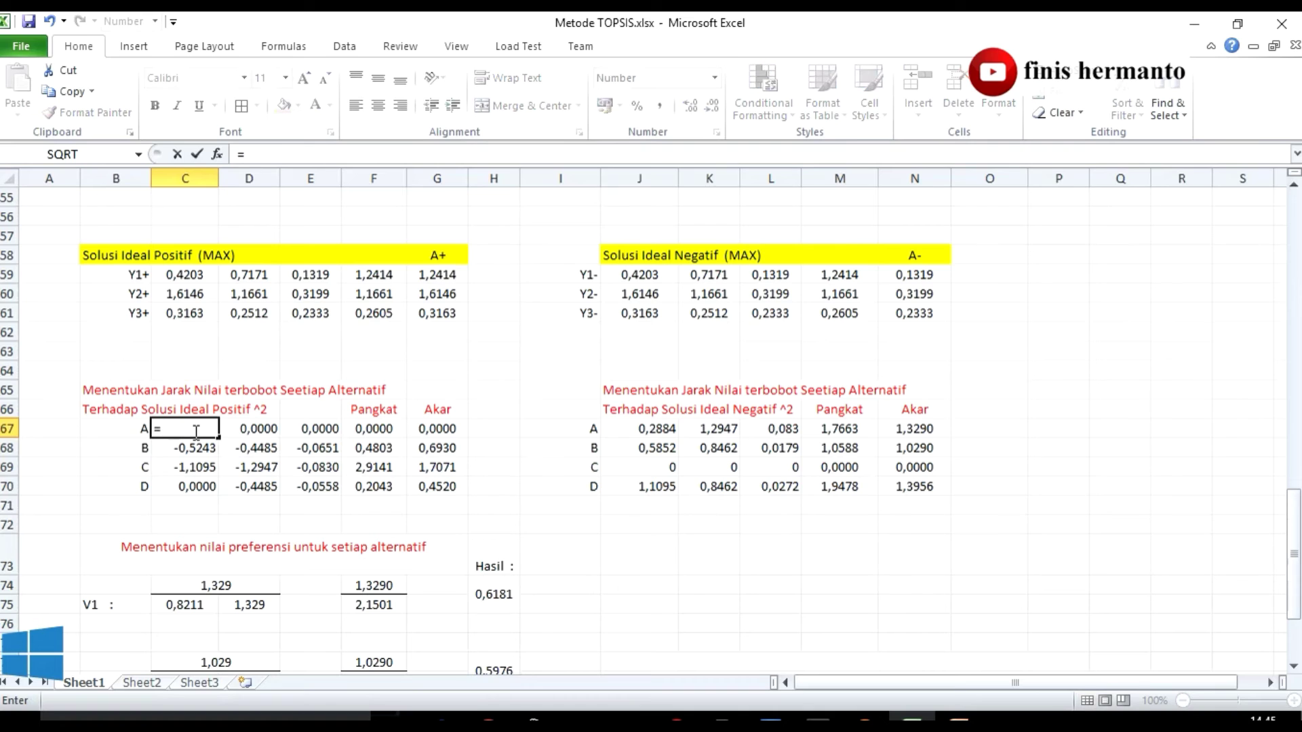
click(184, 276)
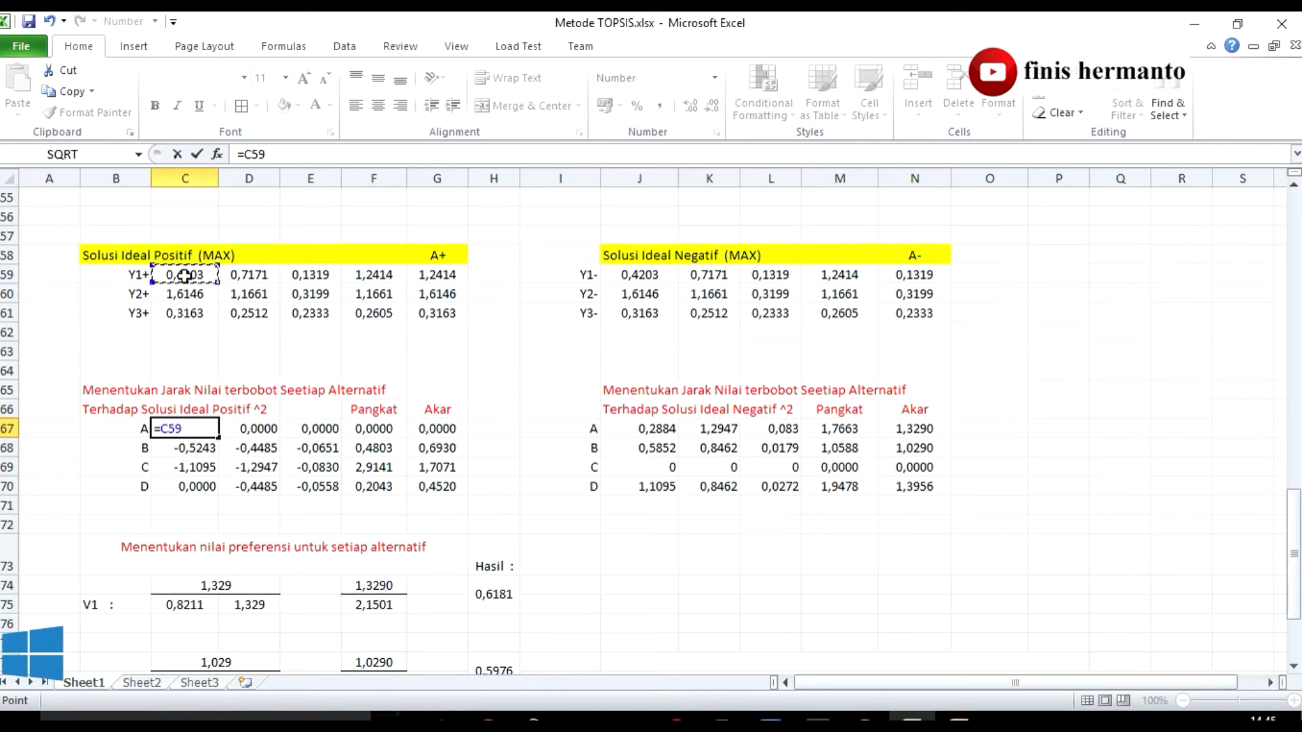
text(-)
click(453, 277)
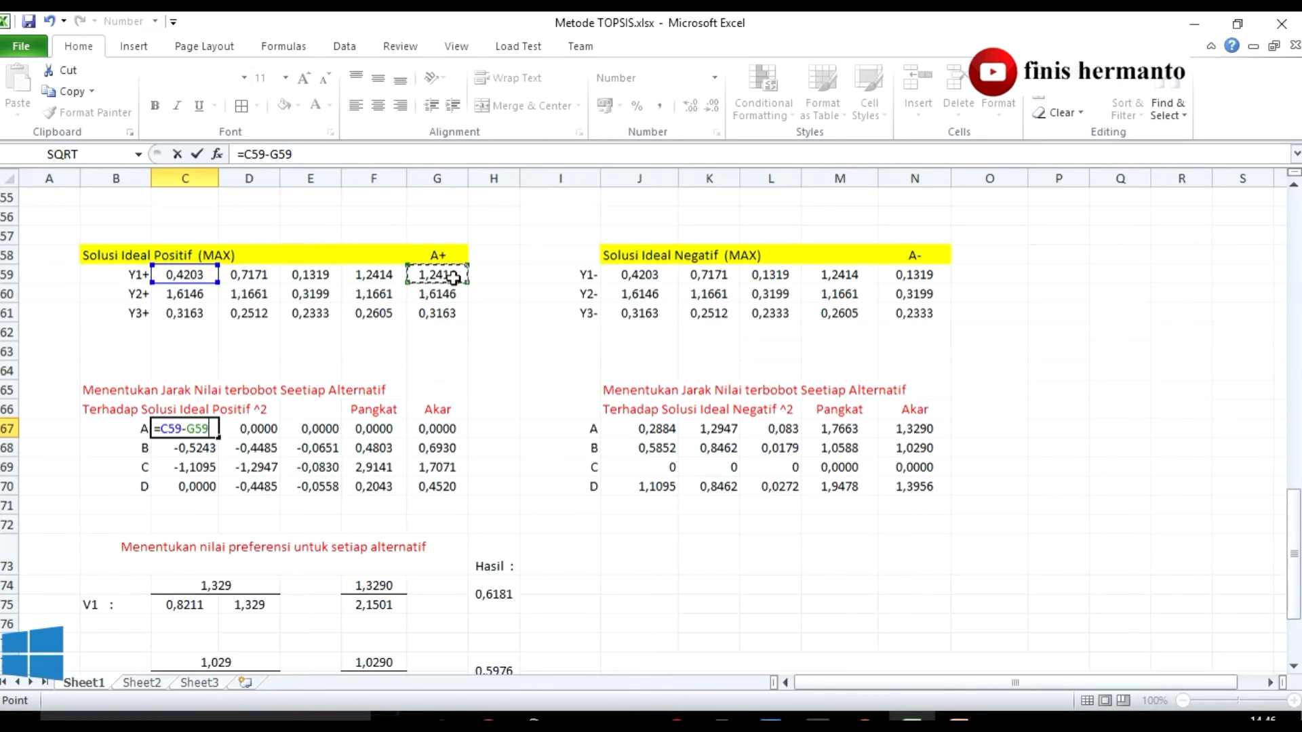
key(Return)
click(202, 429)
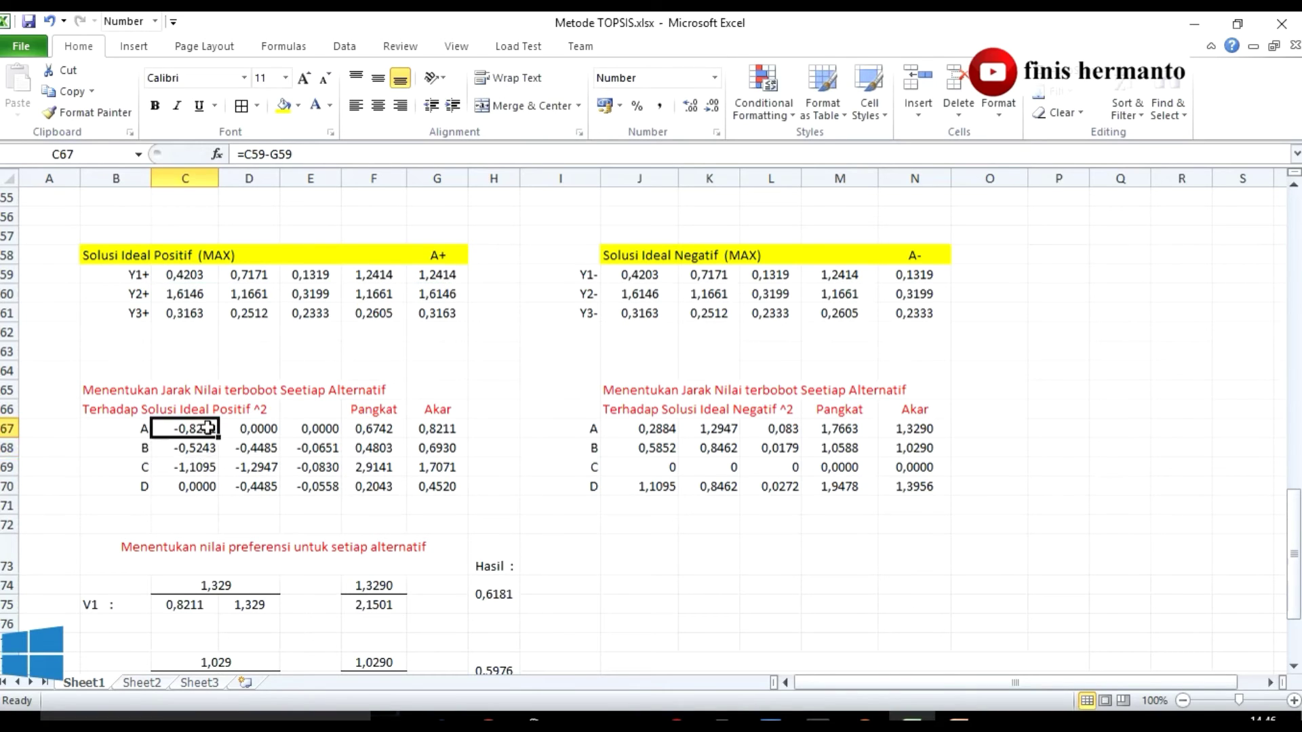
Step: Rebuild alternative A's Pangkat formula in F67 of the positive distance table as =C67^2+E67^2+D67^2
click(384, 425)
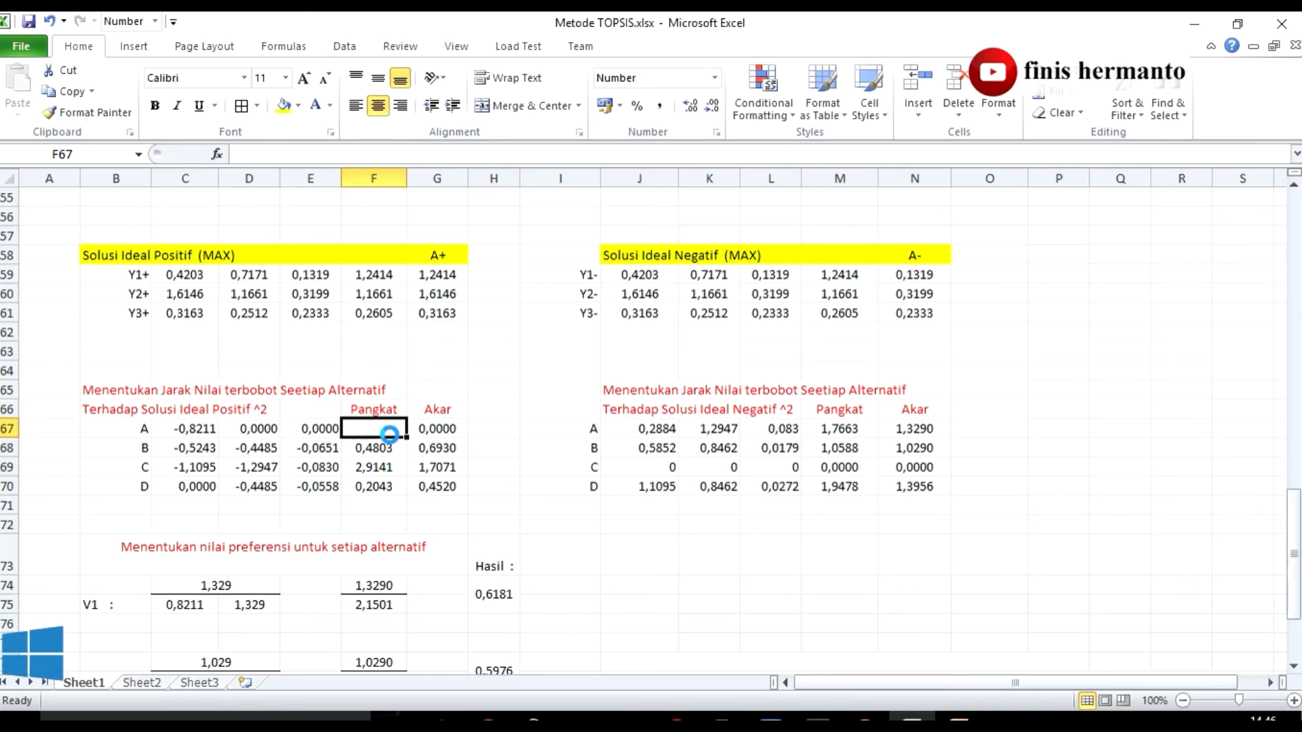
double_click(390, 434)
key(BackSpace)
key(BackSpace)
key(BackSpace)
key(BackSpace)
key(BackSpace)
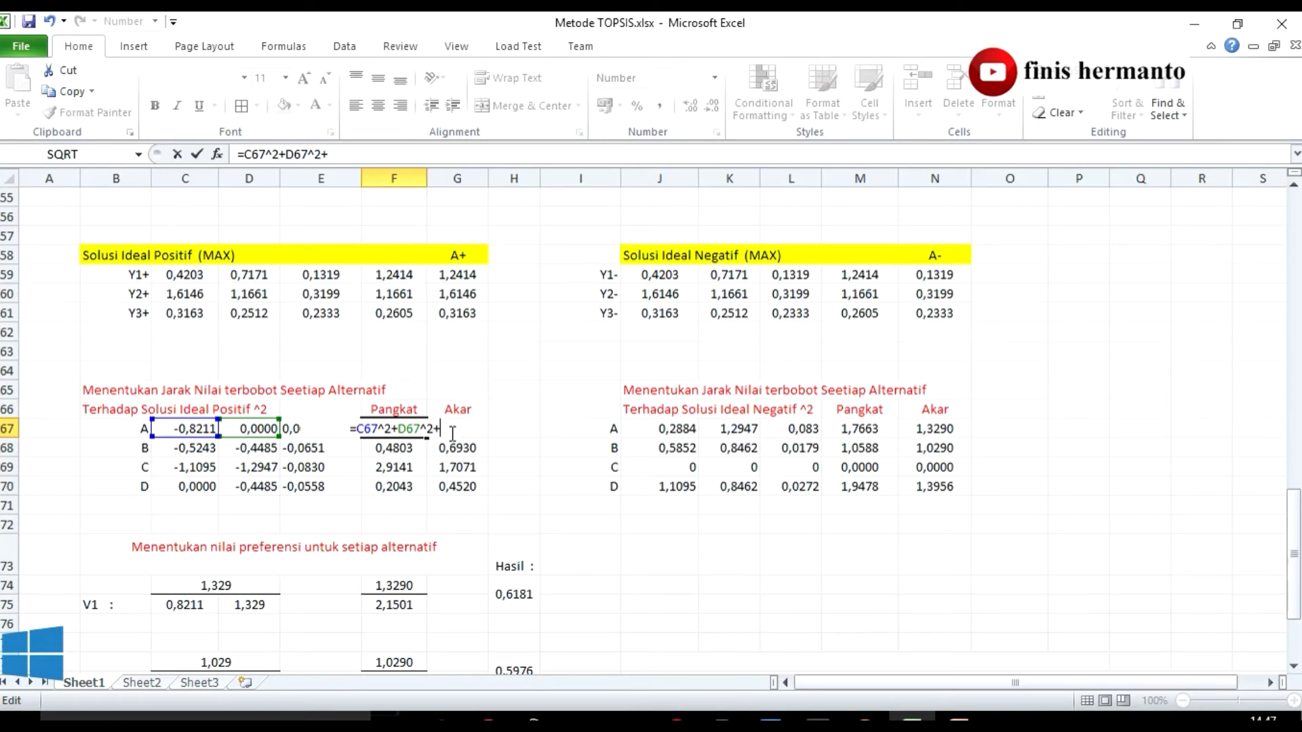
key(BackSpace)
key(BackSpace)
key(BackSpace)
key(BackSpace)
key(BackSpace)
key(BackSpace)
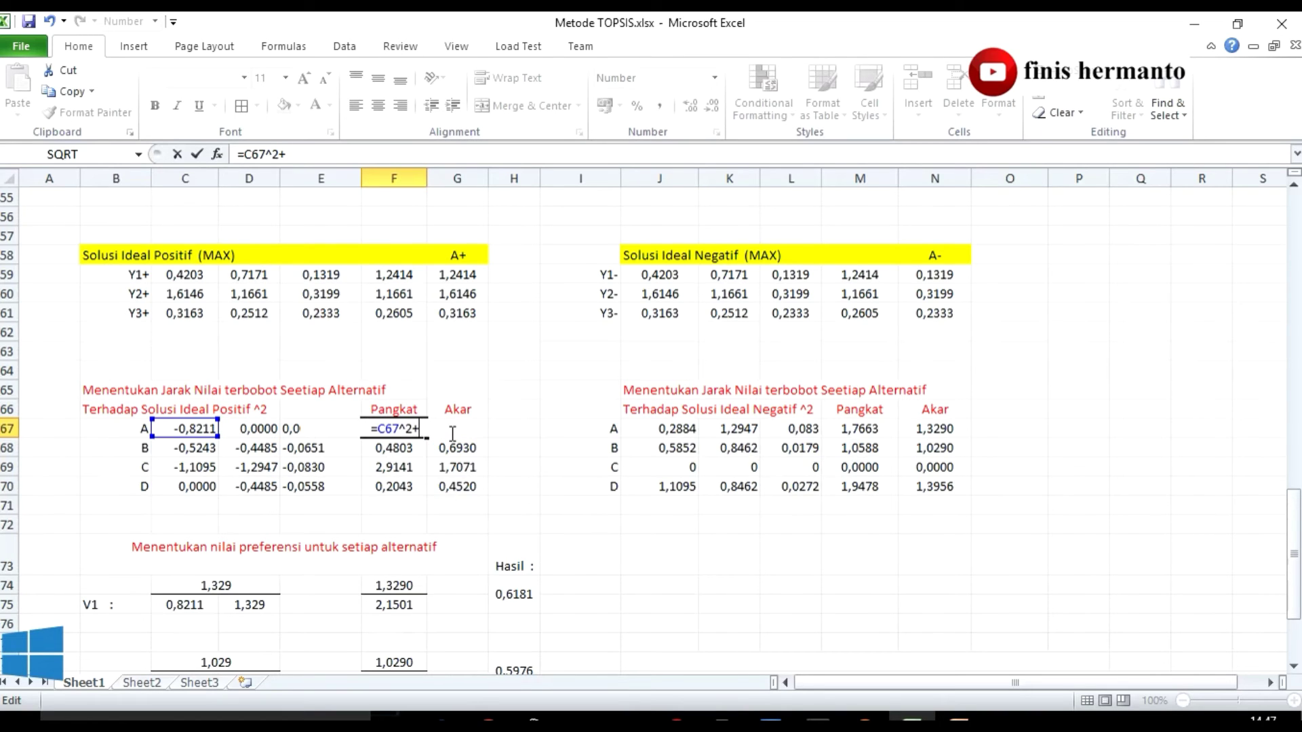
click(296, 430)
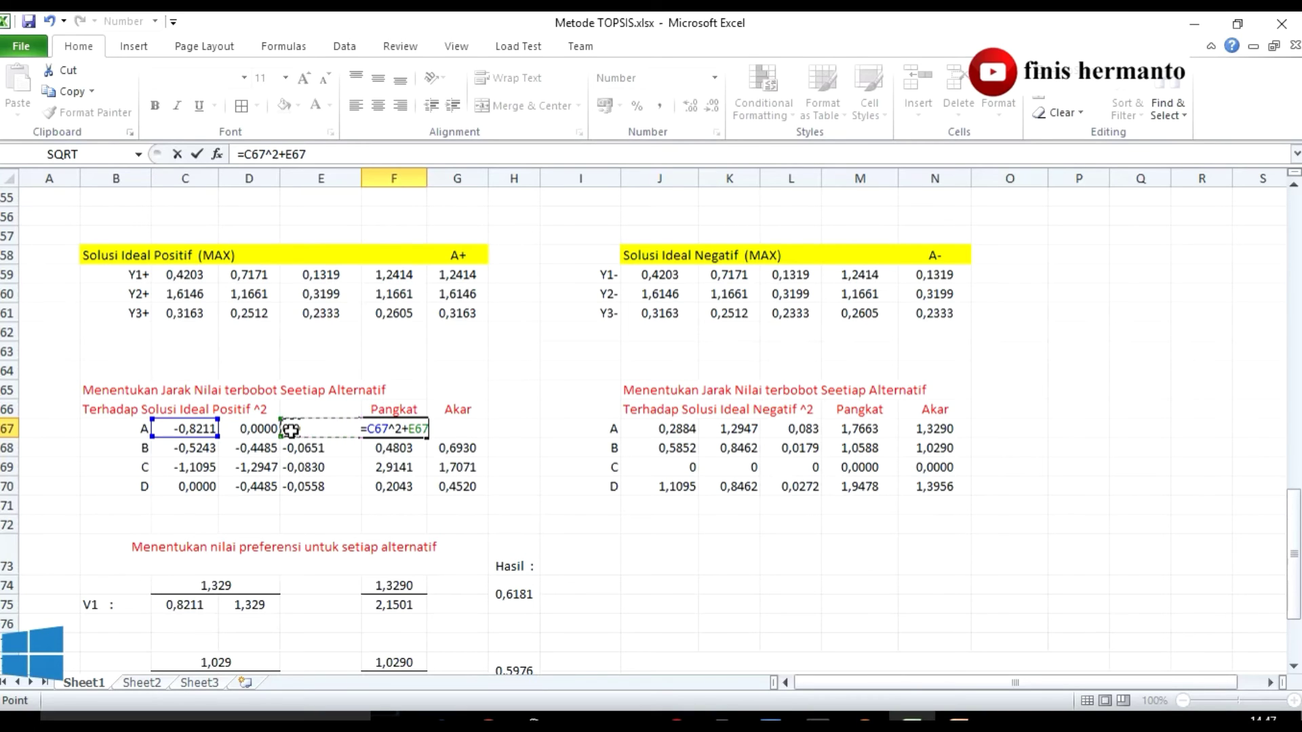
text(^2+)
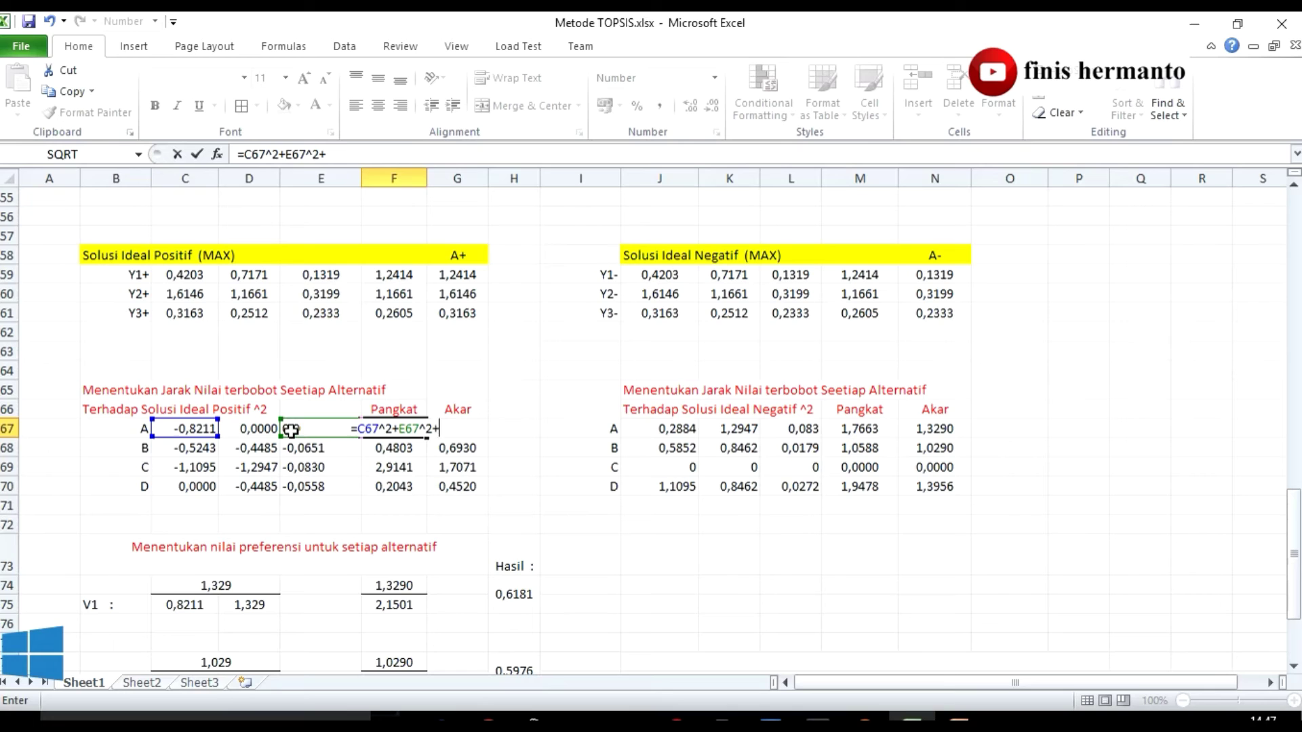
click(248, 430)
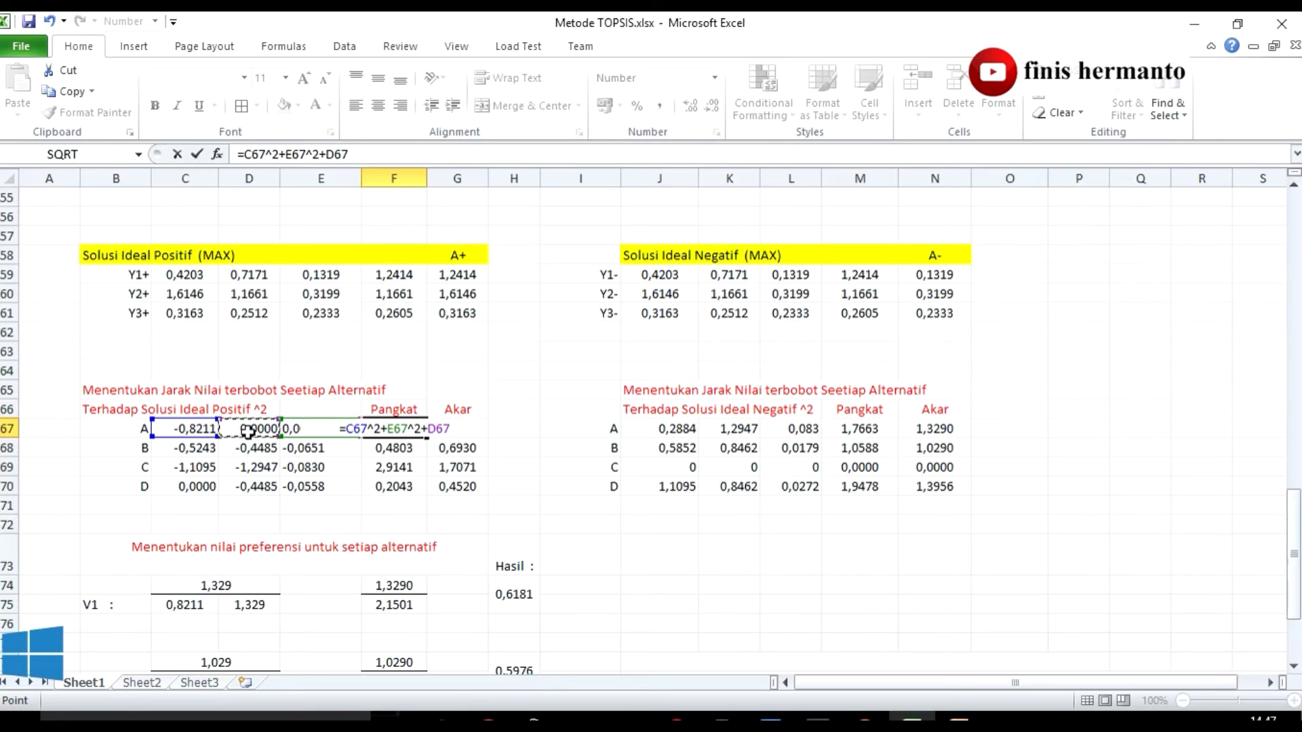
text(^2)
key(Return)
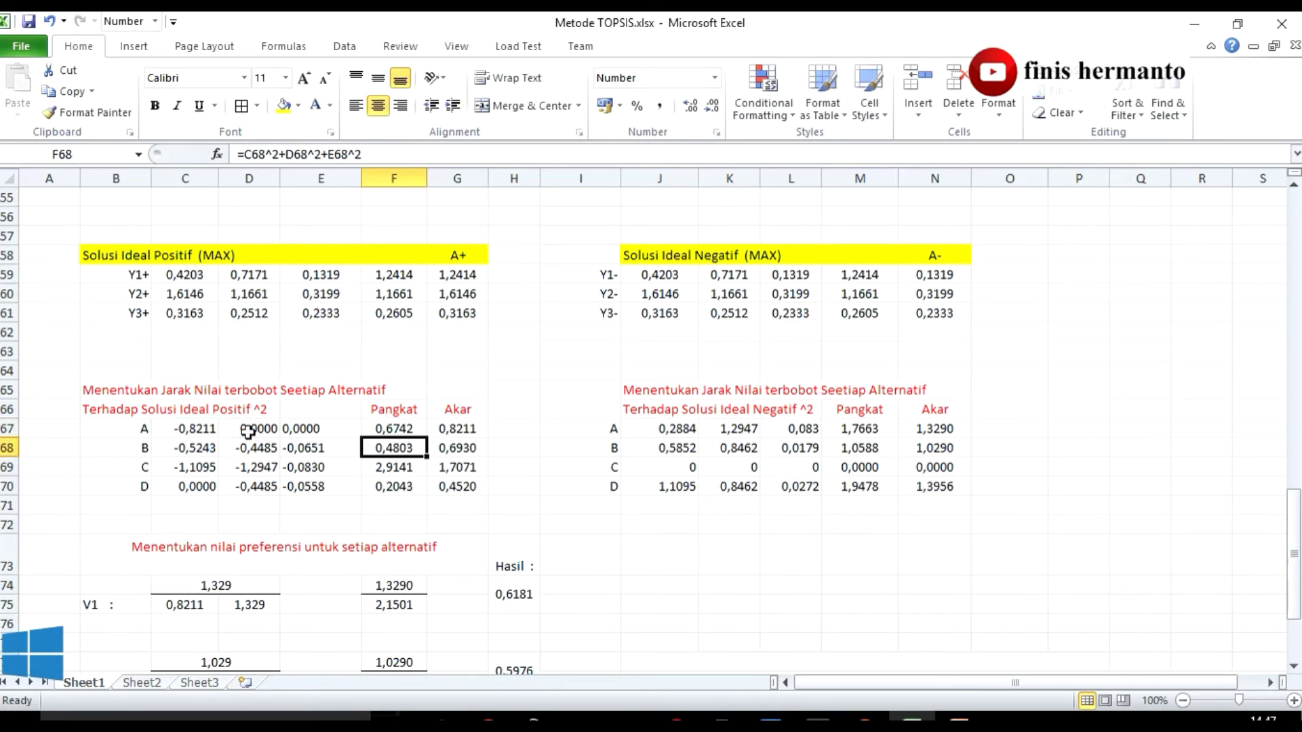
click(413, 428)
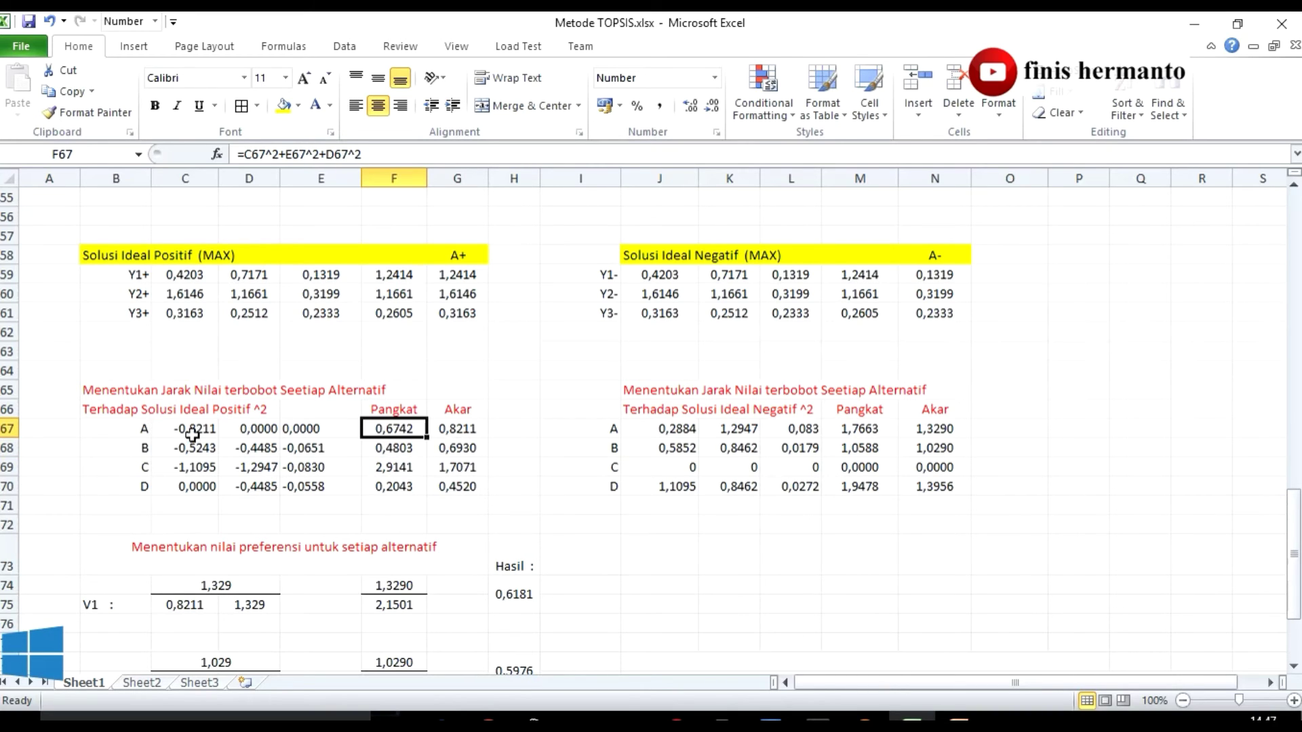
drag(181, 430, 287, 430)
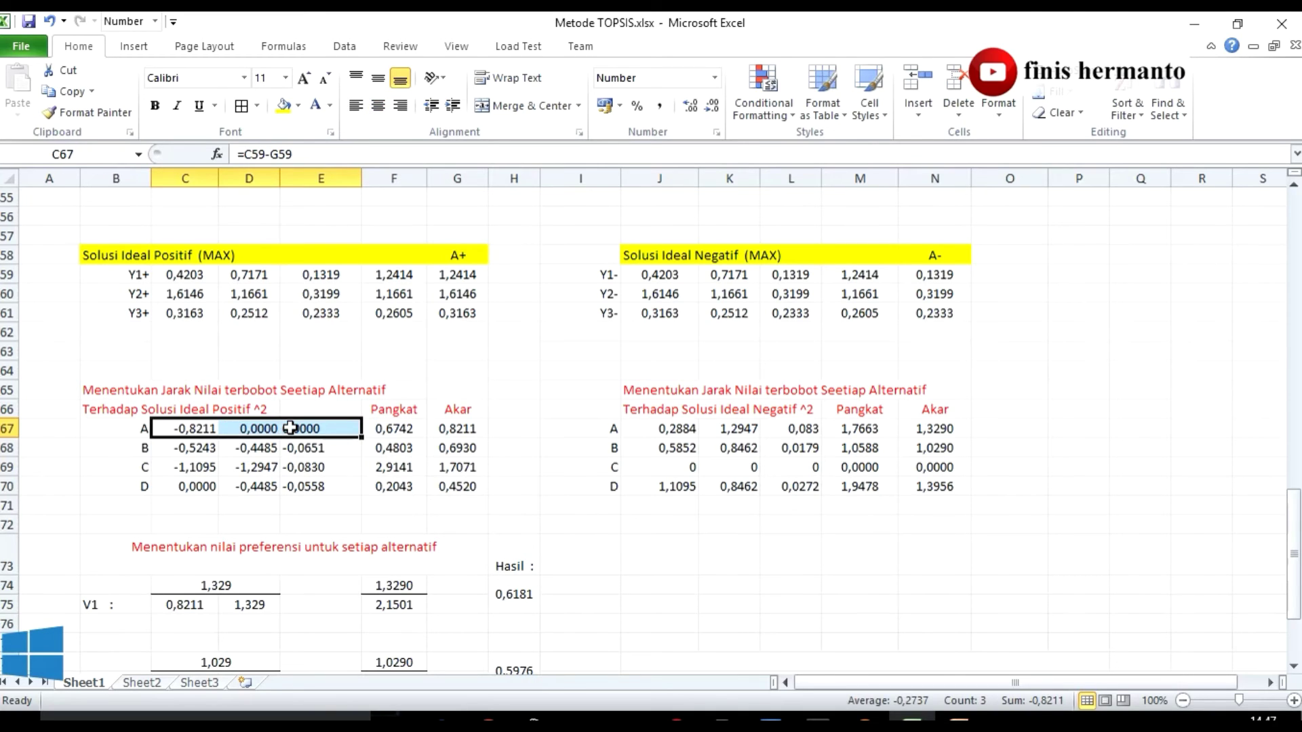
Step: Replace alternative A's Akar formula in G67 of the positive distance table with =SQRT(F67)
click(465, 432)
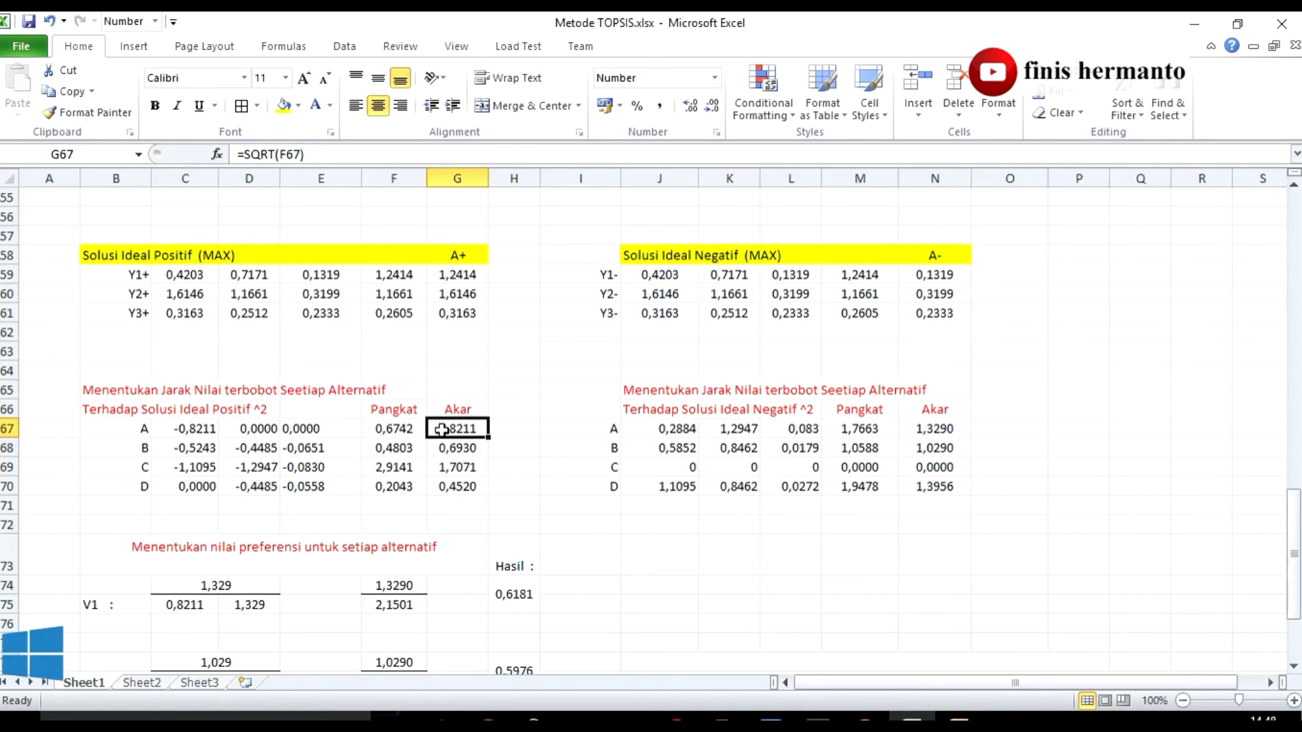
key(Delete)
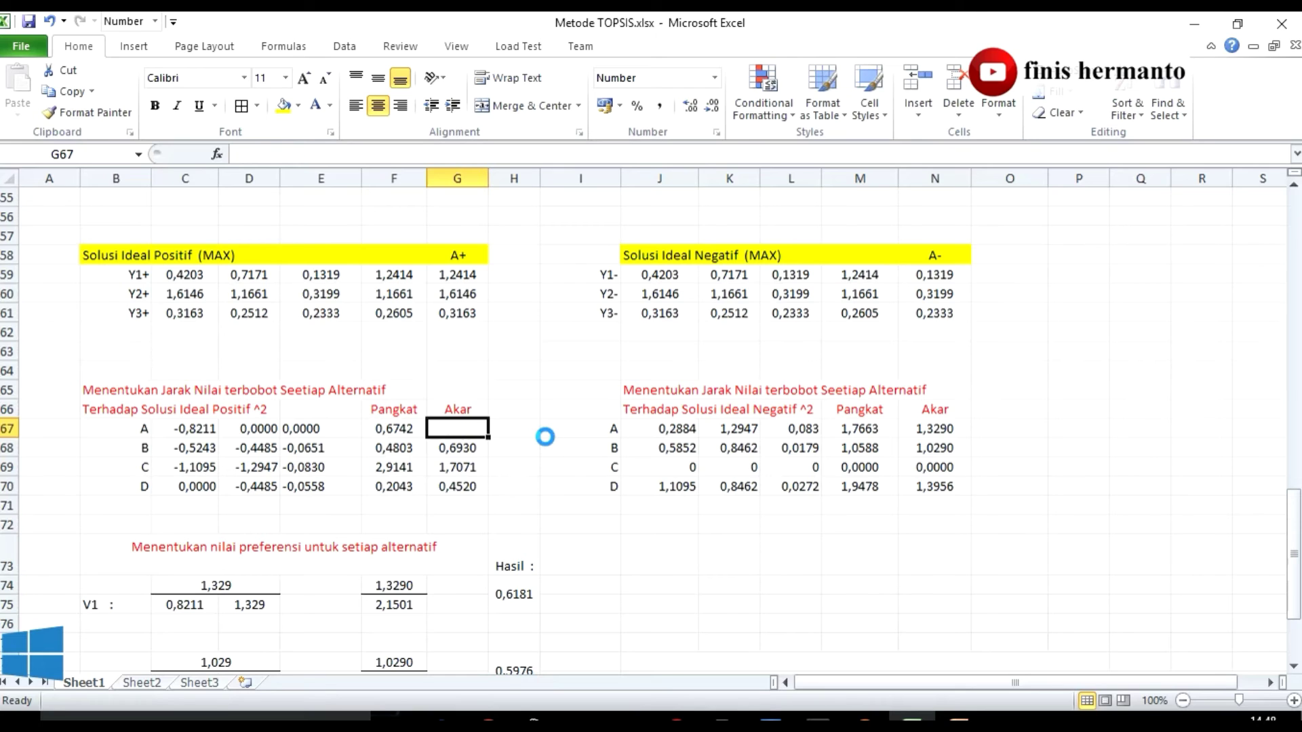
text(=sq)
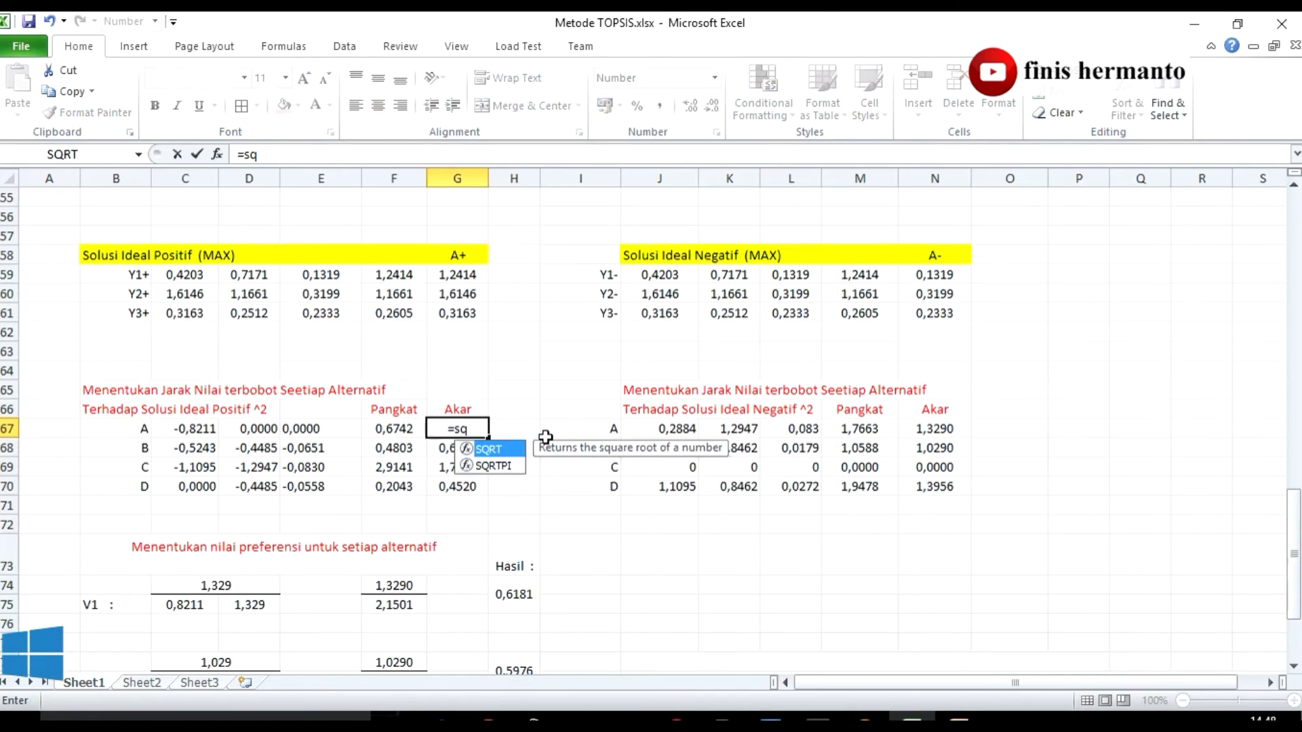
key(Tab)
click(397, 428)
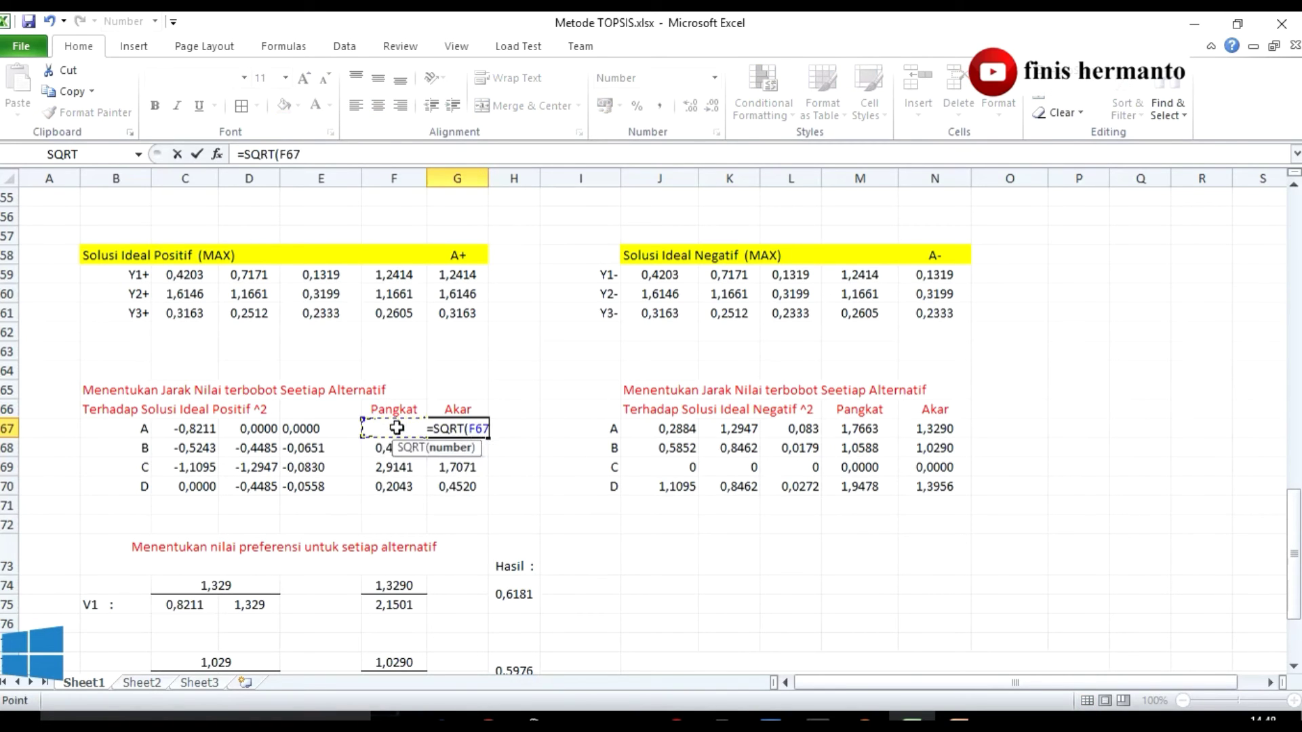
key(Return)
click(450, 434)
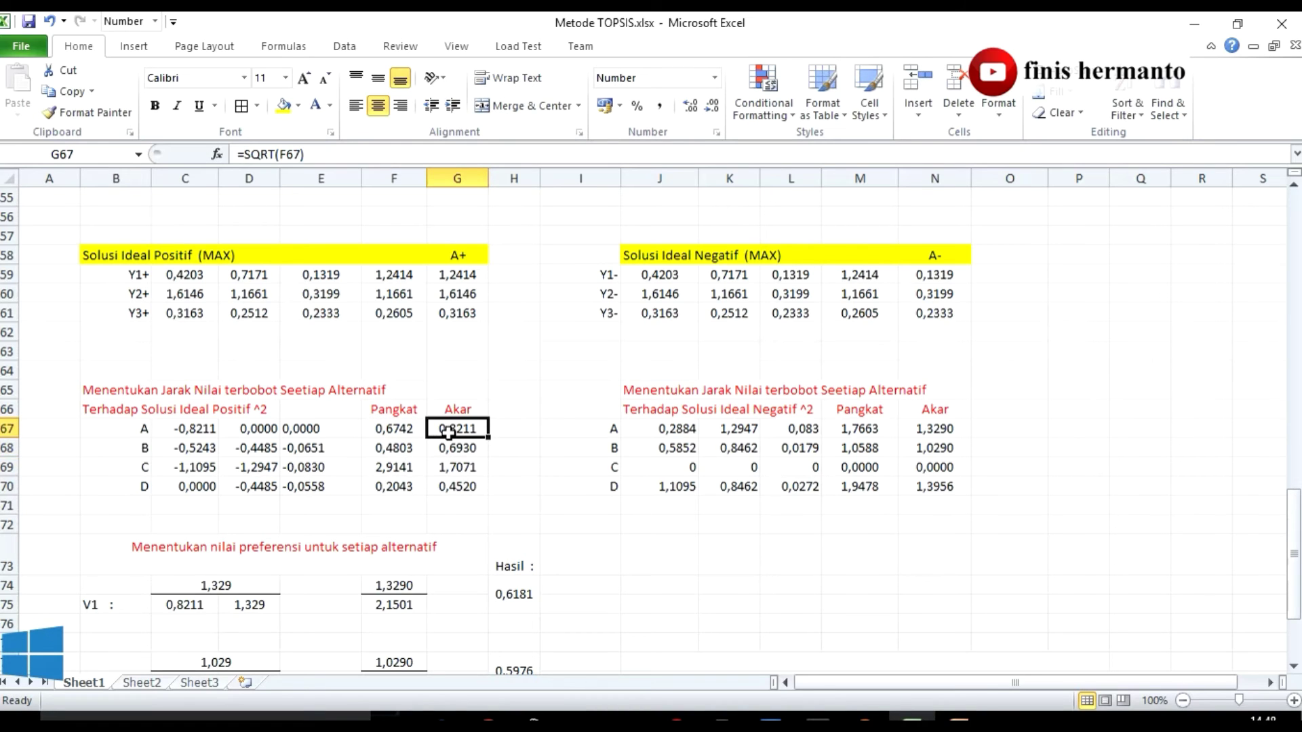
Step: Compare the Y1- value in J59 with alternative A's difference formula in J67 of the negative distance table
click(536, 416)
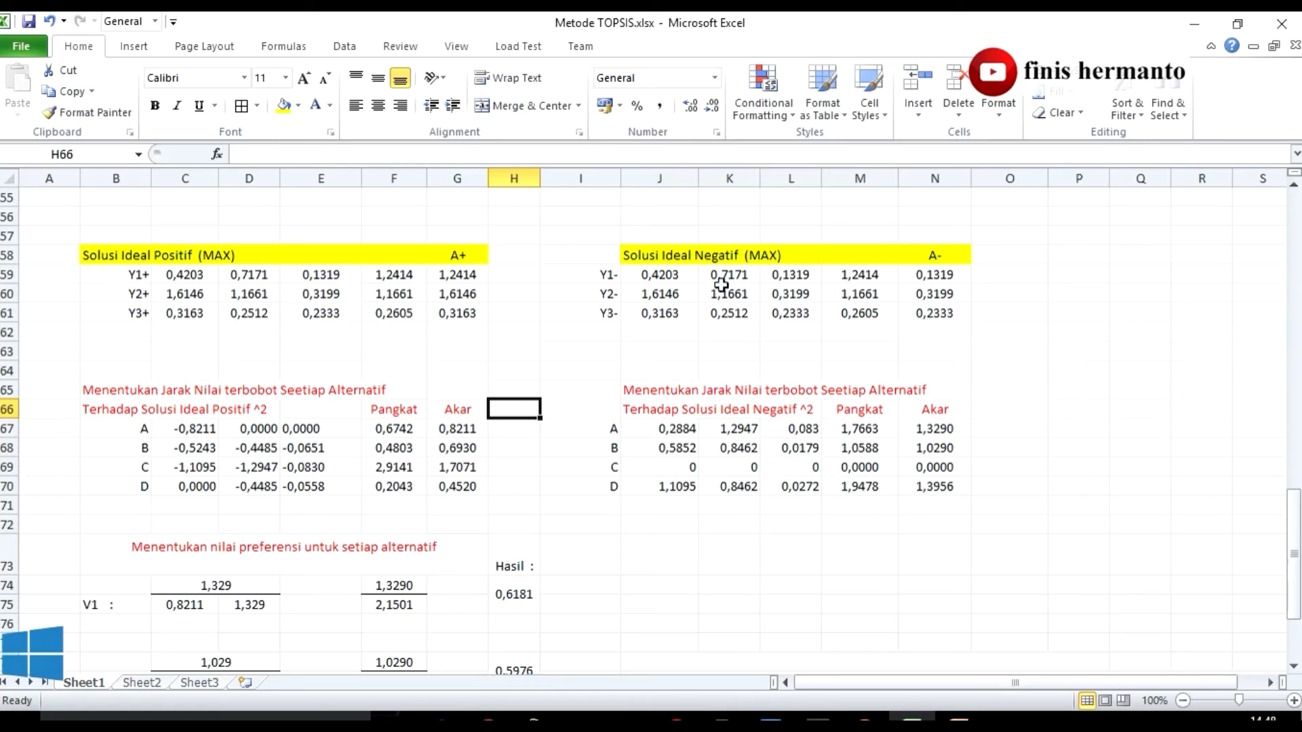
click(659, 278)
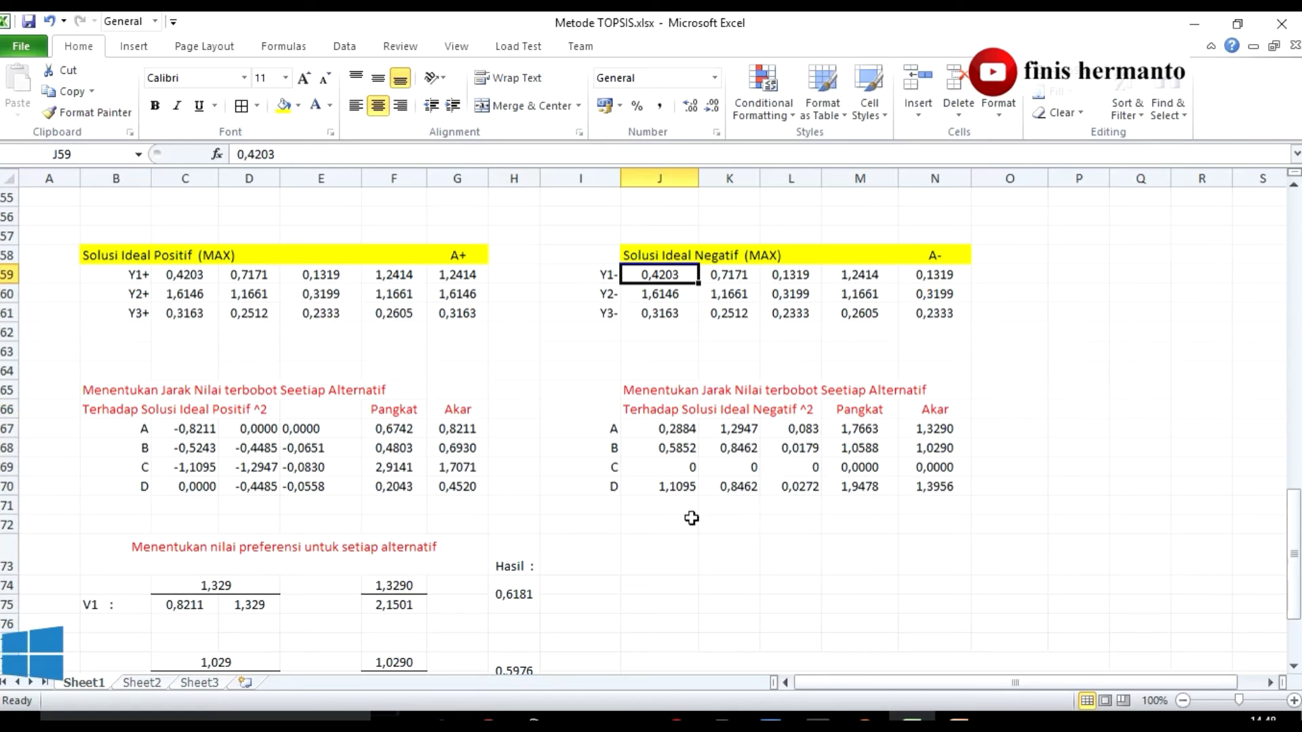
click(674, 426)
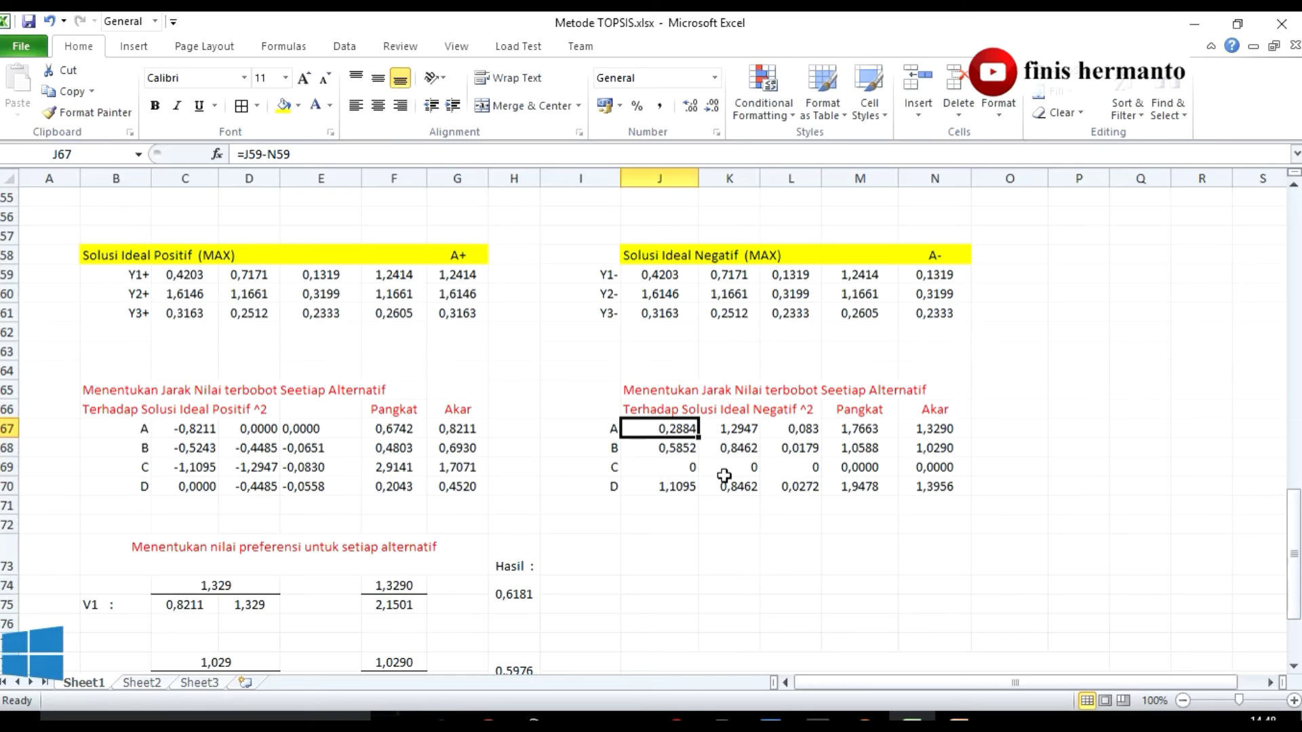
Step: Replace alternative A's first difference formula in J67 of the negative distance table with =J59-N59
key(Delete)
text(=)
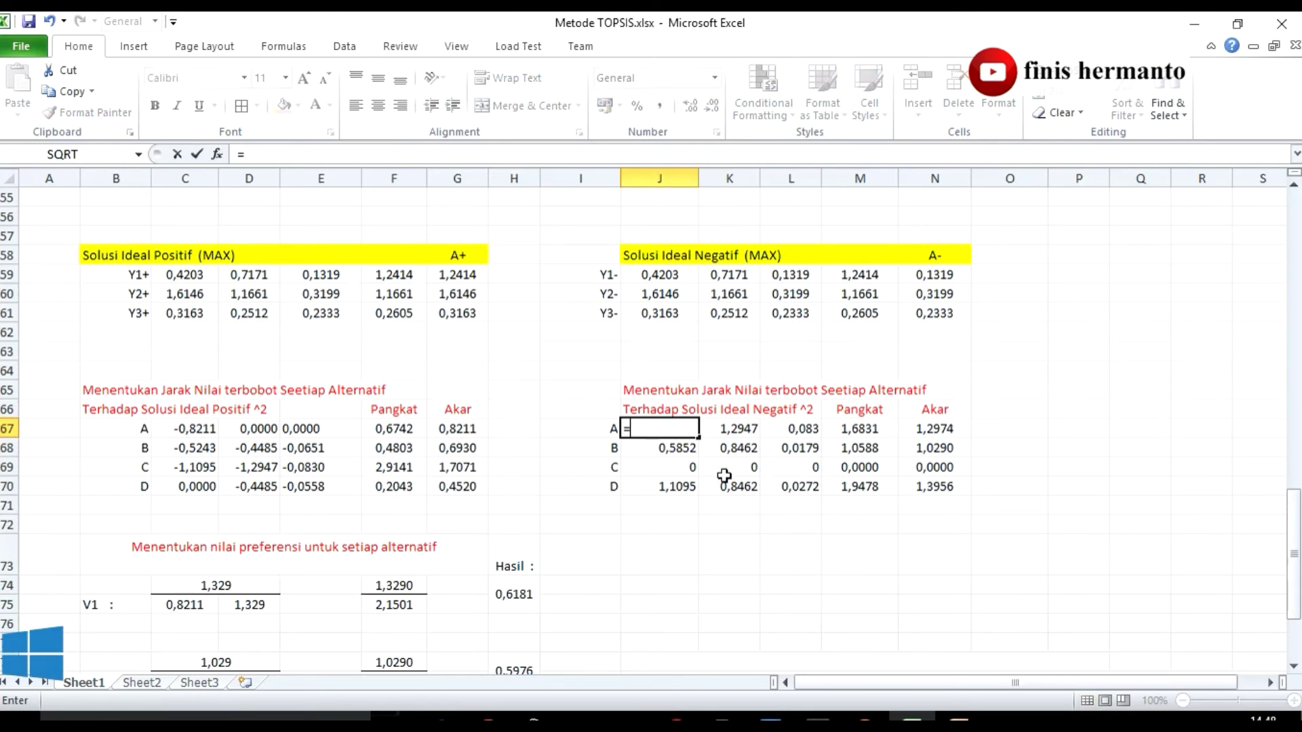
click(661, 276)
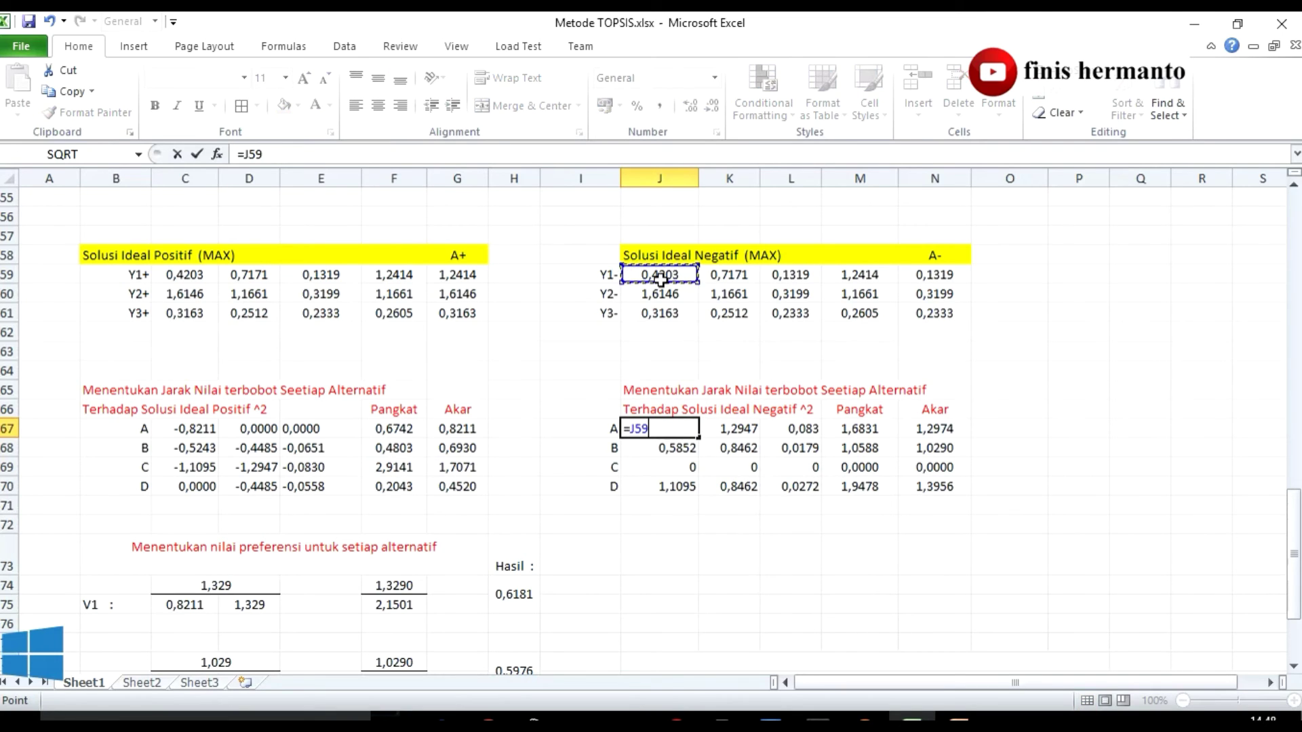
text(-)
click(936, 276)
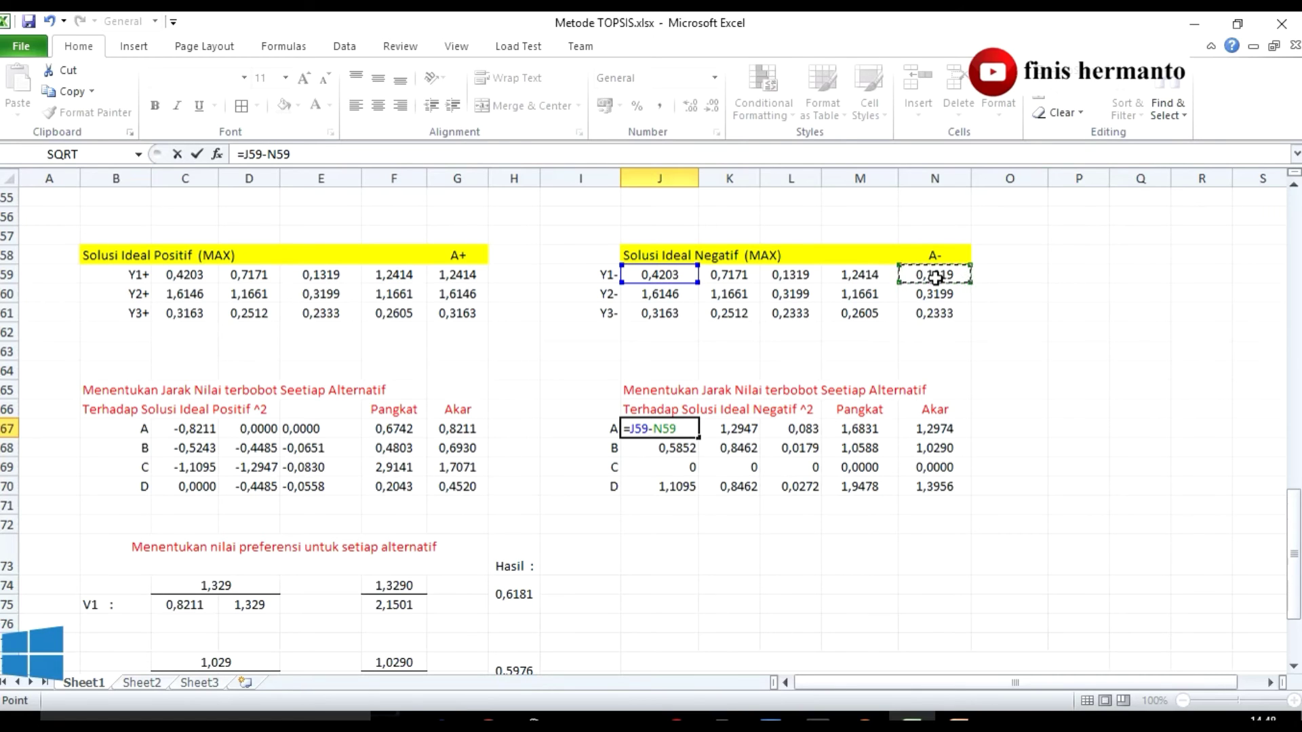
key(Return)
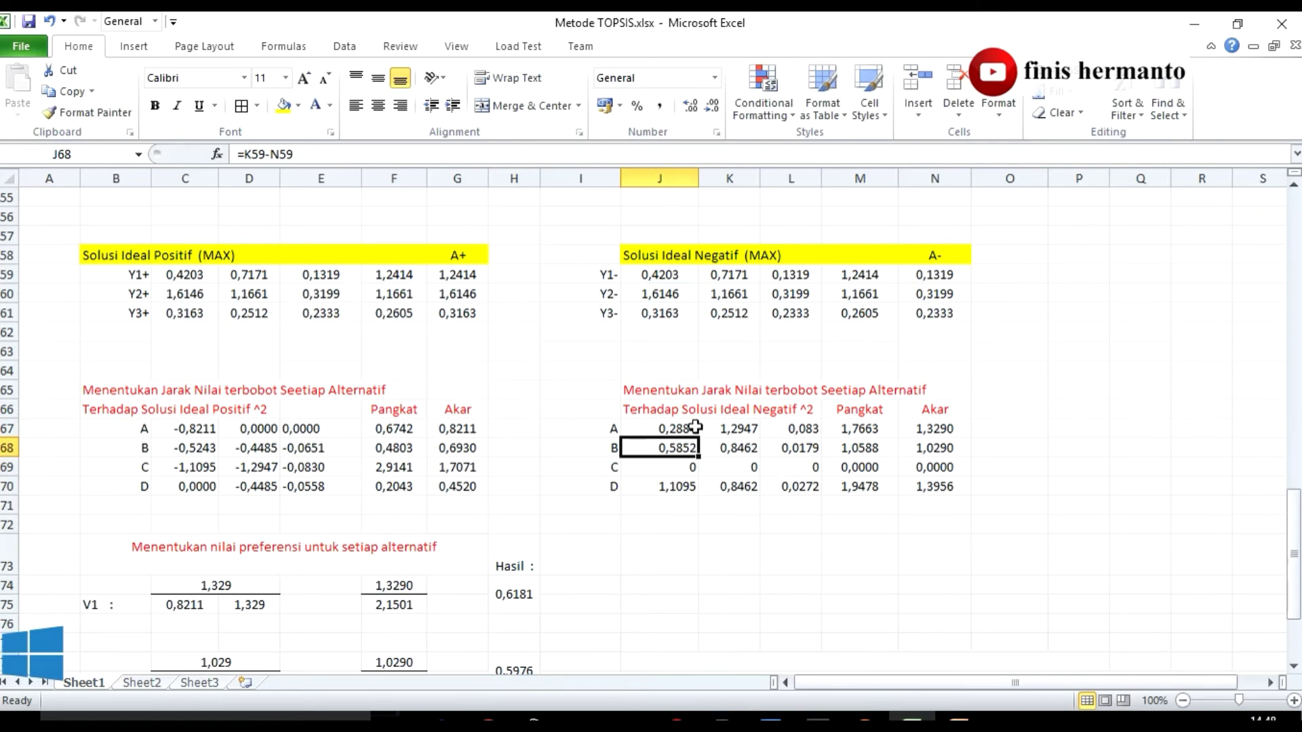
Step: Consult the preference value formula for Vi in Metode_Topsis.pdf and return to the preference section of the Excel workbook
drag(695, 427, 950, 487)
scroll(1011, 490, down, 3)
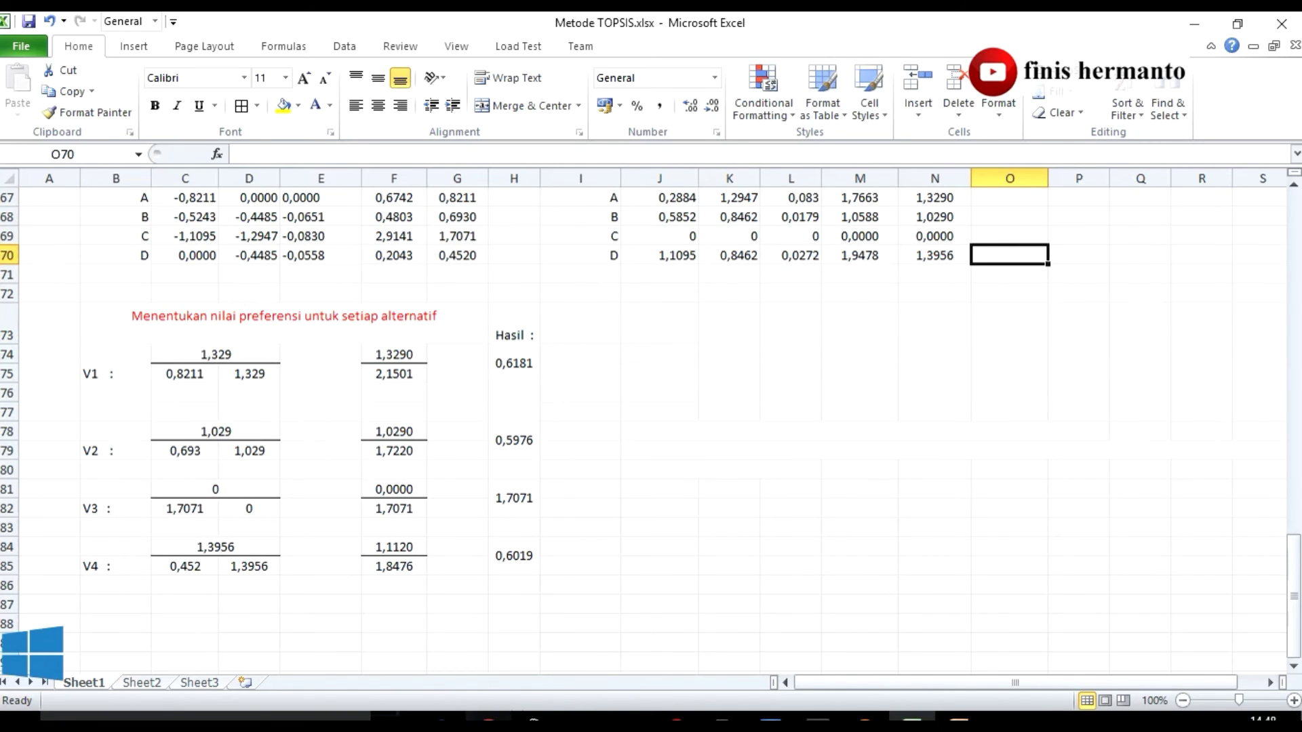
click(442, 719)
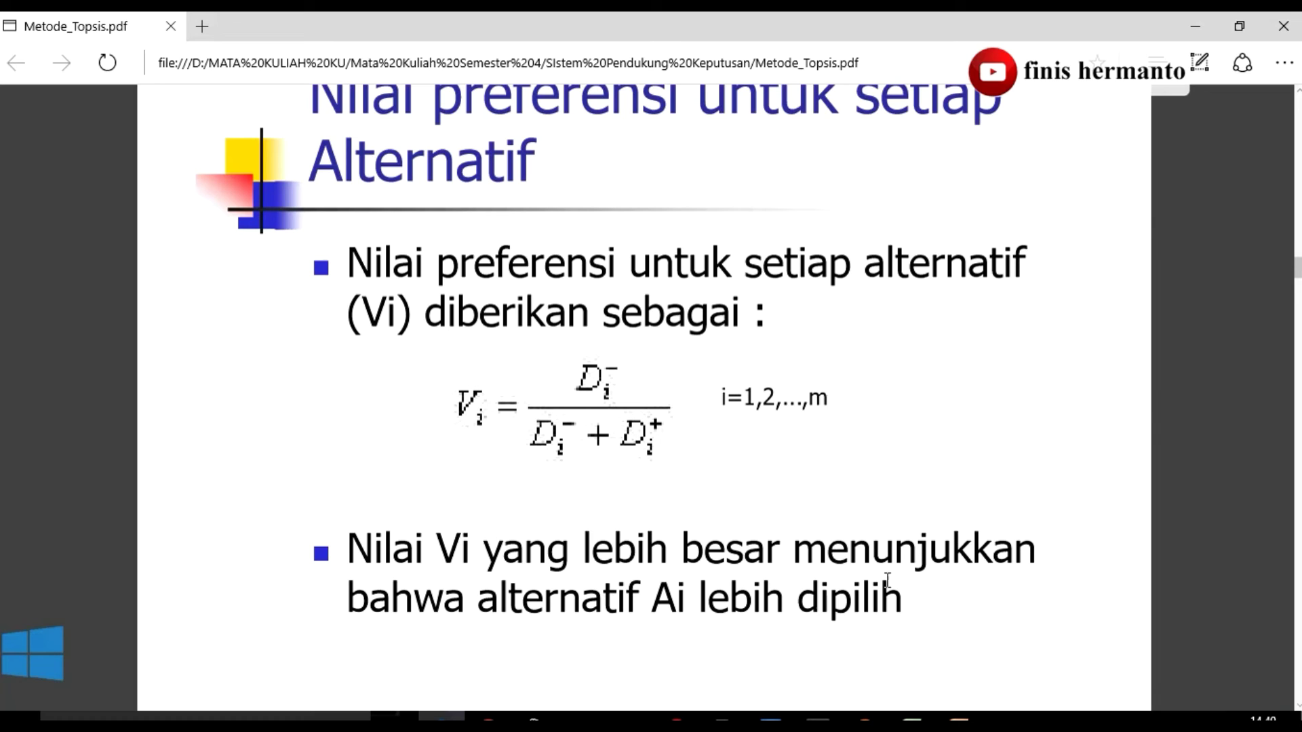
key(alt+Tab)
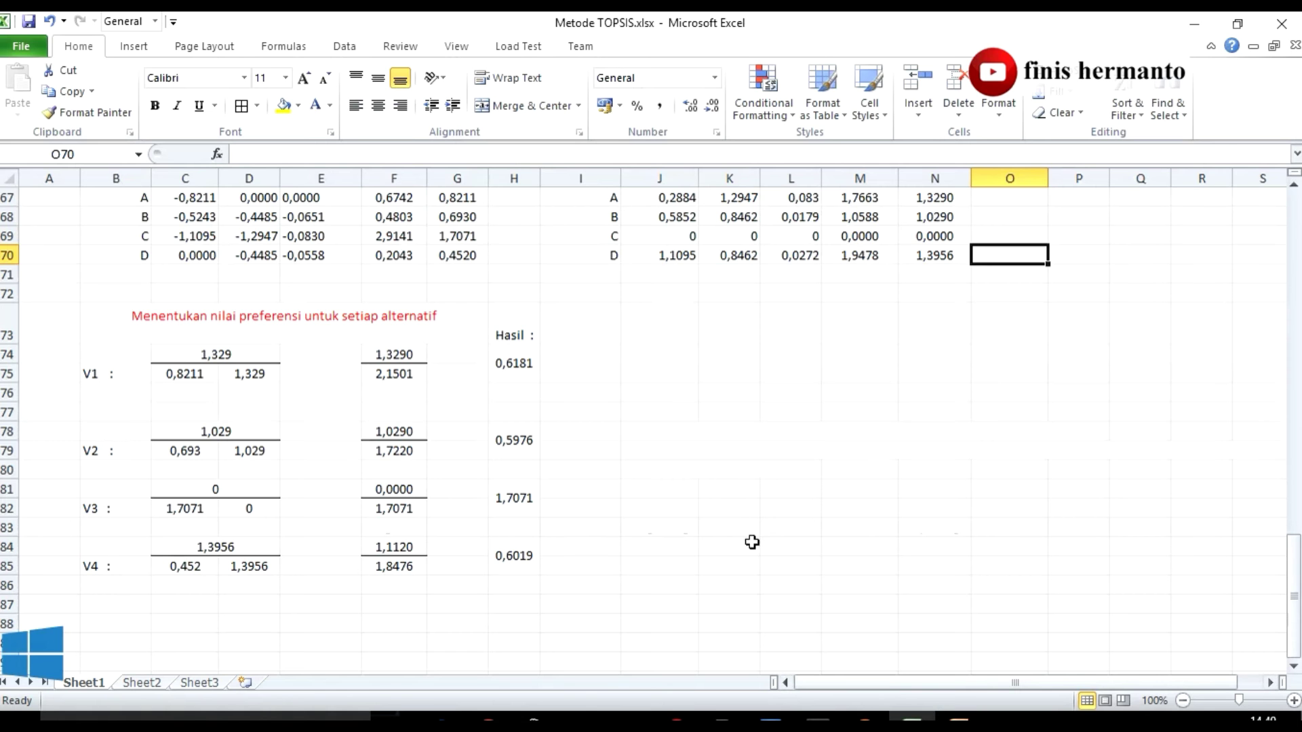
click(305, 453)
scroll(309, 421, up, 2)
scroll(307, 444, down, 1)
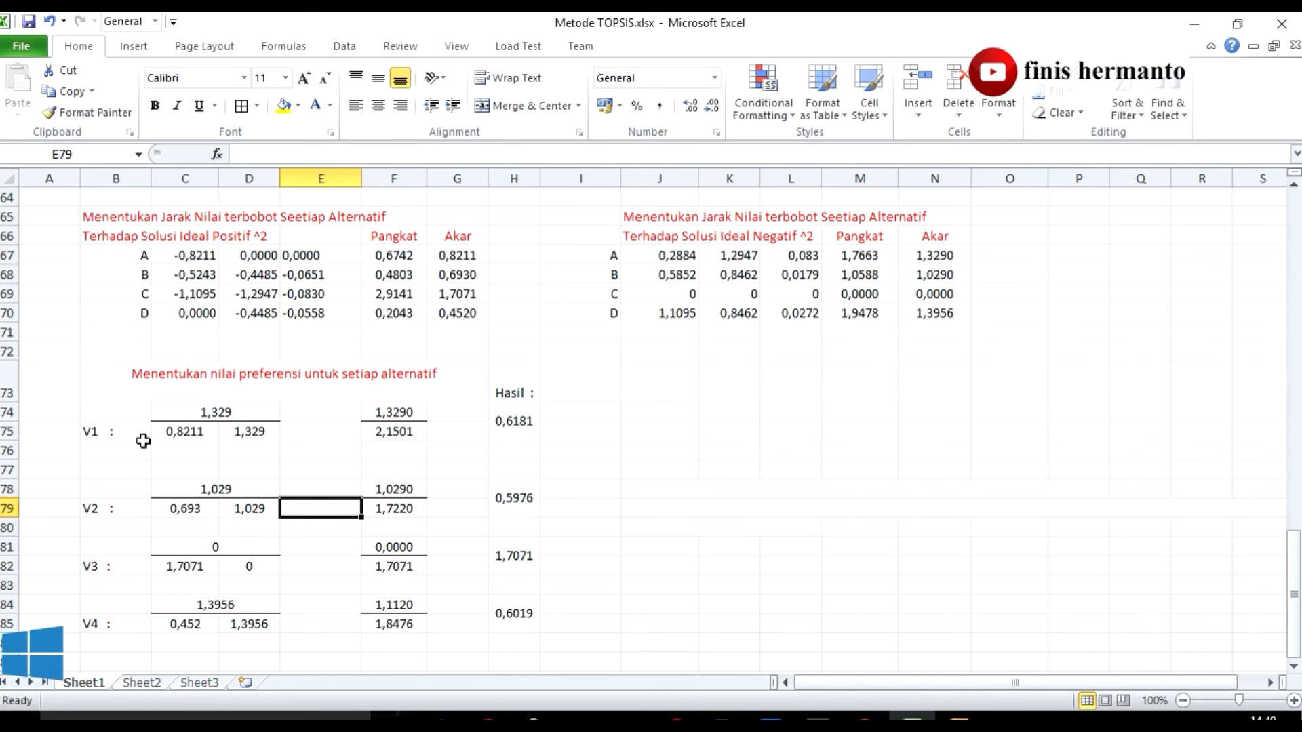
Step: Trace V1's numerator in C74 to alternative A's Akar value in N67 of the negative distance table
click(93, 436)
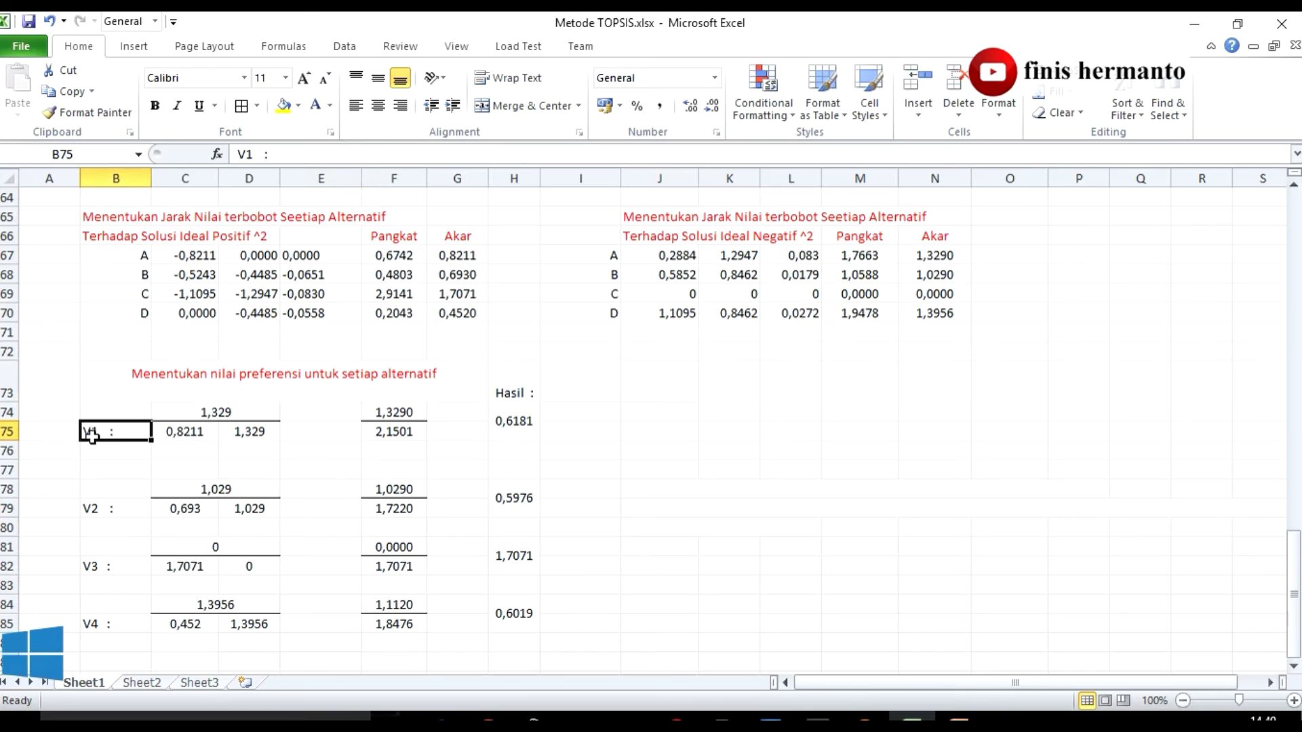
click(203, 414)
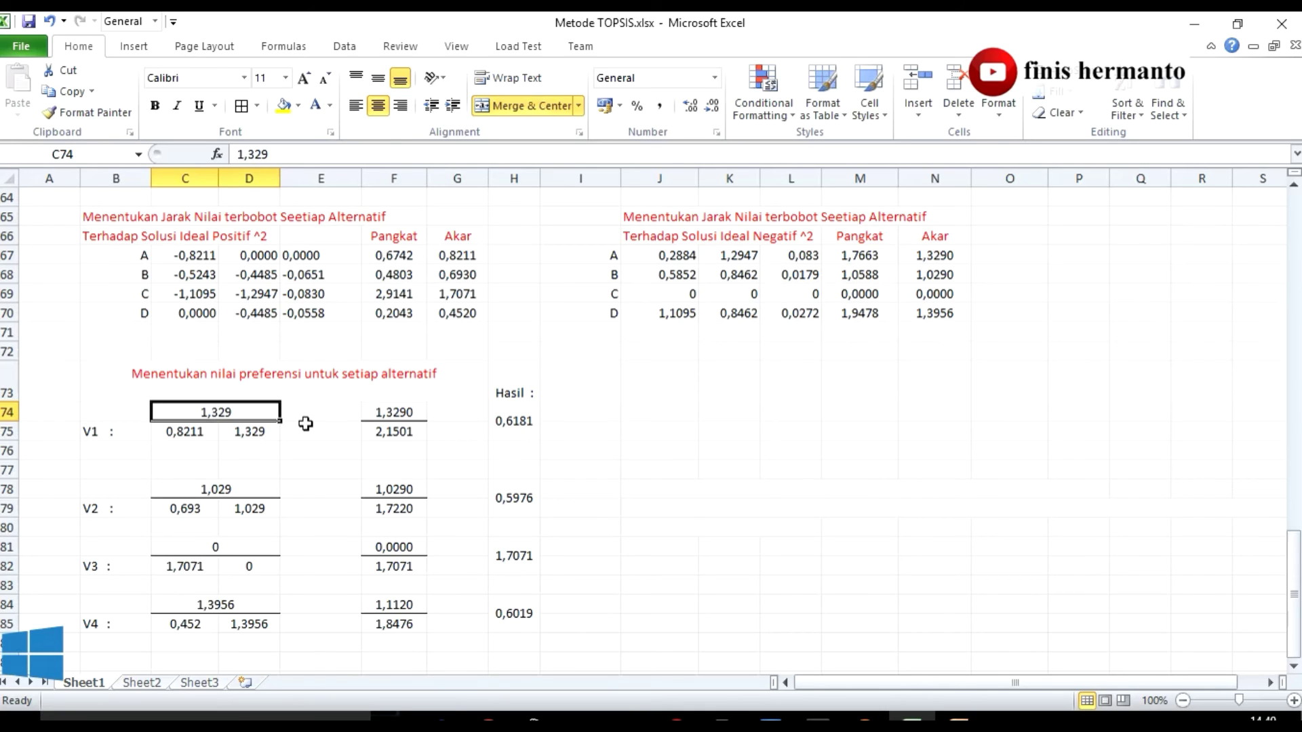
click(935, 251)
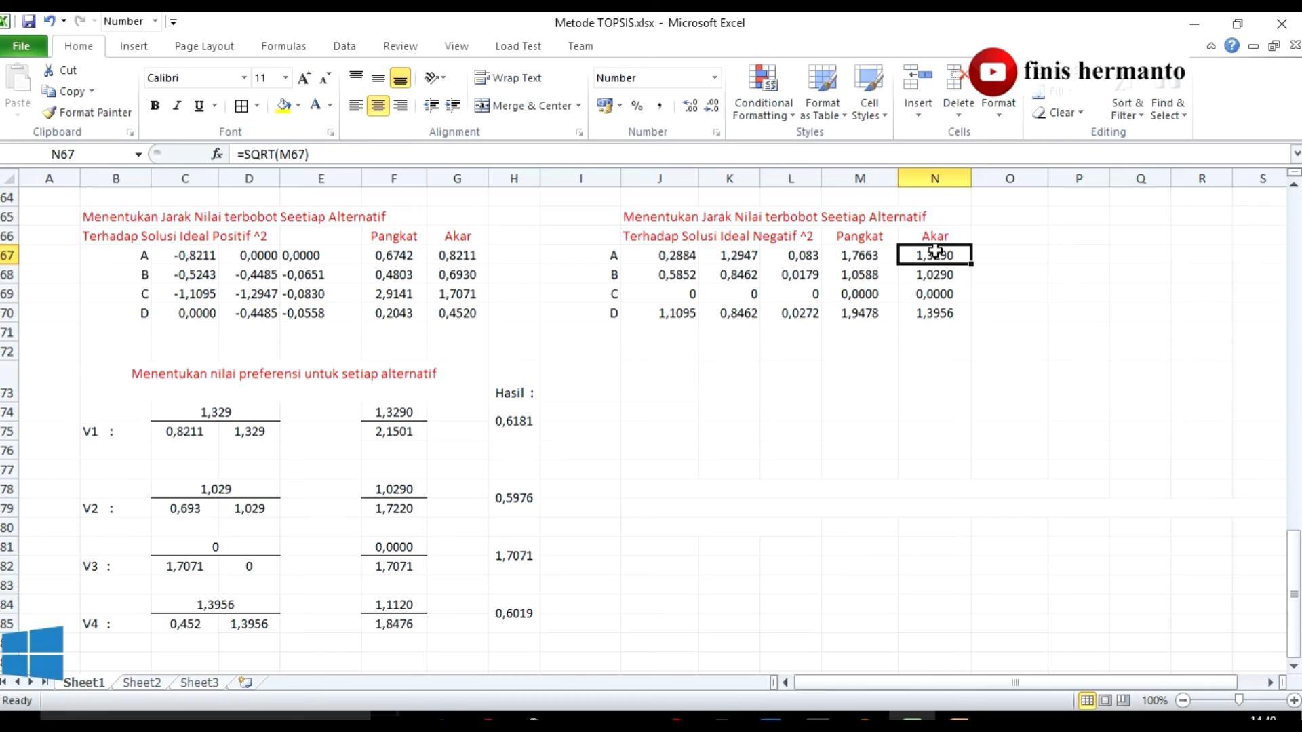
click(872, 254)
click(913, 256)
Step: Compare V1's denominator terms in C75 and D75 with alternative A's Akar value in G67 of the positive distance table
click(191, 438)
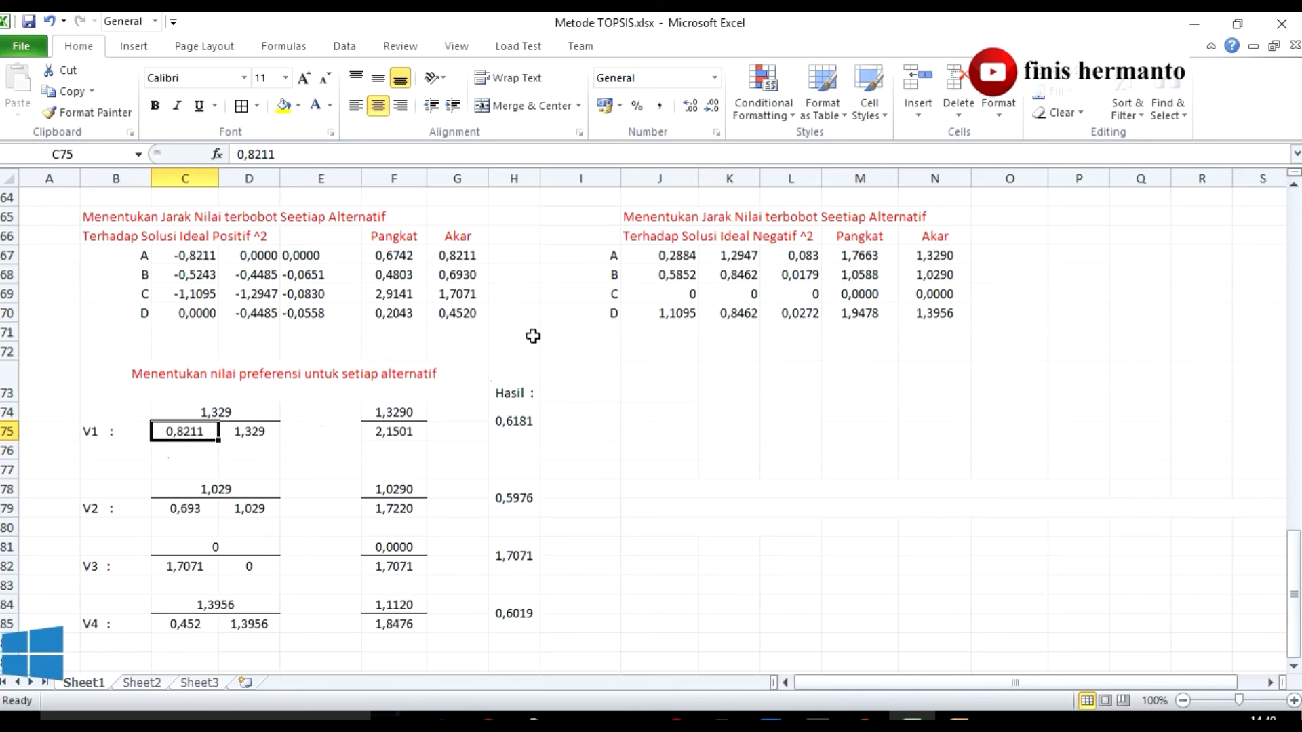
click(459, 260)
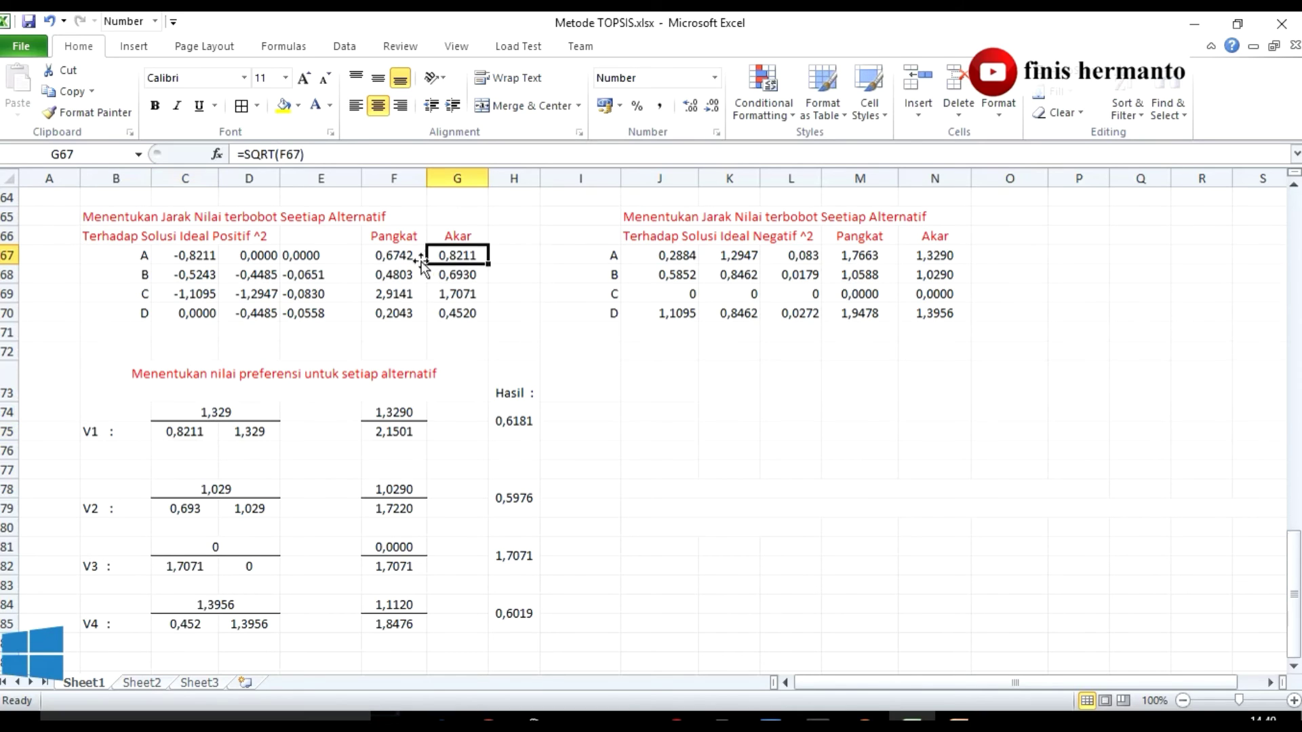
click(411, 263)
click(448, 260)
click(190, 432)
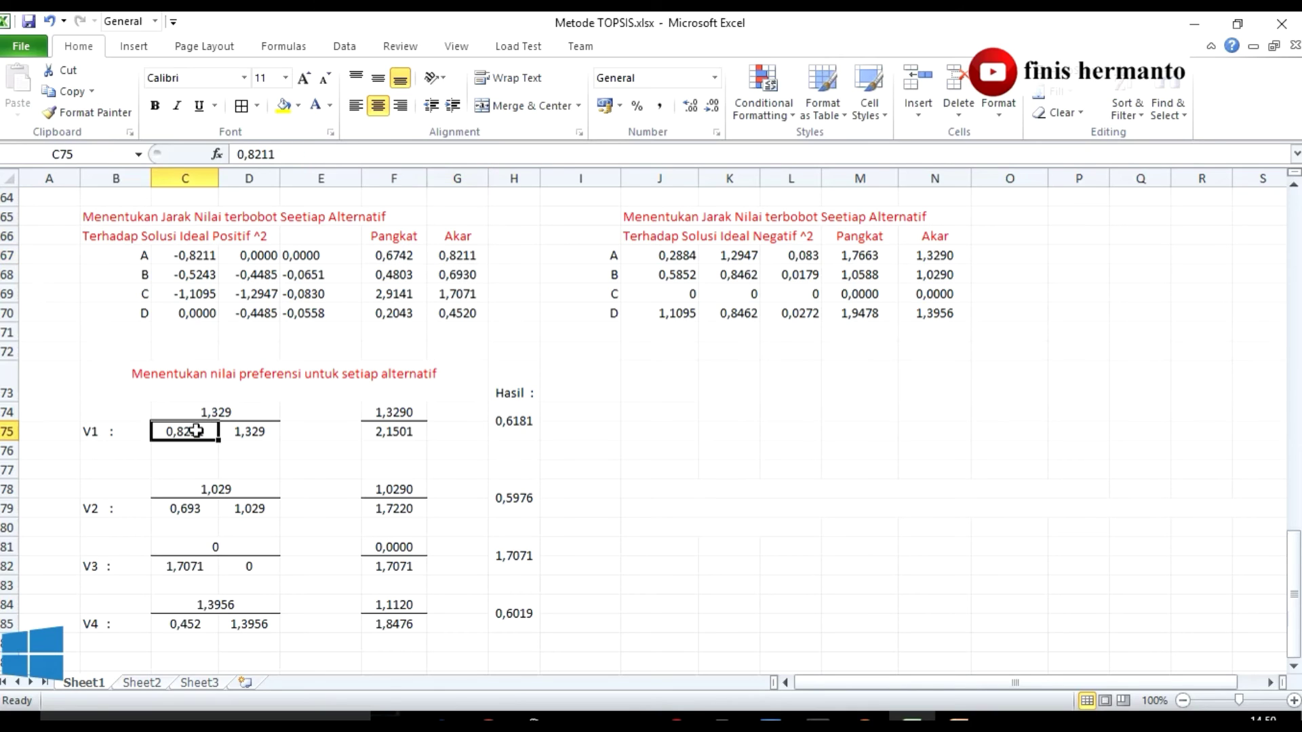
click(273, 436)
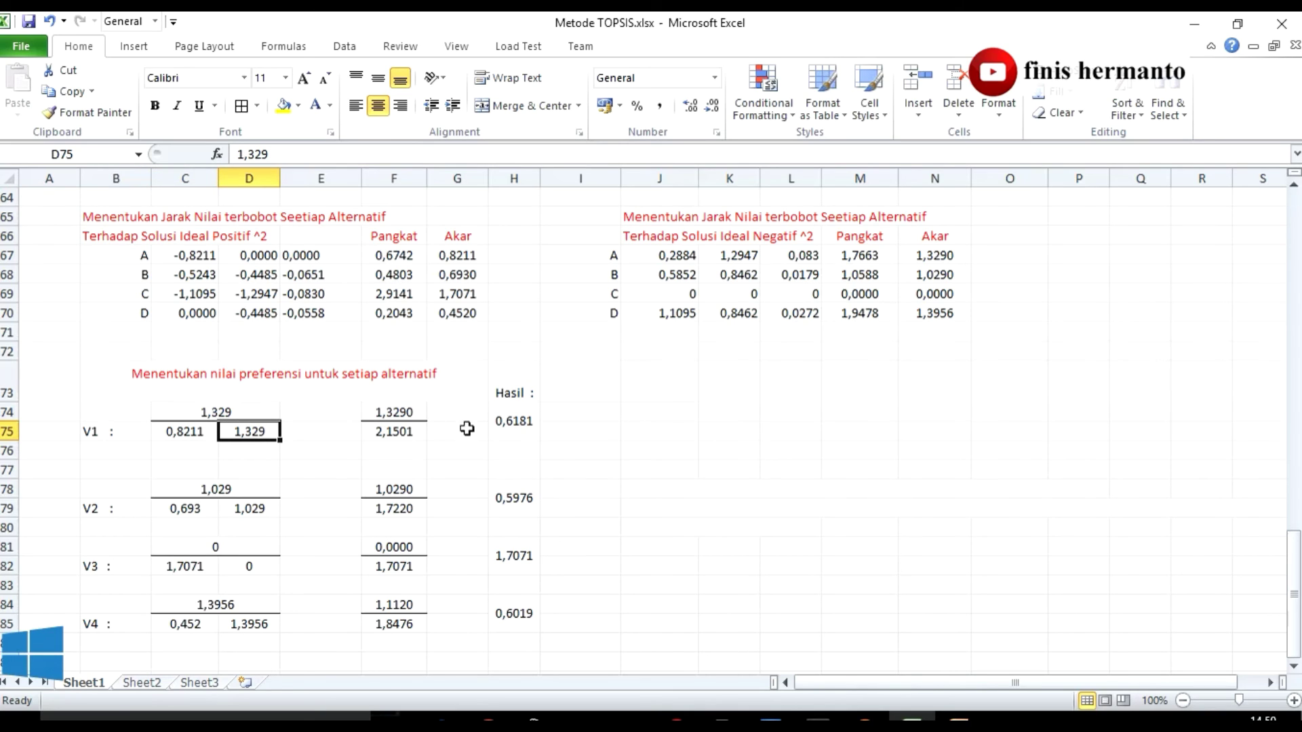
Step: Replace V1's denominator sum in F75 with =C75+D75
click(405, 415)
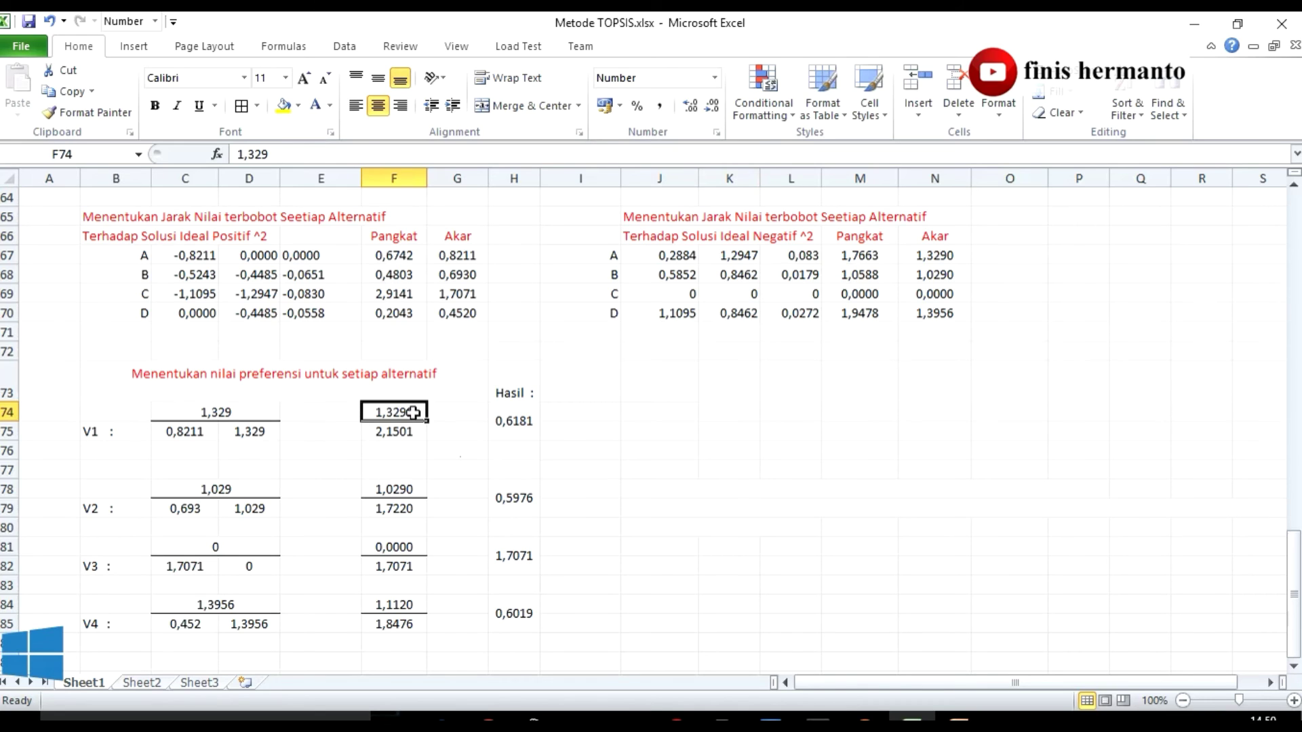
click(406, 432)
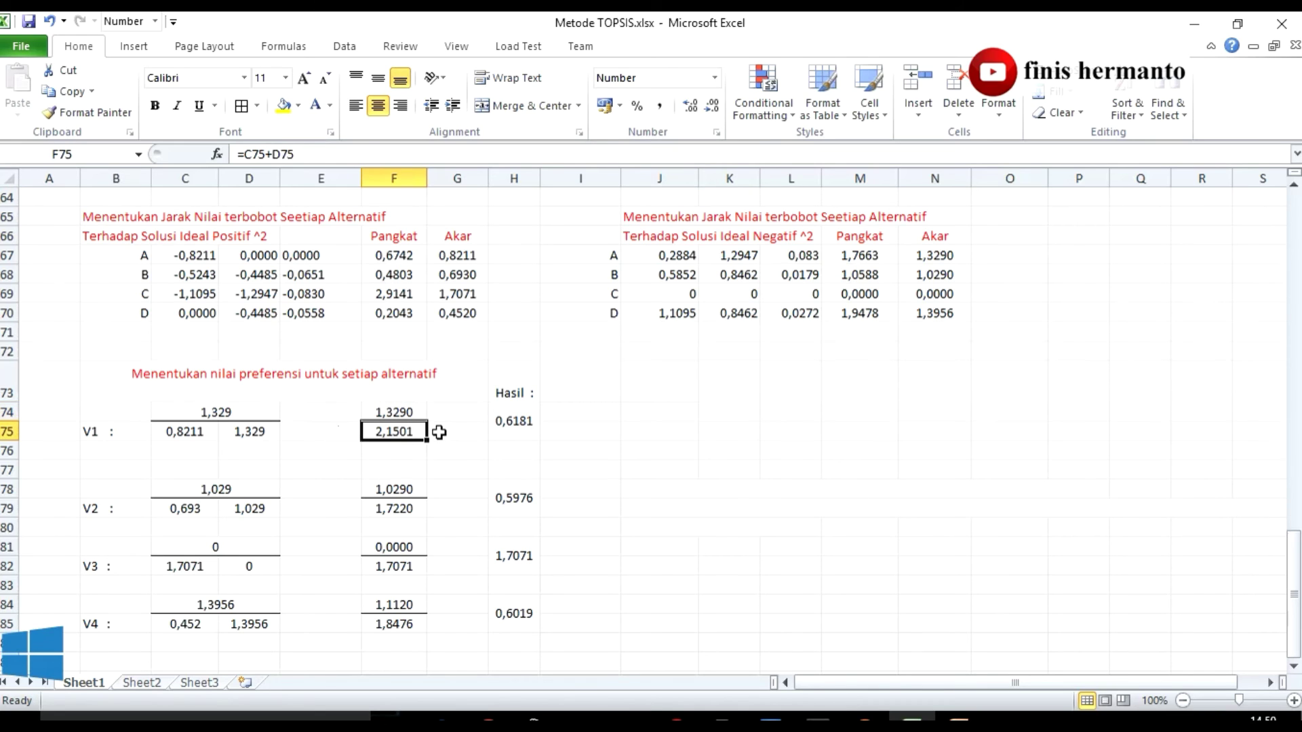
key(Delete)
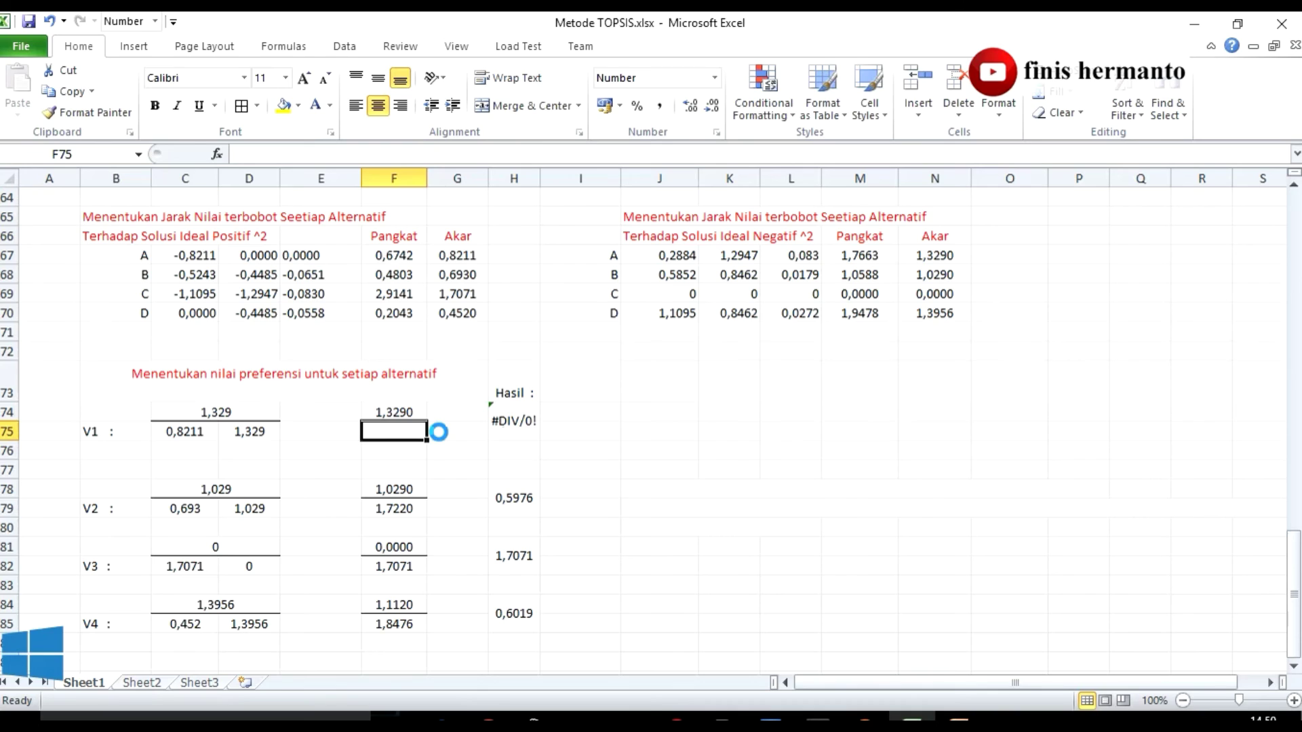
text(=)
click(190, 436)
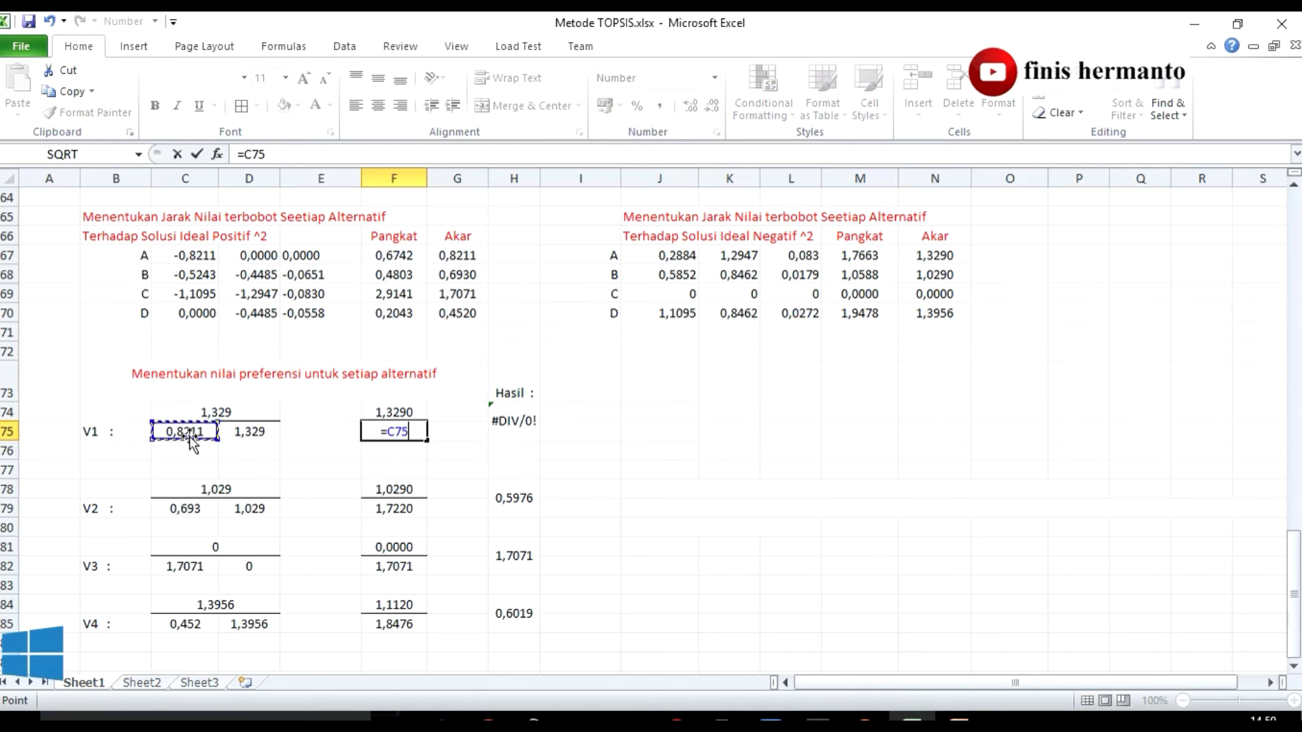
text(+)
click(239, 432)
key(Return)
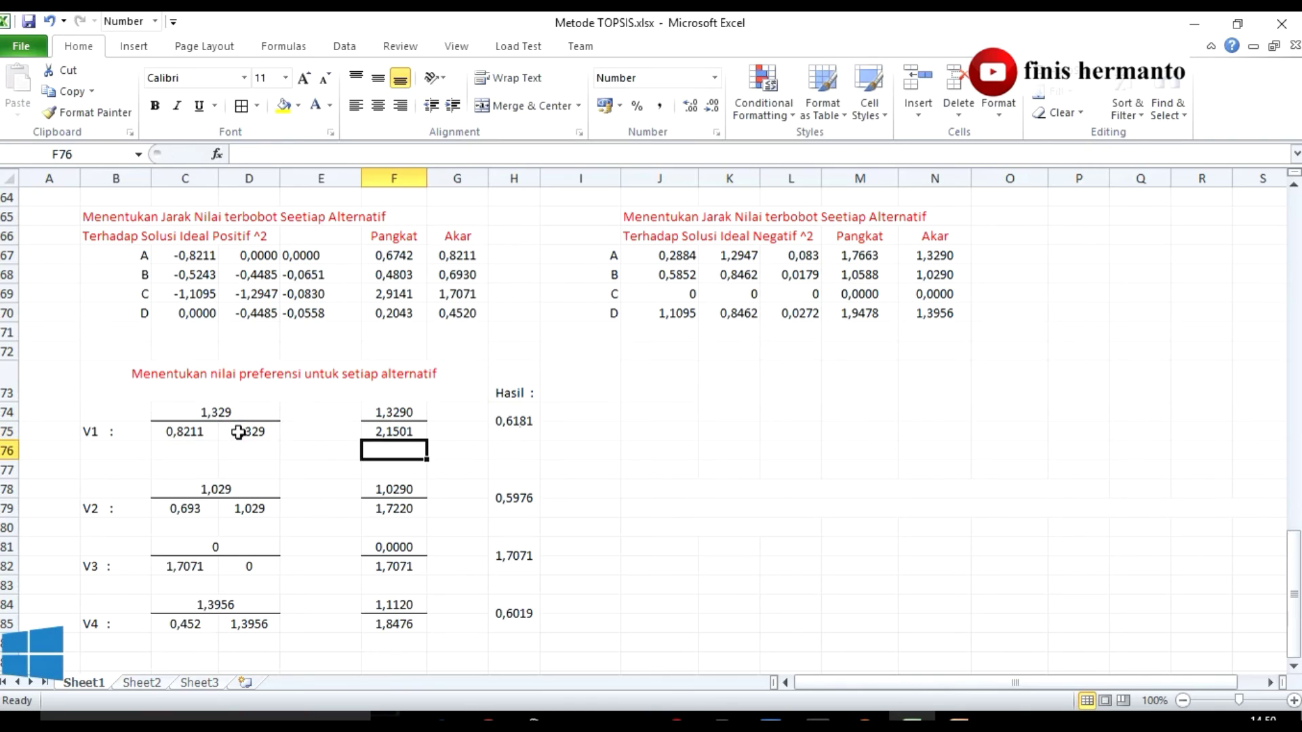
Step: Replace V1's Hasil formula in H74 with =F74/F75
click(384, 431)
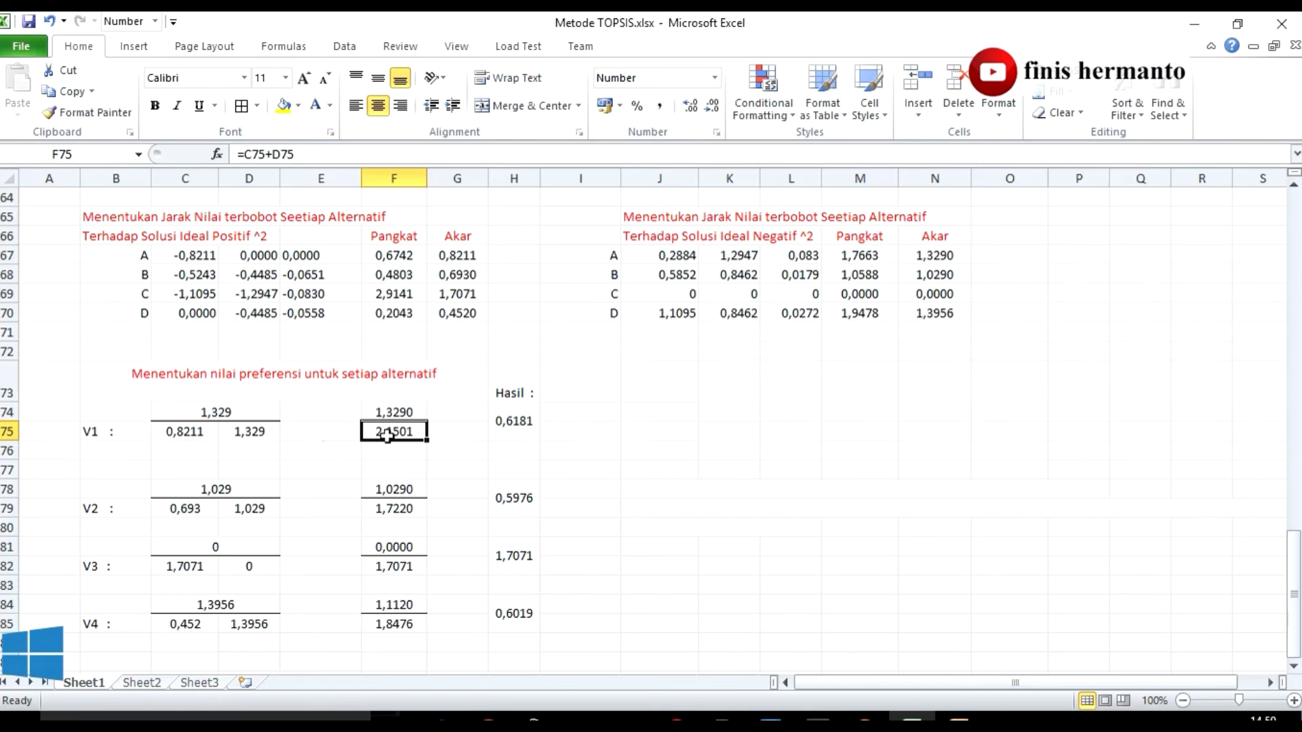
click(511, 424)
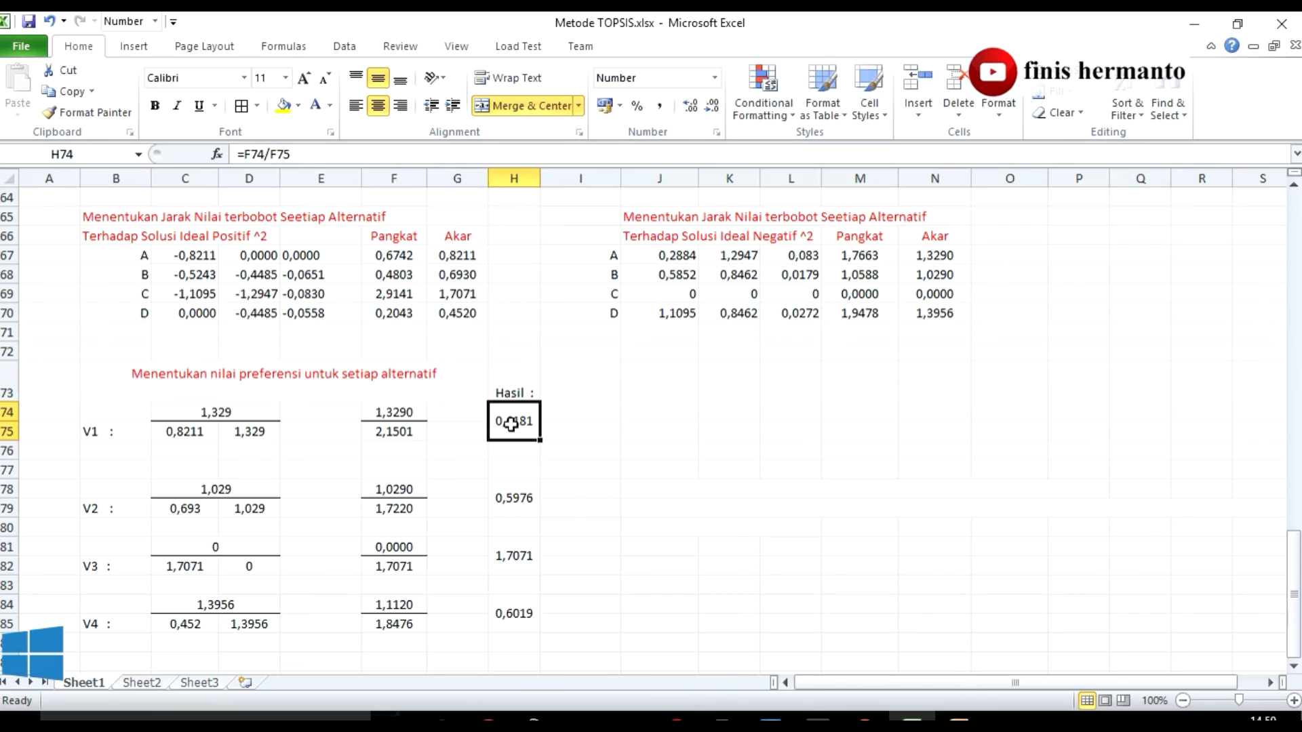
key(Delete)
text(=)
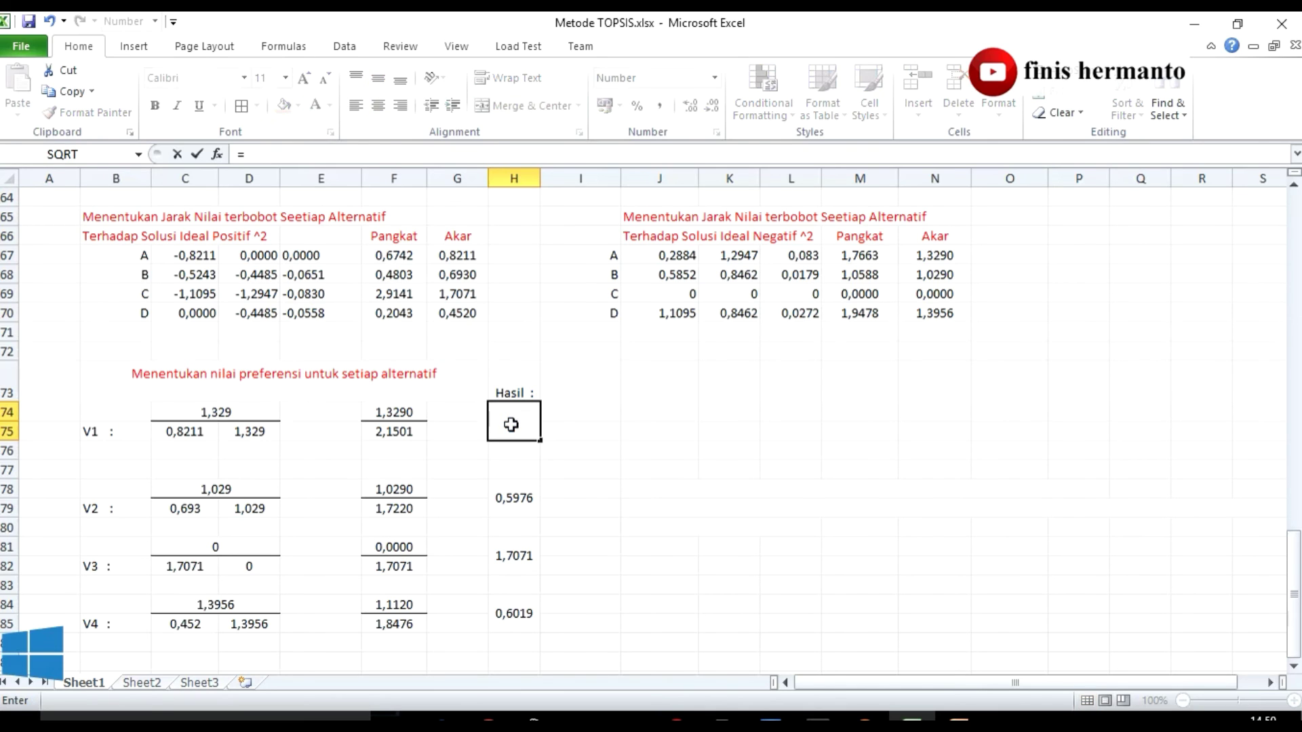
click(403, 415)
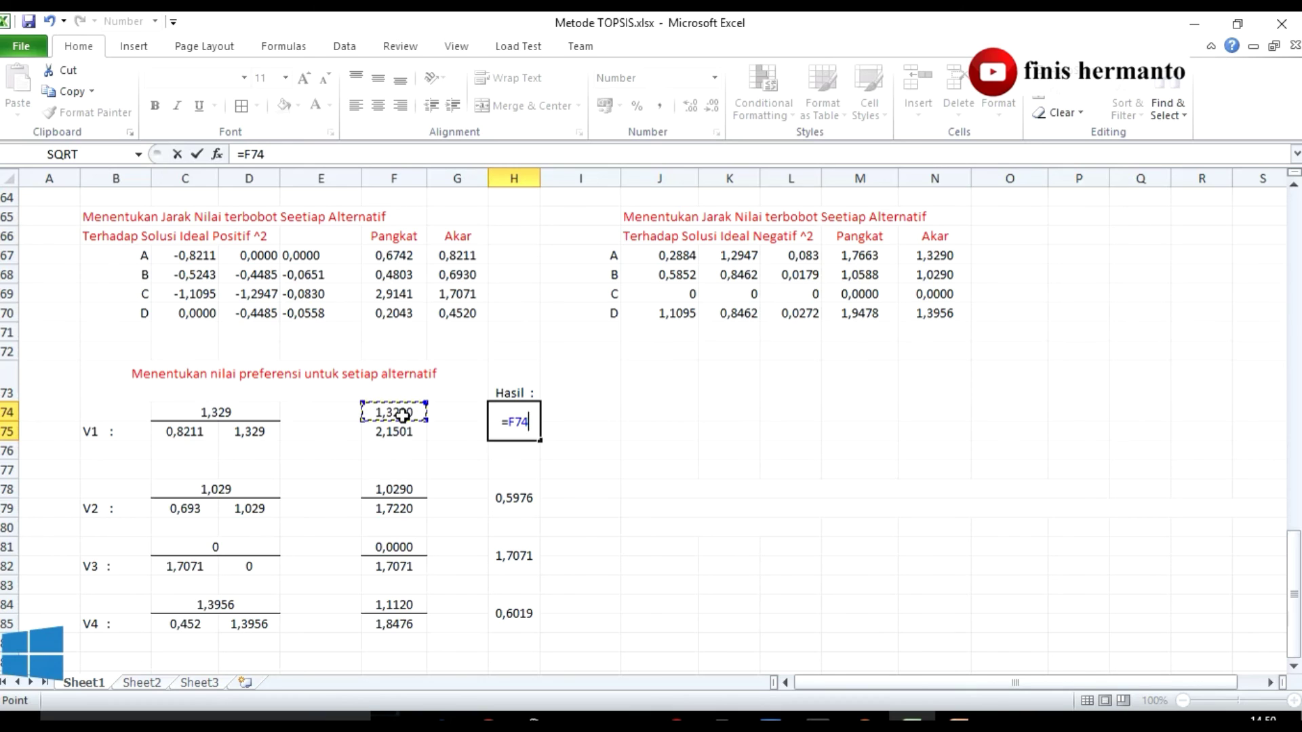
text(/)
click(401, 439)
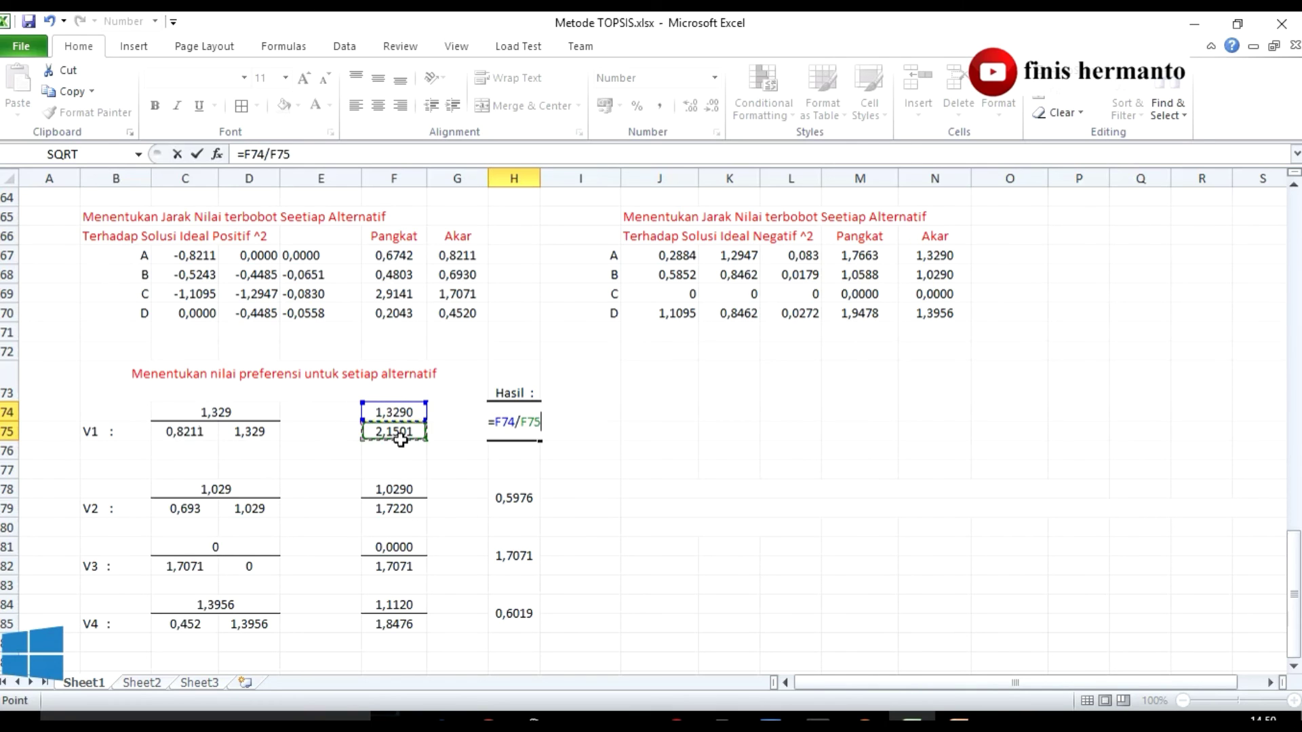
key(Return)
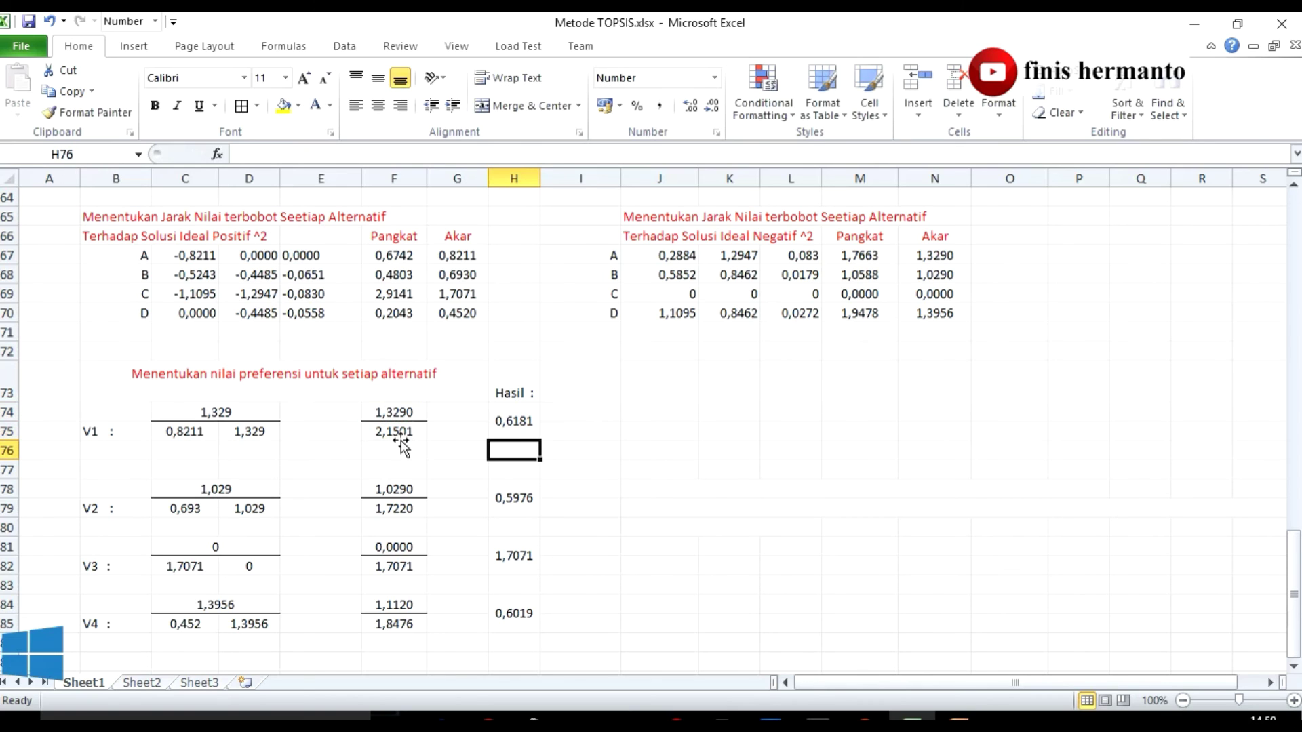
click(514, 420)
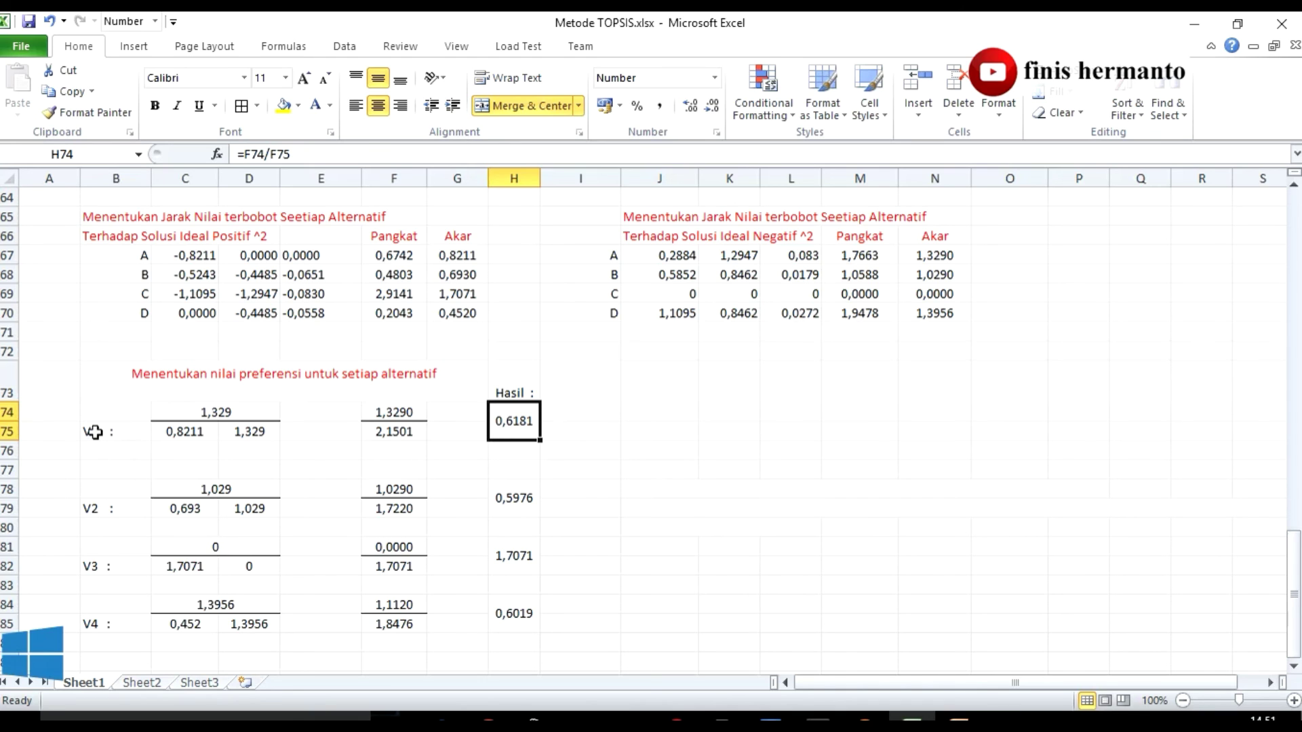
Step: Review the preference calculations and Hasil values for V1 to V4 against the distance tables' Akar columns
scroll(105, 433, down, 1)
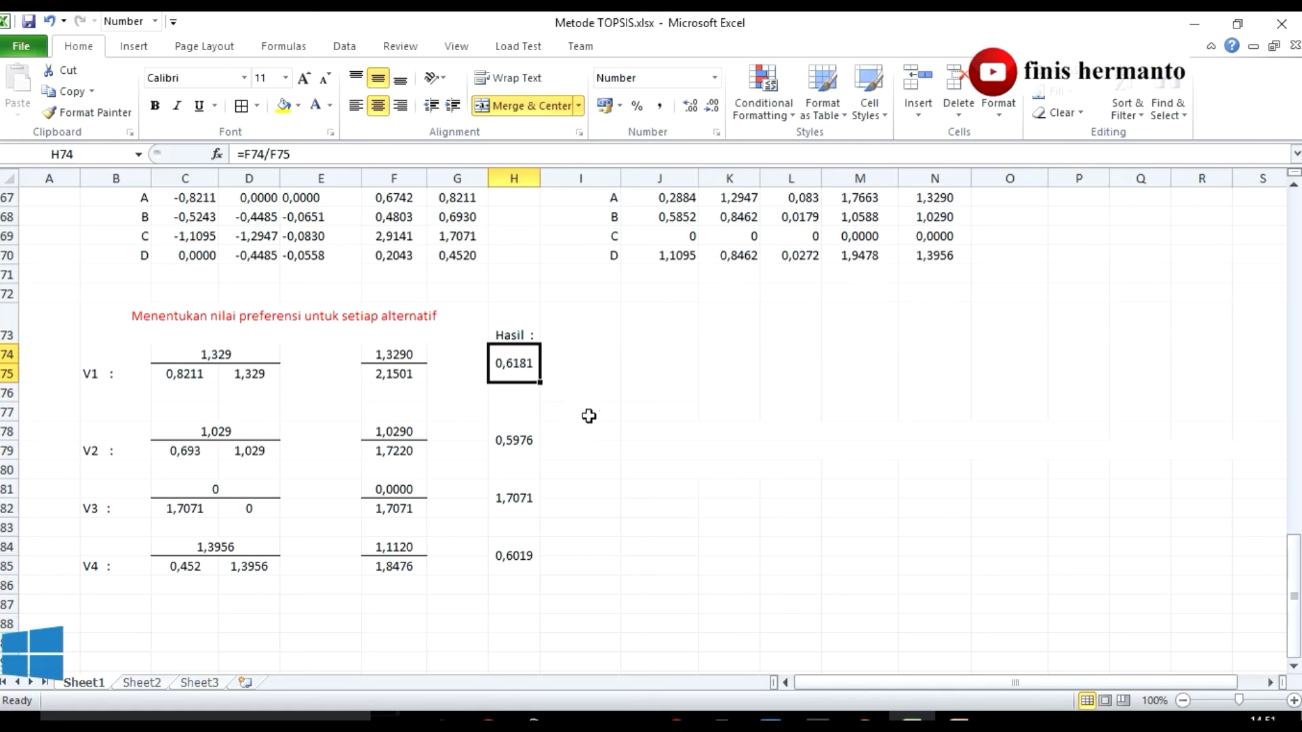
scroll(604, 426, down, 1)
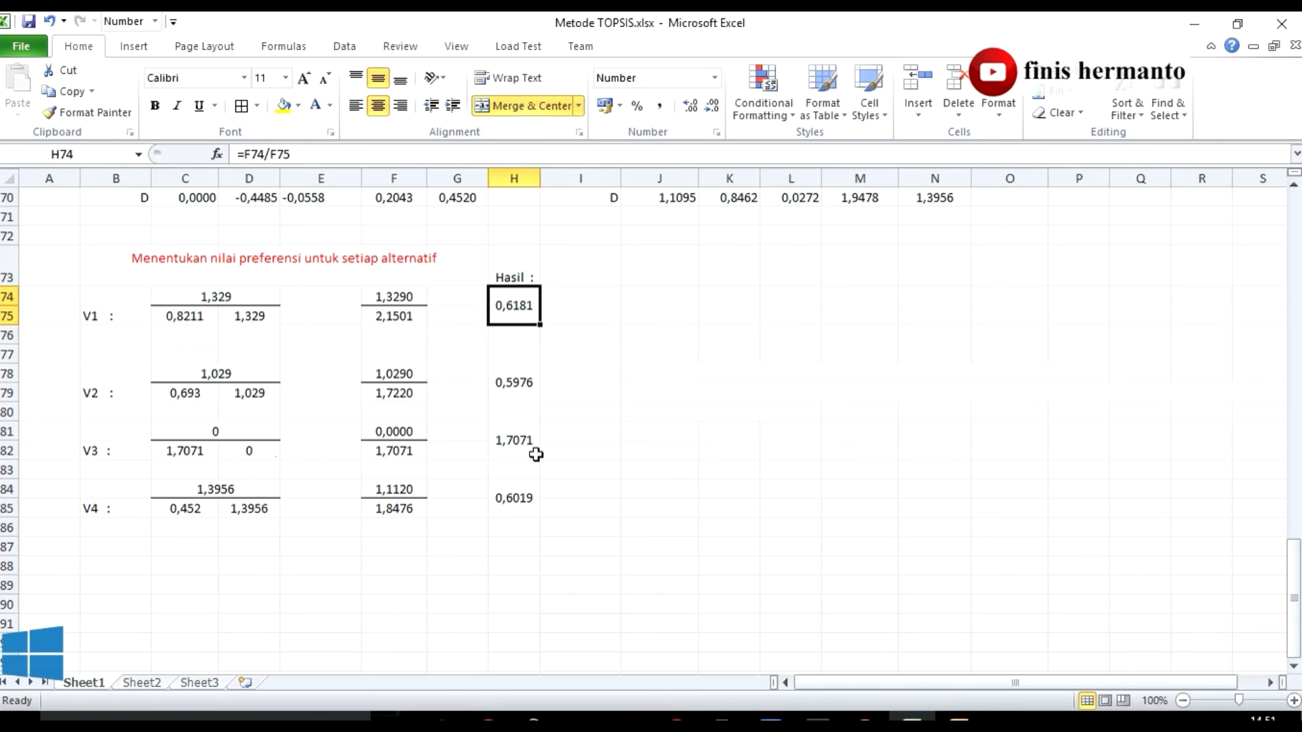
click(91, 509)
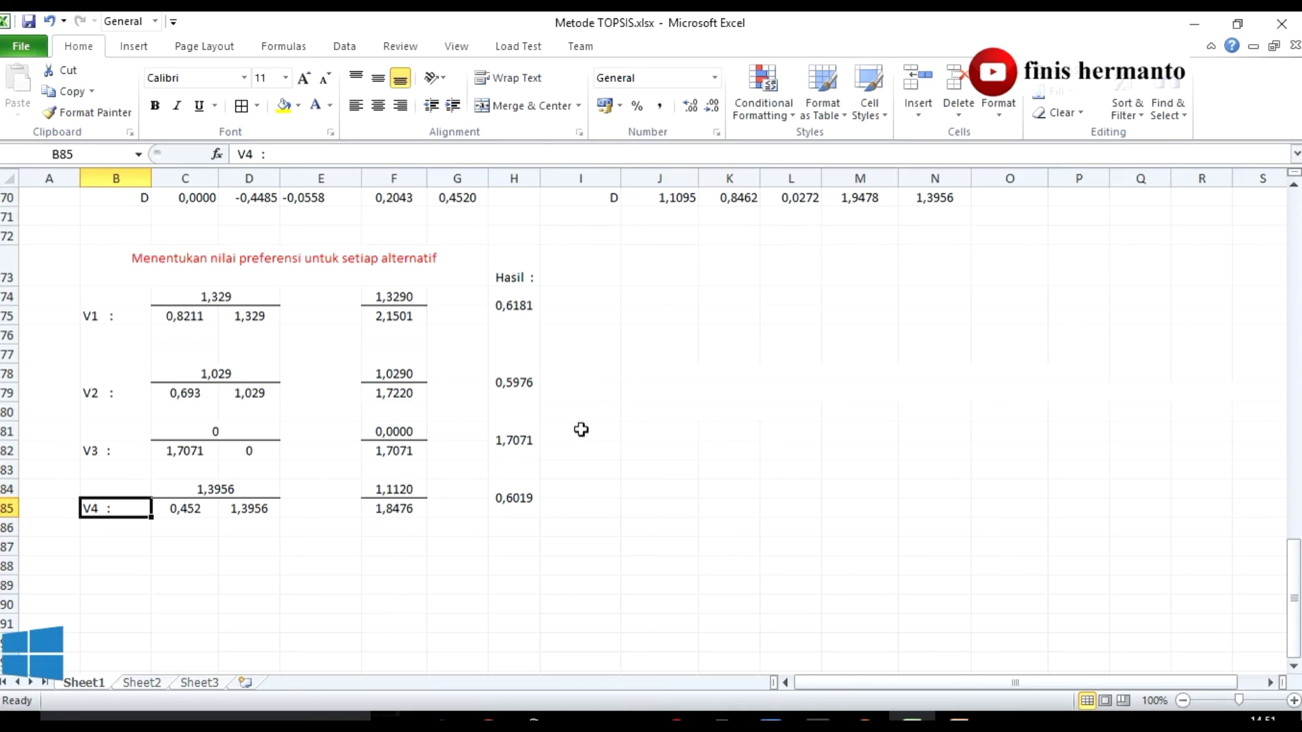
click(402, 313)
click(249, 317)
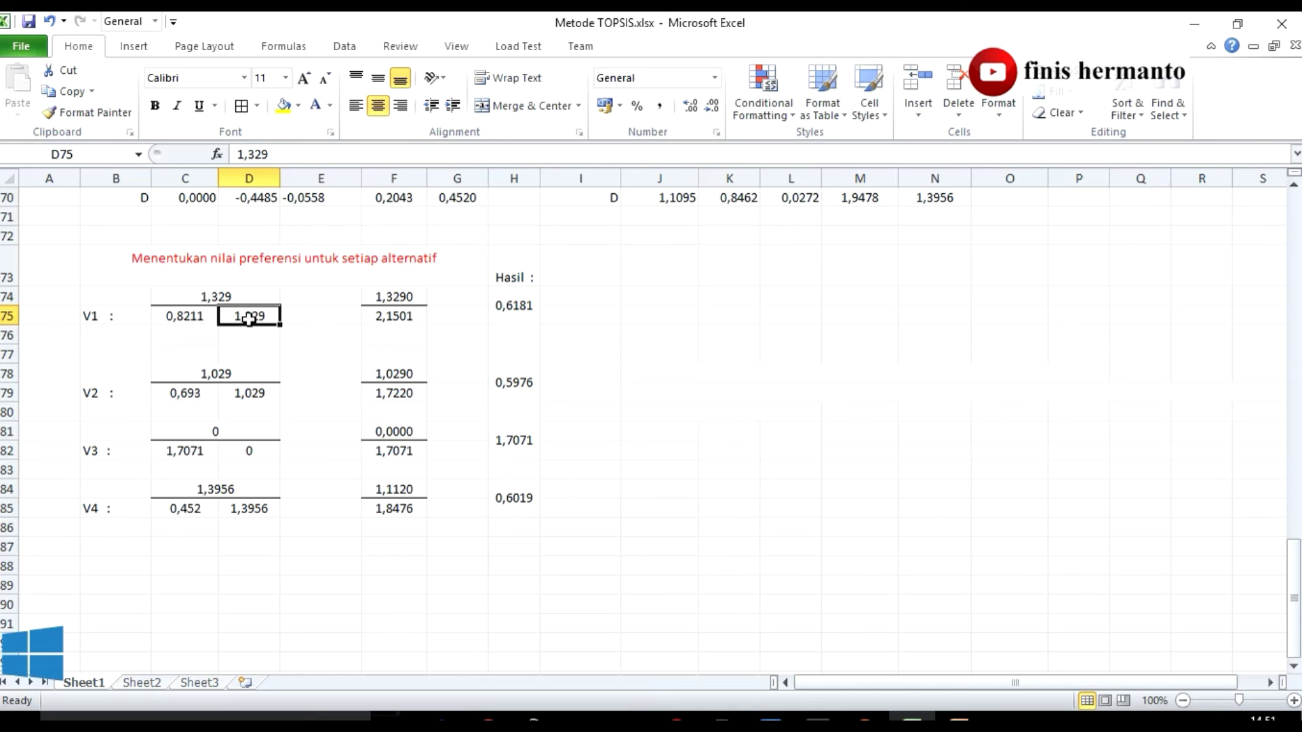
scroll(460, 336, up, 1)
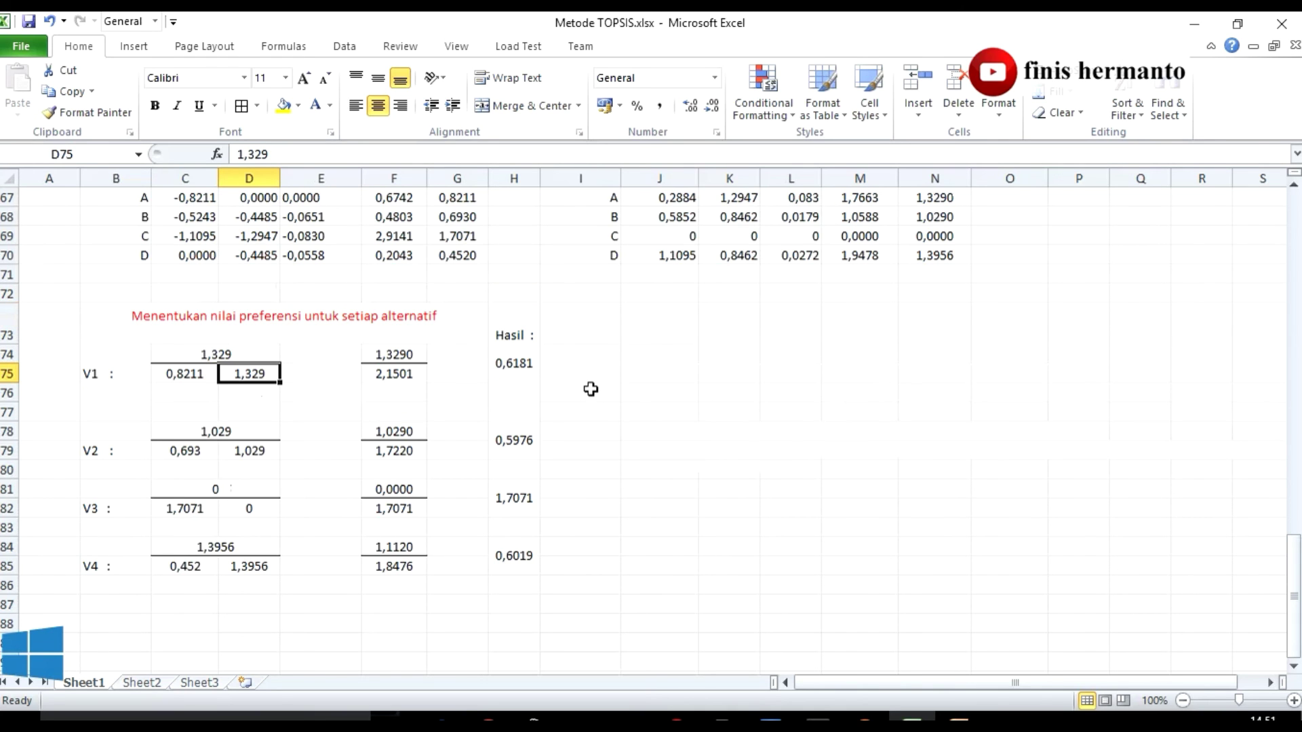
scroll(622, 407, up, 1)
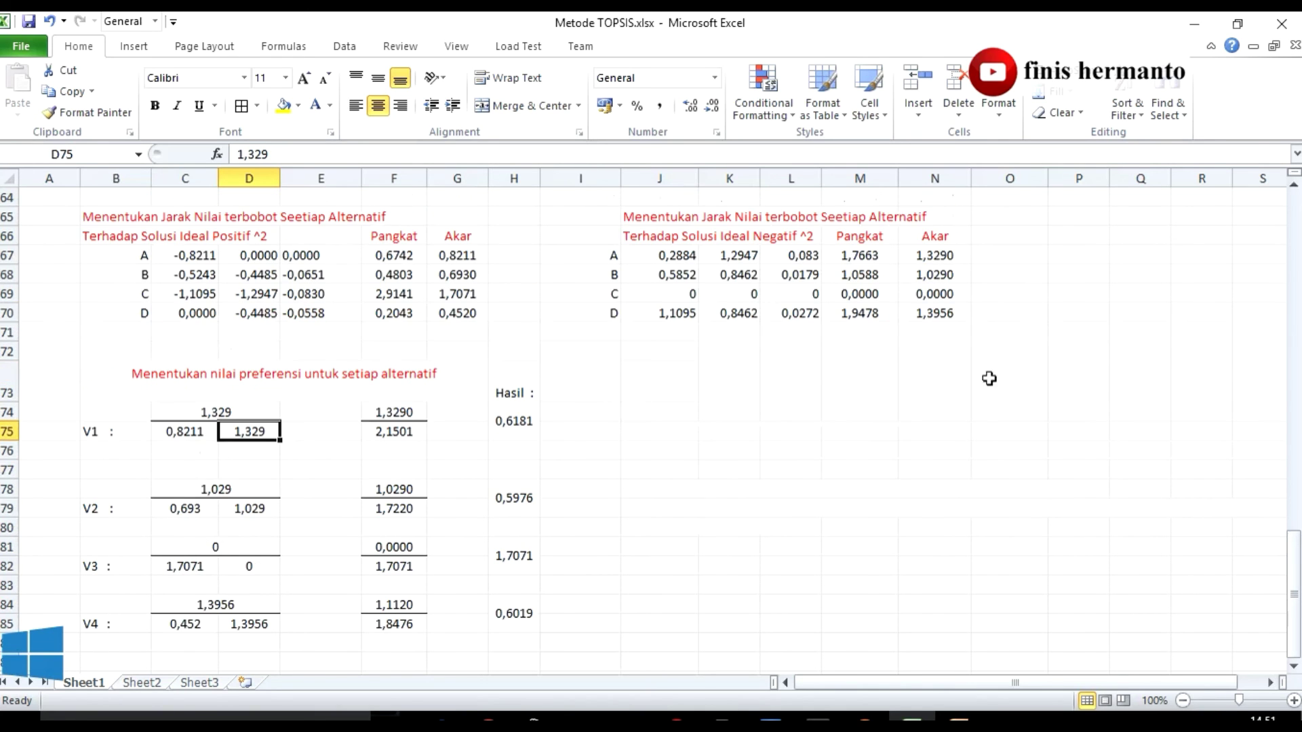
click(968, 544)
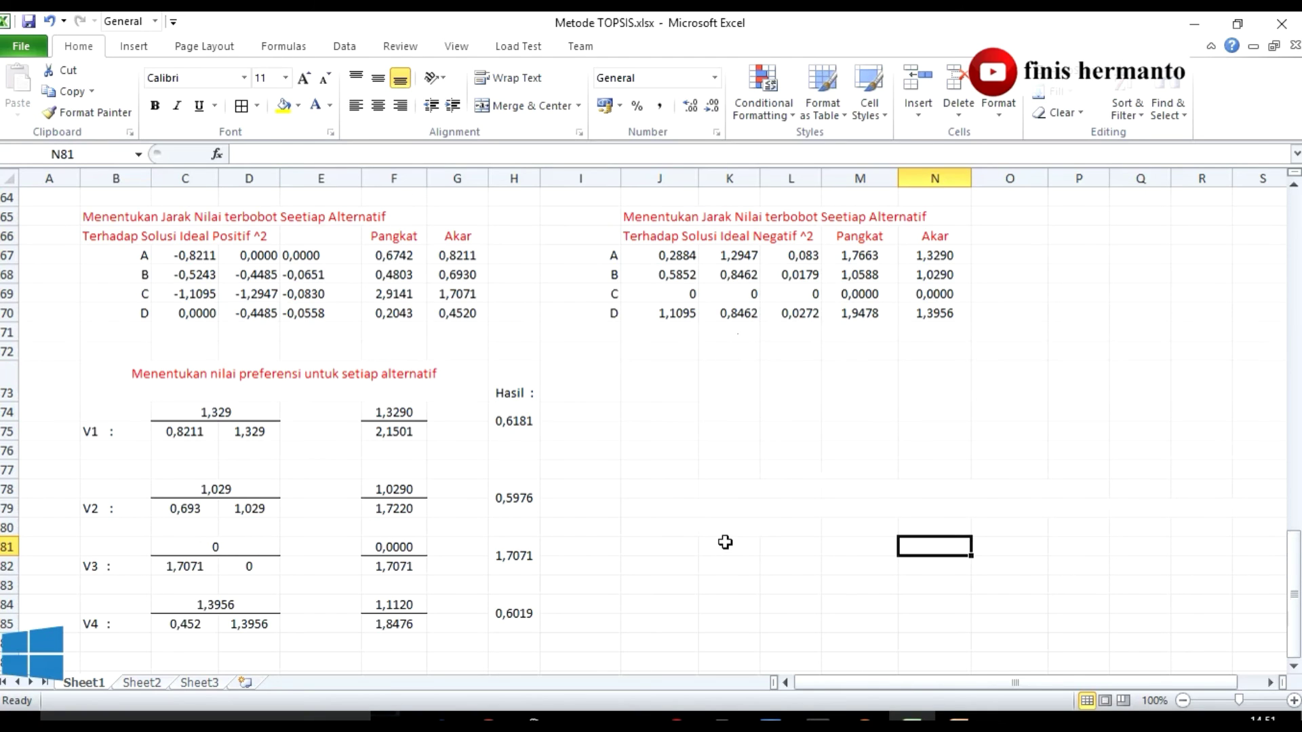
scroll(725, 542, down, 1)
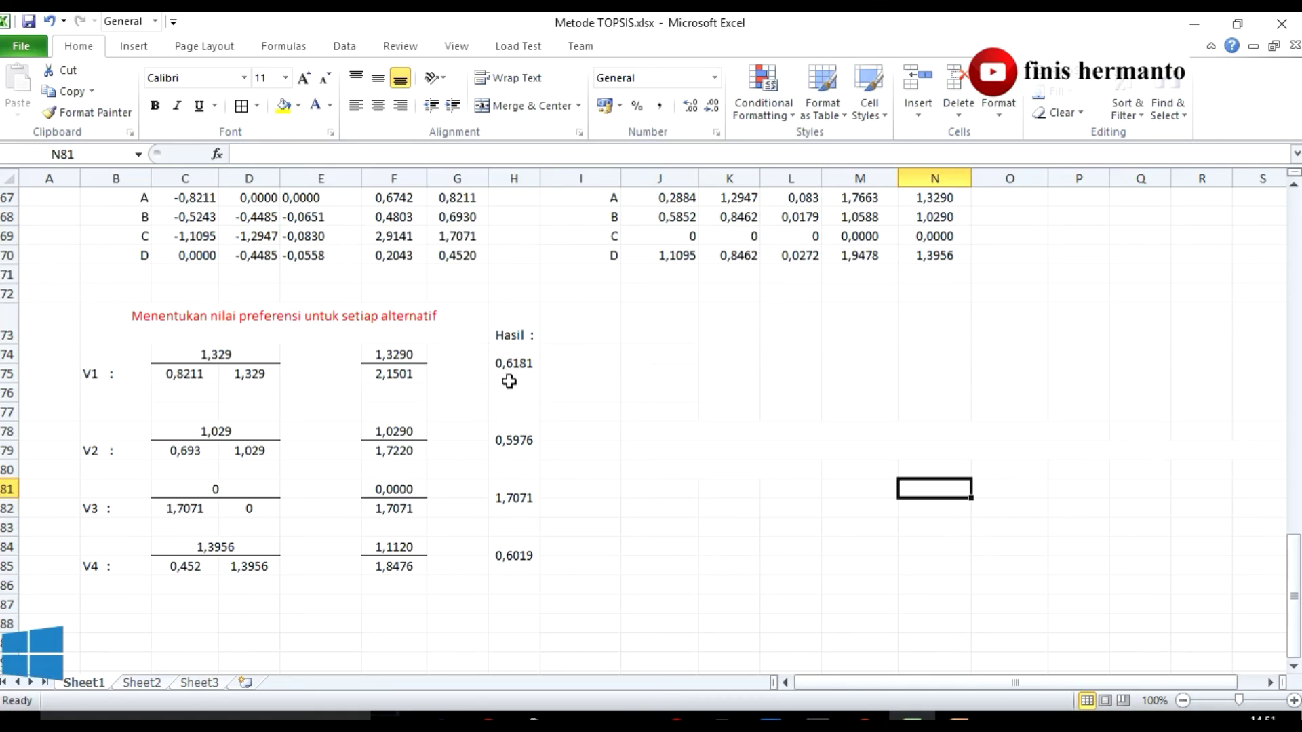
Step: Compare the Hasil values in column H, from V1 in H74 to V3 in H81, to identify the preferred alternative
click(401, 448)
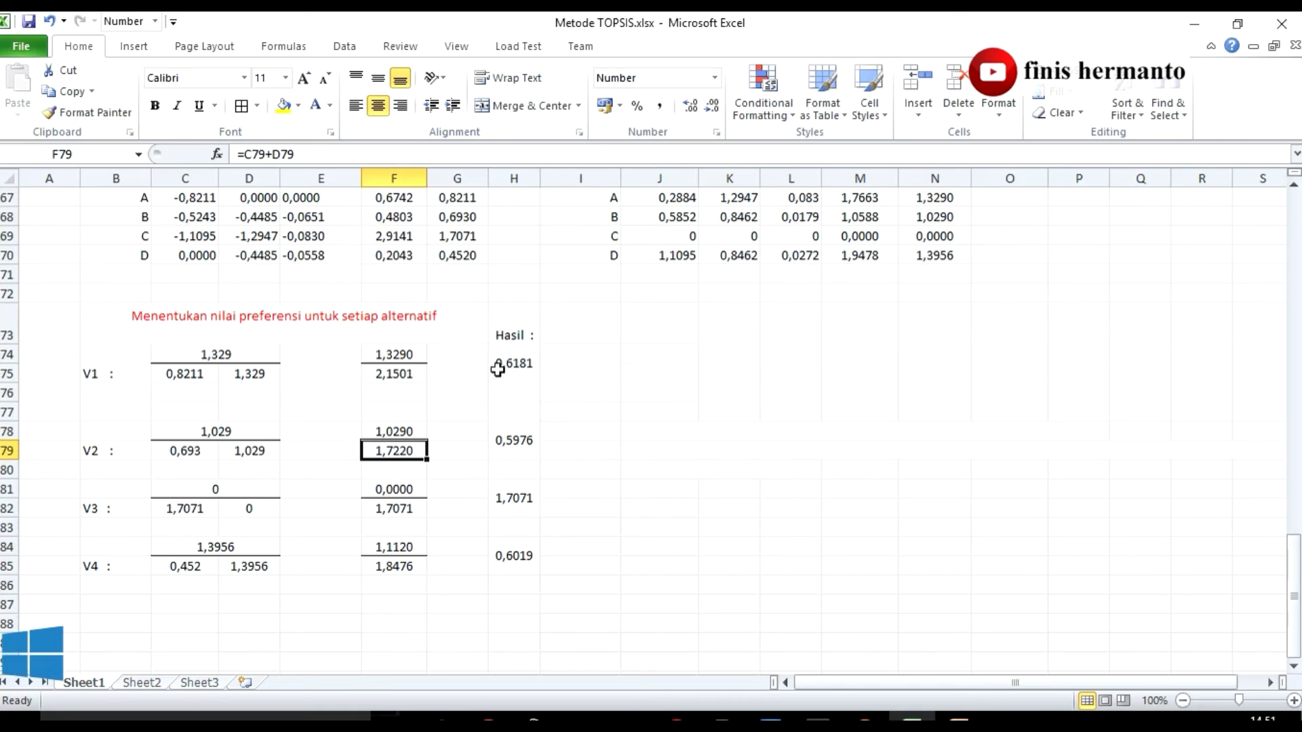
click(507, 437)
click(523, 363)
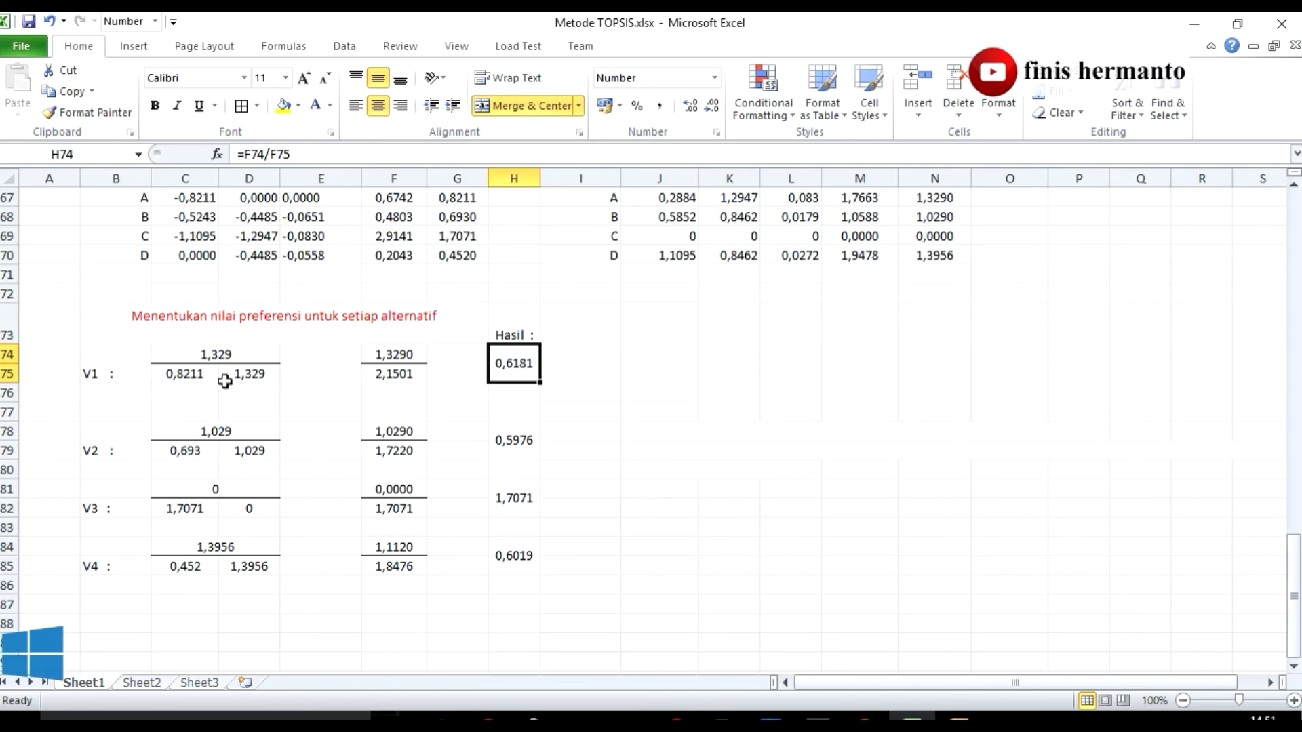
click(515, 503)
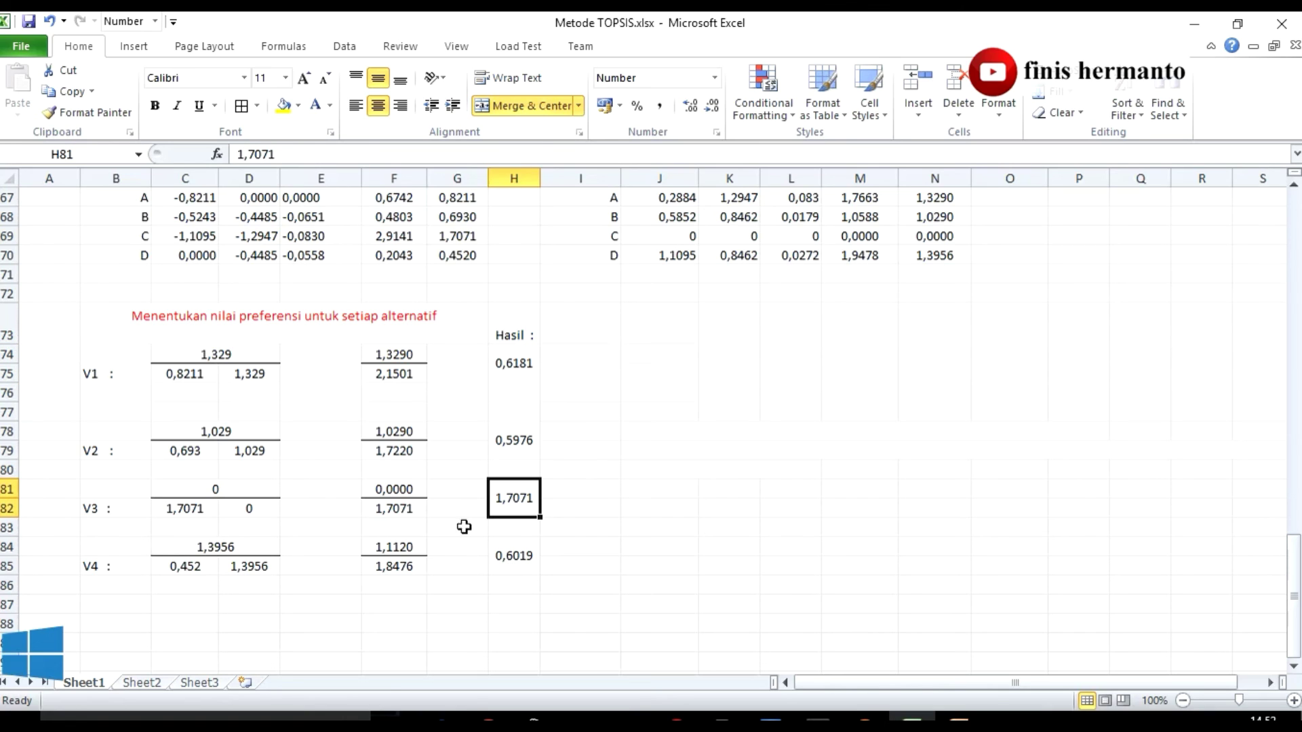
click(585, 497)
click(514, 498)
click(593, 503)
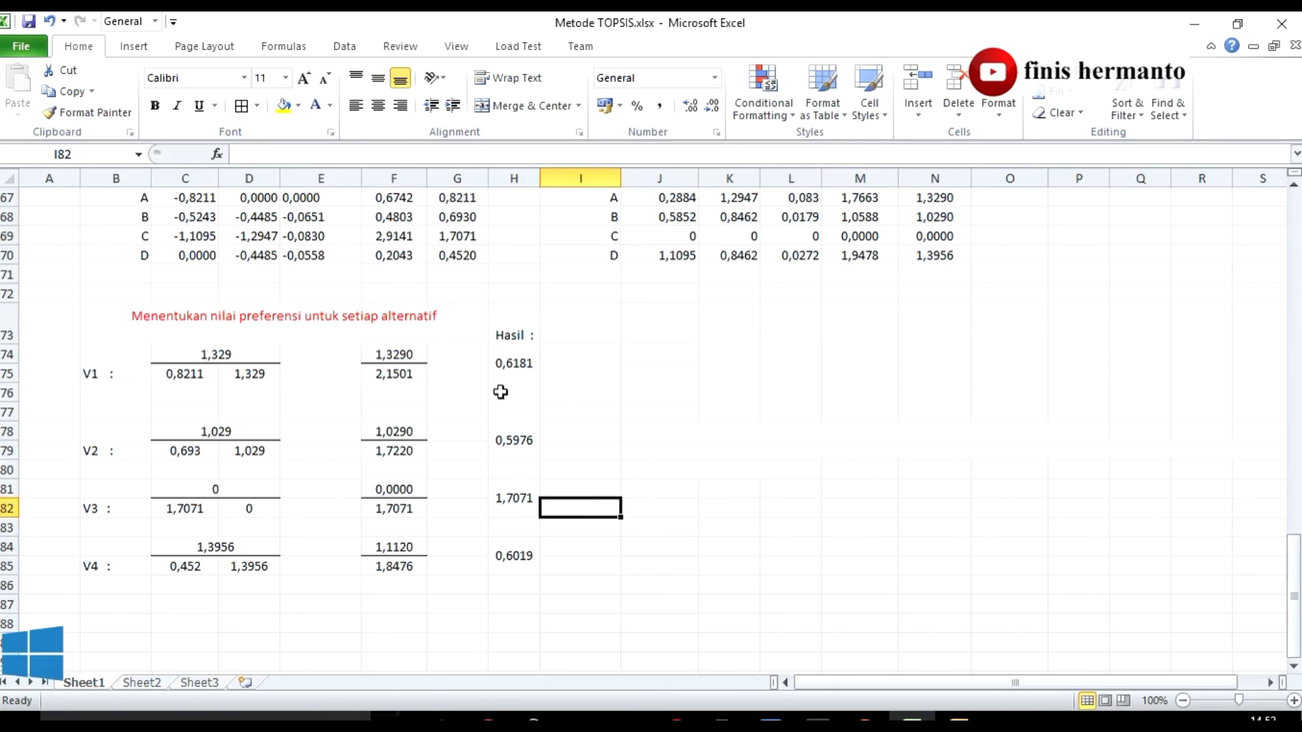
click(517, 365)
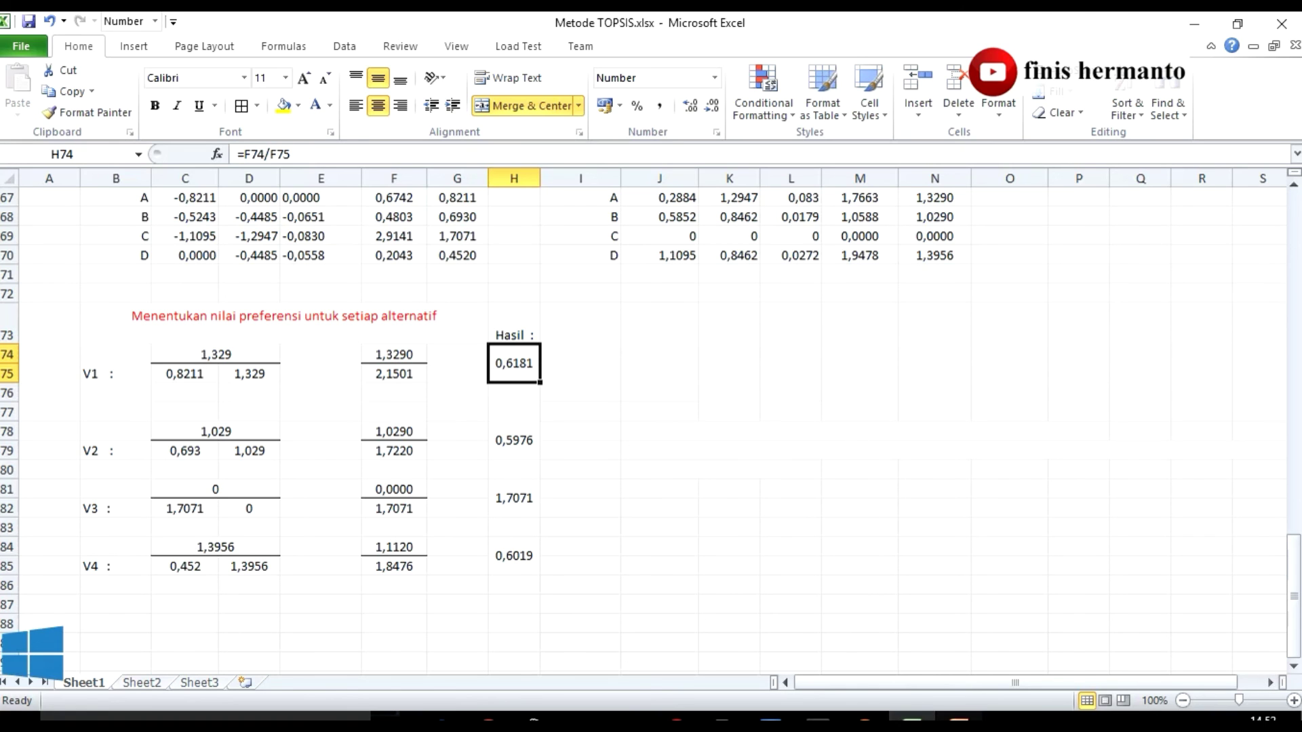
Step: Check the fuel consumption and vehicle selection question on slide 4 in PowerPoint, and return to the preference results in Excel
mouse_move(959, 717)
click(973, 669)
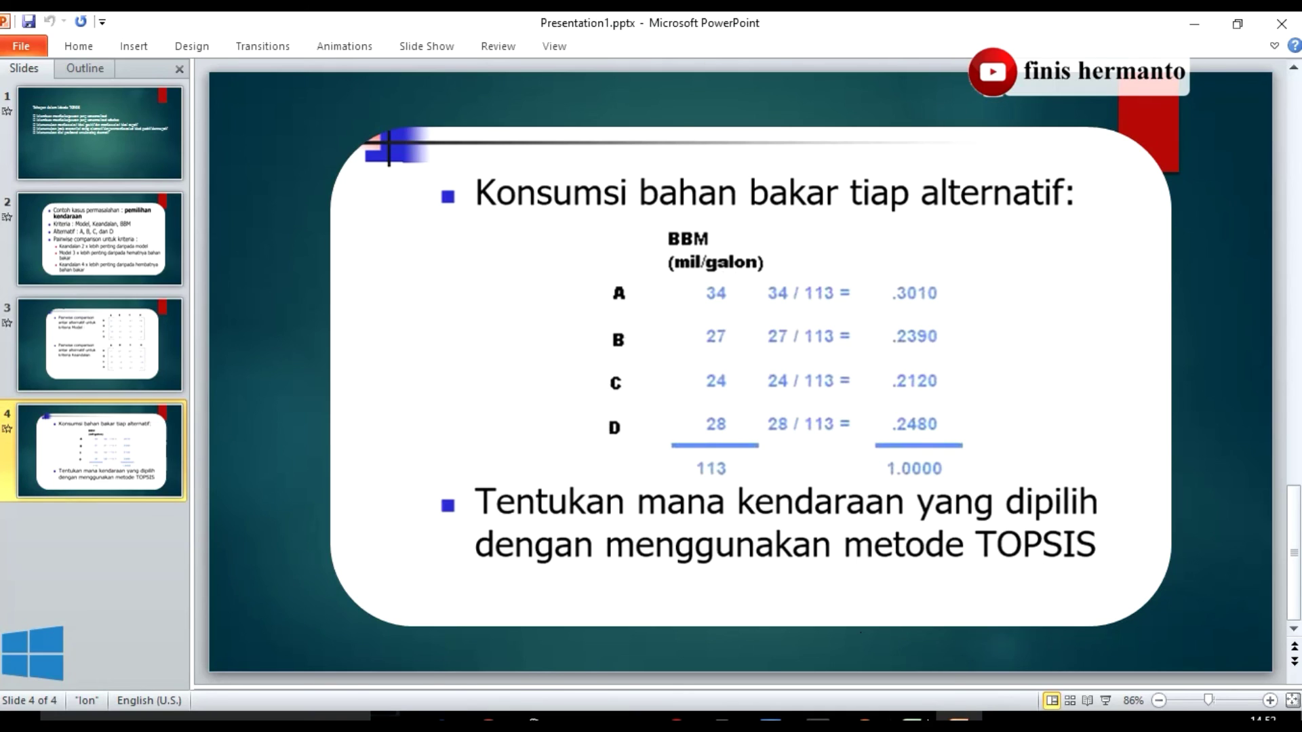
click(912, 717)
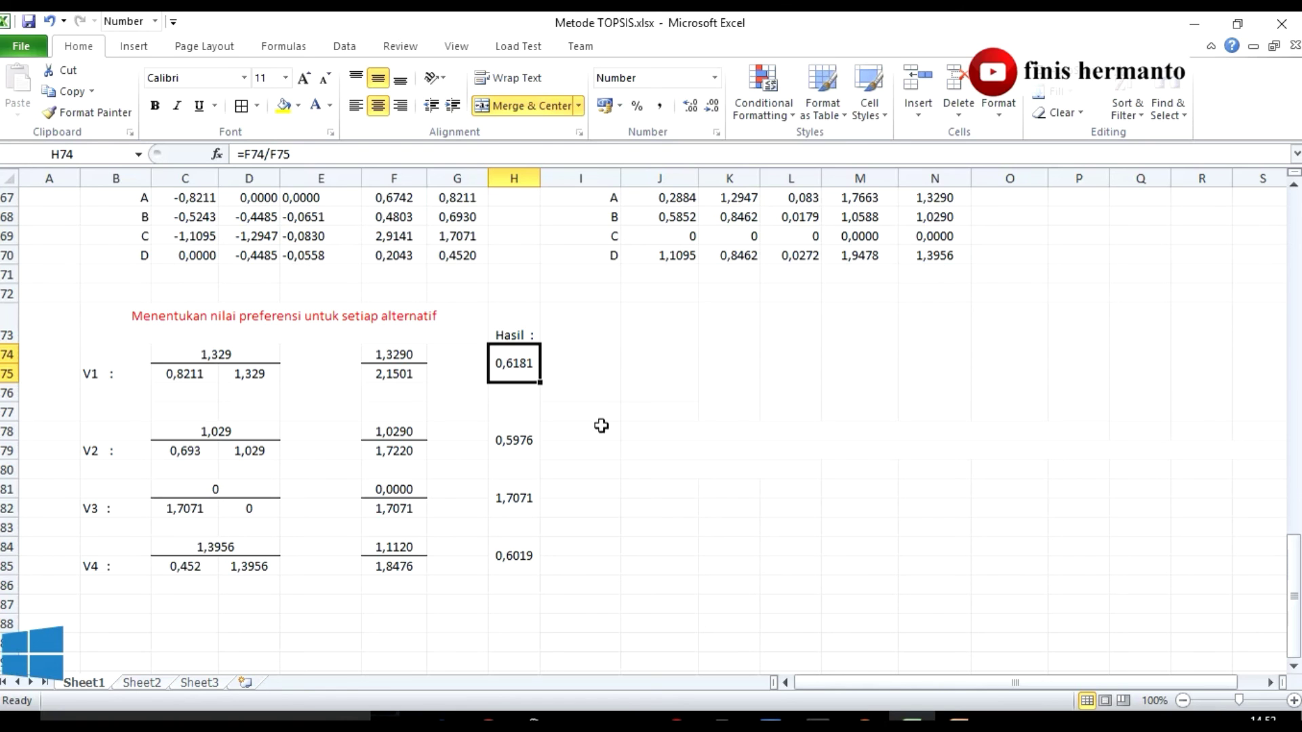
scroll(607, 425, up, 2)
scroll(607, 425, down, 2)
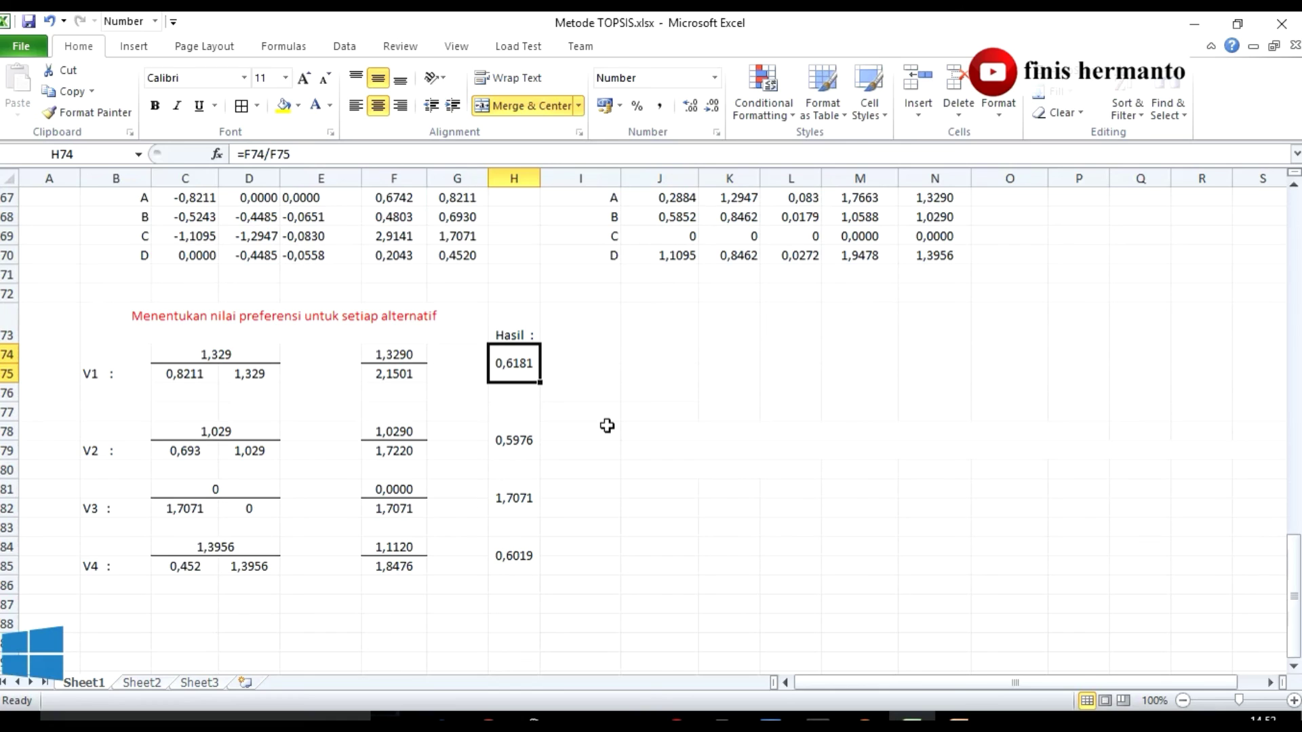